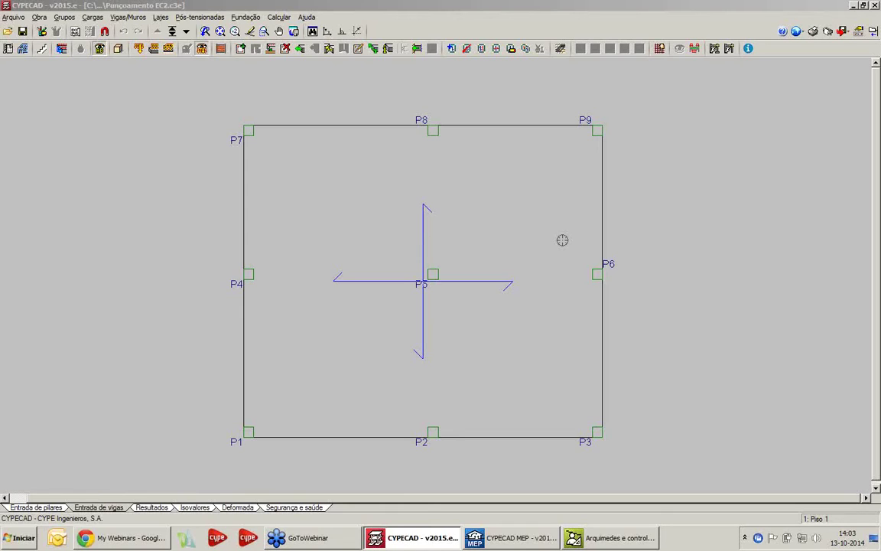
Step: Display the floor's calculation results and examine the punching reinforcement drawn around central column P5
{"action": "left_click", "coordinate": [152, 508]}
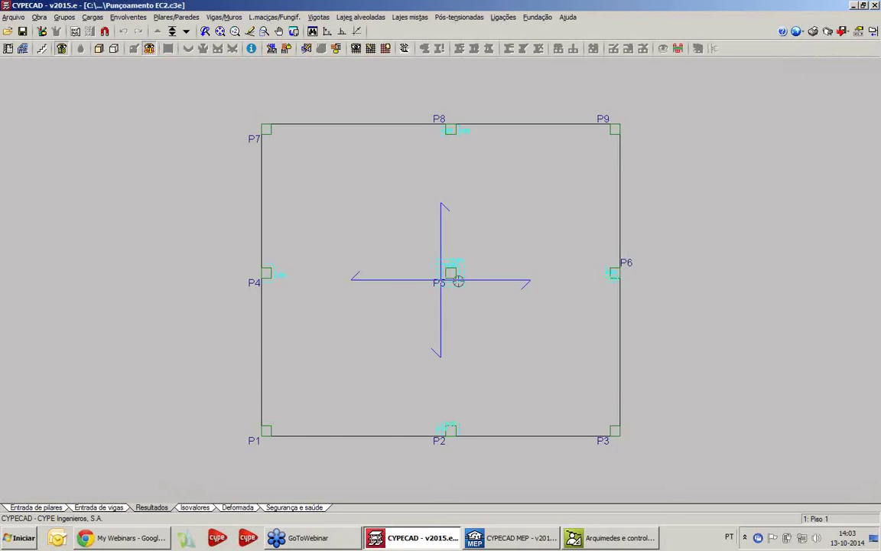
{"action": "scroll", "coordinate": [399, 252], "scroll_direction": "up", "scroll_amount": 4}
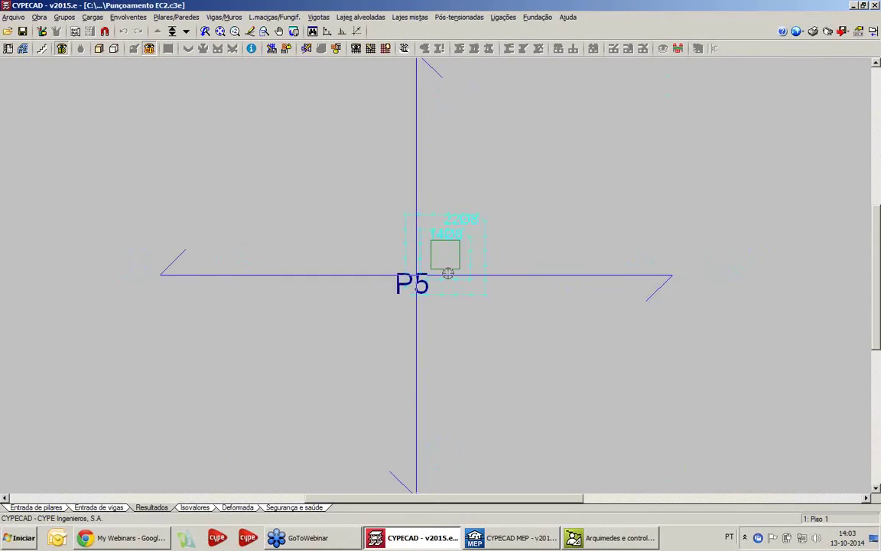
{"action": "scroll", "coordinate": [437, 220], "scroll_direction": "up", "scroll_amount": 2}
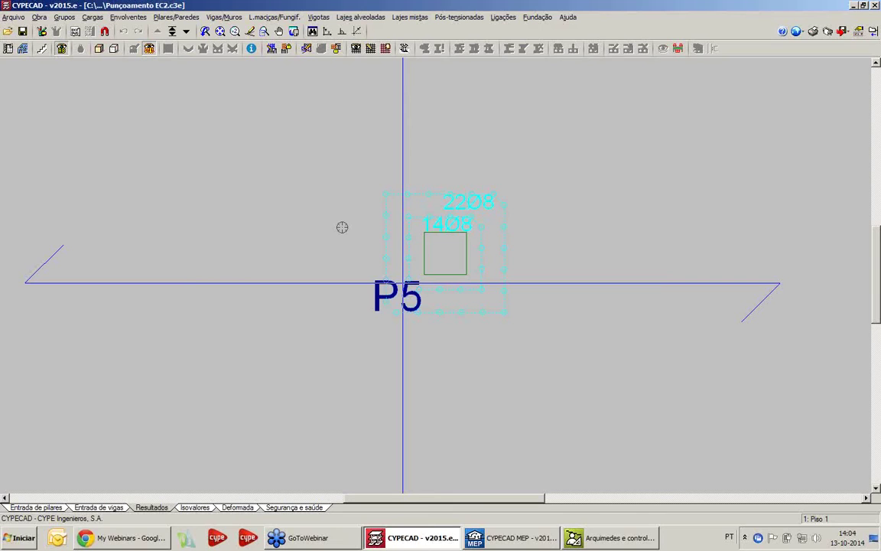
{"action": "scroll", "coordinate": [337, 228], "scroll_direction": "down", "scroll_amount": 3}
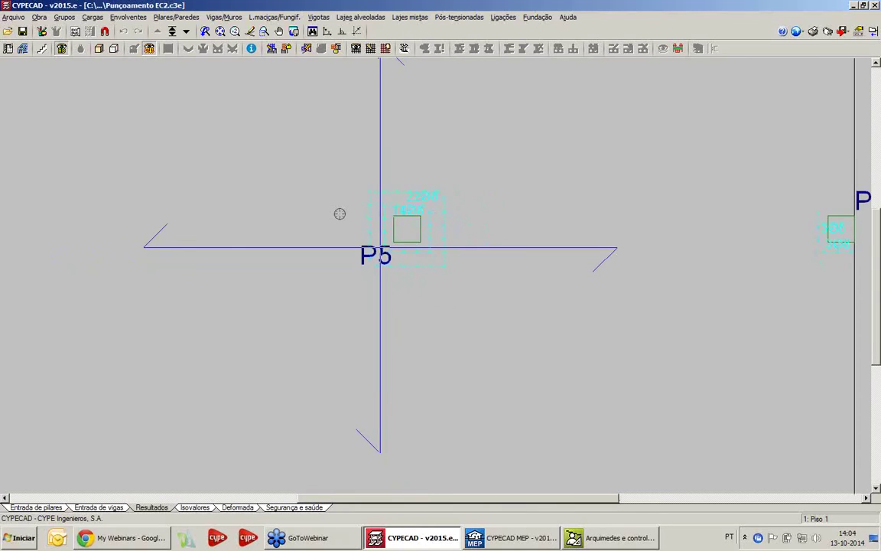
{"action": "middle_click_drag", "start_coordinate": [365, 240], "coordinate": [366, 228]}
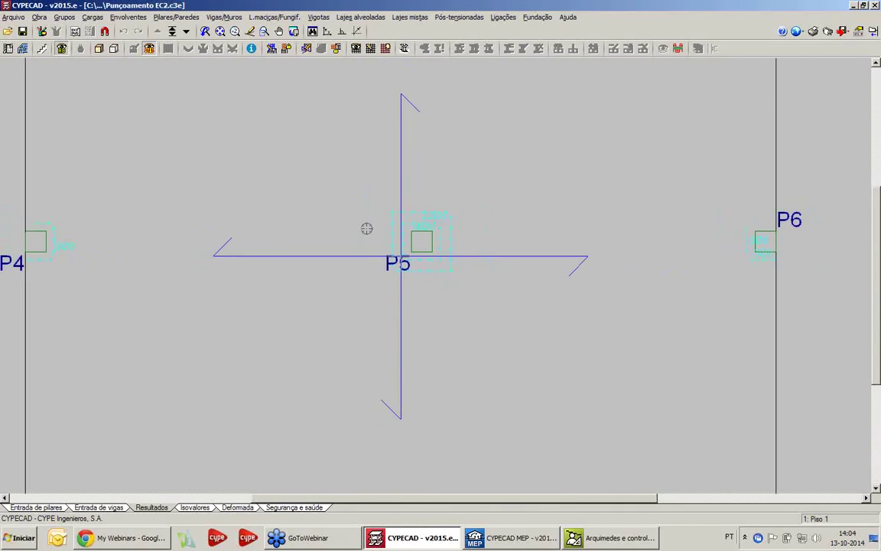
Step: Show the punching shear (Punçoamento) perimeters and reinforcement of all columns, and inspect those around column P5 closely
{"action": "left_click", "coordinate": [405, 52]}
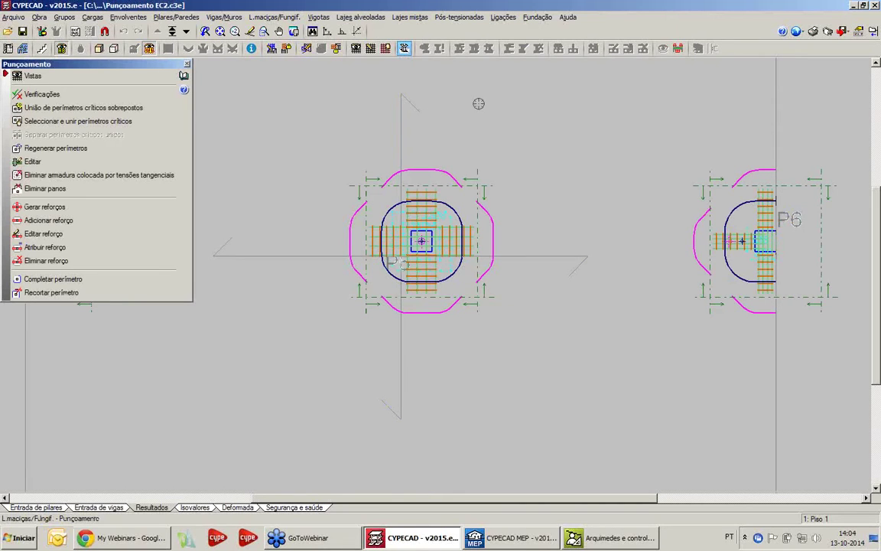
{"action": "scroll", "coordinate": [482, 128], "scroll_direction": "down", "scroll_amount": 5}
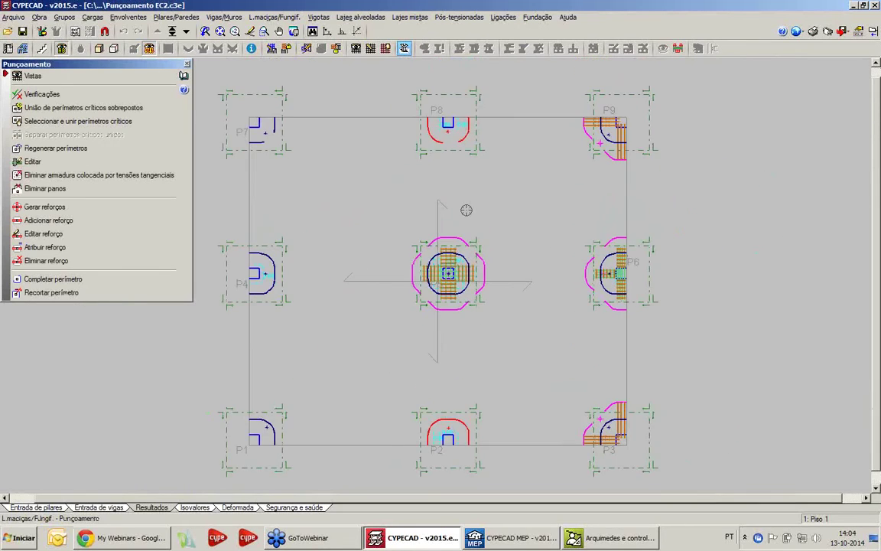
{"action": "middle_click_drag", "start_coordinate": [471, 196], "coordinate": [439, 207]}
{"action": "scroll", "coordinate": [447, 213], "scroll_direction": "up", "scroll_amount": 1}
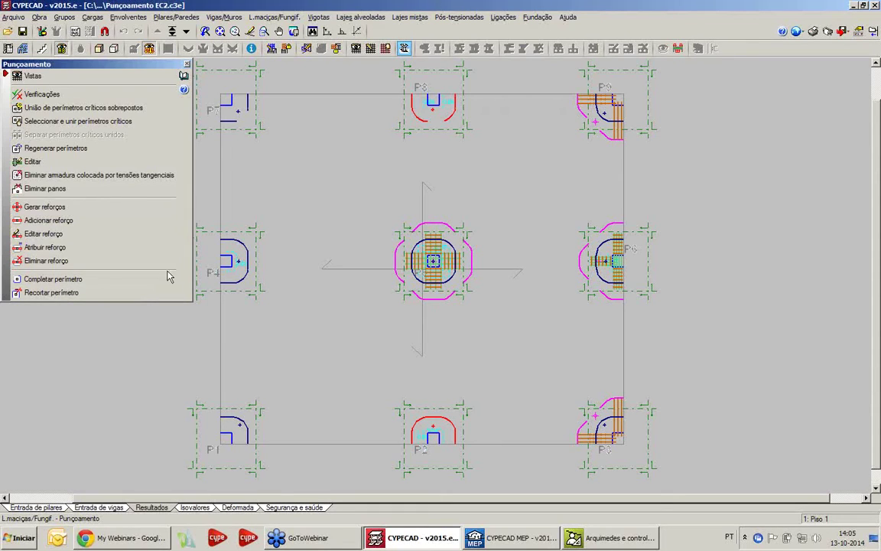
{"action": "scroll", "coordinate": [430, 262], "scroll_direction": "up", "scroll_amount": 3}
{"action": "scroll", "coordinate": [430, 262], "scroll_direction": "up", "scroll_amount": 2}
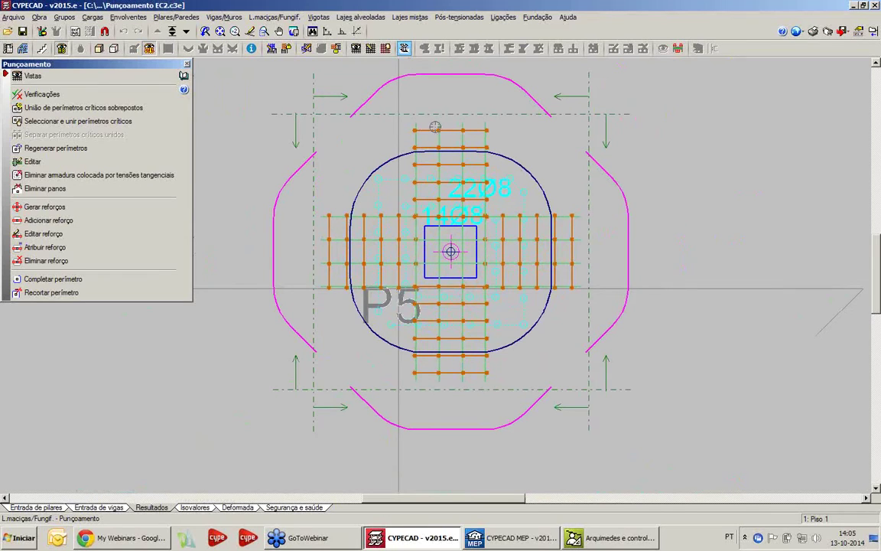
{"action": "scroll", "coordinate": [310, 241], "scroll_direction": "down", "scroll_amount": 1}
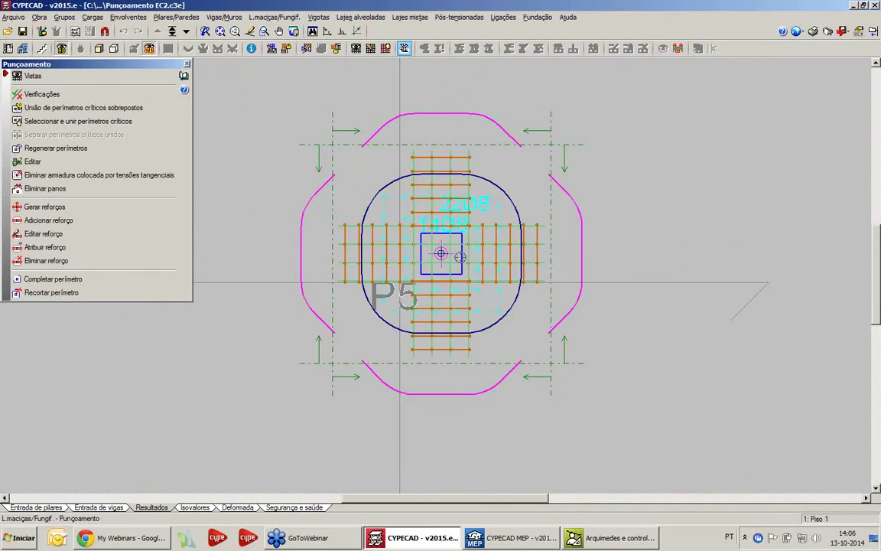
{"action": "scroll", "coordinate": [197, 249], "scroll_direction": "down", "scroll_amount": 1}
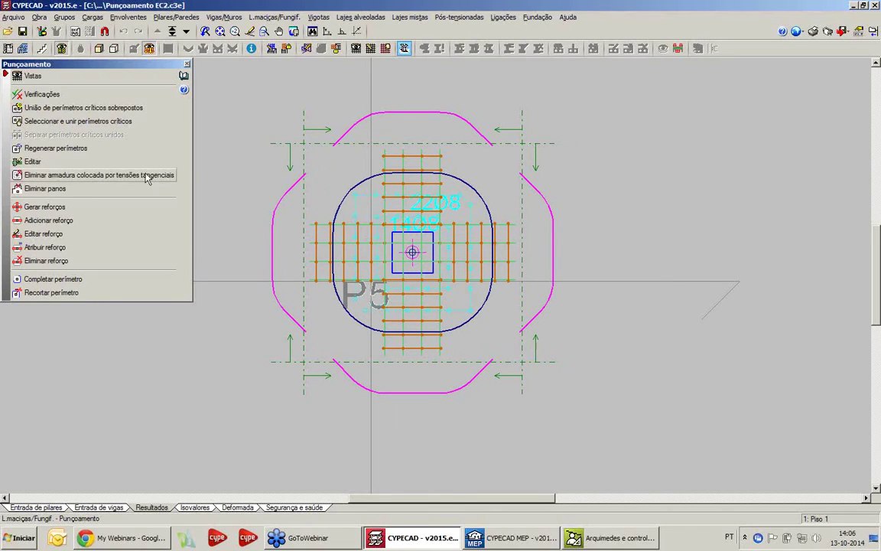
Step: Run the punching verification on column P5 and open its complete check report
{"action": "left_click", "coordinate": [43, 95]}
{"action": "mouse_move", "coordinate": [419, 264]}
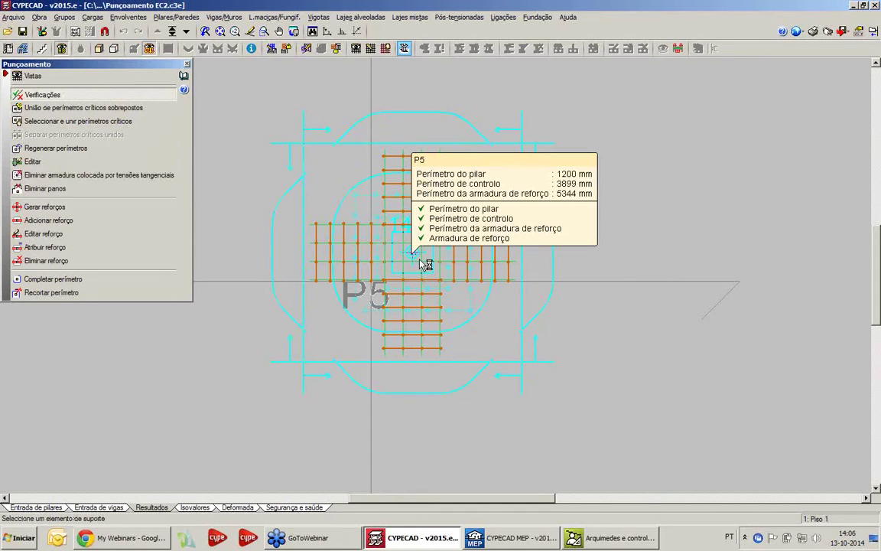
{"action": "left_click", "coordinate": [419, 264]}
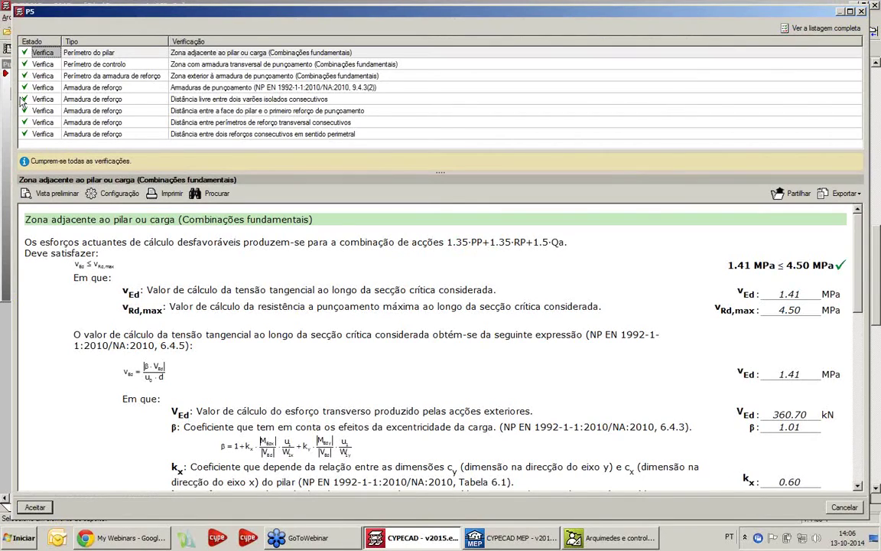
{"action": "left_click", "coordinate": [816, 31]}
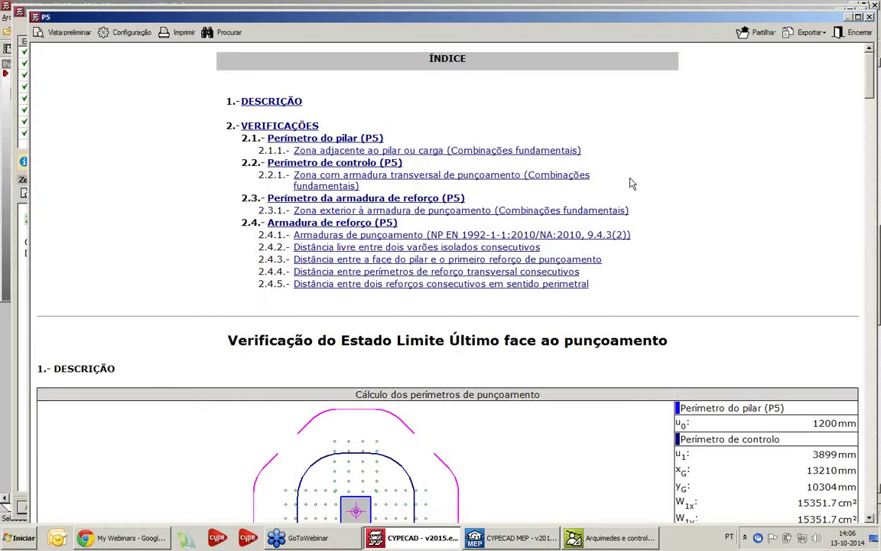
Step: Review the report's perimeter description and the column perimeter check for the zone adjacent to column P5
{"action": "scroll", "coordinate": [641, 163], "scroll_direction": "down", "scroll_amount": 5}
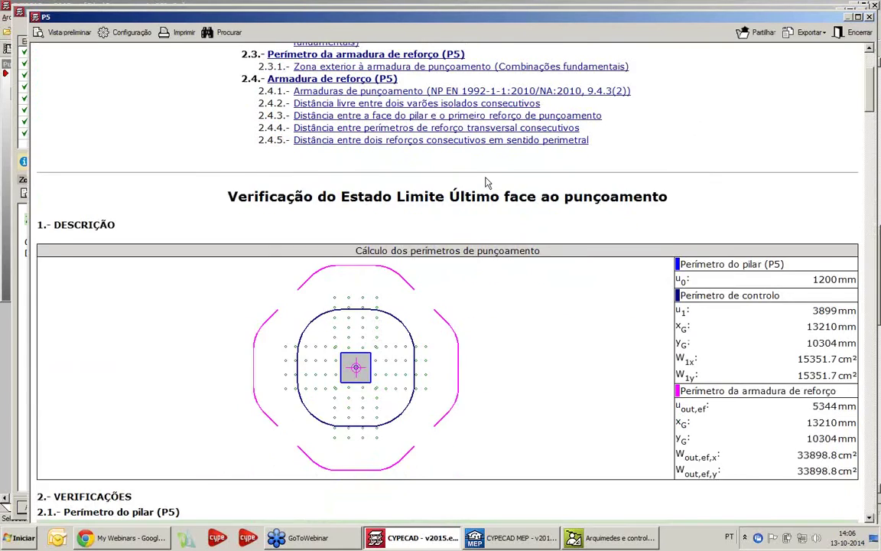
{"action": "scroll", "coordinate": [536, 230], "scroll_direction": "up", "scroll_amount": 2}
{"action": "scroll", "coordinate": [494, 259], "scroll_direction": "down", "scroll_amount": 3}
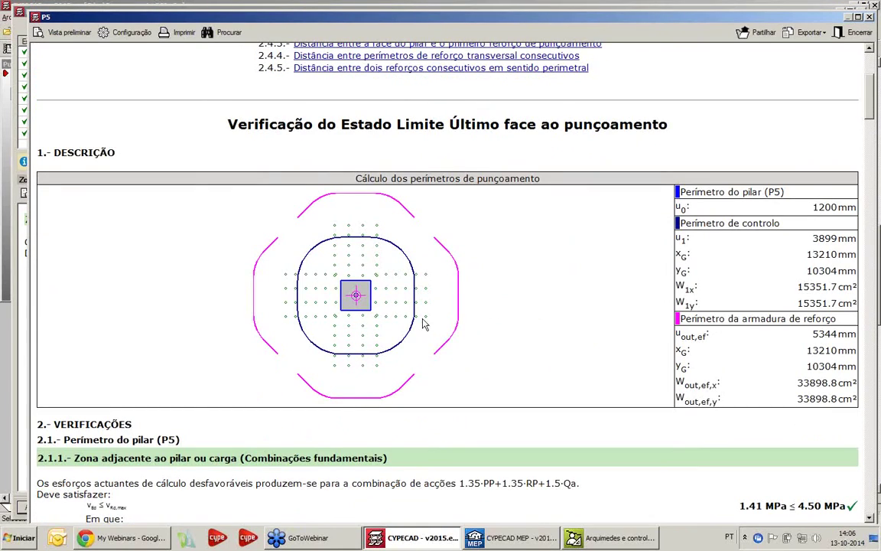
{"action": "scroll", "coordinate": [425, 325], "scroll_direction": "down", "scroll_amount": 3}
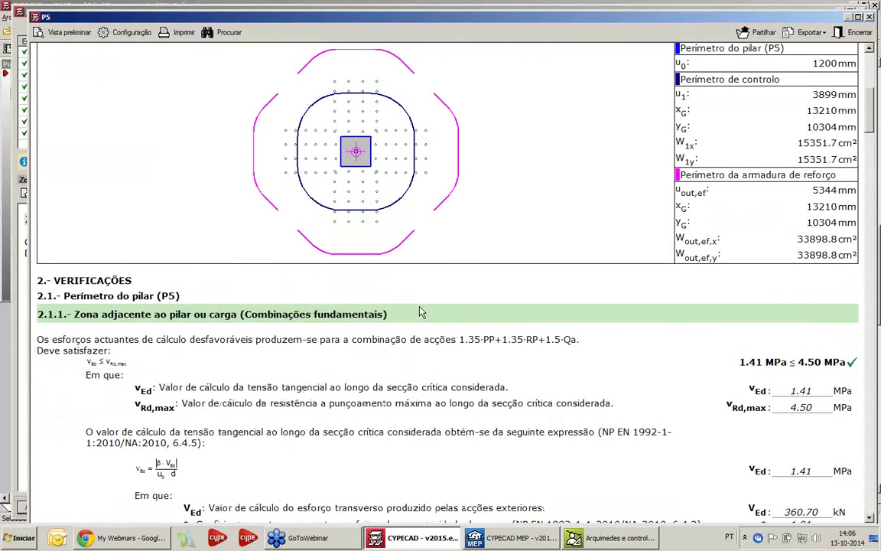
{"action": "scroll", "coordinate": [419, 312], "scroll_direction": "down", "scroll_amount": 2}
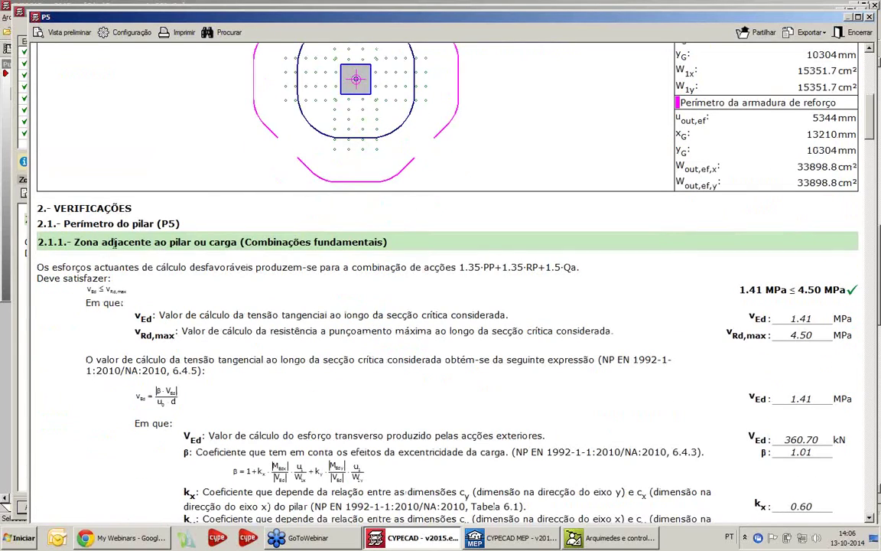
{"action": "scroll", "coordinate": [238, 287], "scroll_direction": "down", "scroll_amount": 3}
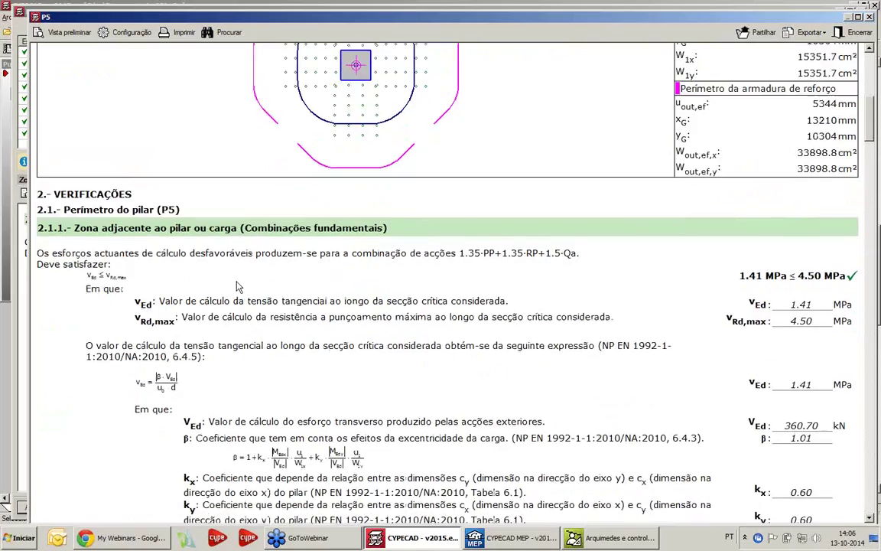
{"action": "scroll", "coordinate": [374, 335], "scroll_direction": "down", "scroll_amount": 2}
{"action": "scroll", "coordinate": [374, 335], "scroll_direction": "down", "scroll_amount": 18}
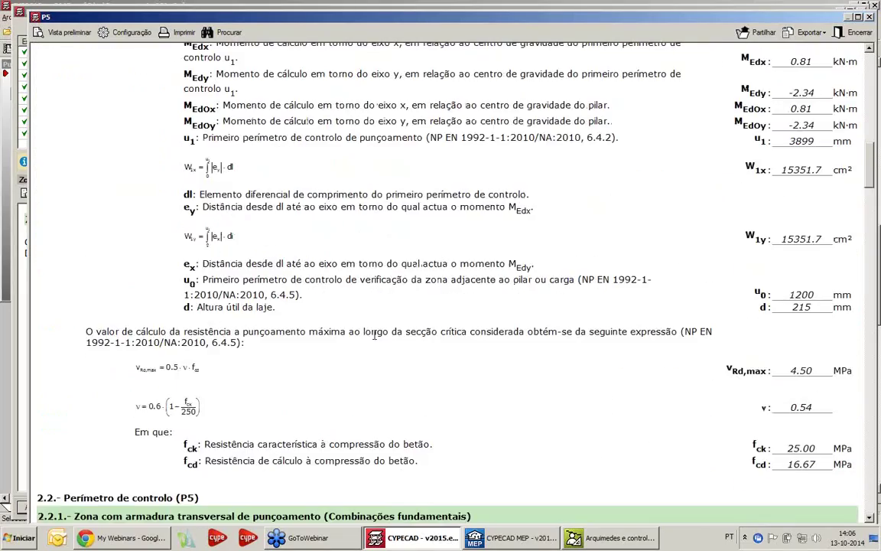
Step: Review the P5 checks for the control perimeter with punching reinforcement and the zone outside the reinforcement
{"action": "scroll", "coordinate": [374, 339], "scroll_direction": "down", "scroll_amount": 3}
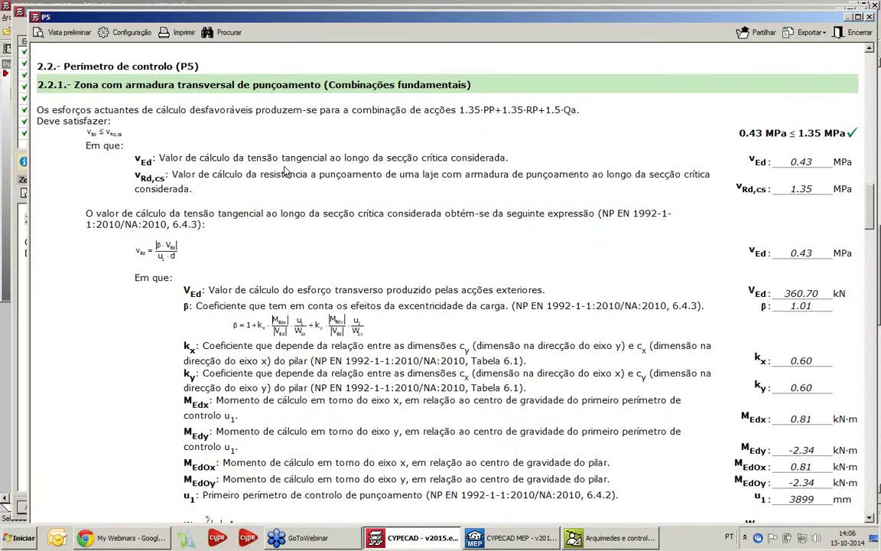
{"action": "scroll", "coordinate": [364, 166], "scroll_direction": "down", "scroll_amount": 3}
{"action": "scroll", "coordinate": [365, 165], "scroll_direction": "down", "scroll_amount": 20}
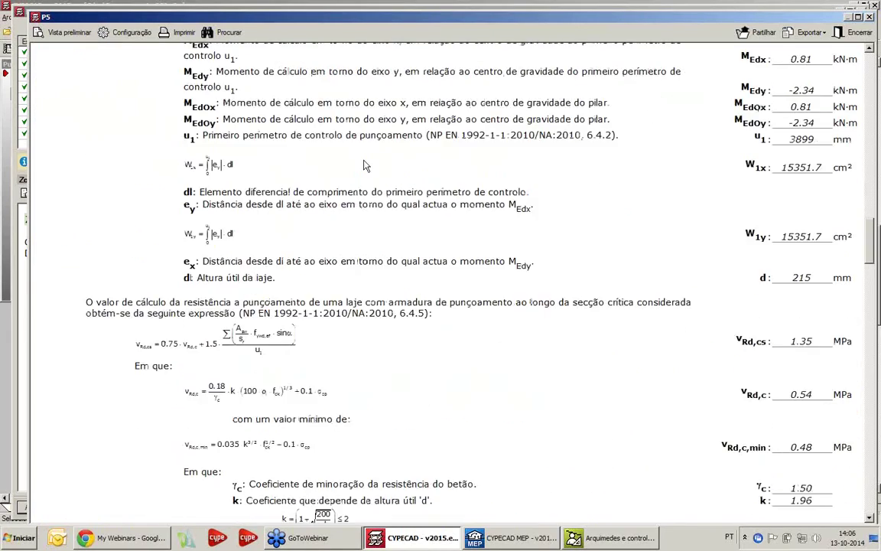
{"action": "scroll", "coordinate": [302, 279], "scroll_direction": "down", "scroll_amount": 14}
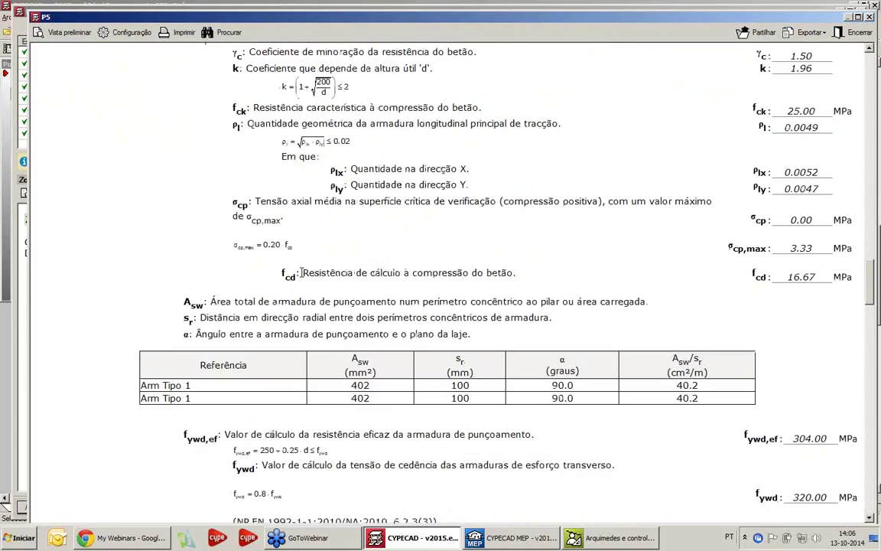
{"action": "scroll", "coordinate": [302, 279], "scroll_direction": "down", "scroll_amount": 6}
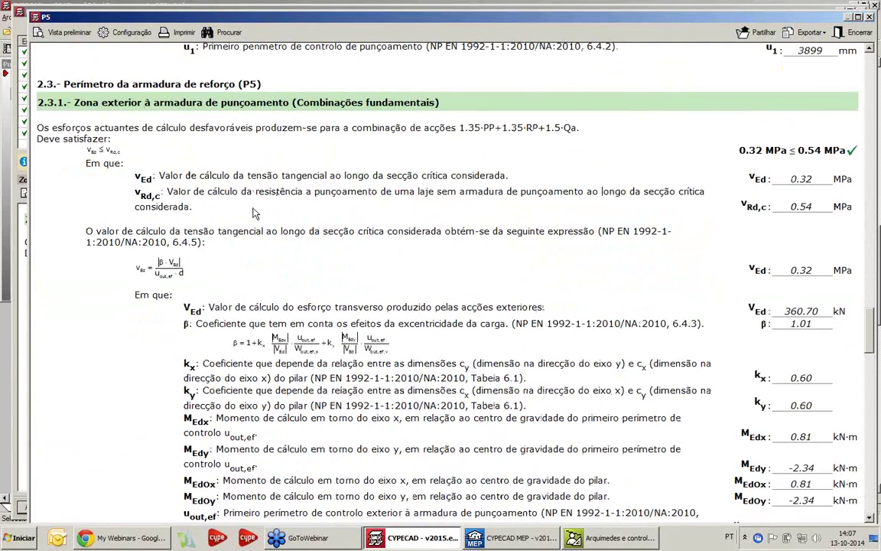
{"action": "scroll", "coordinate": [245, 202], "scroll_direction": "down", "scroll_amount": 20}
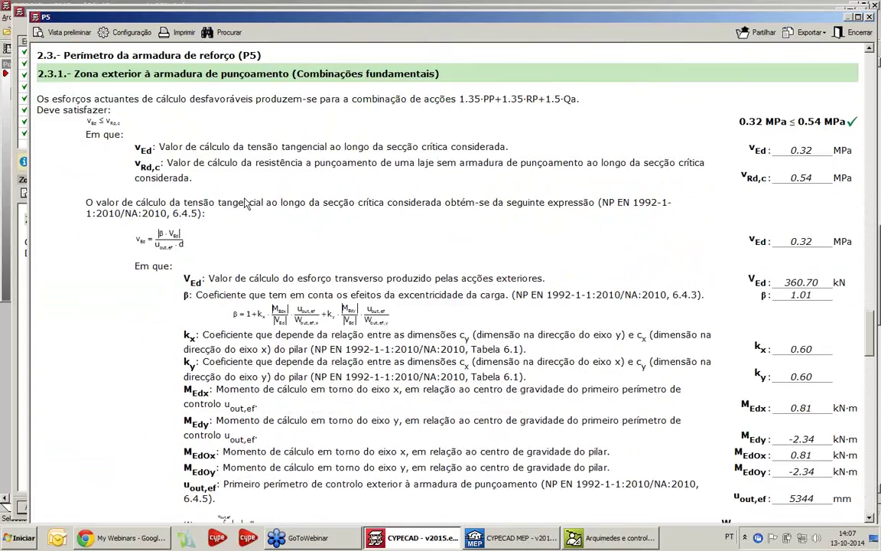
Step: Review P5's punching reinforcement area and spacing checks, sections 2.4.1 to 2.4.5, and close the report and verification windows
{"action": "scroll", "coordinate": [245, 203], "scroll_direction": "down", "scroll_amount": 6}
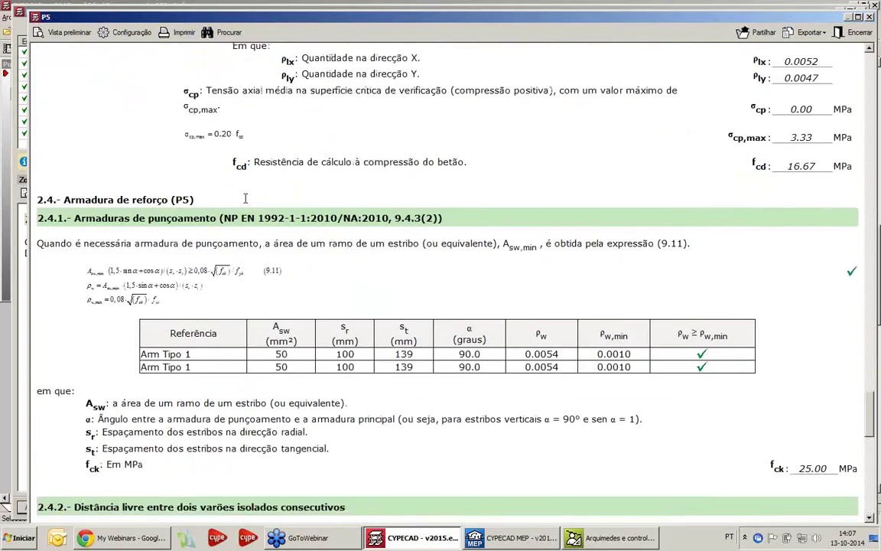
{"action": "scroll", "coordinate": [227, 229], "scroll_direction": "down", "scroll_amount": 4}
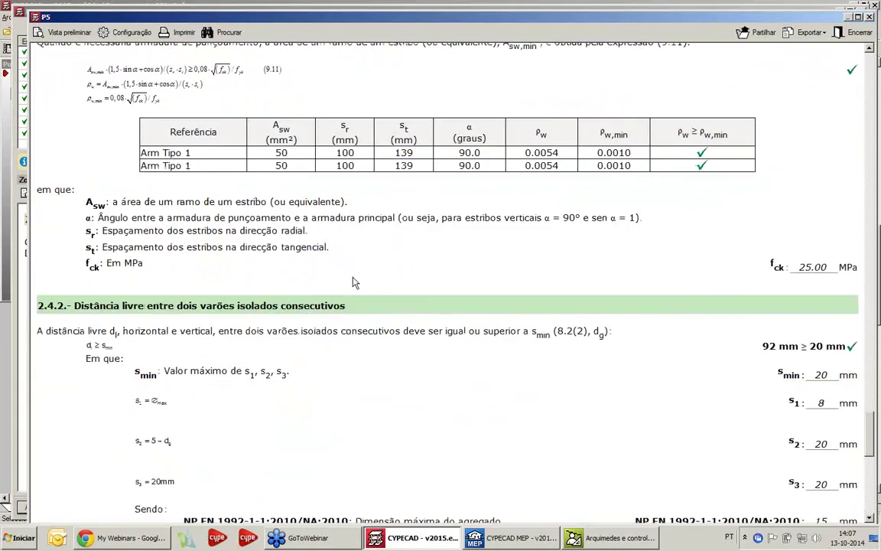
{"action": "scroll", "coordinate": [348, 224], "scroll_direction": "up", "scroll_amount": 2}
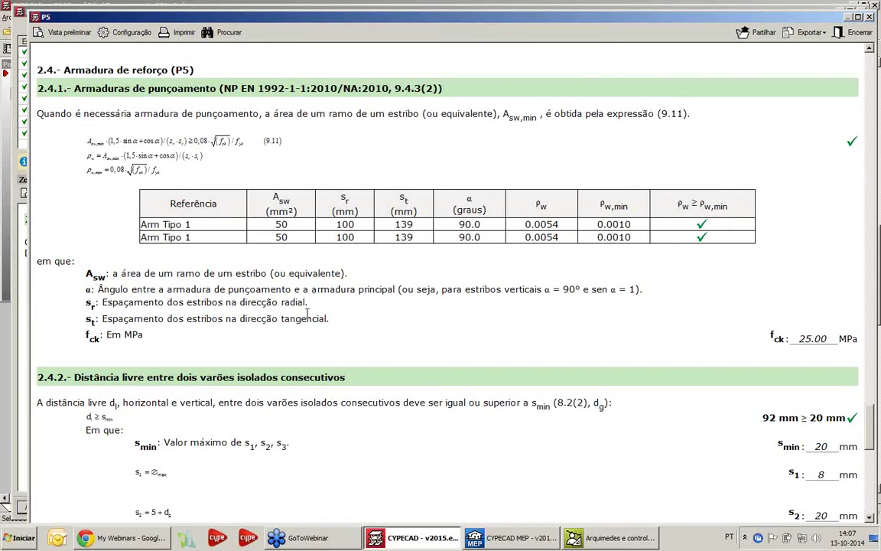
{"action": "scroll", "coordinate": [306, 313], "scroll_direction": "down", "scroll_amount": 5}
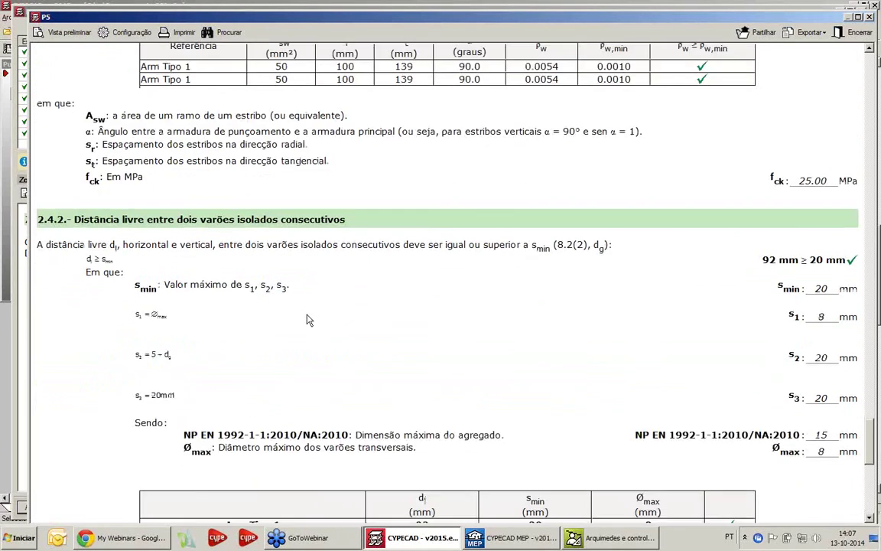
{"action": "scroll", "coordinate": [307, 320], "scroll_direction": "down", "scroll_amount": 9}
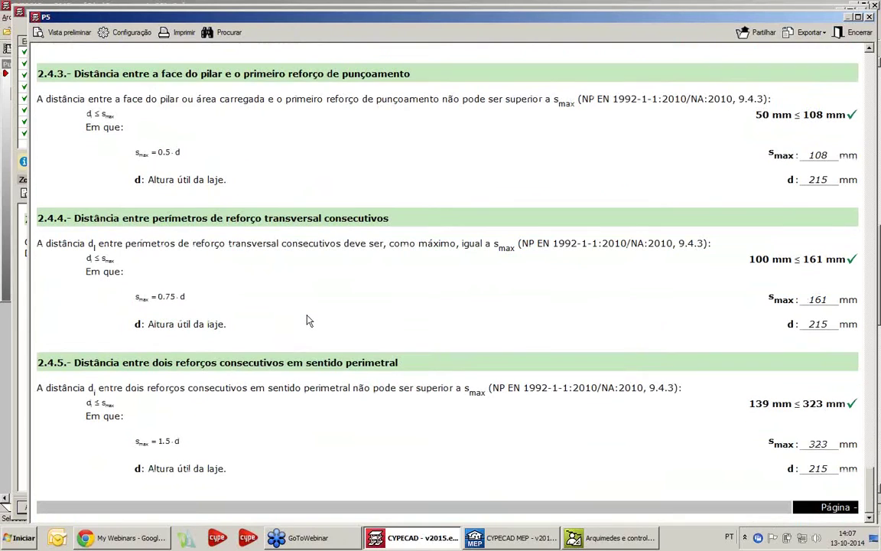
{"action": "left_click", "coordinate": [870, 17]}
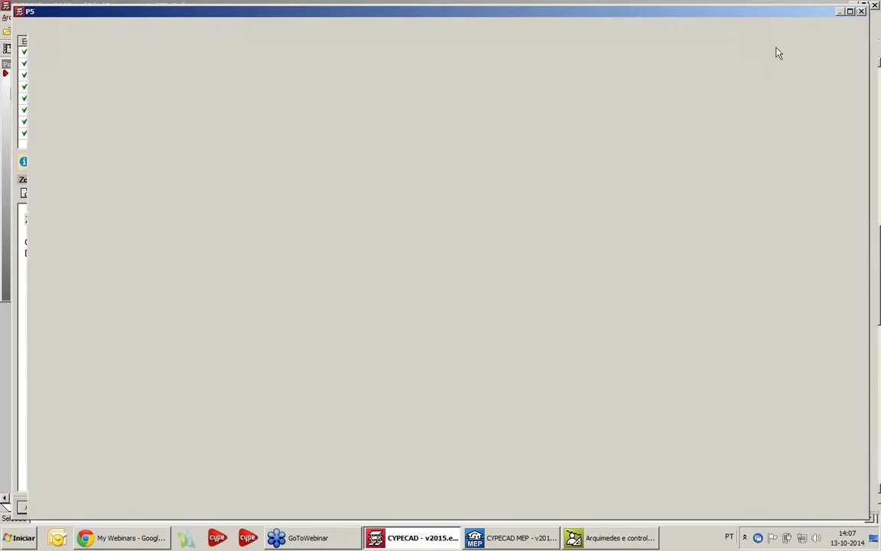
{"action": "left_click", "coordinate": [862, 12]}
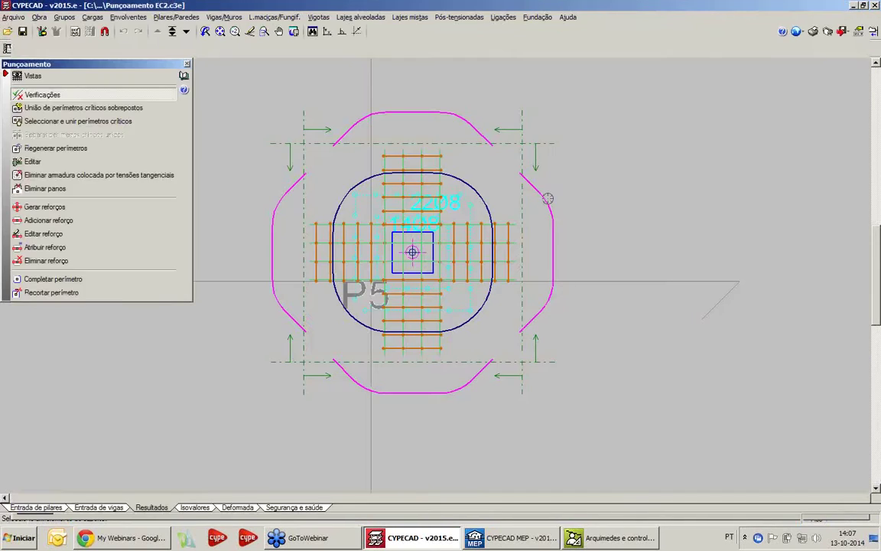
Step: Open the punching verification of column P2 and display its control perimeter check for the zone without punching reinforcement
{"action": "scroll", "coordinate": [457, 284], "scroll_direction": "down", "scroll_amount": 2}
{"action": "scroll", "coordinate": [389, 364], "scroll_direction": "up", "scroll_amount": 4}
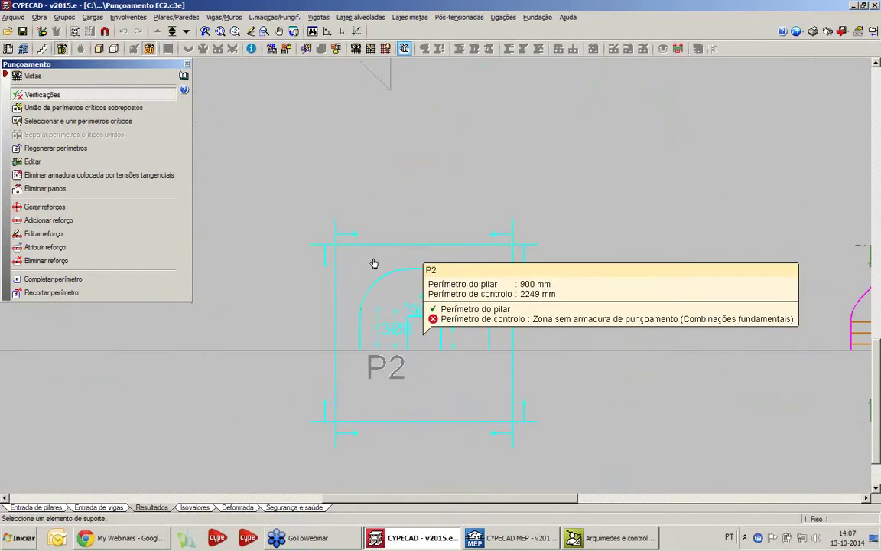
{"action": "mouse_move", "coordinate": [437, 330]}
{"action": "left_click", "coordinate": [385, 295]}
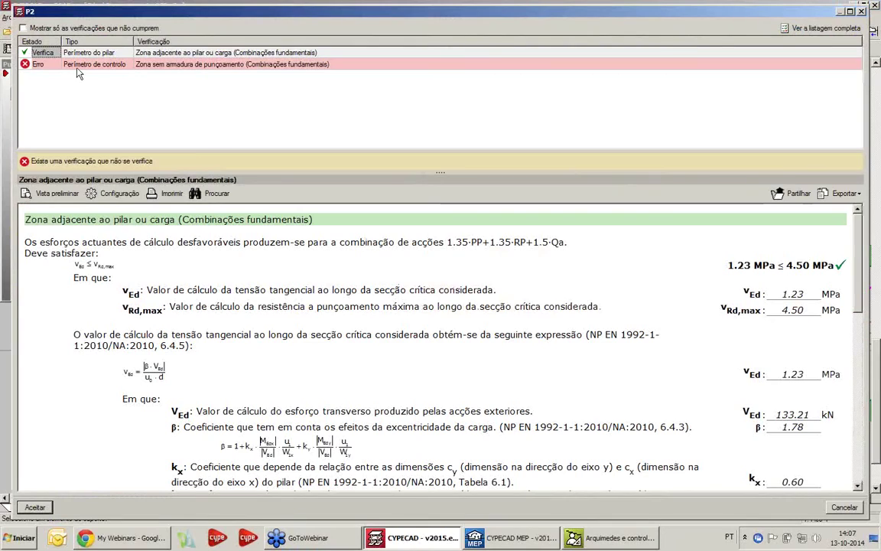
{"action": "left_click", "coordinate": [104, 66]}
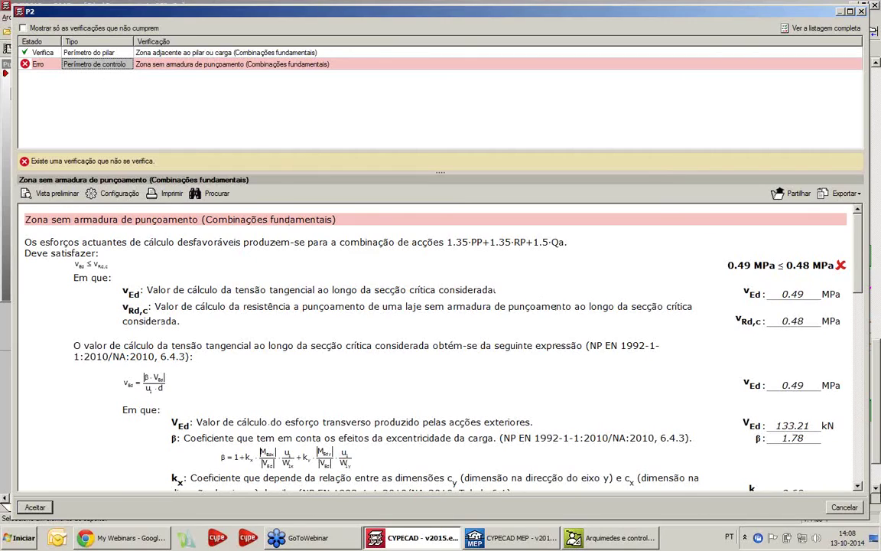
Step: Close P2's verification window and start adding a beam-type reinforcement (Armaduras tipo viga) using Arm Tipo 1
{"action": "left_click", "coordinate": [850, 509]}
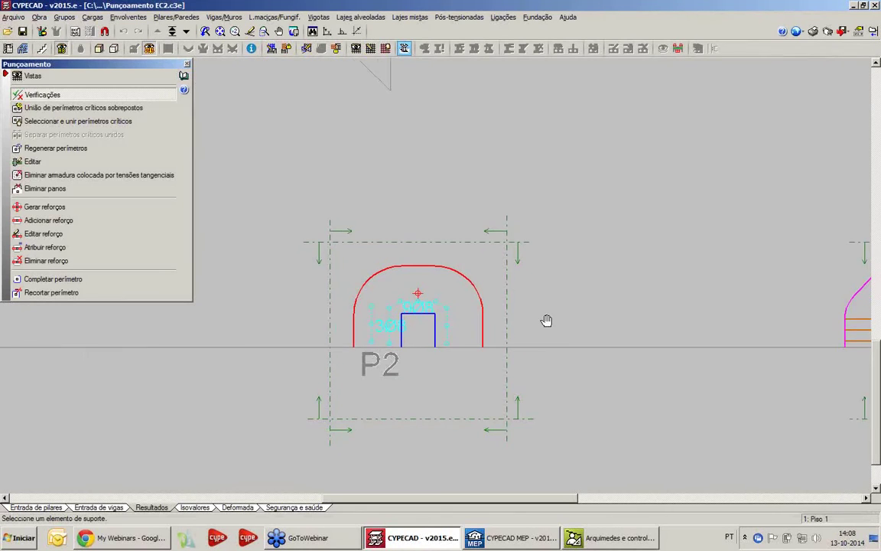
{"action": "left_click", "coordinate": [55, 222]}
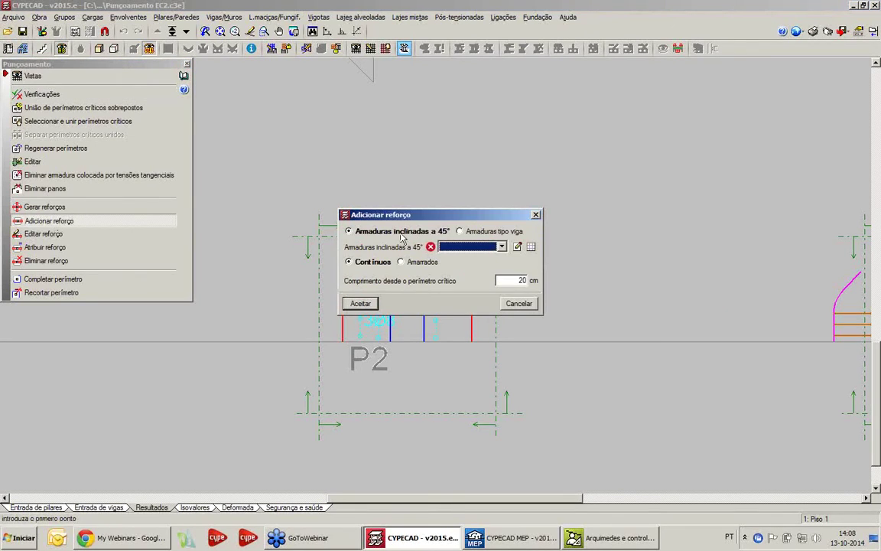
{"action": "left_click", "coordinate": [461, 231]}
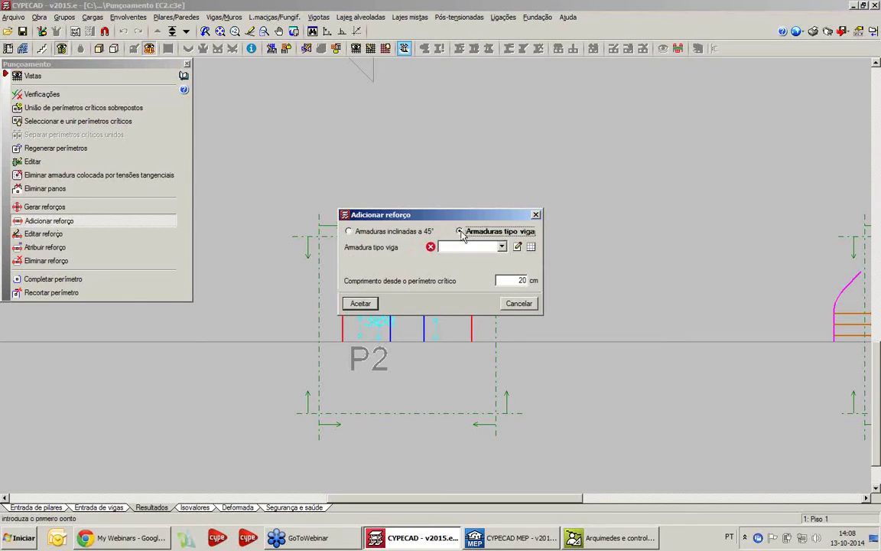
{"action": "left_click", "coordinate": [498, 247]}
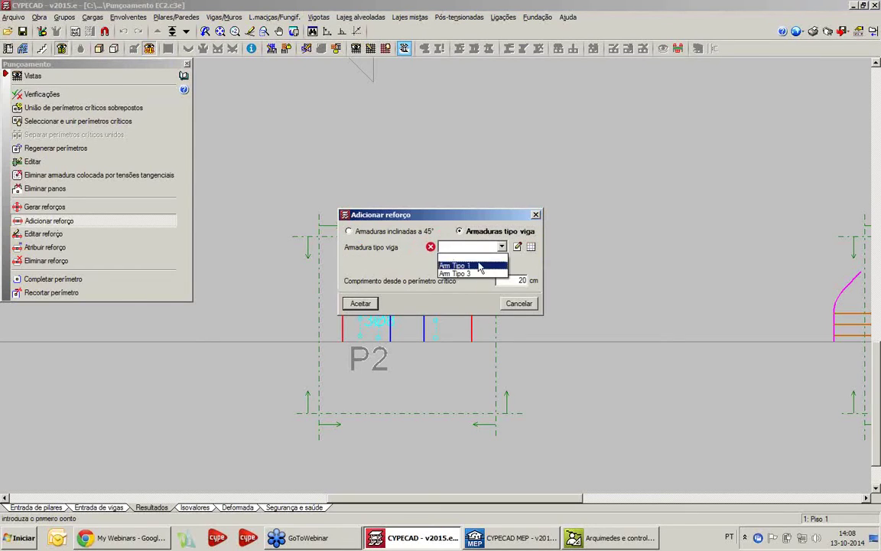
{"action": "left_click", "coordinate": [451, 254]}
{"action": "left_click", "coordinate": [466, 249]}
{"action": "left_click", "coordinate": [464, 261]}
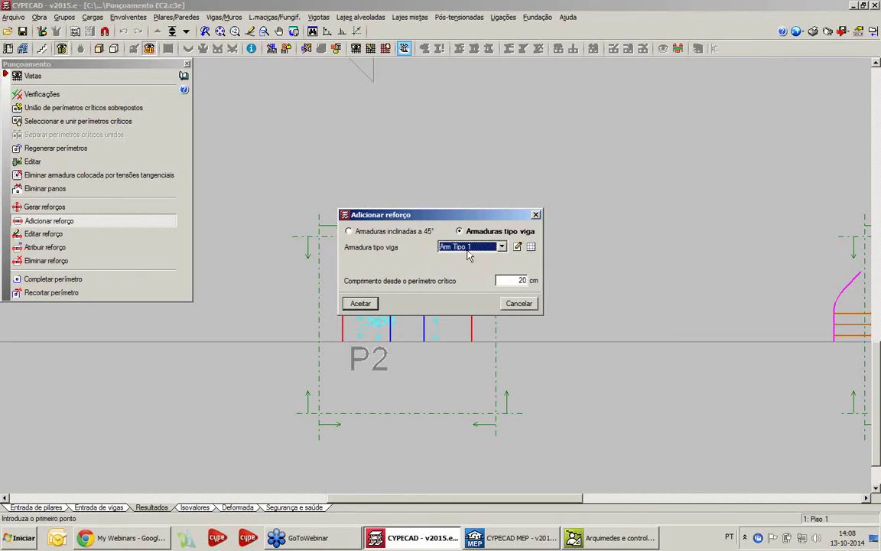
Step: Inspect Arm Tipo 1's bar settings and transverse reinforcement layout, leaving both without changes
{"action": "left_click", "coordinate": [518, 248]}
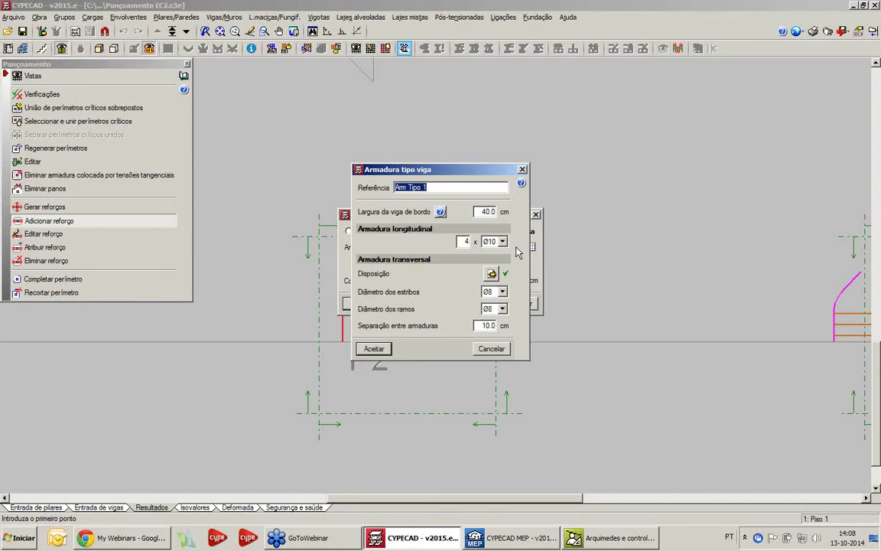
{"action": "left_click", "coordinate": [492, 273]}
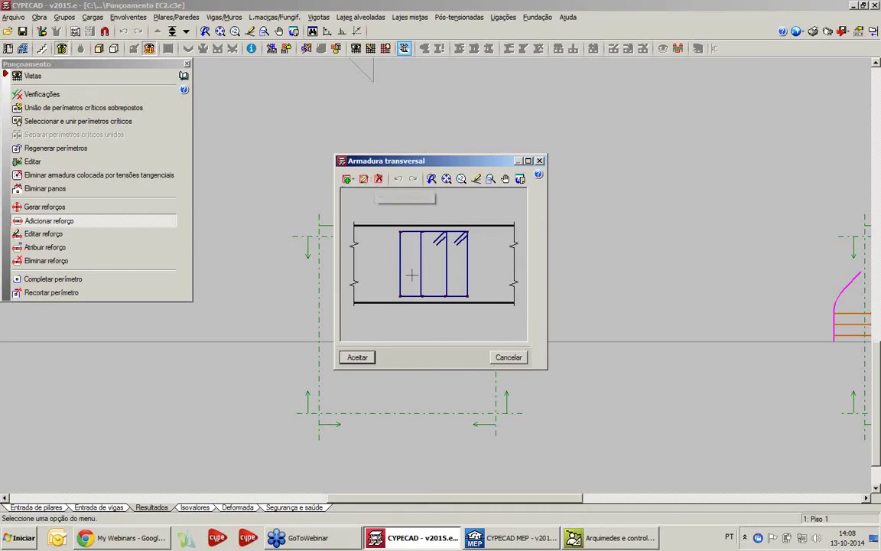
{"action": "left_click", "coordinate": [510, 359]}
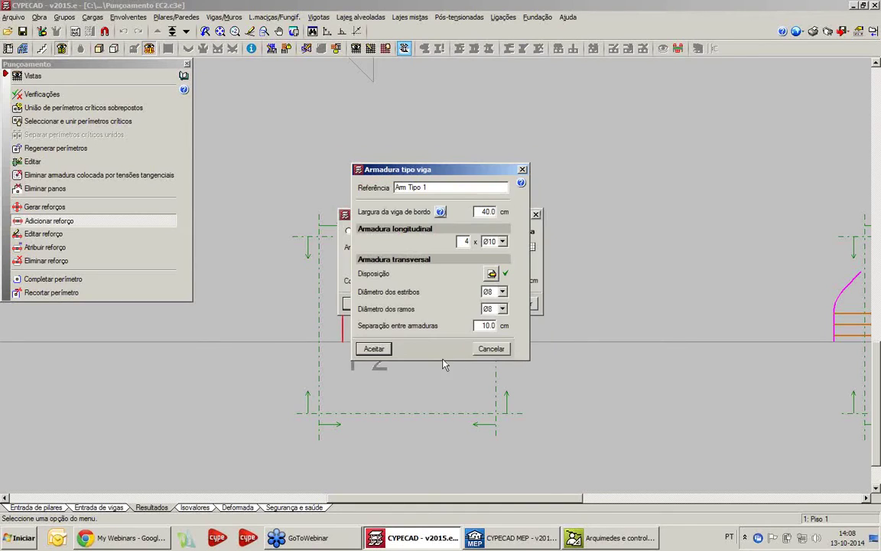
{"action": "left_click", "coordinate": [488, 349]}
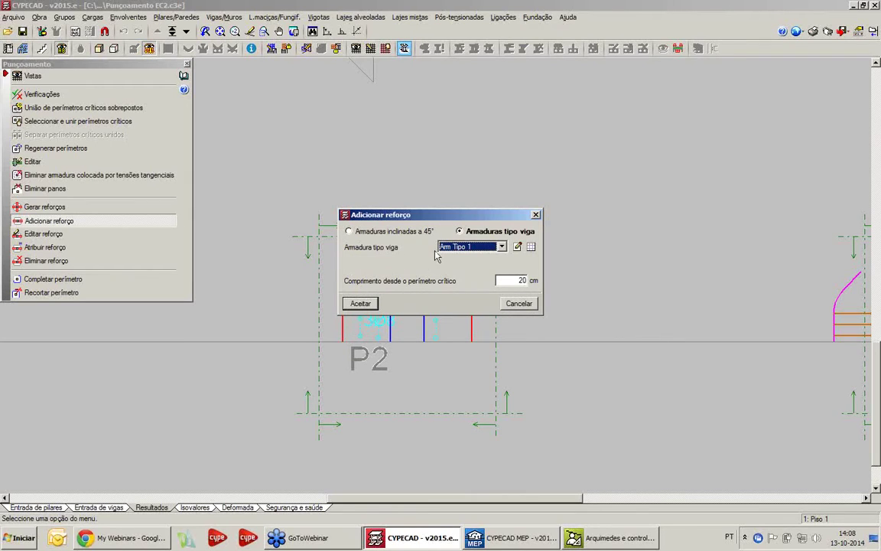
Step: Place the Arm Tipo 1 reinforcement orthogonally from column P2's centre into the slab across the control perimeter
{"action": "left_click", "coordinate": [358, 304]}
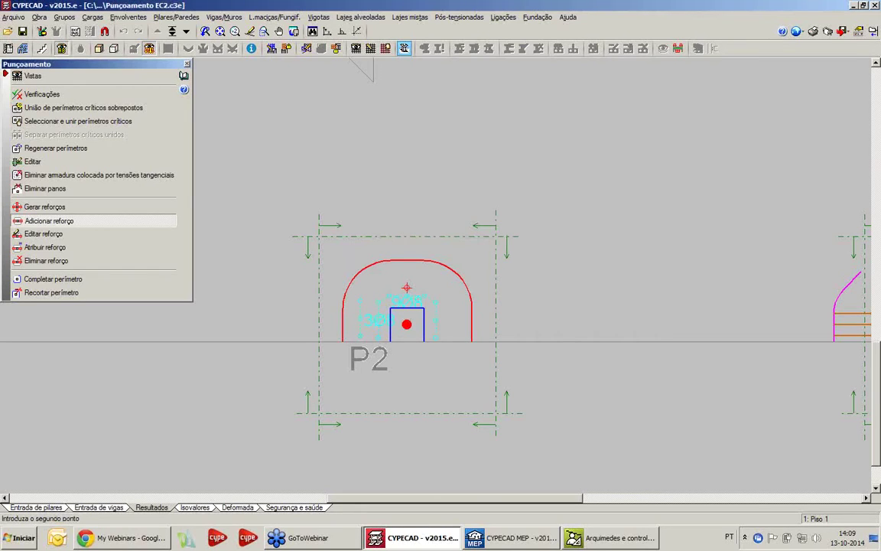
{"action": "left_click", "coordinate": [407, 325]}
{"action": "left_click", "coordinate": [344, 32]}
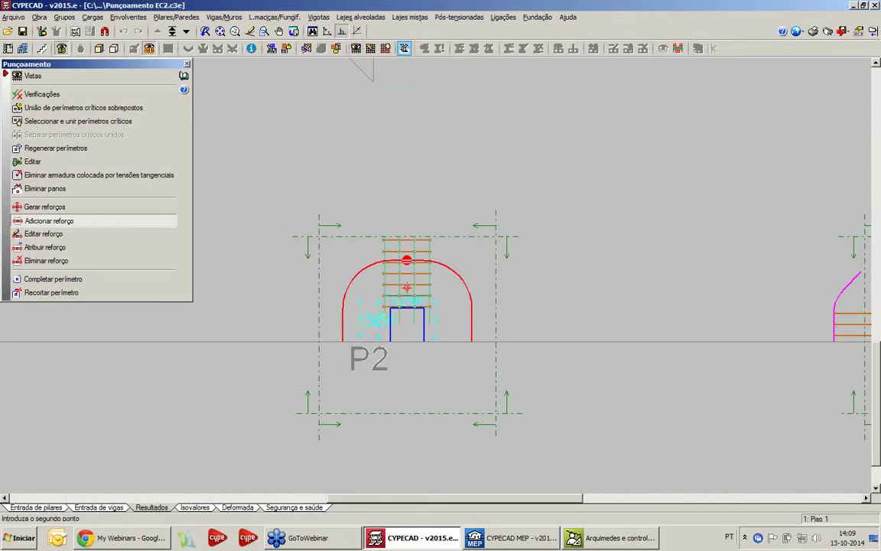
{"action": "left_click", "coordinate": [406, 287]}
{"action": "scroll", "coordinate": [412, 231], "scroll_direction": "down", "scroll_amount": 1}
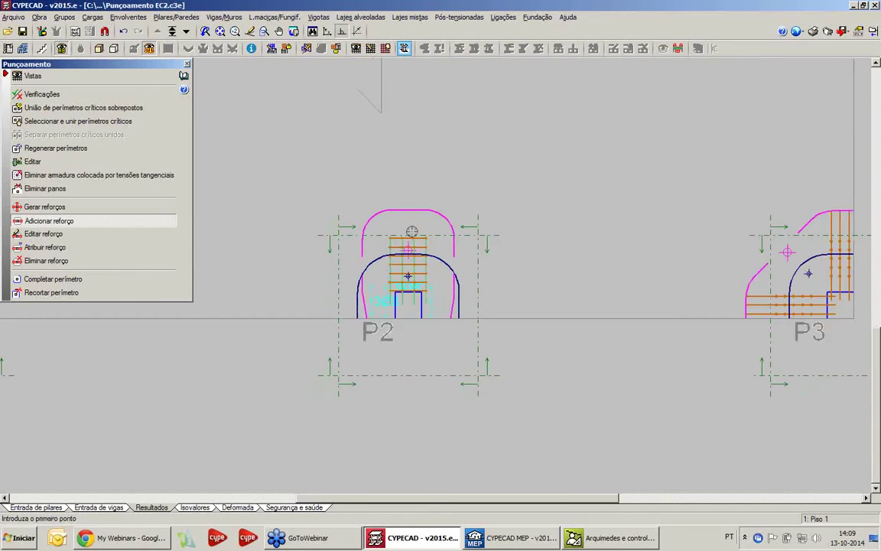
{"action": "scroll", "coordinate": [412, 230], "scroll_direction": "up", "scroll_amount": 1}
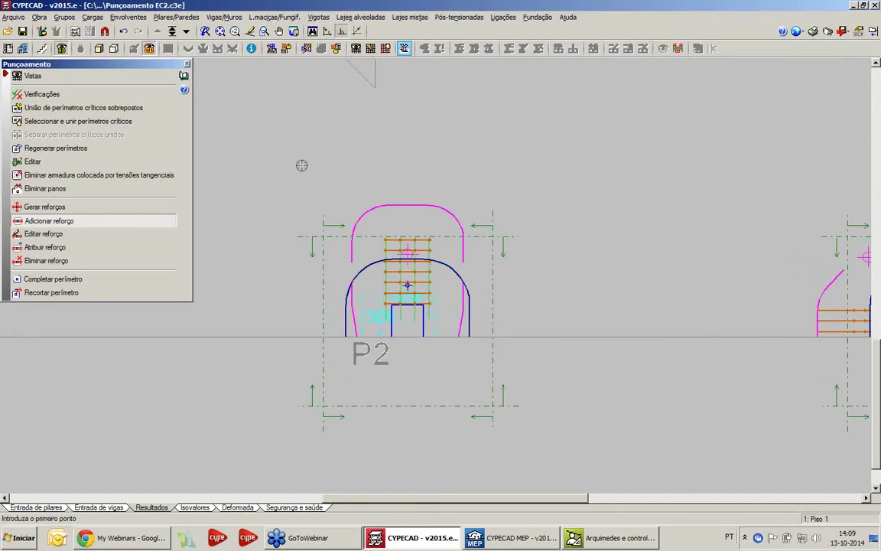
Step: Review P2's verifications, including the control perimeter check for the zone with transverse punching reinforcement, and close the window
{"action": "left_click", "coordinate": [58, 96]}
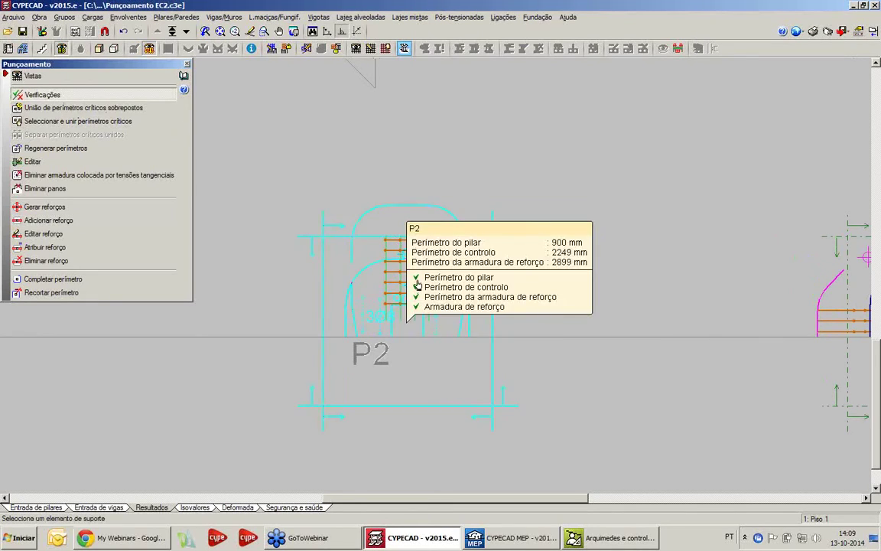
{"action": "left_click", "coordinate": [280, 410]}
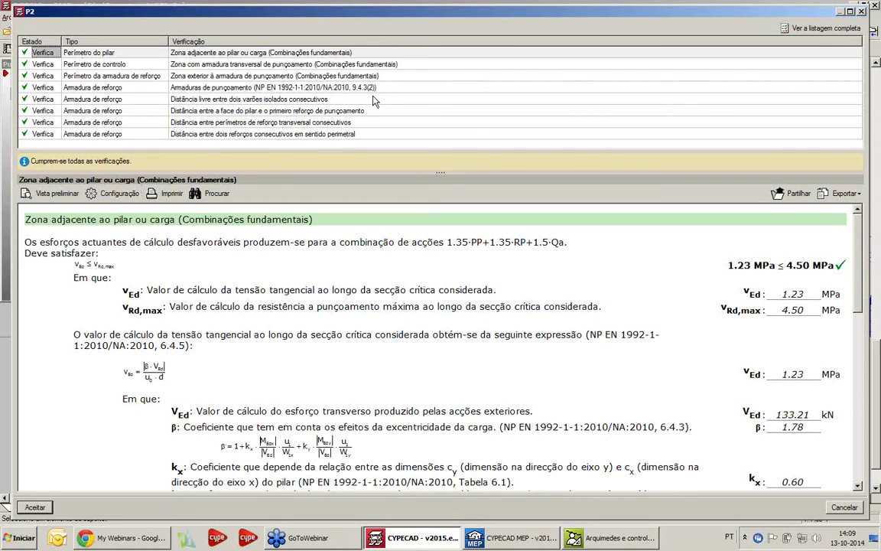
{"action": "left_click", "coordinate": [335, 65]}
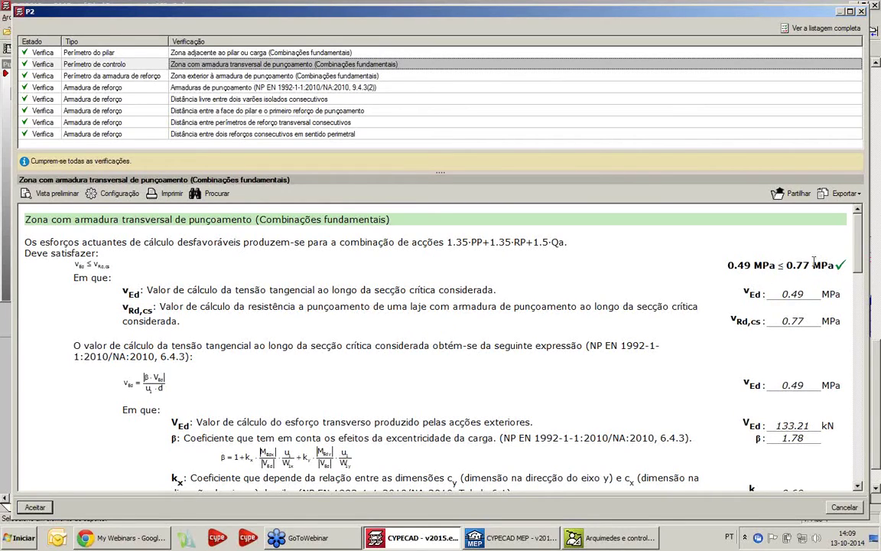
{"action": "left_click", "coordinate": [863, 11]}
Step: Examine the punching reinforcement and critical perimeters around column P5
{"action": "scroll", "coordinate": [551, 177], "scroll_direction": "down", "scroll_amount": 8}
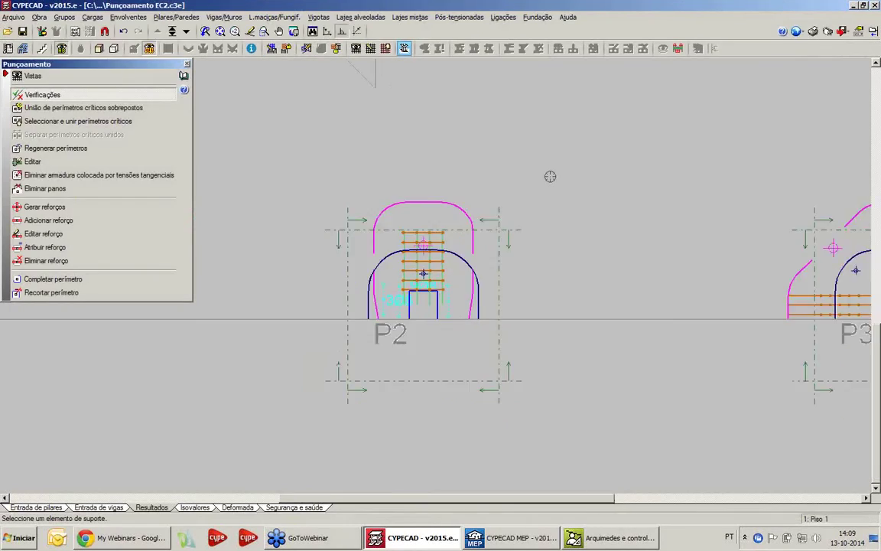
{"action": "scroll", "coordinate": [314, 370], "scroll_direction": "up", "scroll_amount": 6}
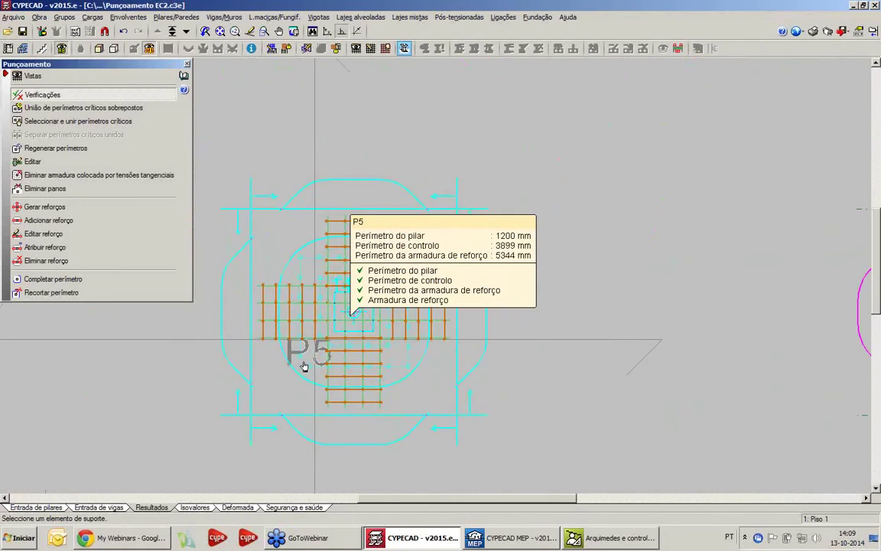
{"action": "left_click", "coordinate": [482, 174]}
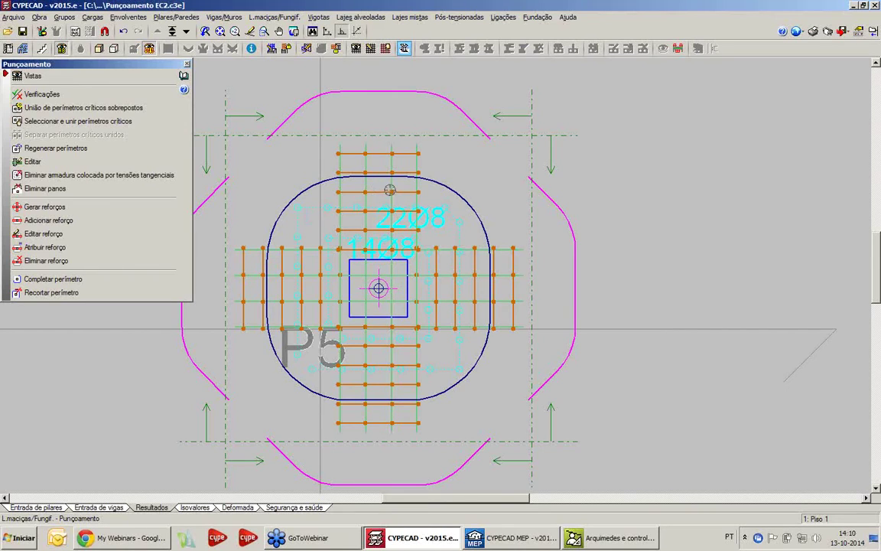
{"action": "scroll", "coordinate": [399, 196], "scroll_direction": "down", "scroll_amount": 3}
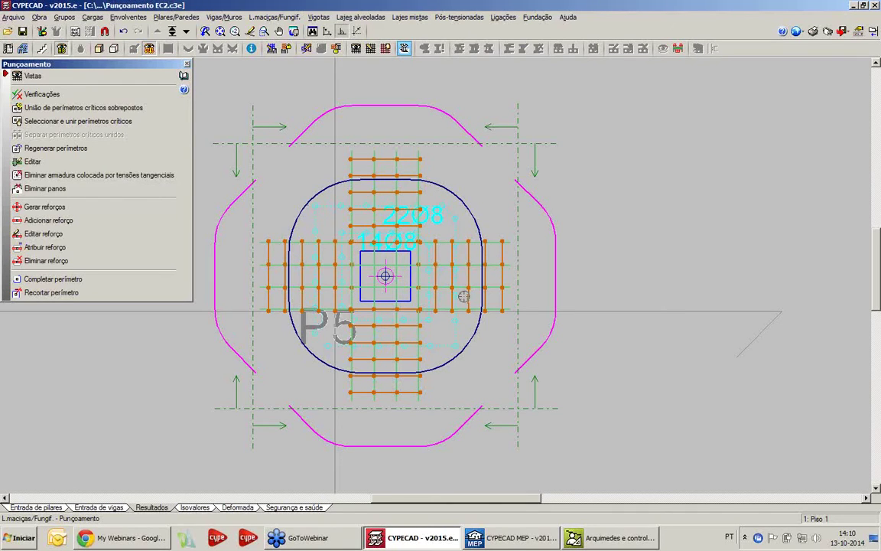
Step: Compare the punching perimeters and reinforcement of columns P1 to P9 across the whole floor, returning to P5
{"action": "scroll", "coordinate": [488, 263], "scroll_direction": "down", "scroll_amount": 3}
{"action": "scroll", "coordinate": [439, 287], "scroll_direction": "up", "scroll_amount": 3}
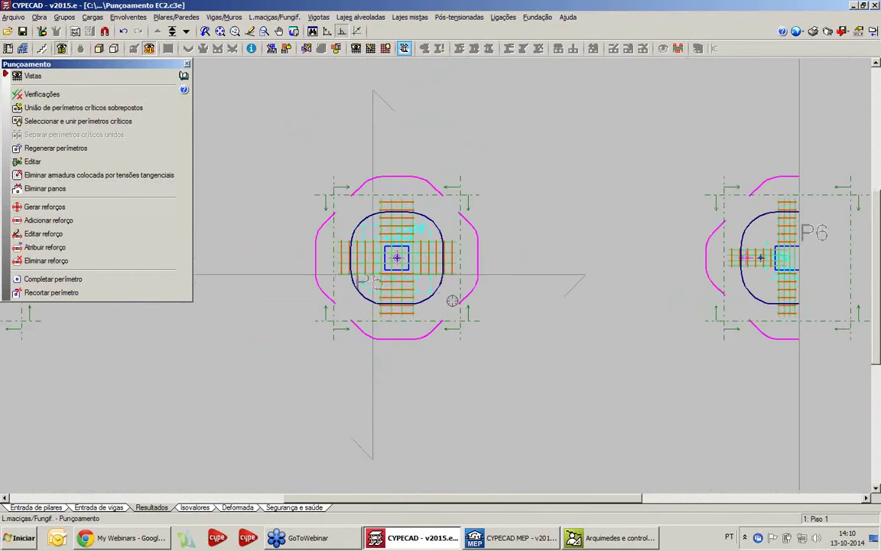
{"action": "middle_click_drag", "start_coordinate": [453, 301], "coordinate": [453, 267]}
{"action": "scroll", "coordinate": [453, 264], "scroll_direction": "down", "scroll_amount": 4}
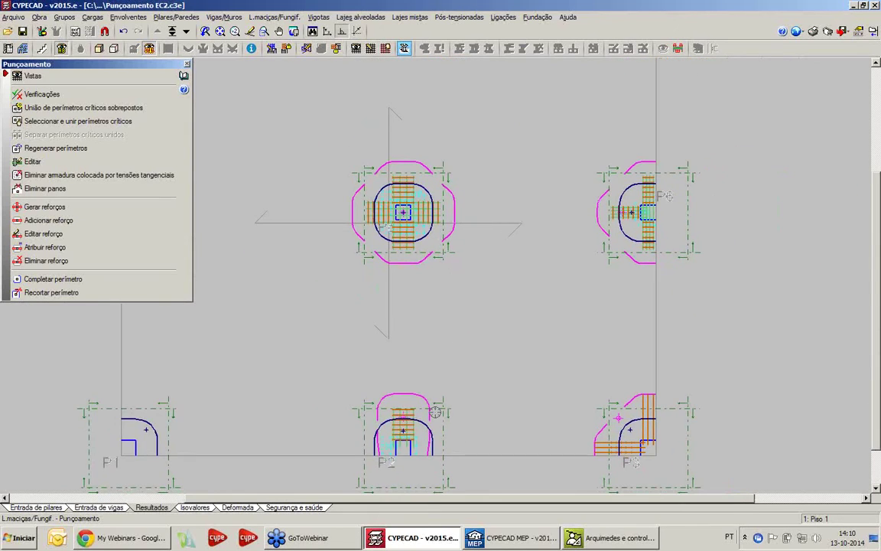
{"action": "middle_click_drag", "start_coordinate": [528, 184], "coordinate": [515, 277]}
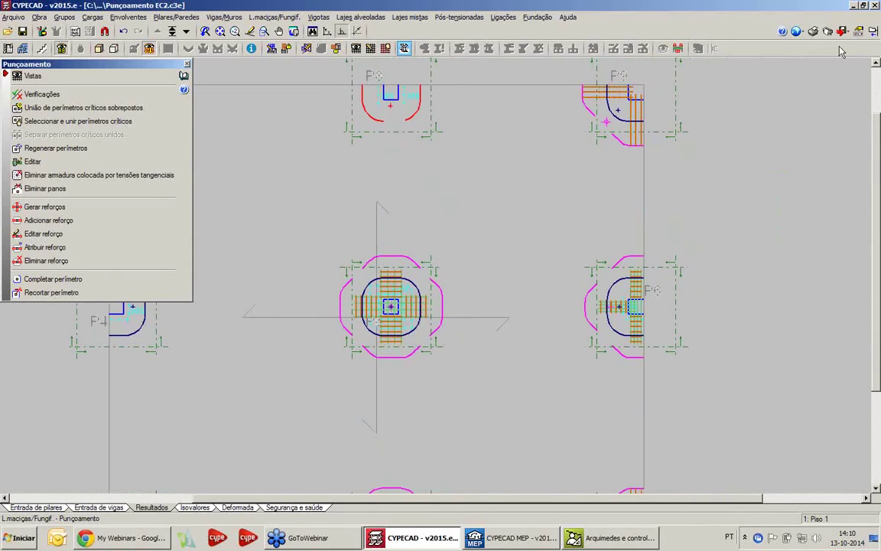
{"action": "middle_click_drag", "start_coordinate": [446, 218], "coordinate": [535, 198]}
{"action": "scroll", "coordinate": [434, 209], "scroll_direction": "down", "scroll_amount": 1}
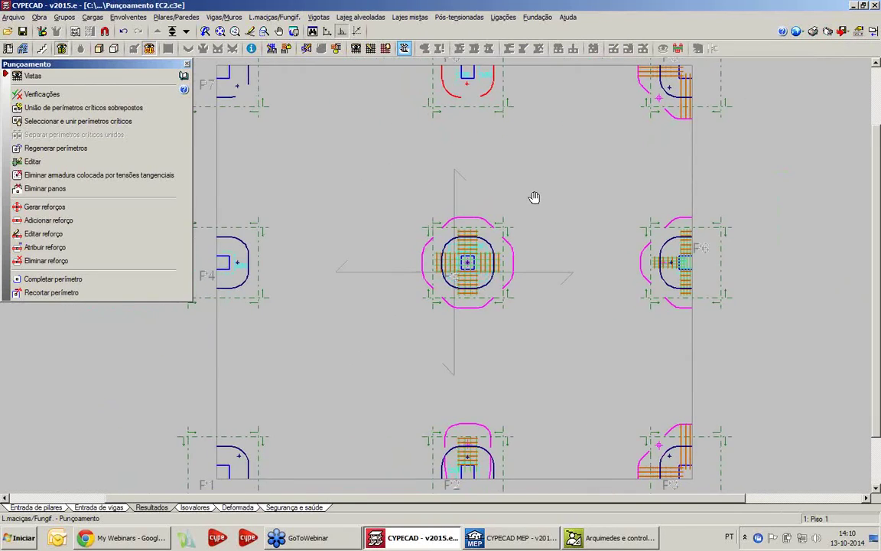
{"action": "scroll", "coordinate": [536, 200], "scroll_direction": "down", "scroll_amount": 1}
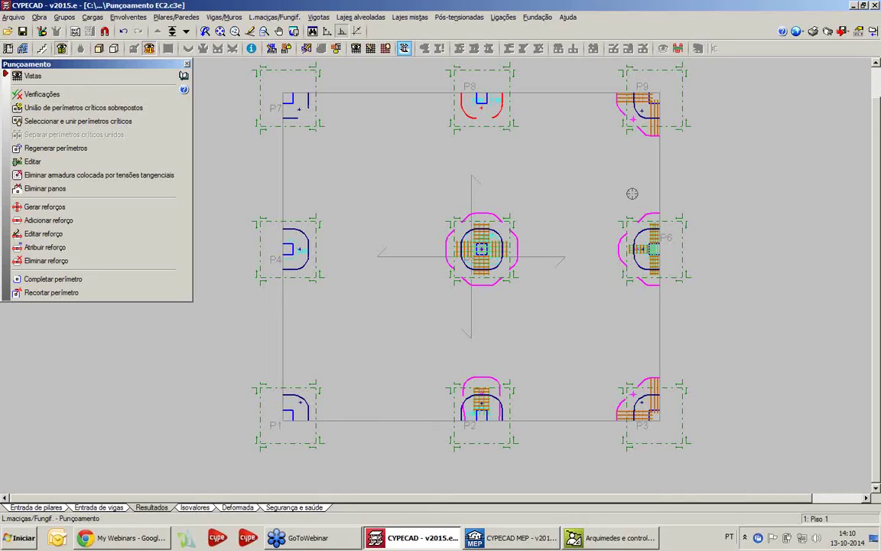
{"action": "scroll", "coordinate": [489, 245], "scroll_direction": "up", "scroll_amount": 5}
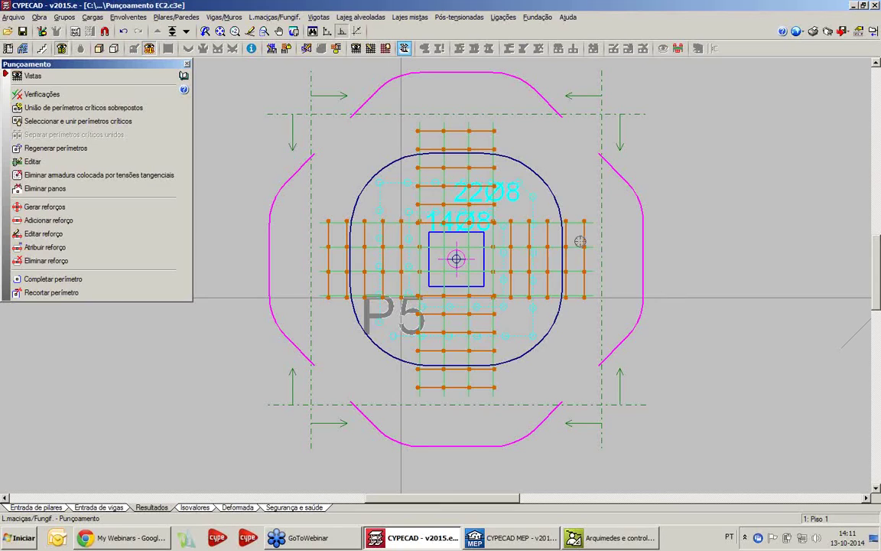
Step: Check the concrete design codes available in the job data's code selection and close the dialogs without changes
{"action": "left_click", "coordinate": [41, 17]}
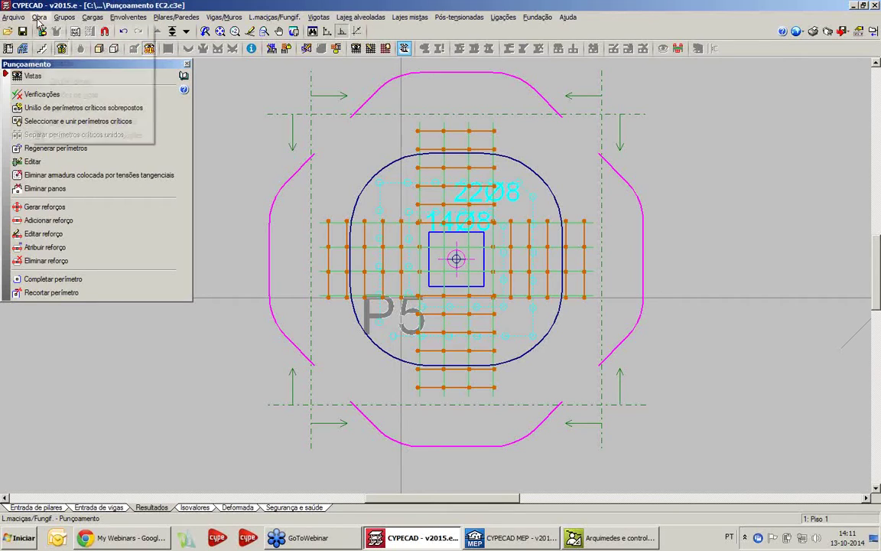
{"action": "left_click", "coordinate": [62, 33]}
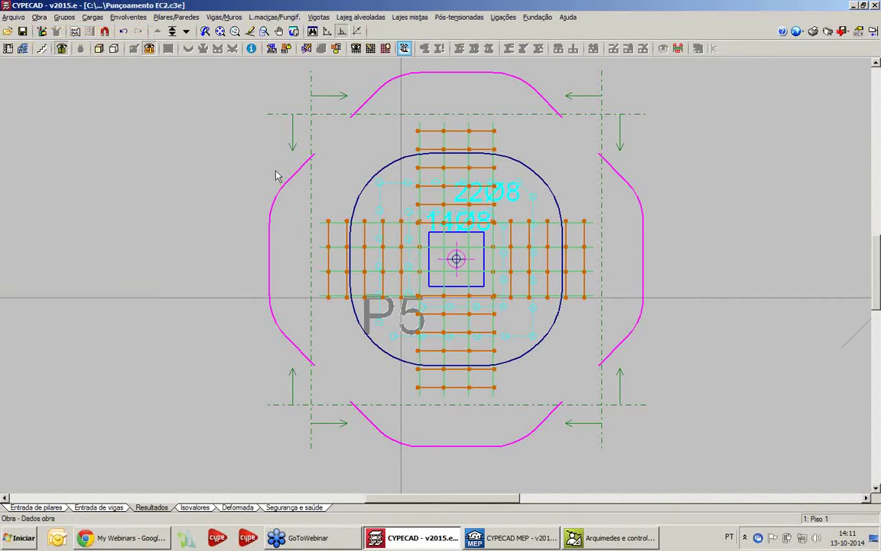
{"action": "left_click", "coordinate": [392, 132]}
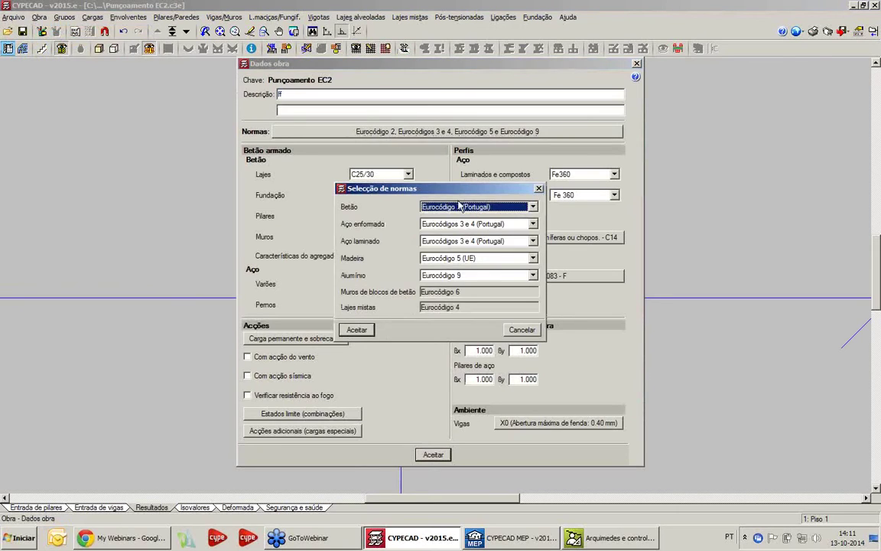
{"action": "left_click", "coordinate": [475, 207]}
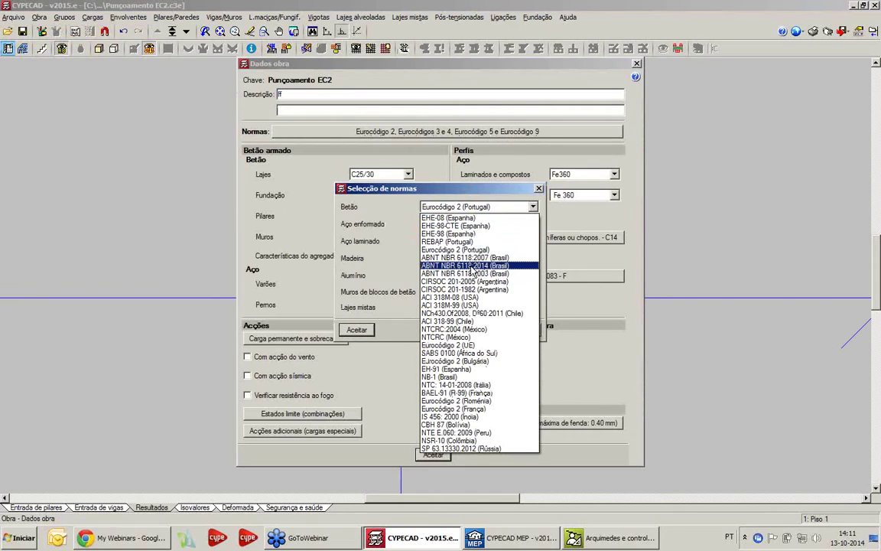
{"action": "left_click", "coordinate": [464, 190]}
{"action": "left_click", "coordinate": [539, 189]}
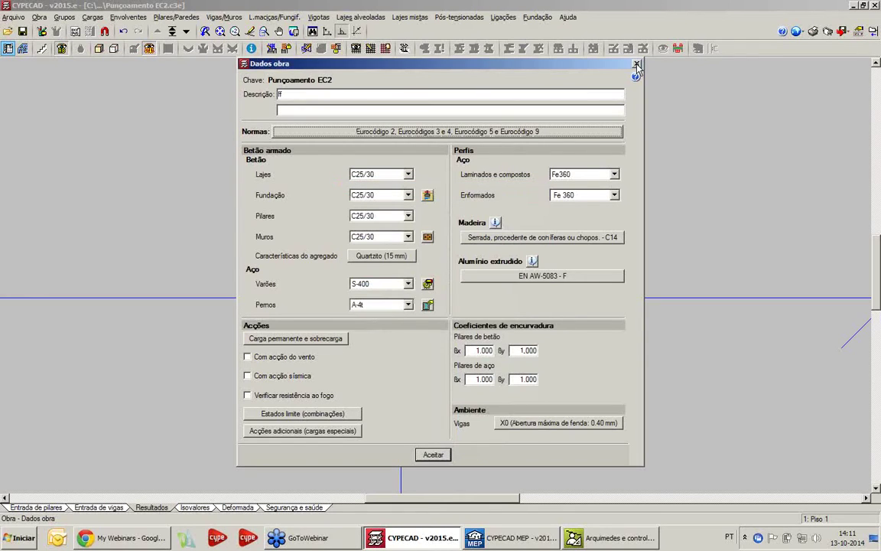
{"action": "left_click", "coordinate": [636, 65]}
{"action": "left_click", "coordinate": [448, 299]}
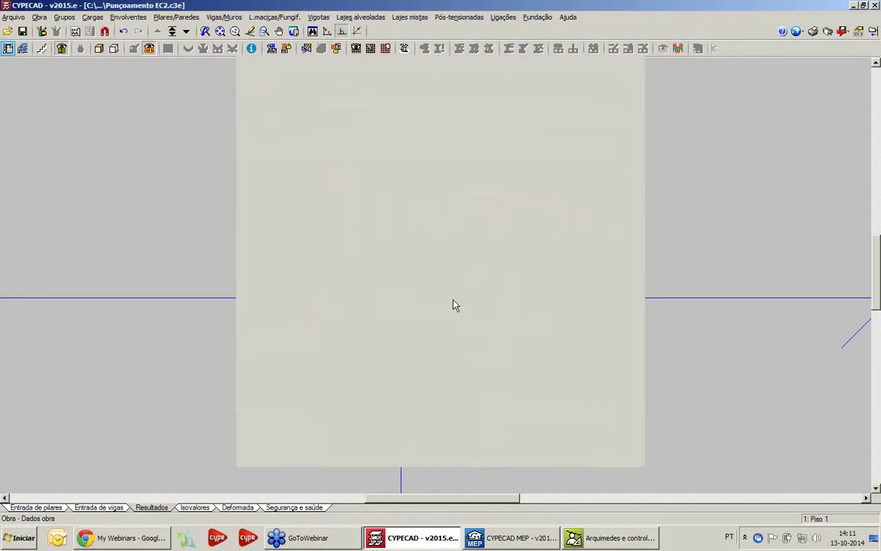
Step: Exit CYPECAD, switch to the CYPE 2015 launcher and display the Estruturas programs
{"action": "left_click", "coordinate": [877, 5]}
{"action": "left_click", "coordinate": [373, 289]}
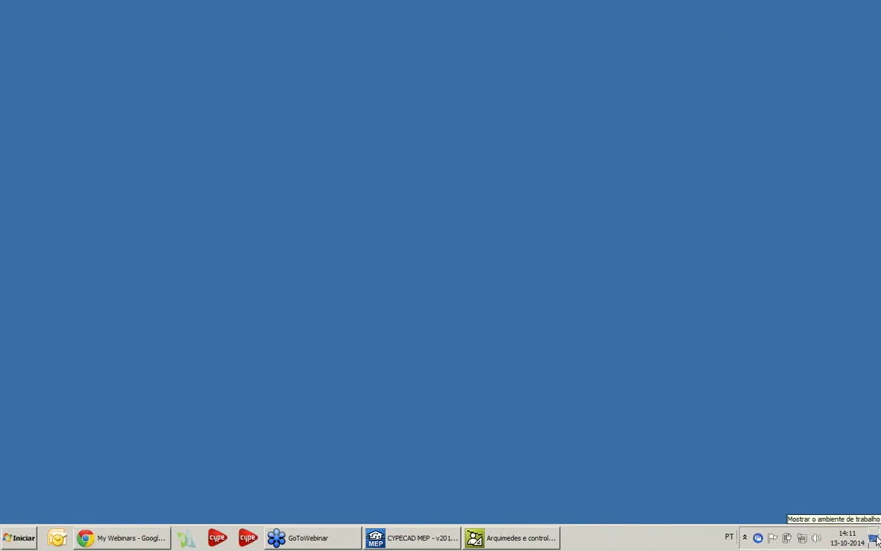
{"action": "left_click", "coordinate": [310, 540]}
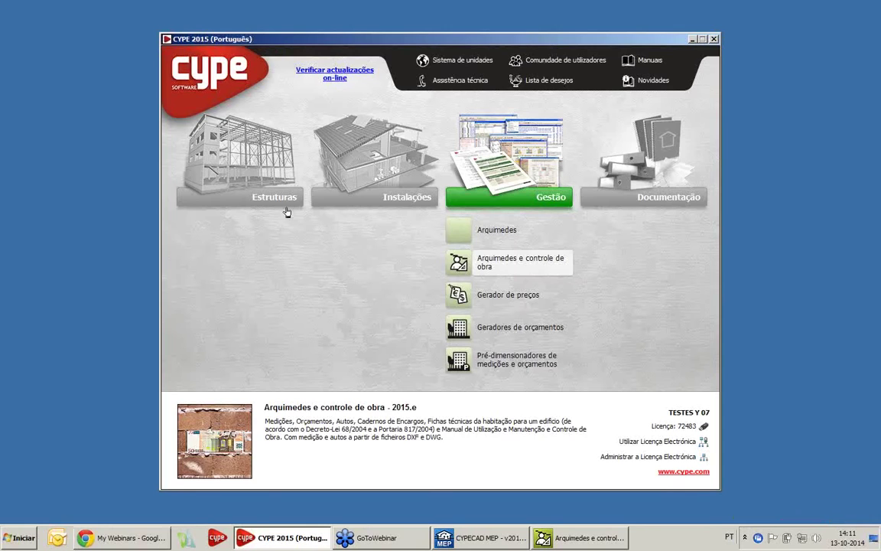
{"action": "left_click", "coordinate": [290, 198]}
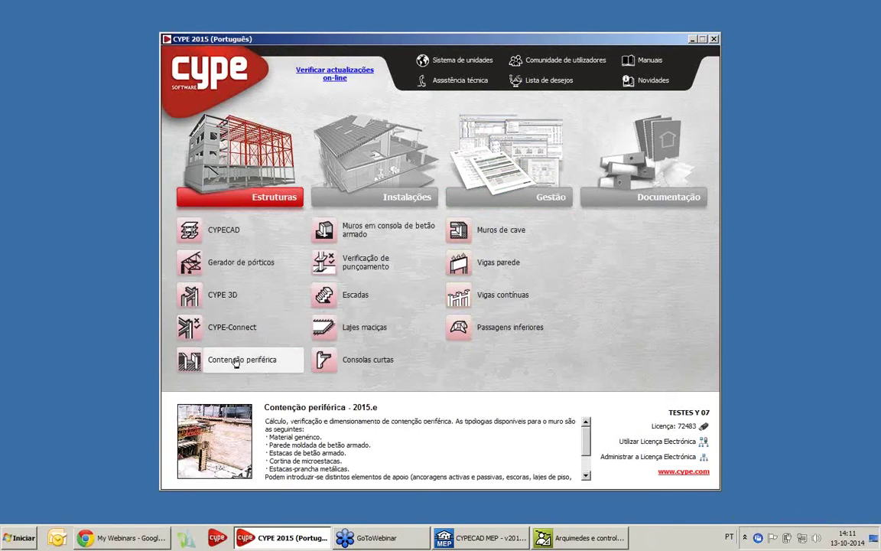
Step: Open Contenção periférica and add a load increment on the wall at elevation -2.00 m with a horizontal load of 100 kN/m
{"action": "left_click", "coordinate": [245, 364]}
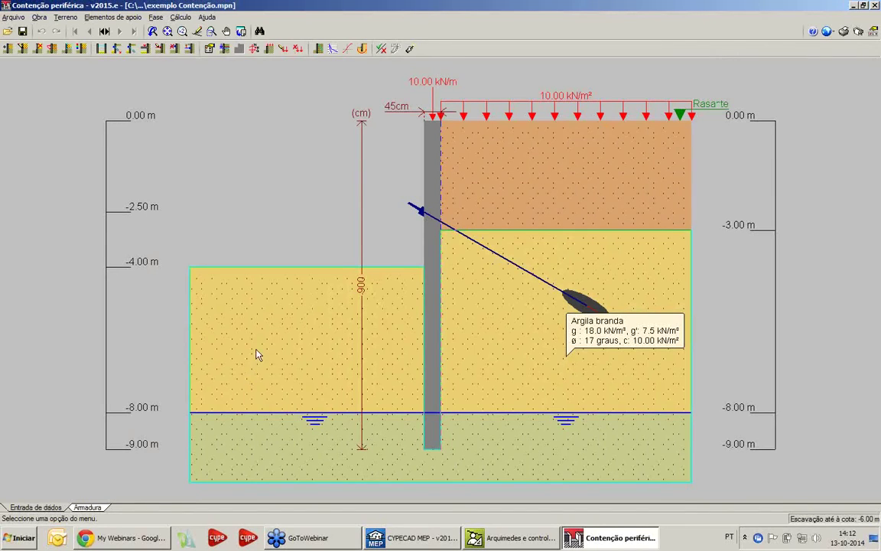
{"action": "left_click", "coordinate": [155, 17]}
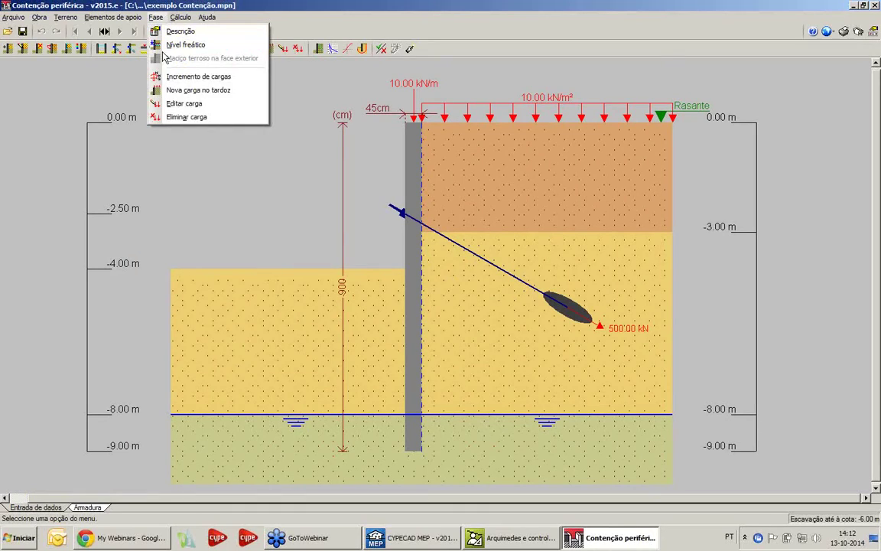
{"action": "left_click", "coordinate": [196, 77]}
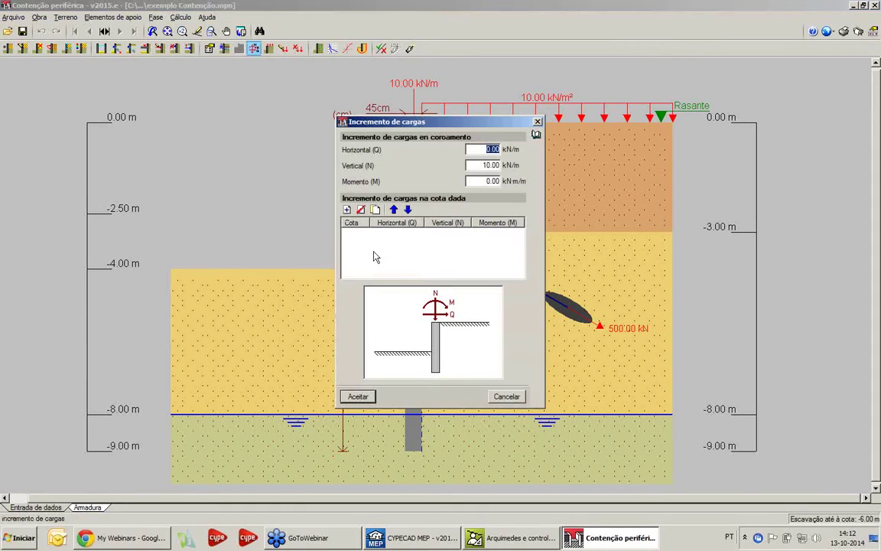
{"action": "left_click", "coordinate": [347, 209]}
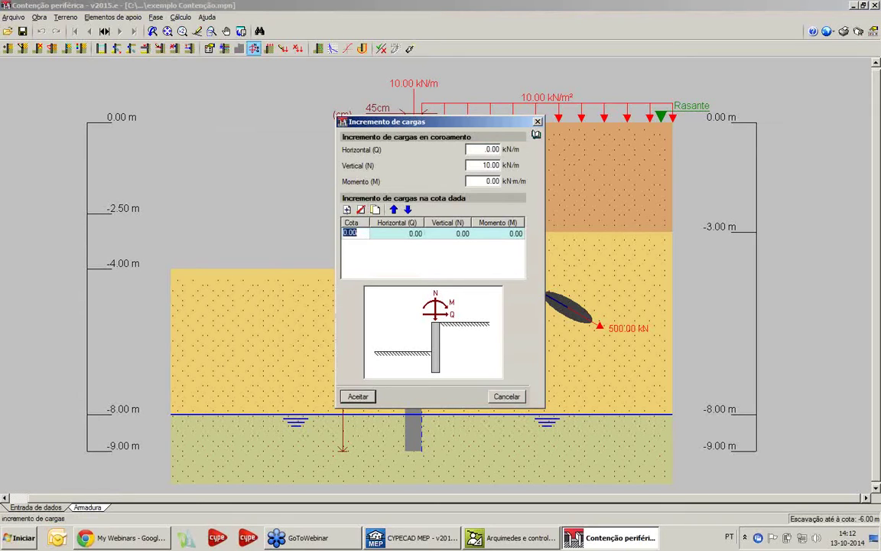
{"action": "type", "text": "-2"}
{"action": "left_click", "coordinate": [398, 239]}
{"action": "type", "text": "100"}
{"action": "key", "text": "Tab"}
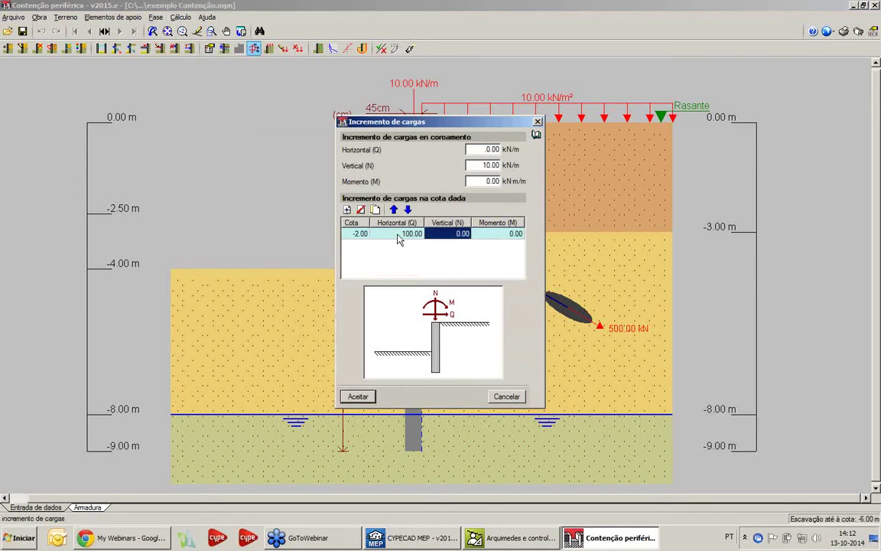
{"action": "left_click", "coordinate": [358, 396]}
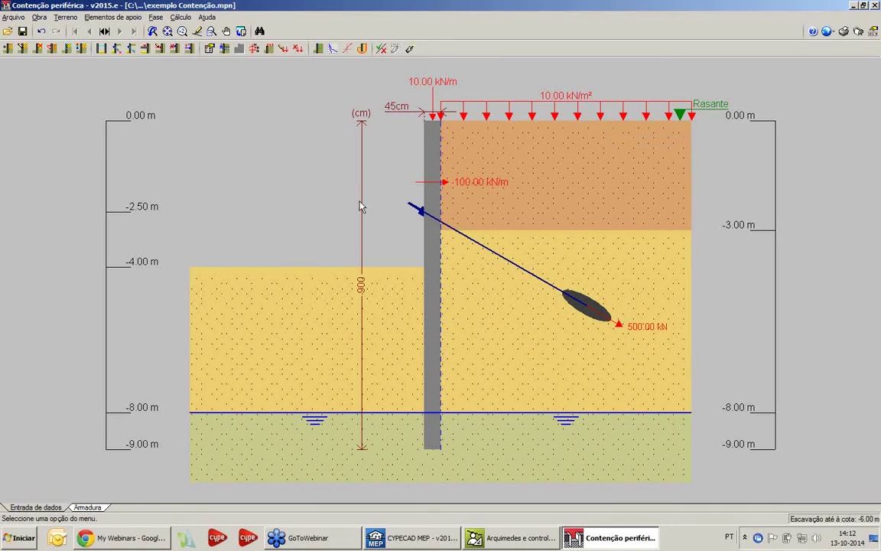
Step: Close Contenção periférica without saving the job and switch to CYPE 3D
{"action": "left_click", "coordinate": [874, 6]}
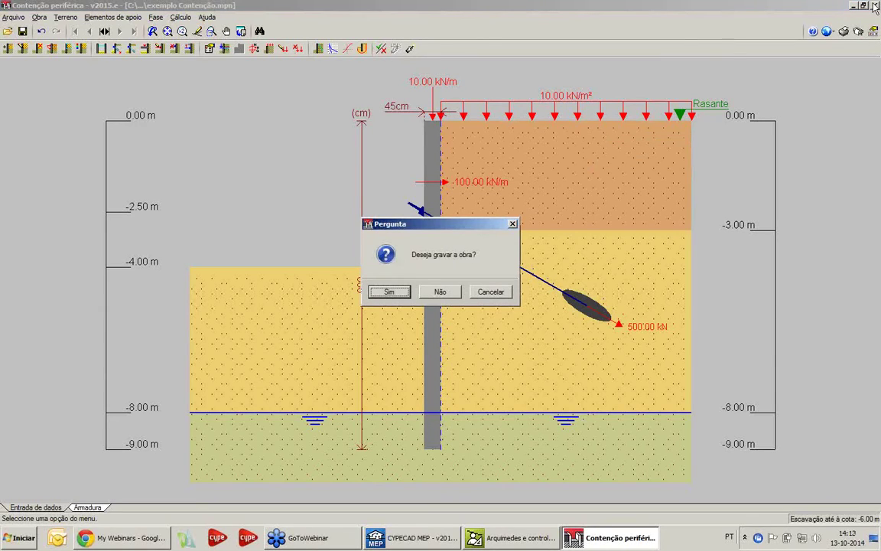
{"action": "left_click", "coordinate": [441, 293]}
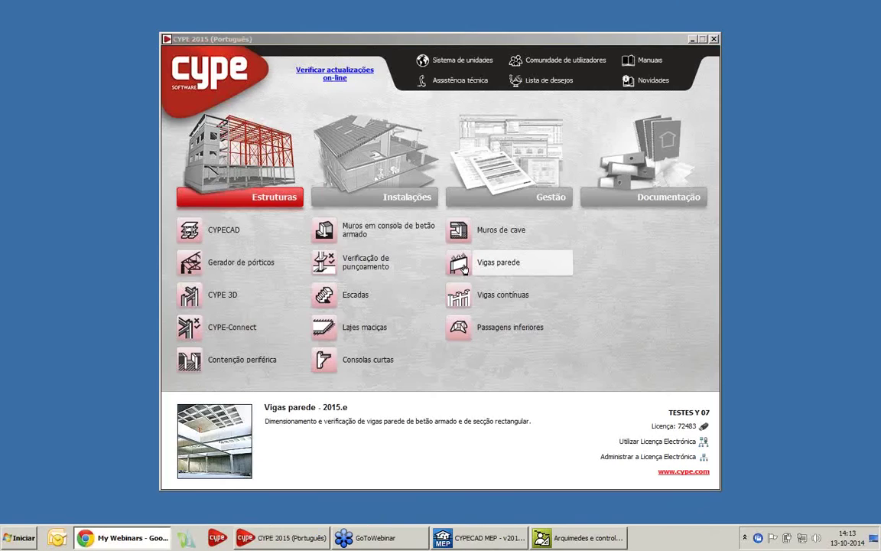
{"action": "left_click", "coordinate": [238, 304]}
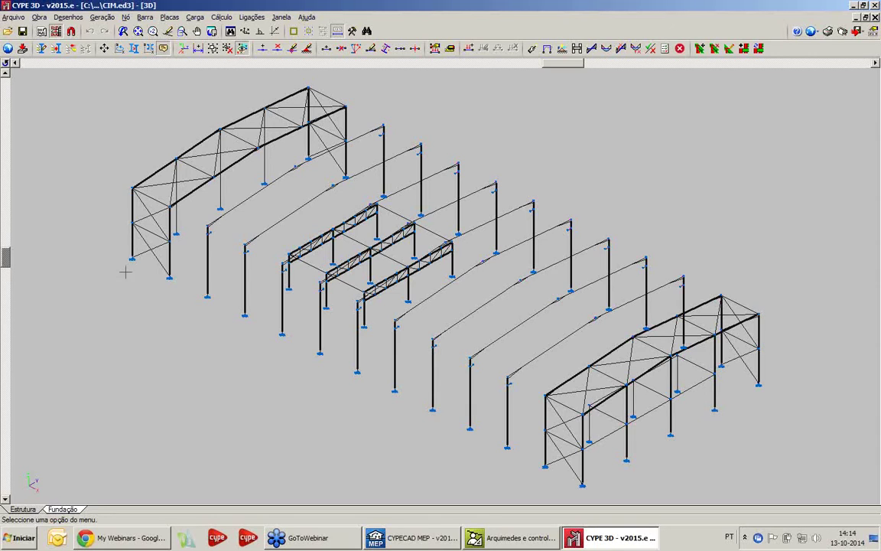
Step: Review the predefined profile libraries available for import, including the Tabelas Técnicas series, and cancel without importing
{"action": "left_click", "coordinate": [39, 17]}
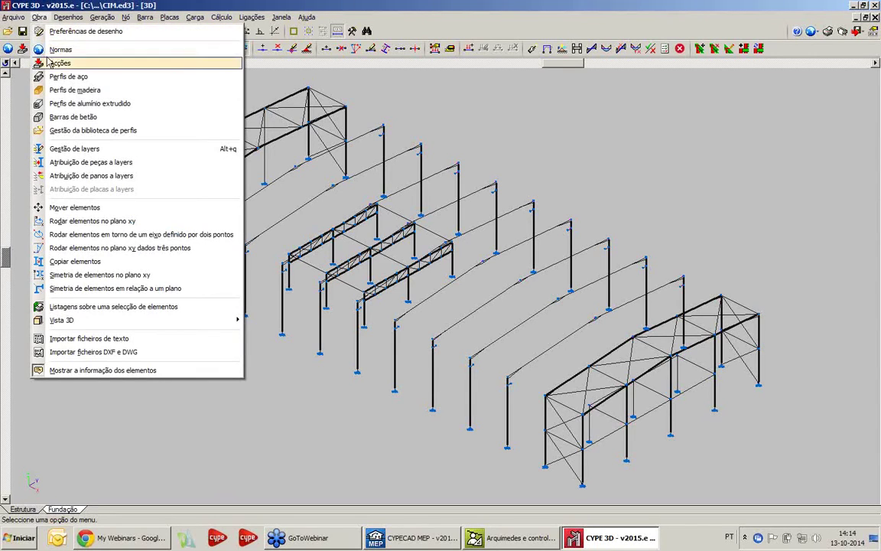
{"action": "left_click", "coordinate": [83, 130]}
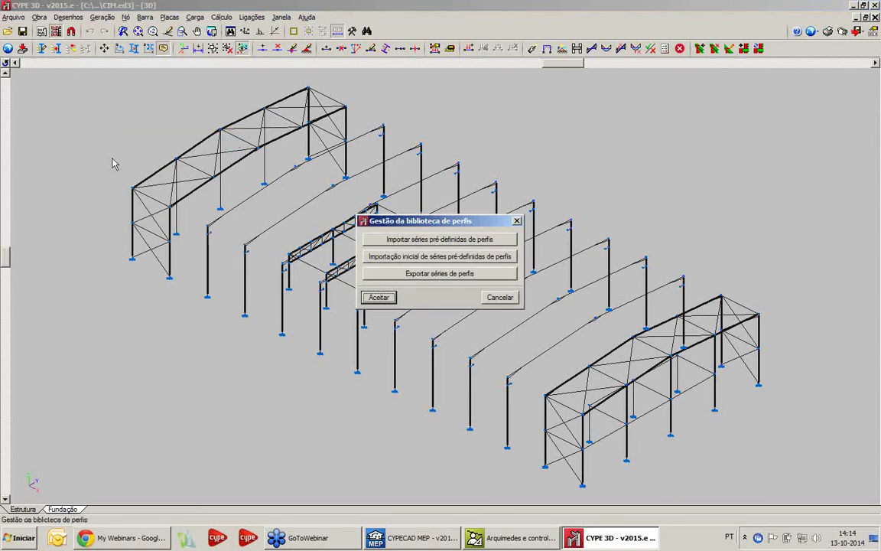
{"action": "left_click", "coordinate": [413, 241]}
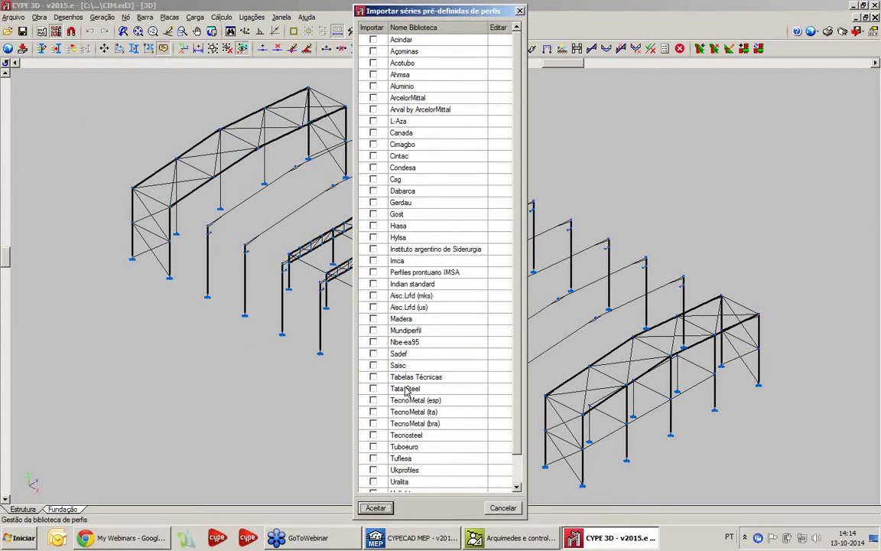
{"action": "left_click", "coordinate": [375, 378]}
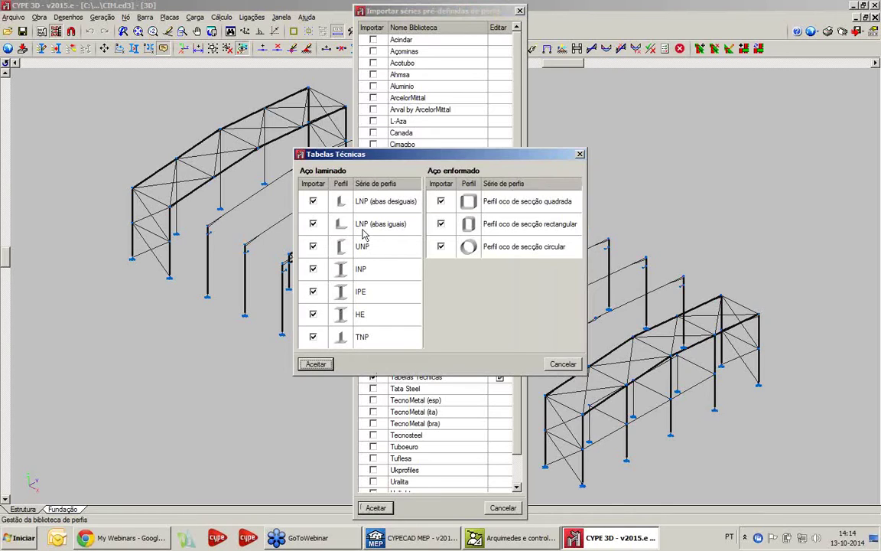
{"action": "left_click", "coordinate": [563, 368]}
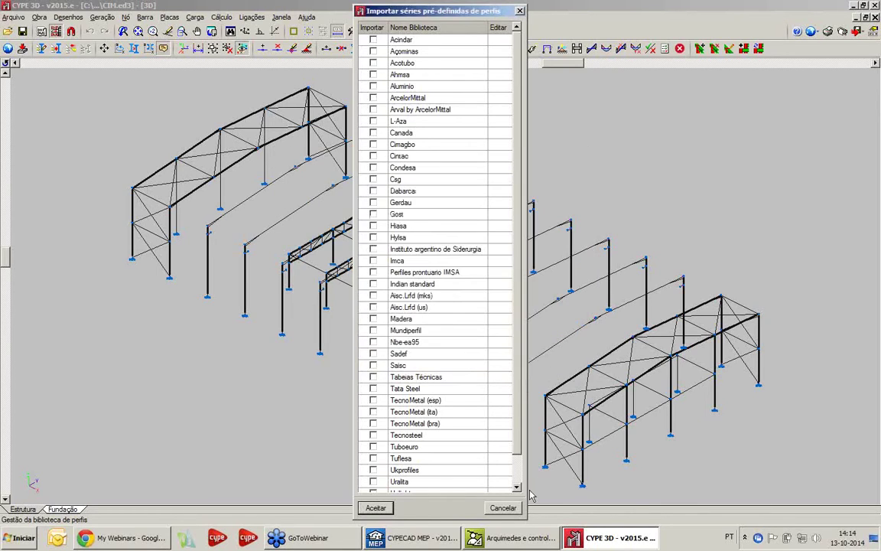
{"action": "left_click", "coordinate": [514, 509]}
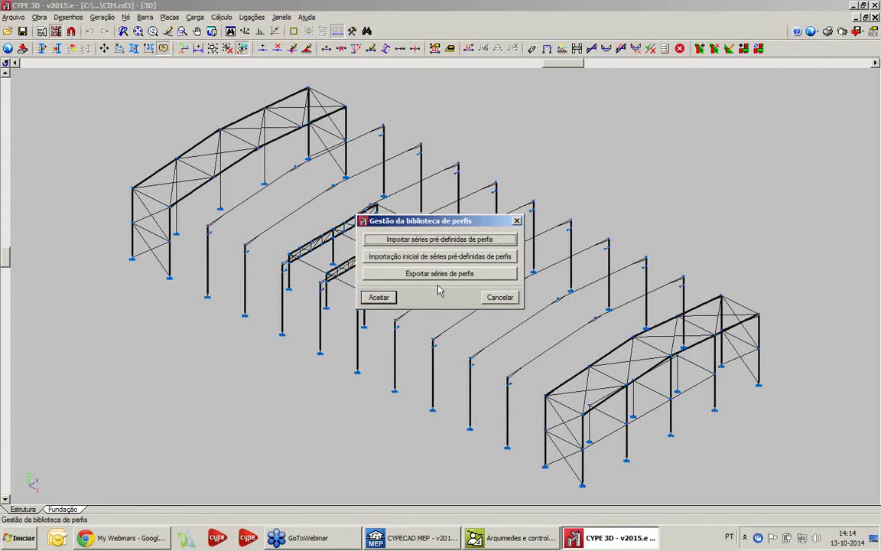
{"action": "left_click", "coordinate": [499, 297]}
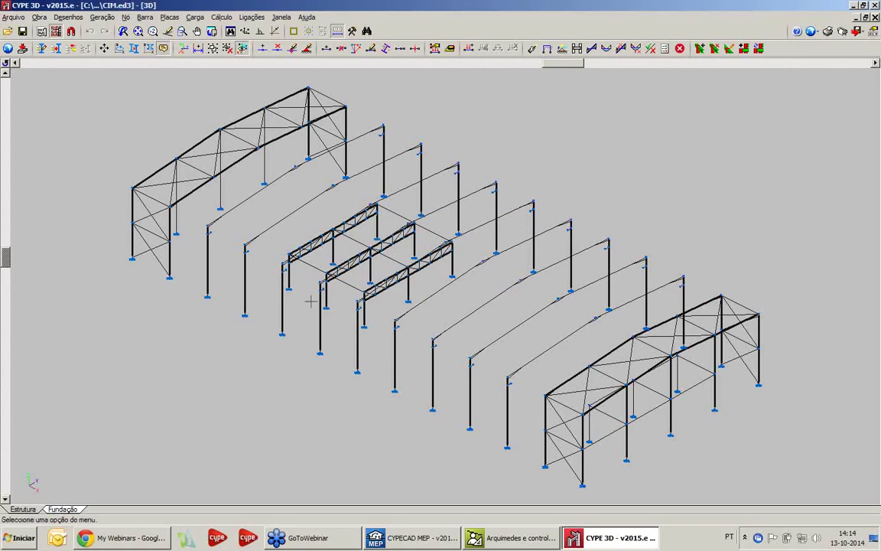
Step: Start a new bar, set its insertion point to the profile's top centre and try several used profiles, ending with IPE 200
{"action": "left_click", "coordinate": [39, 17]}
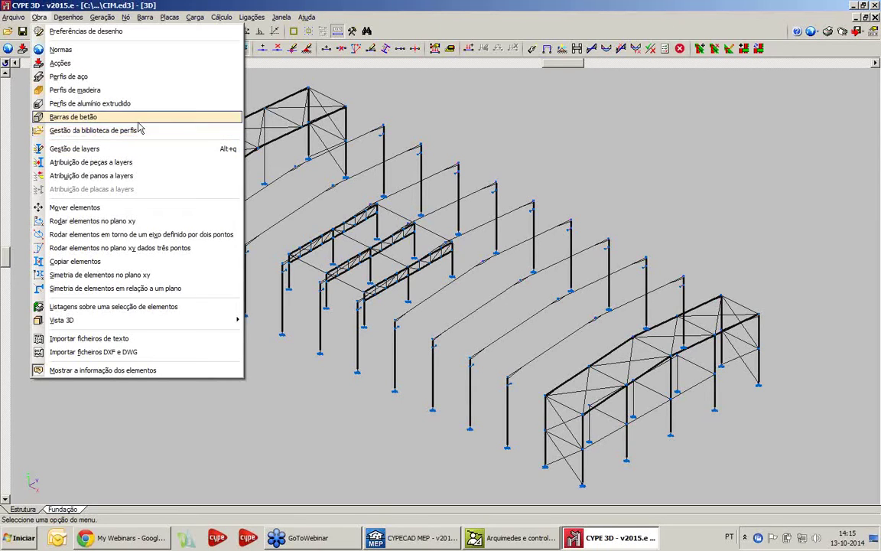
{"action": "mouse_move", "coordinate": [145, 18]}
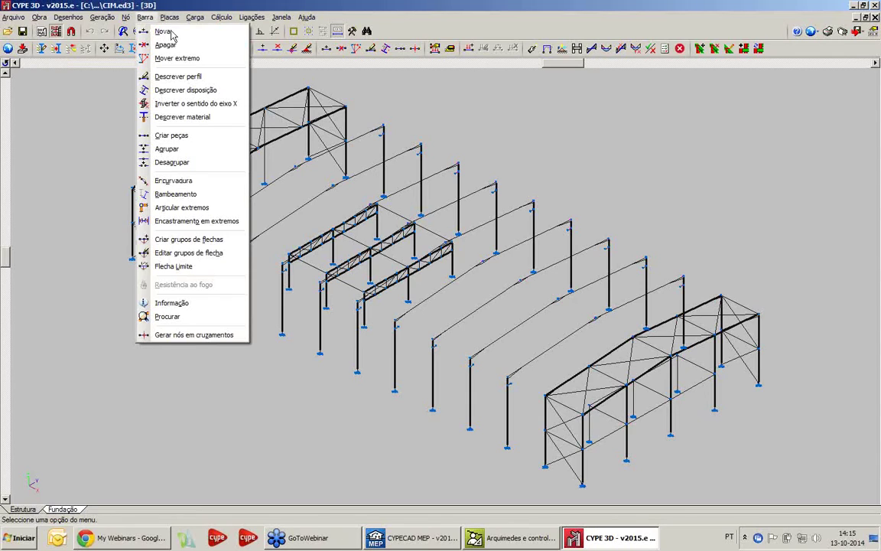
{"action": "left_click", "coordinate": [159, 32]}
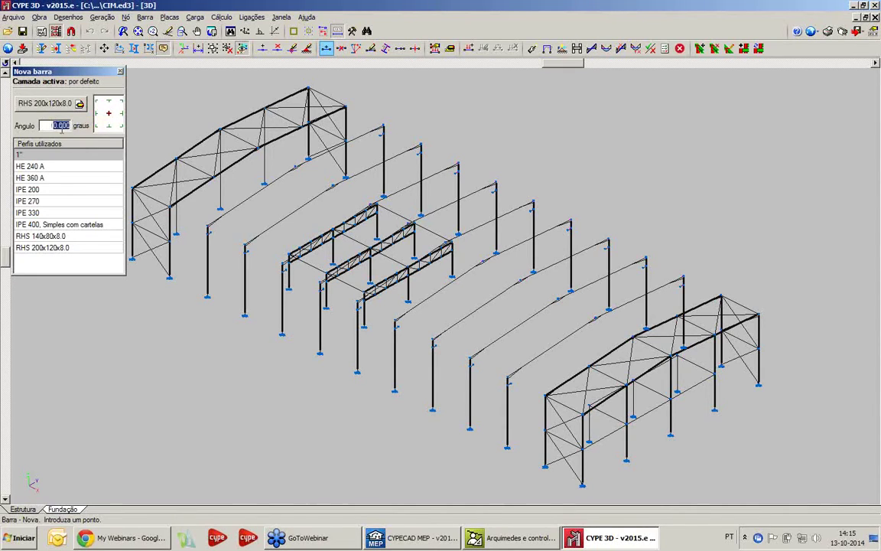
{"action": "left_click", "coordinate": [110, 104]}
{"action": "left_click", "coordinate": [55, 190]}
{"action": "left_click", "coordinate": [53, 201]}
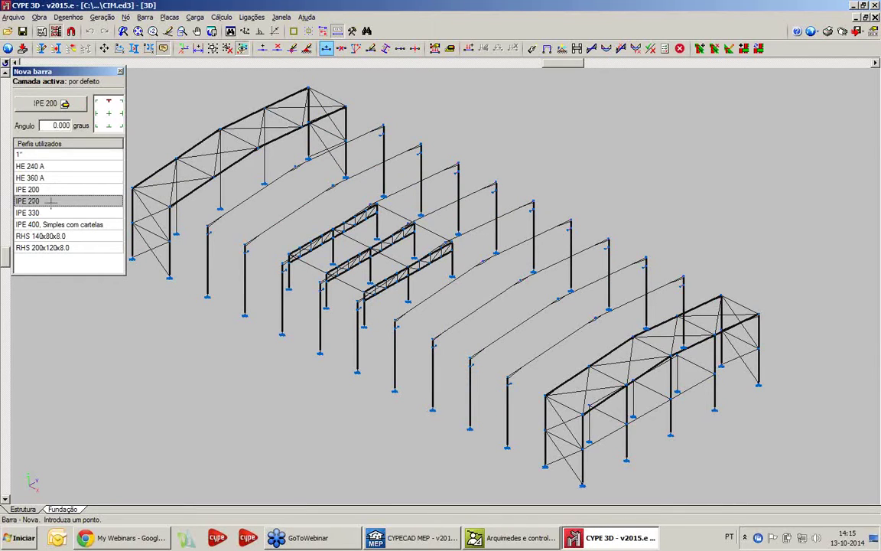
{"action": "left_click", "coordinate": [53, 179]}
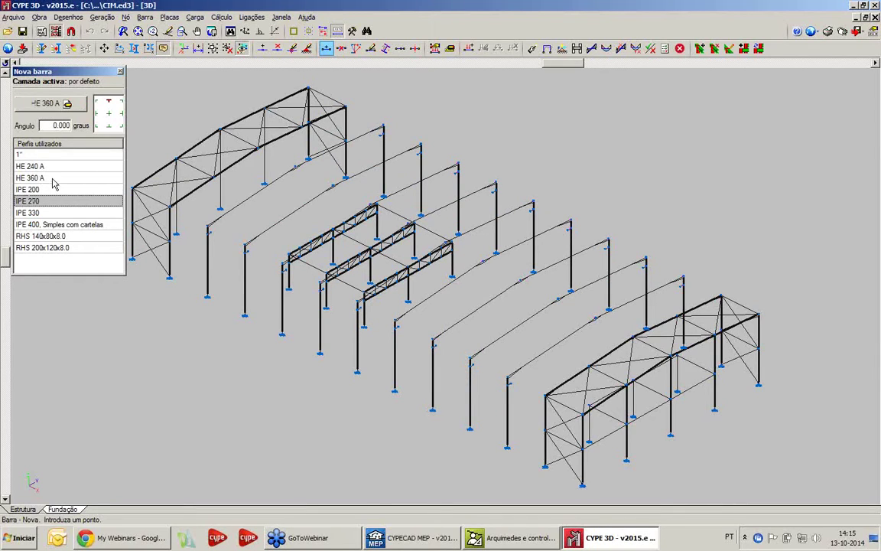
{"action": "left_click", "coordinate": [65, 224]}
{"action": "left_click", "coordinate": [63, 250]}
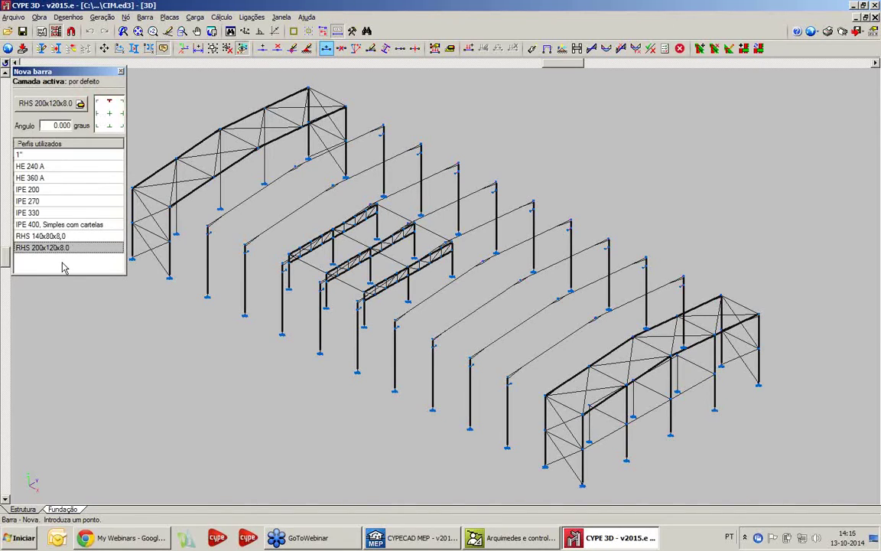
{"action": "scroll", "coordinate": [245, 222], "scroll_direction": "up", "scroll_amount": 3}
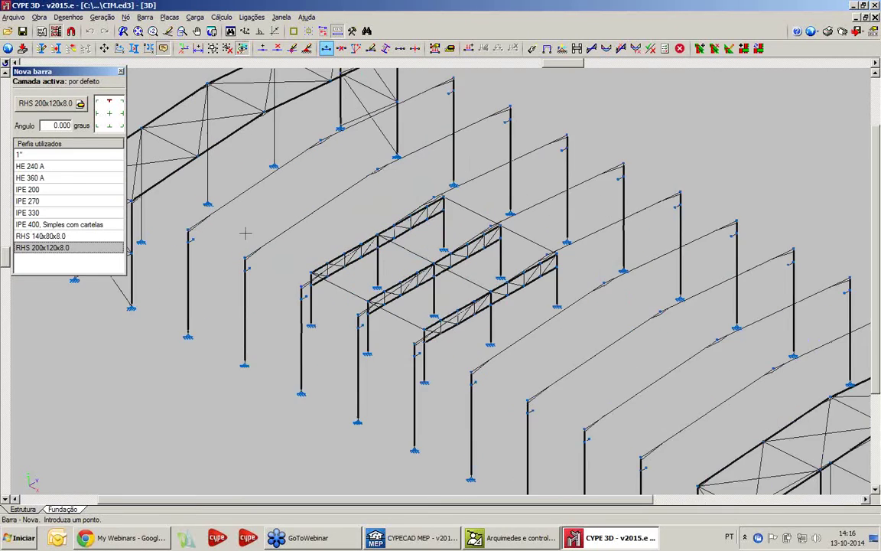
{"action": "scroll", "coordinate": [245, 233], "scroll_direction": "up", "scroll_amount": 1}
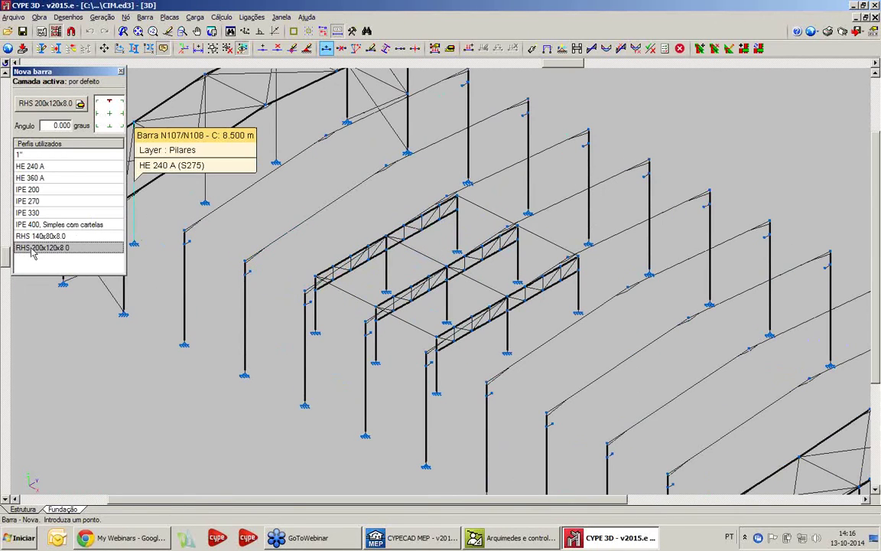
{"action": "left_click", "coordinate": [31, 188]}
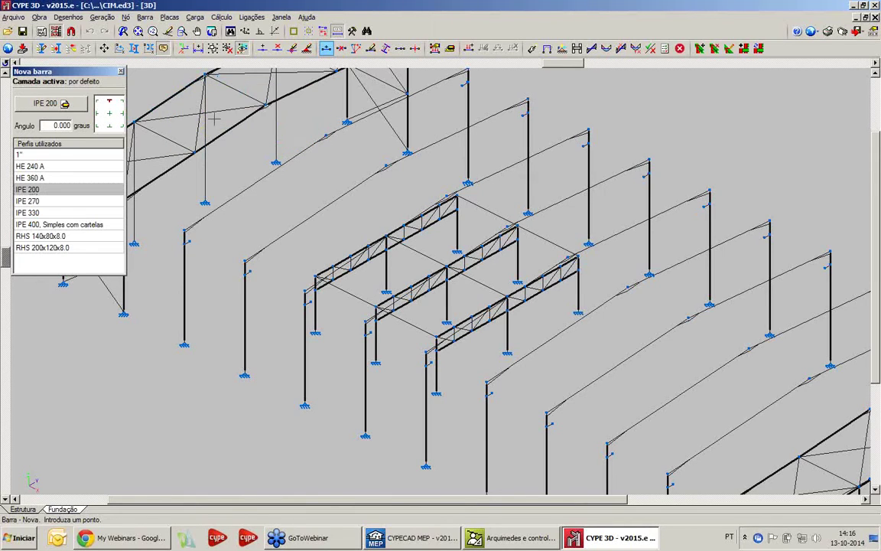
Step: Describe the profile of the IPE 400 haunched roof beams and display the IPE 80 definition within the IPE series
{"action": "left_click", "coordinate": [144, 17]}
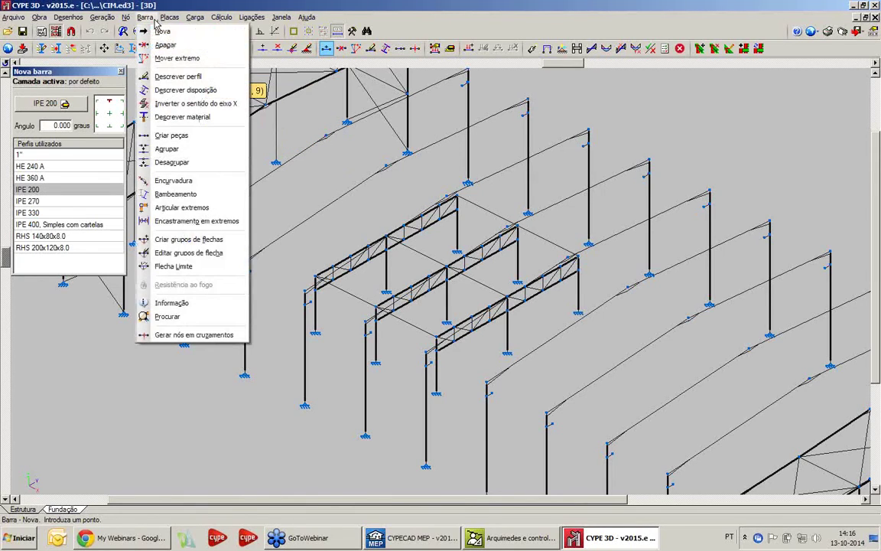
{"action": "left_click", "coordinate": [176, 77]}
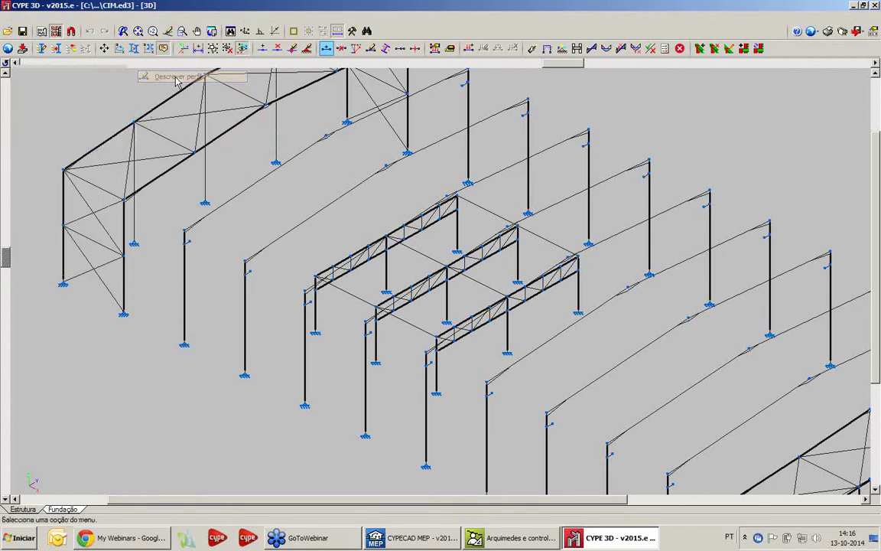
{"action": "left_click", "coordinate": [303, 224]}
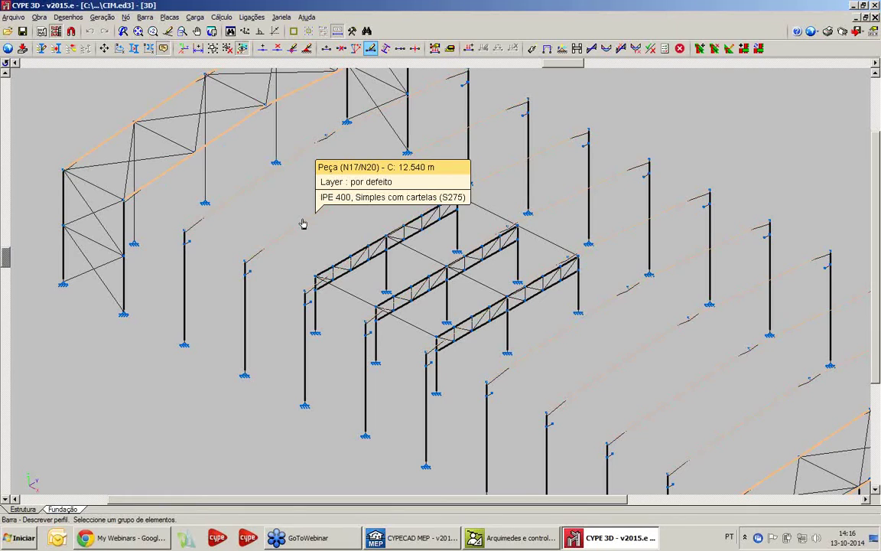
{"action": "right_click", "coordinate": [302, 220]}
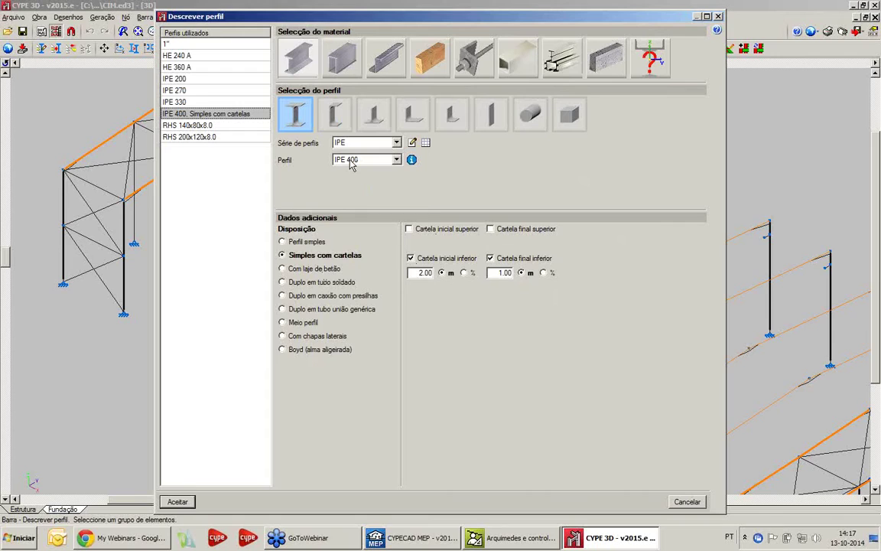
{"action": "left_click", "coordinate": [413, 143]}
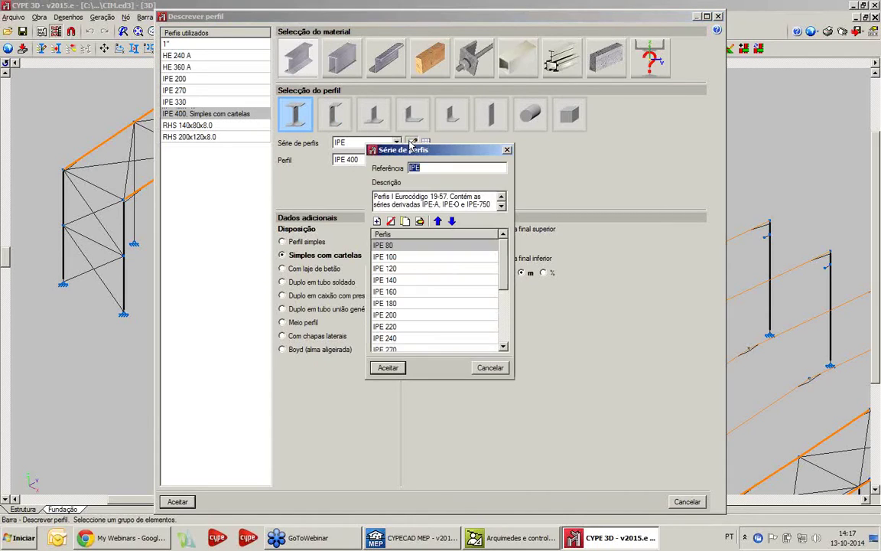
{"action": "double_click", "coordinate": [401, 246]}
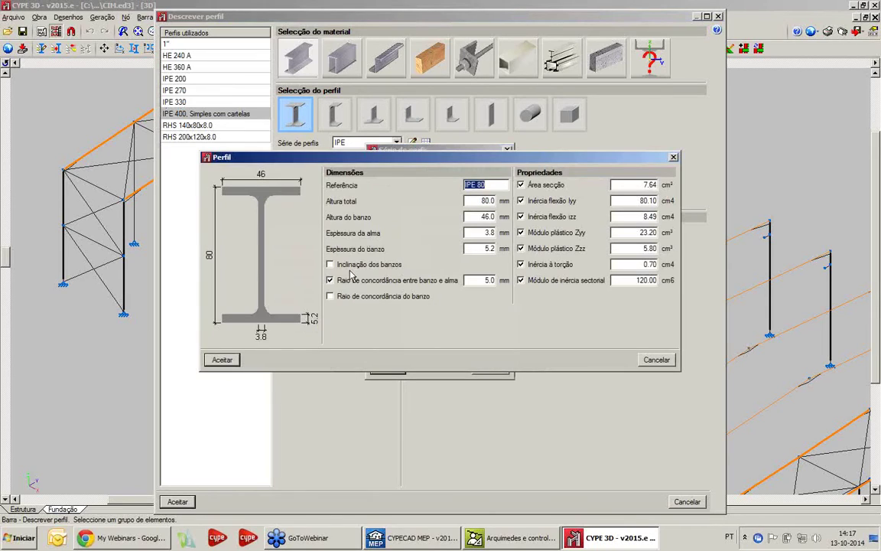
Step: Try the flange inclination, web-to-flange radius and flange radius options of IPE 80, restoring each one
{"action": "left_click", "coordinate": [339, 266]}
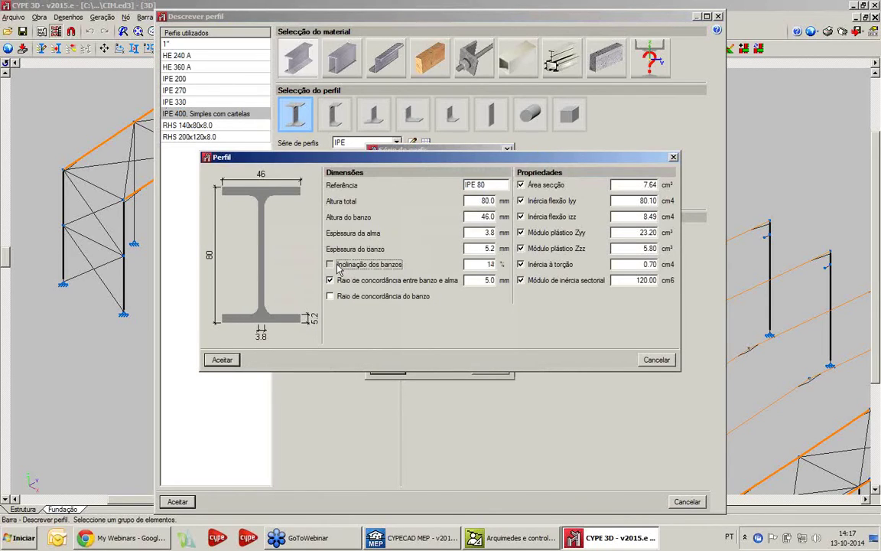
{"action": "left_click", "coordinate": [338, 266]}
{"action": "left_click", "coordinate": [339, 266]}
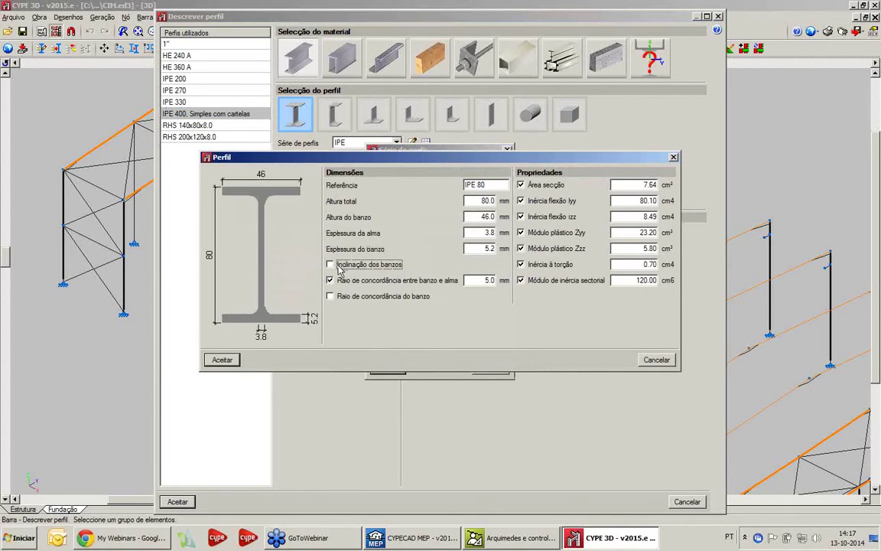
{"action": "left_click", "coordinate": [339, 266]}
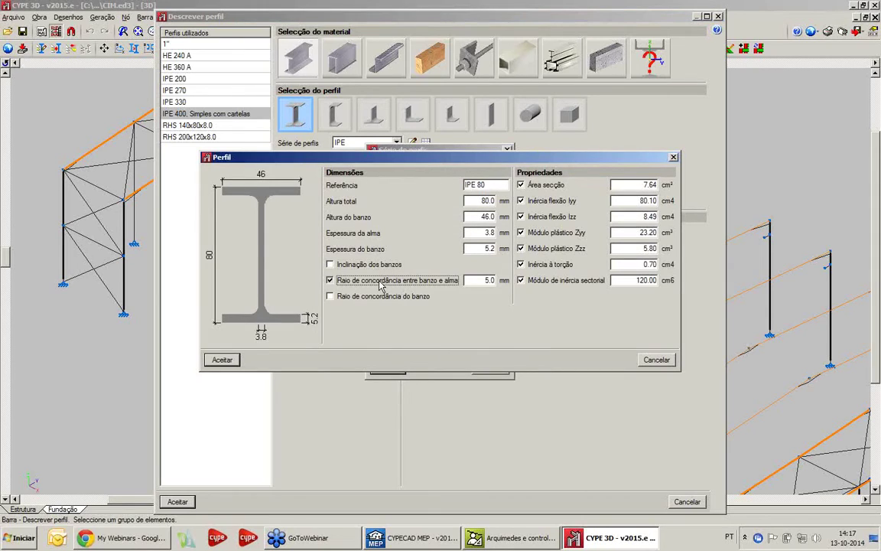
{"action": "left_click", "coordinate": [378, 285]}
{"action": "left_click", "coordinate": [379, 284]}
{"action": "left_click", "coordinate": [369, 301]}
{"action": "left_click", "coordinate": [368, 301]}
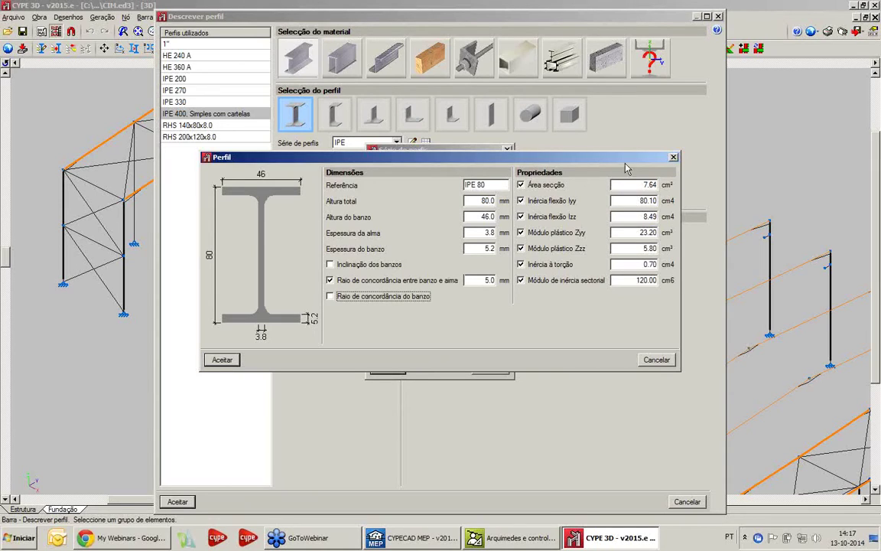
Step: Leave the IPE 80 and IPE series definitions and view the properties of the built-up steel profile IPC 533x203x62.6
{"action": "left_click", "coordinate": [674, 158]}
{"action": "left_click", "coordinate": [506, 150]}
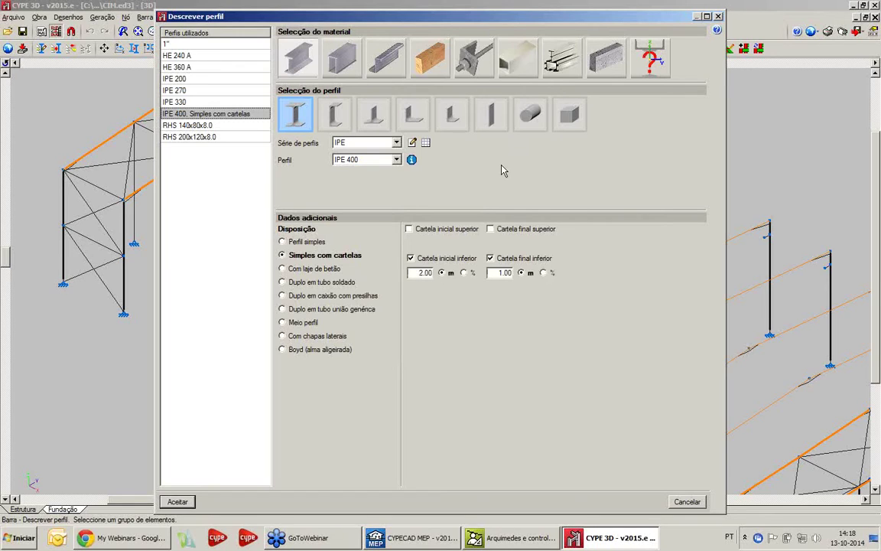
{"action": "left_click", "coordinate": [346, 64]}
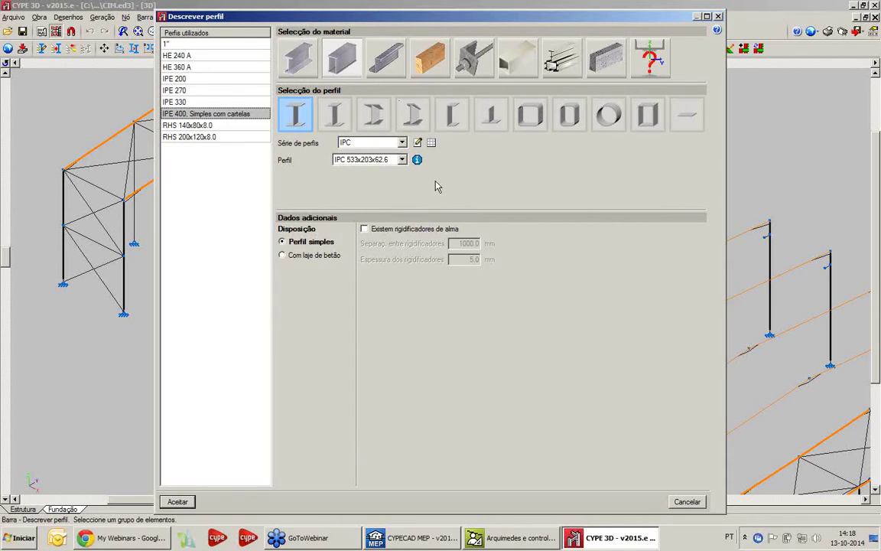
{"action": "left_click", "coordinate": [417, 160]}
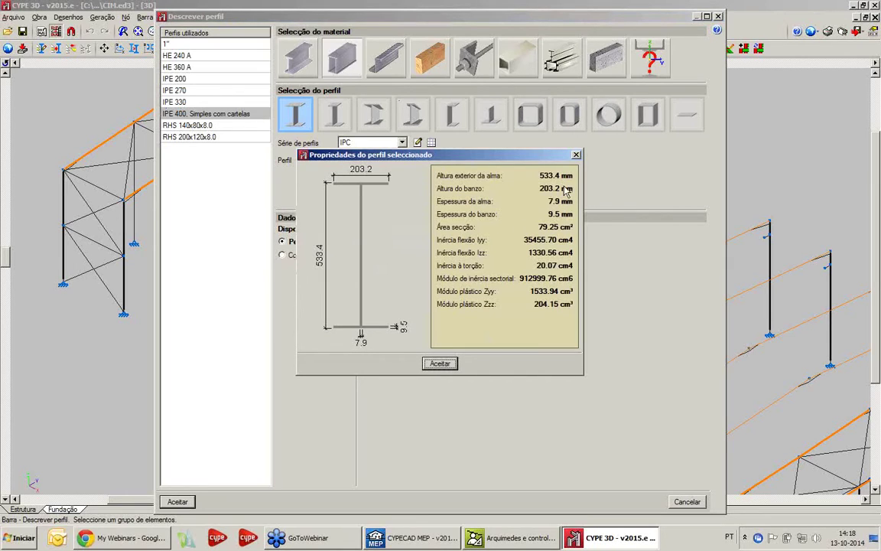
{"action": "left_click", "coordinate": [576, 156]}
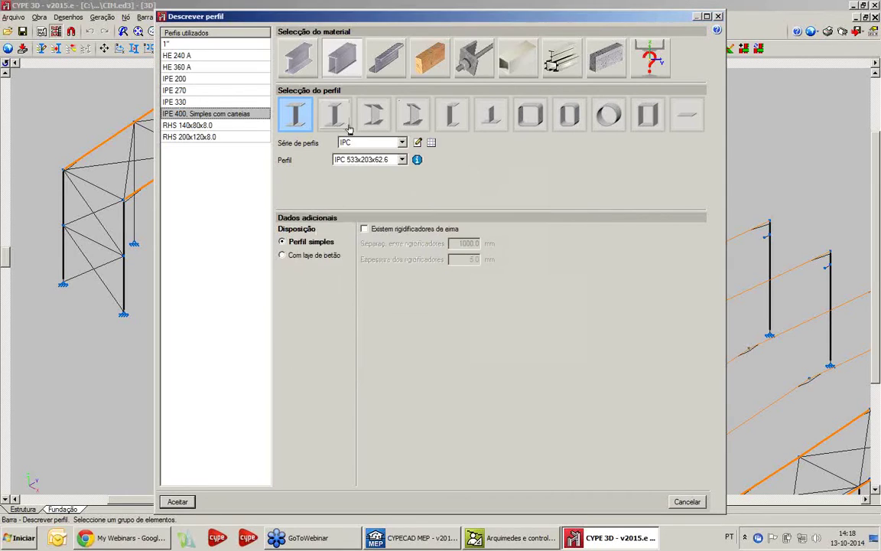
Step: Check the third built-up section type, return to the first I-section, and leave the profile description without applying changes
{"action": "left_click", "coordinate": [373, 114]}
{"action": "left_click", "coordinate": [456, 295]}
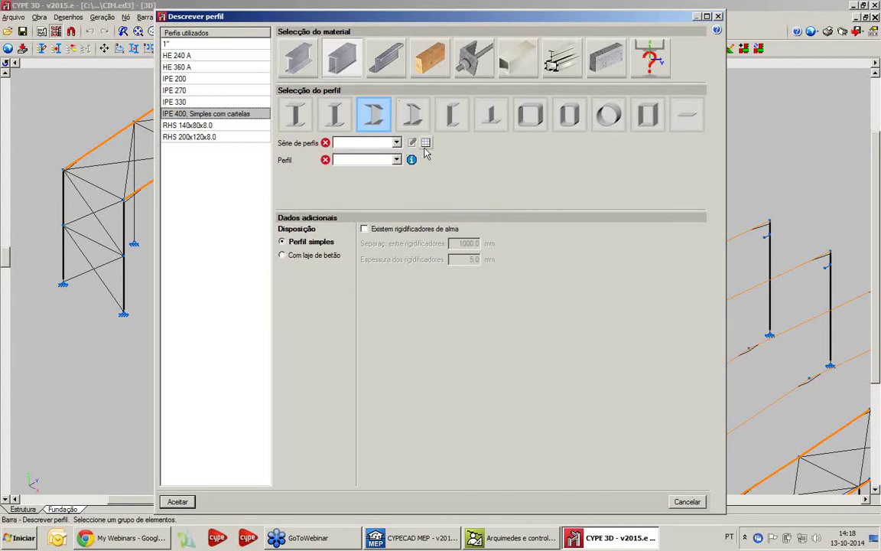
{"action": "left_click", "coordinate": [298, 117]}
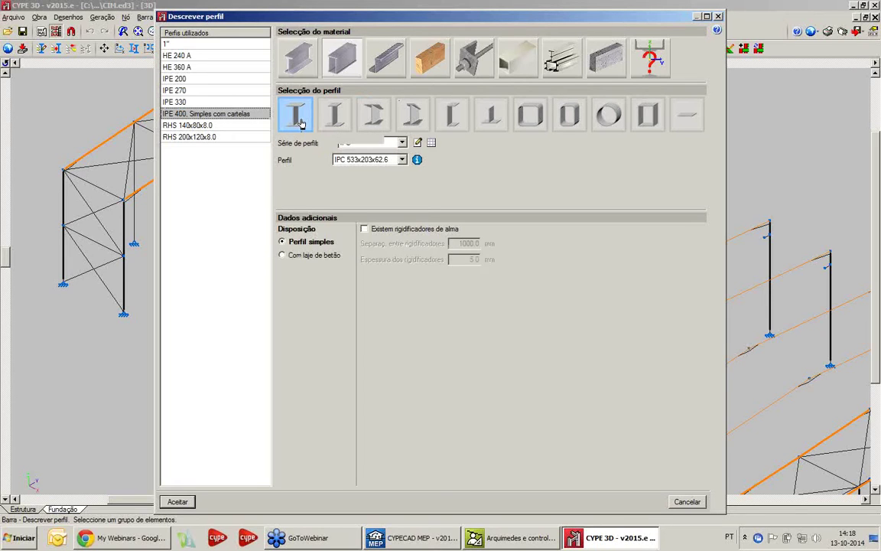
{"action": "left_click", "coordinate": [718, 16]}
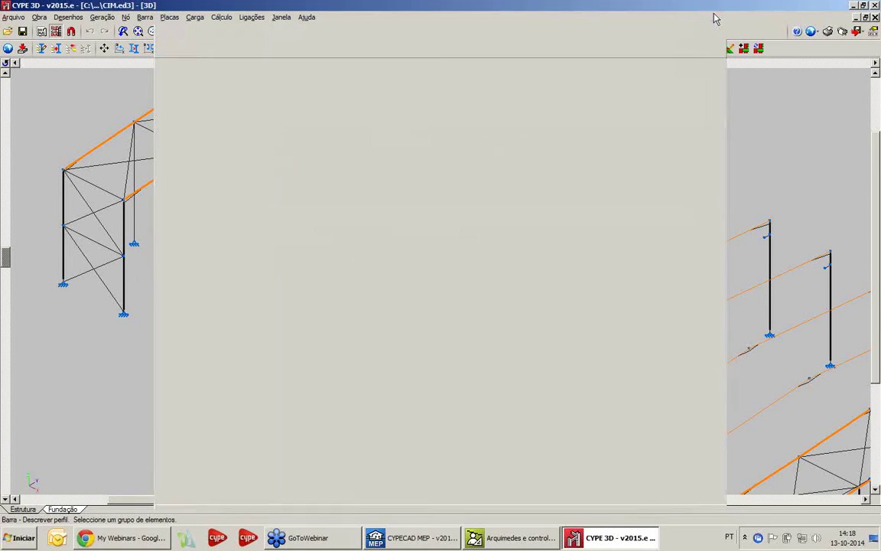
Step: Set the colour of the Pilares layer to red in the layer management
{"action": "scroll", "coordinate": [303, 134], "scroll_direction": "down", "scroll_amount": 2}
{"action": "middle_click_drag", "start_coordinate": [303, 134], "coordinate": [244, 167]}
{"action": "scroll", "coordinate": [273, 152], "scroll_direction": "down", "scroll_amount": 1}
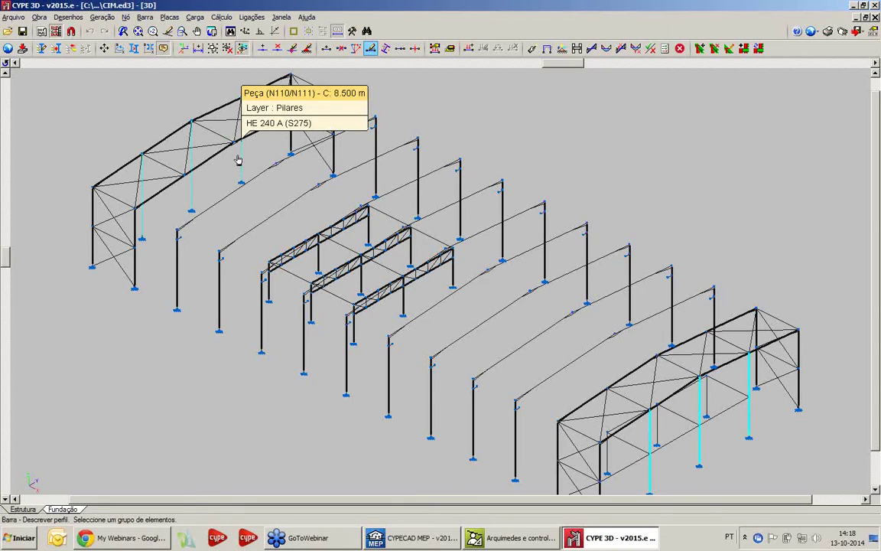
{"action": "left_click", "coordinate": [38, 17]}
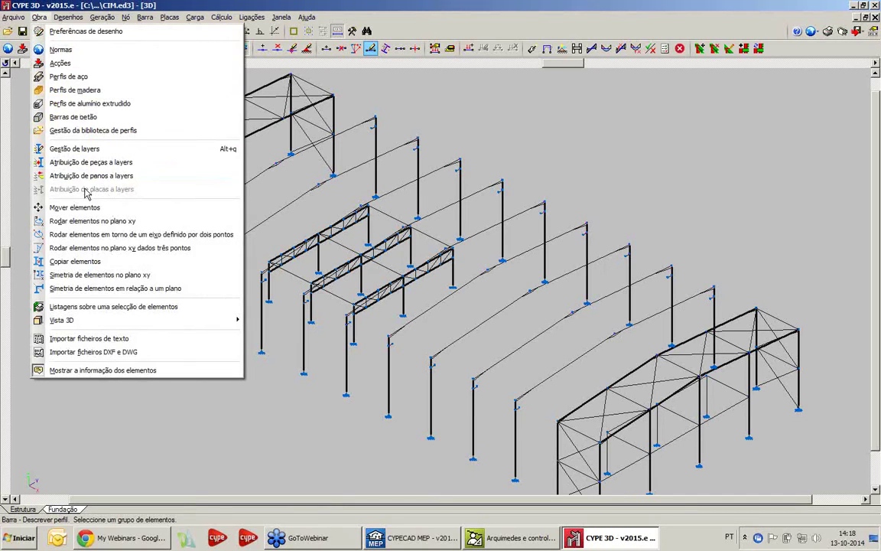
{"action": "left_click", "coordinate": [82, 156]}
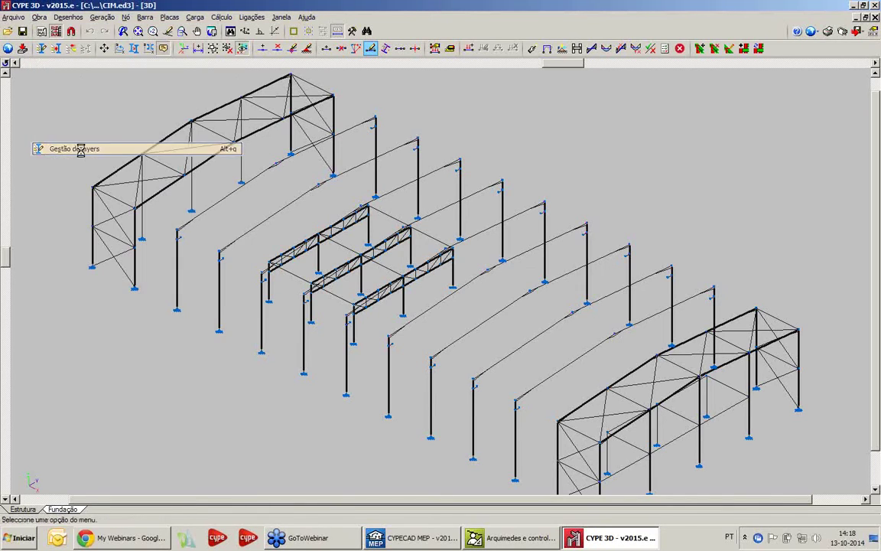
{"action": "left_click_drag", "start_coordinate": [404, 156], "coordinate": [562, 133]}
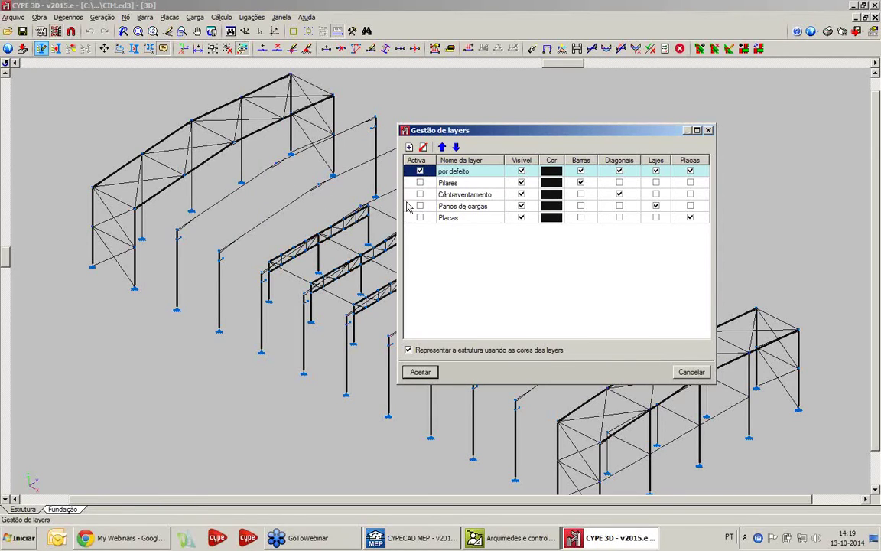
{"action": "left_click", "coordinate": [549, 184]}
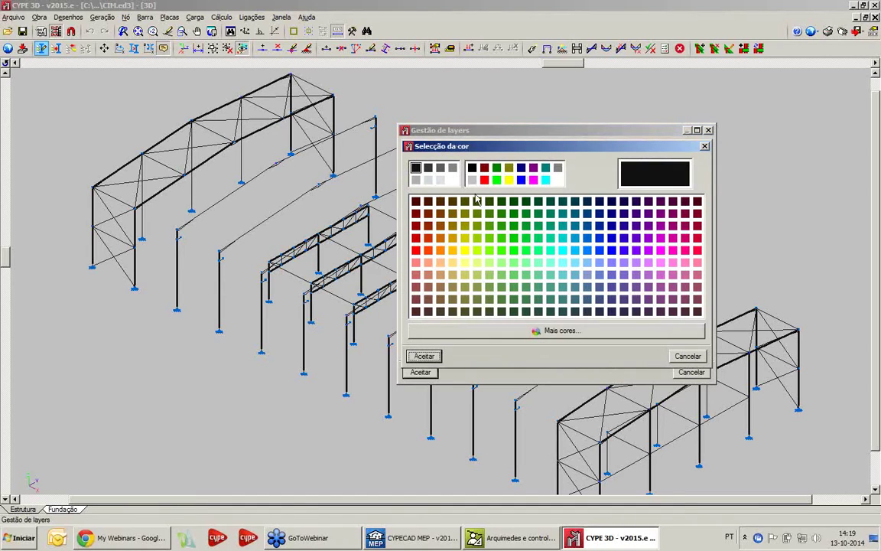
{"action": "left_click", "coordinate": [484, 180]}
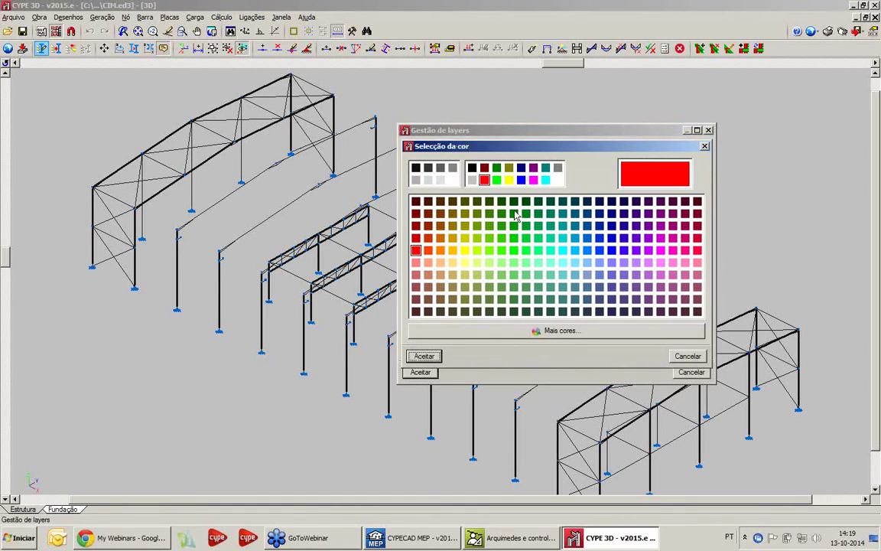
{"action": "left_click", "coordinate": [433, 352]}
Step: Colour the Contraventamento layer green, Panos de cargas yellow and Placas blue, and apply the layer settings to the model
{"action": "left_click", "coordinate": [549, 196]}
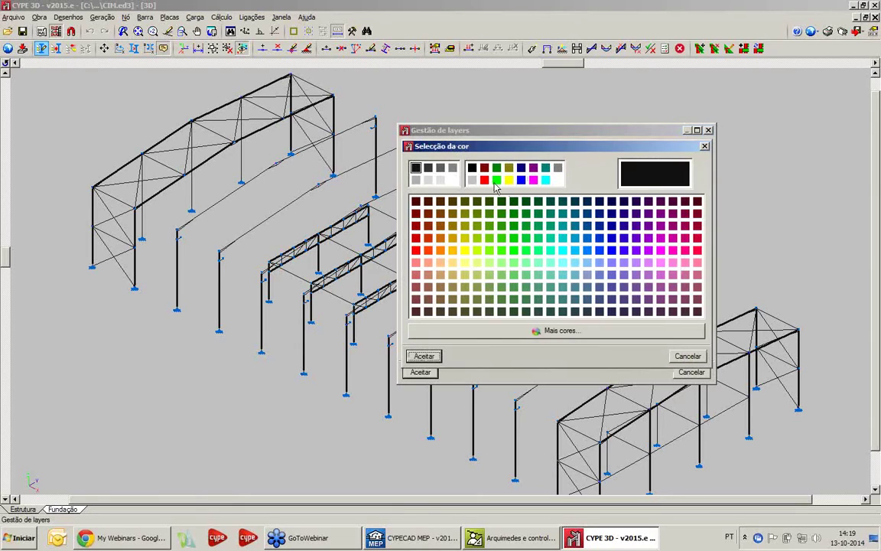
{"action": "left_click", "coordinate": [497, 181]}
{"action": "left_click", "coordinate": [423, 355]}
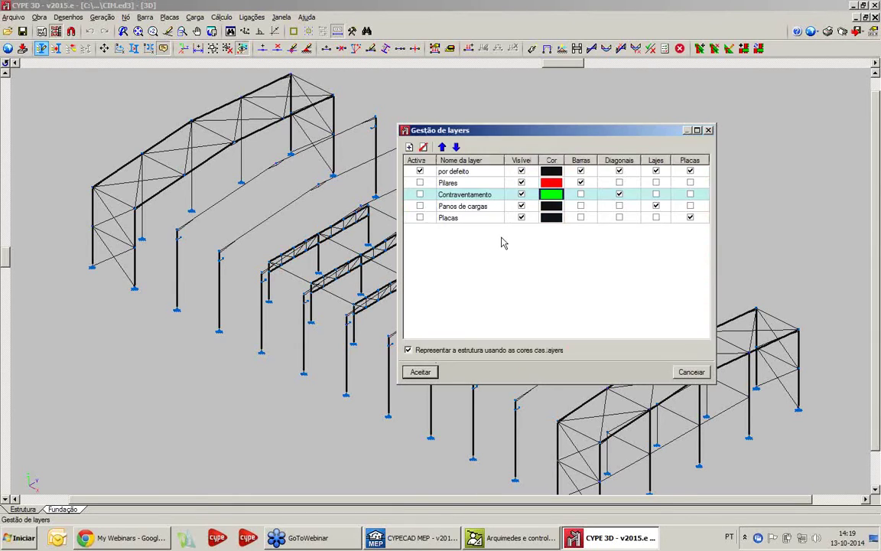
{"action": "left_click", "coordinate": [551, 205]}
{"action": "left_click", "coordinate": [509, 180]}
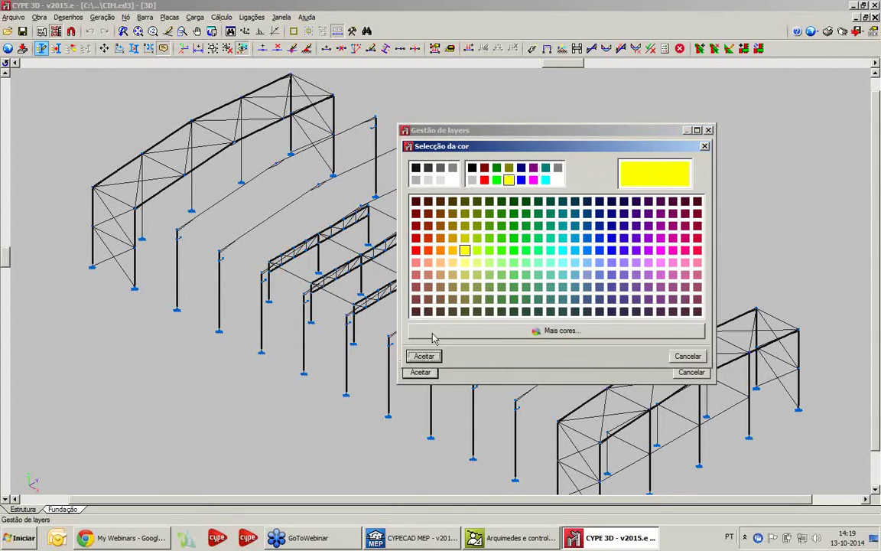
{"action": "left_click", "coordinate": [424, 356]}
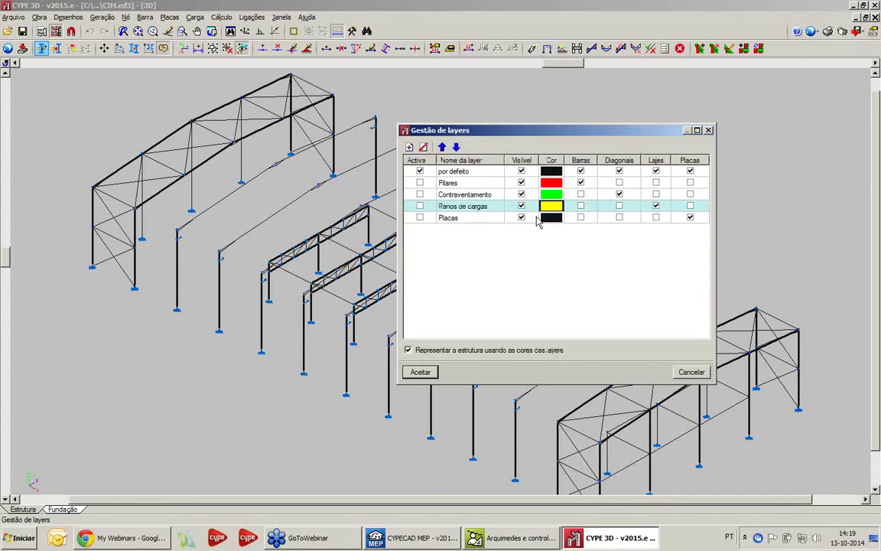
{"action": "left_click", "coordinate": [551, 218]}
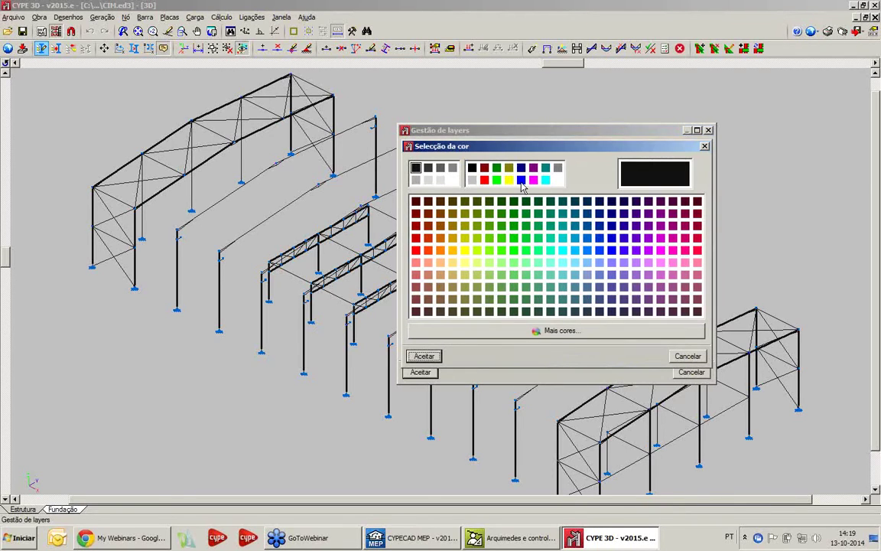
{"action": "left_click", "coordinate": [521, 180]}
{"action": "left_click", "coordinate": [424, 356]}
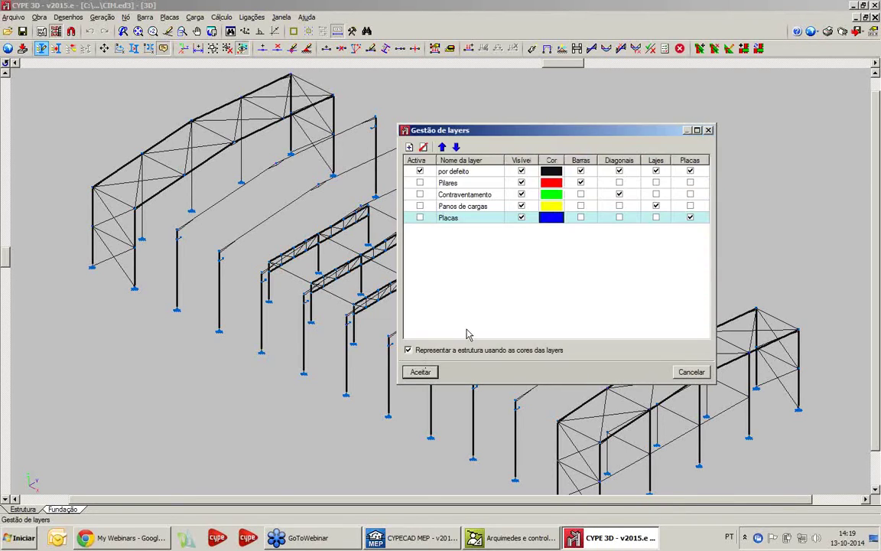
{"action": "left_click", "coordinate": [420, 372]}
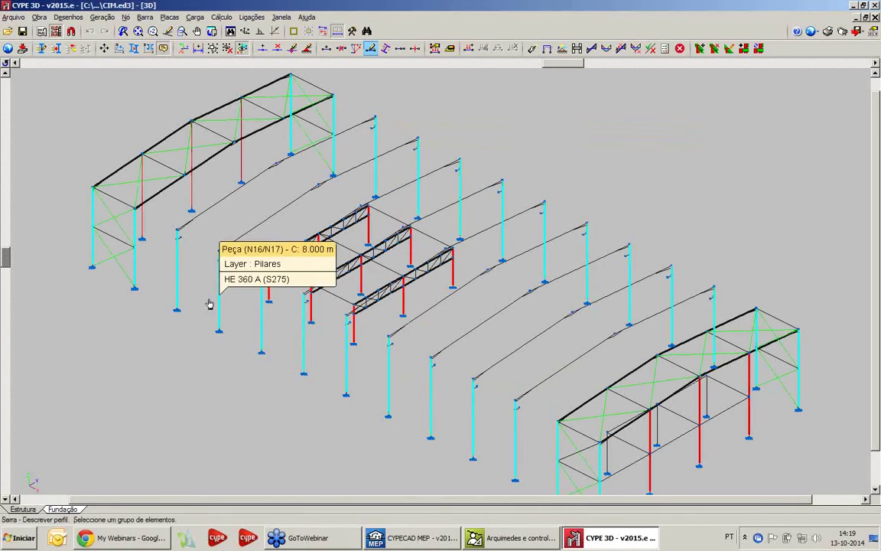
Step: Inspect the layer-coloured structure and hide the Pilares layer
{"action": "scroll", "coordinate": [245, 336], "scroll_direction": "up", "scroll_amount": 3}
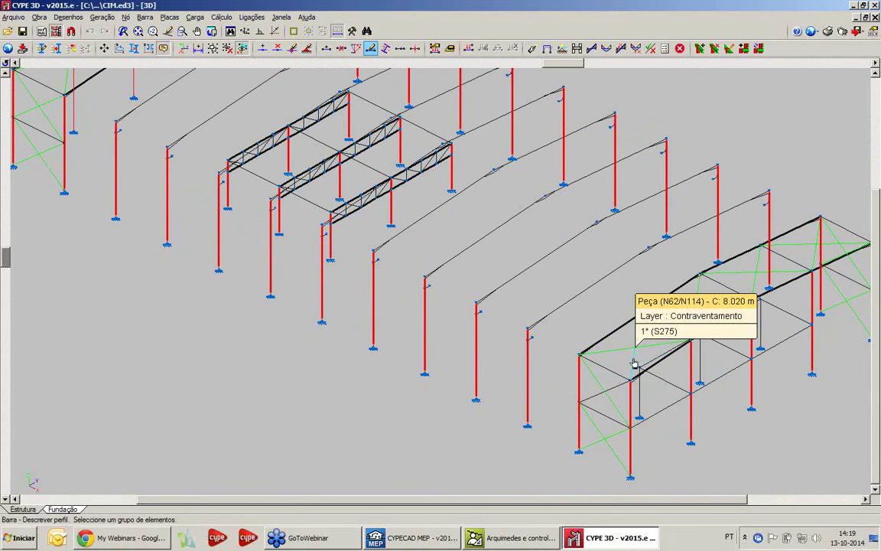
{"action": "middle_click_drag", "start_coordinate": [595, 327], "coordinate": [649, 374]}
{"action": "scroll", "coordinate": [378, 285], "scroll_direction": "down", "scroll_amount": 1}
{"action": "middle_click_drag", "start_coordinate": [379, 285], "coordinate": [396, 330]}
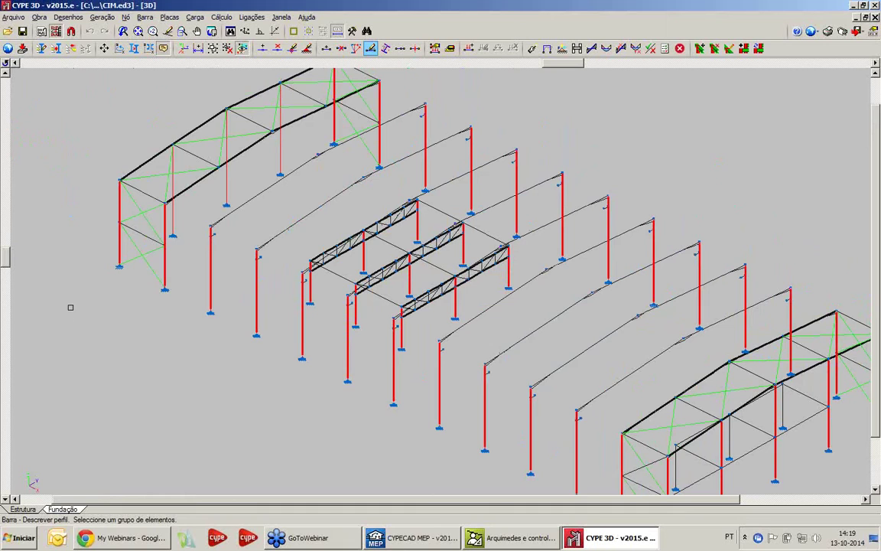
{"action": "scroll", "coordinate": [85, 319], "scroll_direction": "down", "scroll_amount": 3}
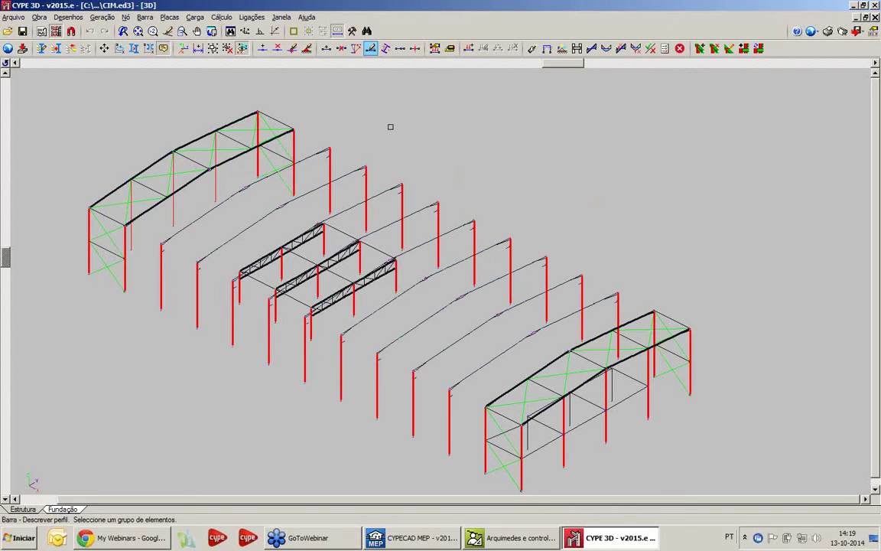
{"action": "left_click", "coordinate": [39, 17]}
{"action": "left_click", "coordinate": [67, 150]}
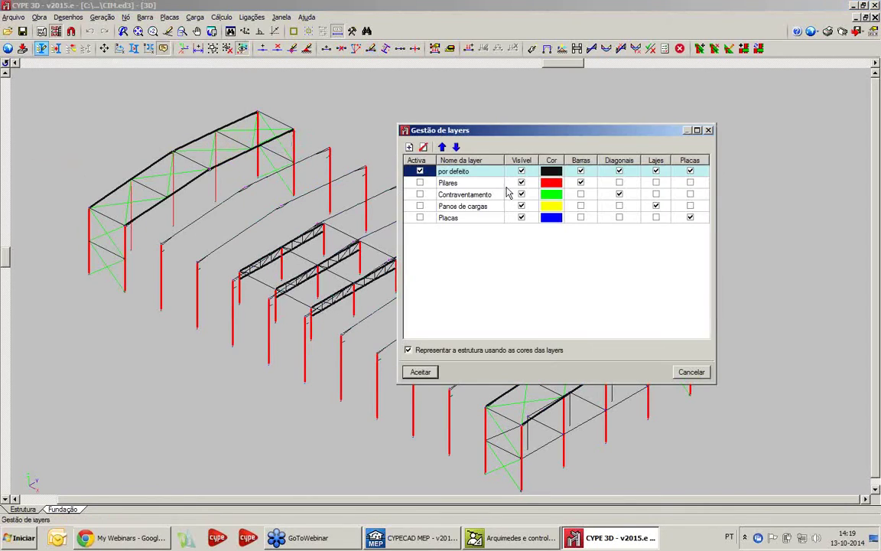
{"action": "left_click", "coordinate": [521, 184]}
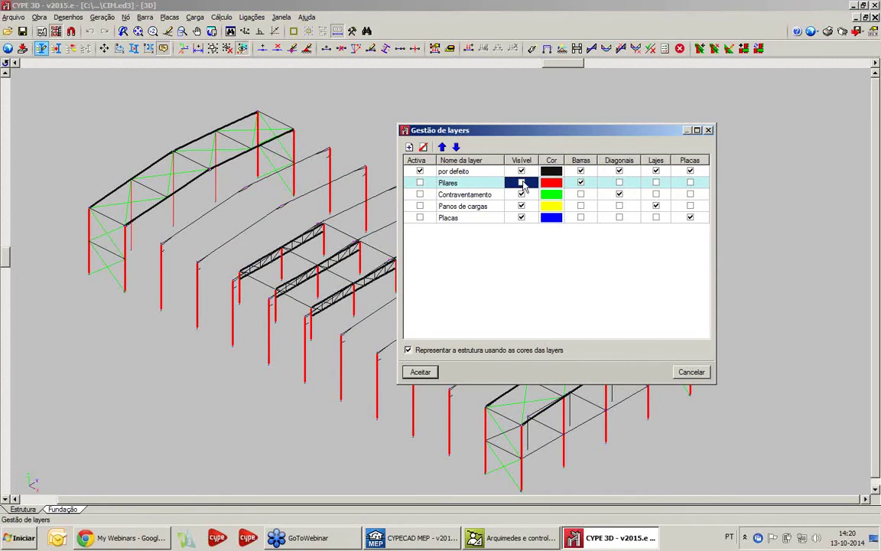
{"action": "left_click", "coordinate": [420, 372]}
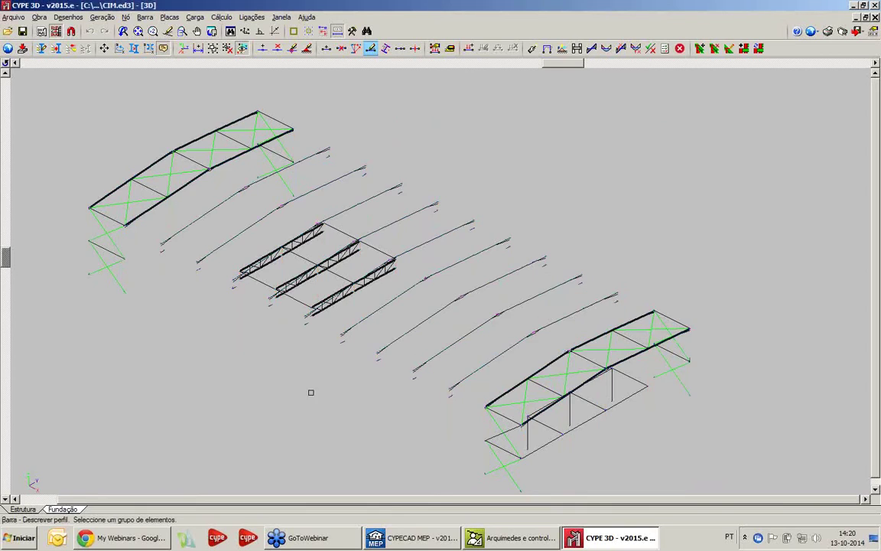
Step: Turn the visibility of the Pilares layer back on
{"action": "scroll", "coordinate": [189, 379], "scroll_direction": "up", "scroll_amount": 2}
{"action": "middle_click_drag", "start_coordinate": [191, 369], "coordinate": [184, 373]}
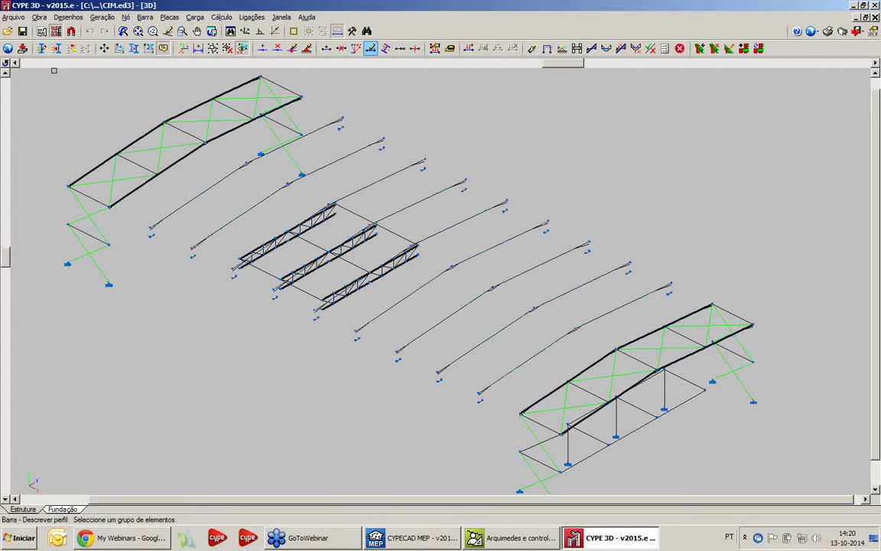
{"action": "left_click", "coordinate": [40, 19]}
{"action": "left_click", "coordinate": [74, 148]}
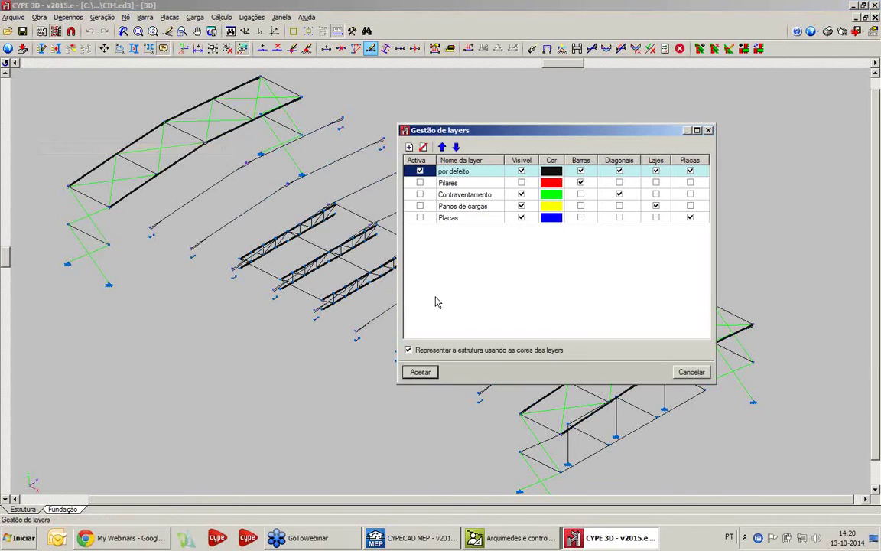
{"action": "left_click", "coordinate": [528, 186]}
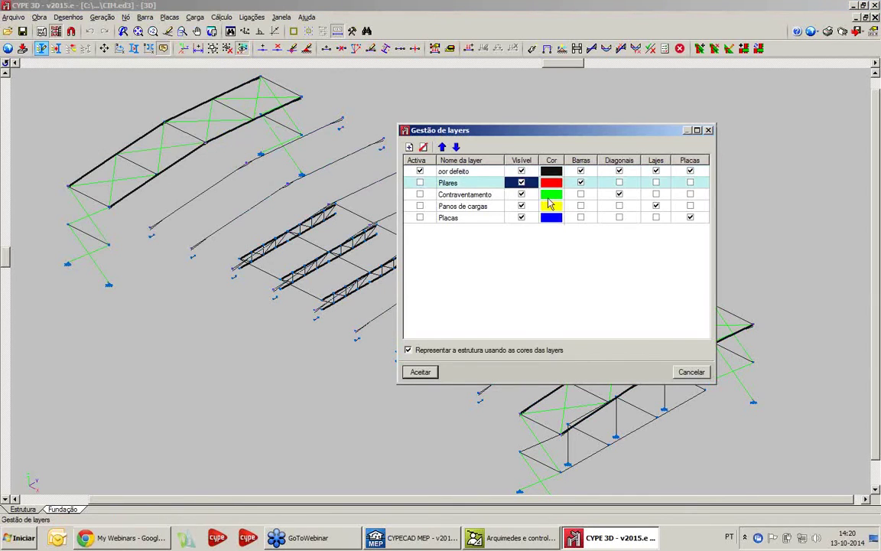
Step: Set the colours of the Pilares and Contraventamento layers back to black
{"action": "left_click", "coordinate": [549, 203]}
{"action": "left_click", "coordinate": [415, 168]}
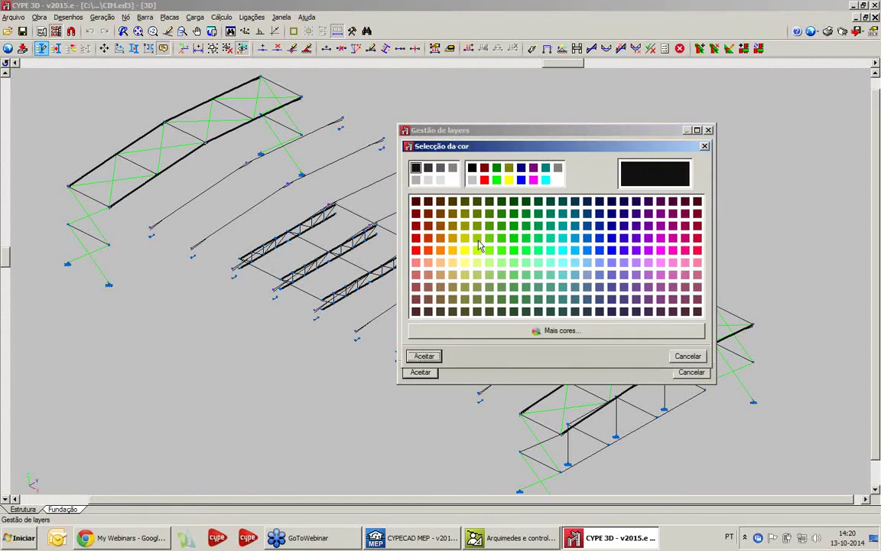
{"action": "left_click", "coordinate": [425, 357]}
{"action": "left_click", "coordinate": [553, 196]}
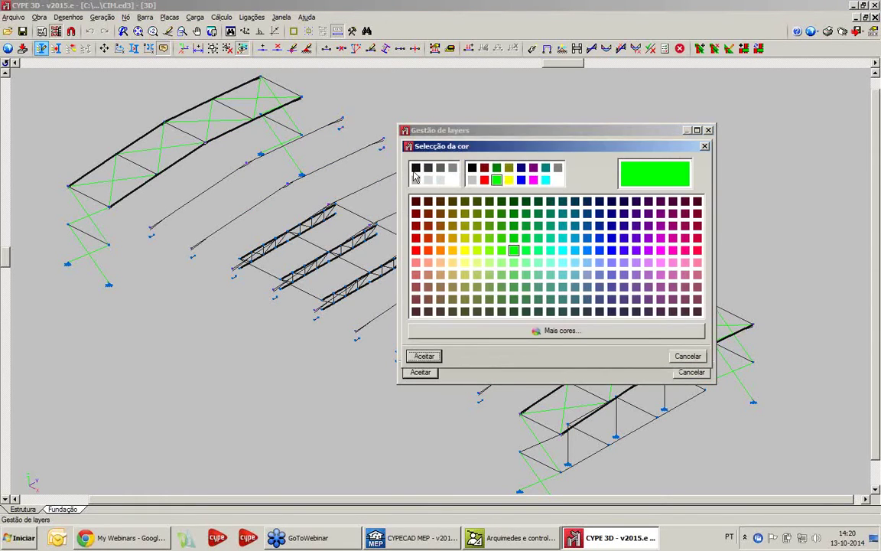
{"action": "left_click", "coordinate": [415, 168]}
{"action": "left_click", "coordinate": [424, 356]}
Step: Set the Panos de cargas and Placas layers back to black and apply the layer settings to the model
{"action": "left_click", "coordinate": [545, 217]}
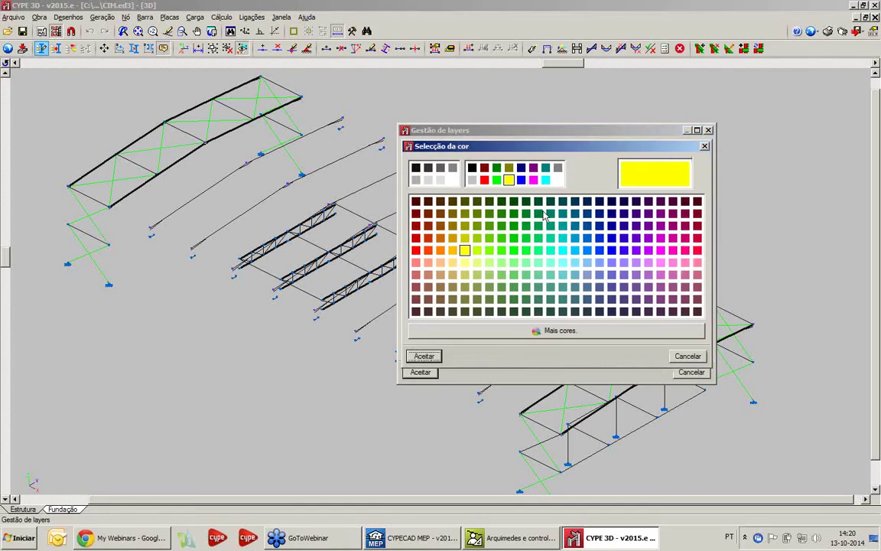
{"action": "left_click", "coordinate": [415, 168]}
{"action": "left_click", "coordinate": [425, 356]}
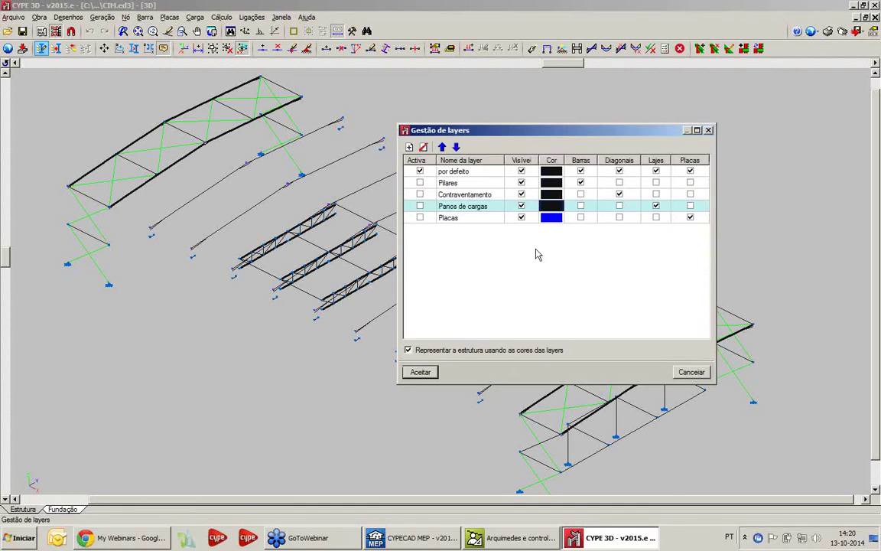
{"action": "left_click", "coordinate": [552, 219]}
{"action": "left_click", "coordinate": [415, 169]}
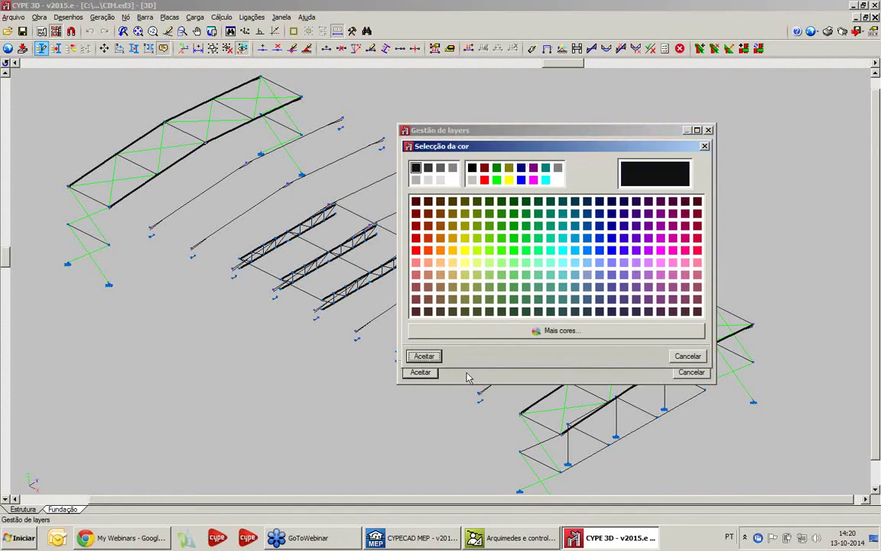
{"action": "left_click", "coordinate": [425, 356]}
{"action": "left_click", "coordinate": [420, 372]}
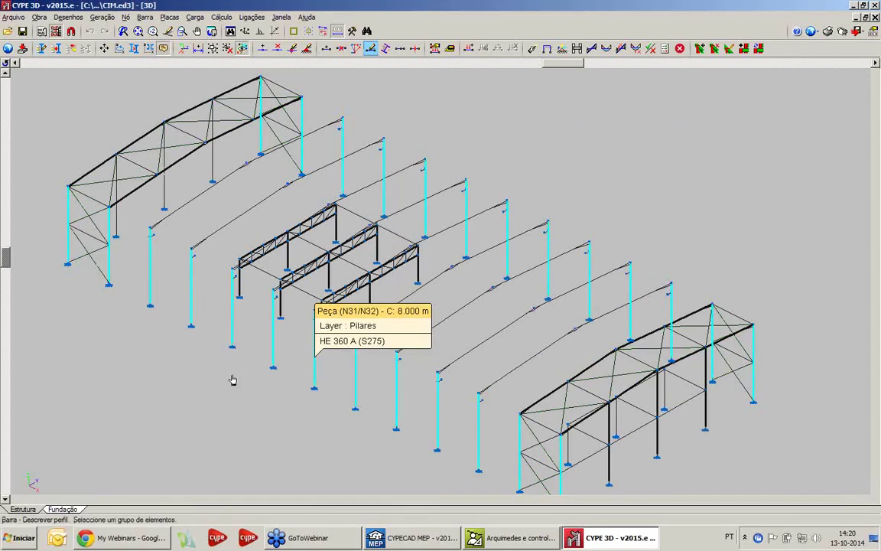
Step: Open the Silo job from the file manager in place of the CIM job
{"action": "middle_click_drag", "start_coordinate": [230, 380], "coordinate": [141, 389]}
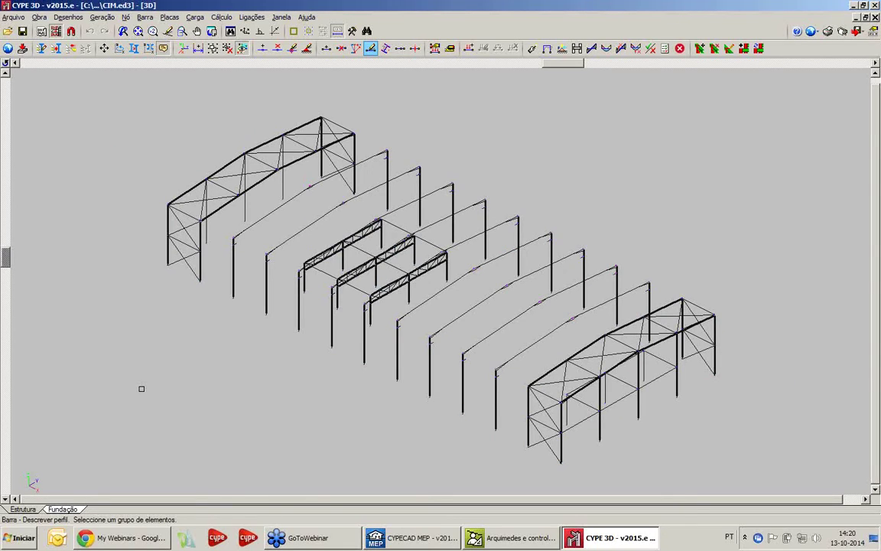
{"action": "left_click", "coordinate": [13, 17]}
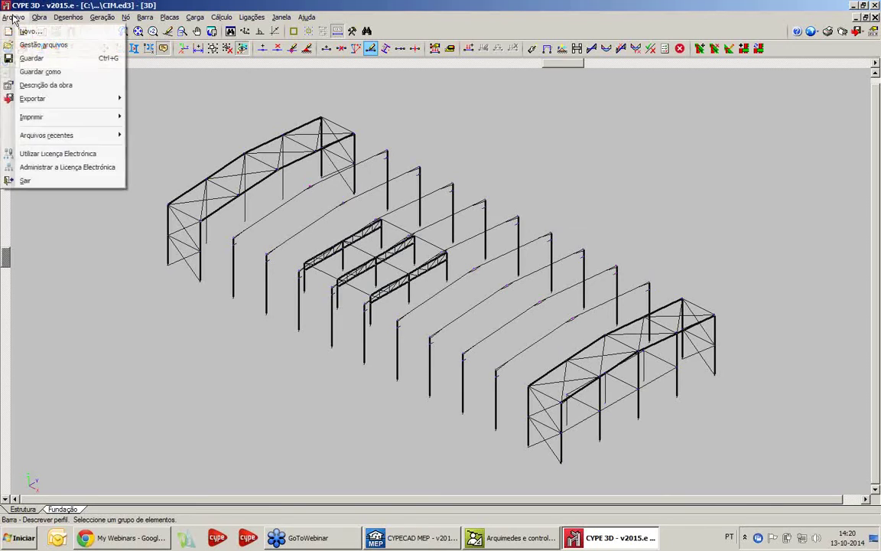
{"action": "left_click", "coordinate": [43, 45]}
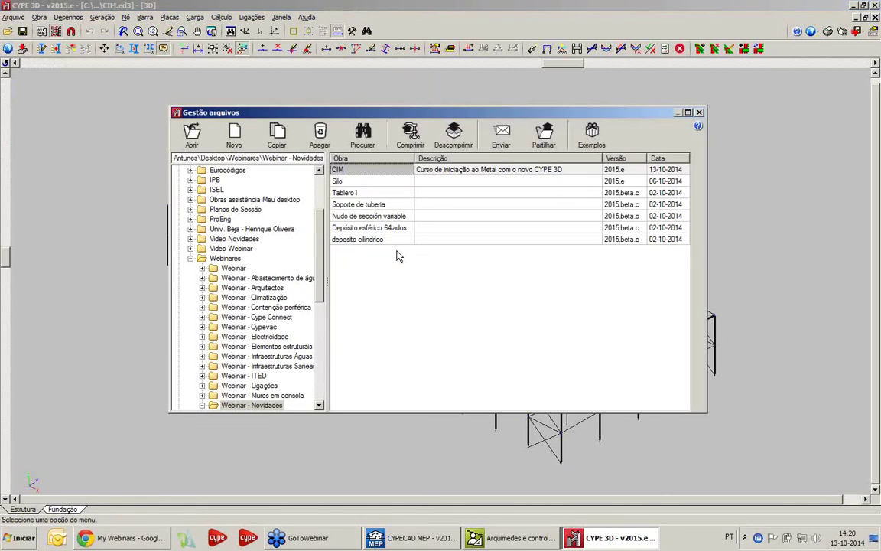
{"action": "double_click", "coordinate": [353, 181]}
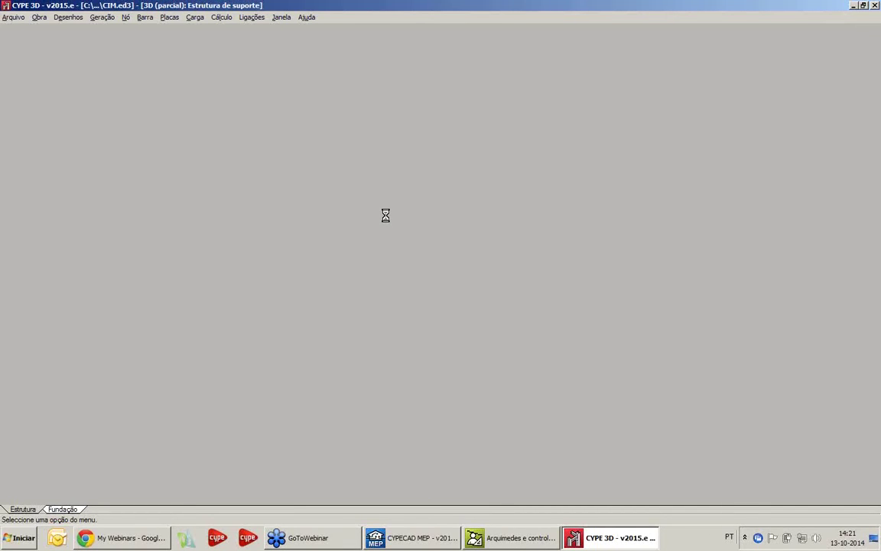
{"action": "scroll", "coordinate": [396, 238], "scroll_direction": "down", "scroll_amount": 3}
{"action": "middle_click_drag", "start_coordinate": [395, 239], "coordinate": [279, 232]}
{"action": "scroll", "coordinate": [279, 232], "scroll_direction": "up", "scroll_amount": 1}
Step: Delete all nodes of the second silo support tower, leaving a single tower in the model
{"action": "left_click", "coordinate": [135, 20]}
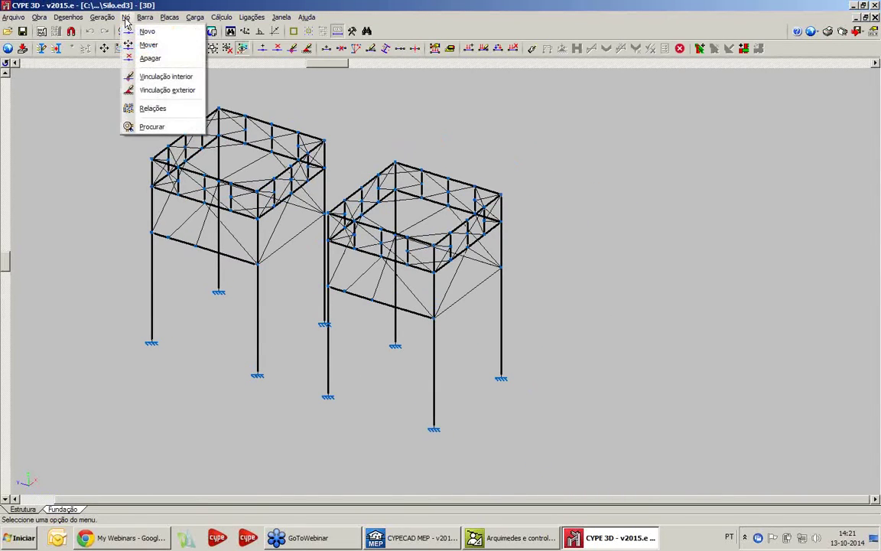
{"action": "left_click", "coordinate": [145, 59]}
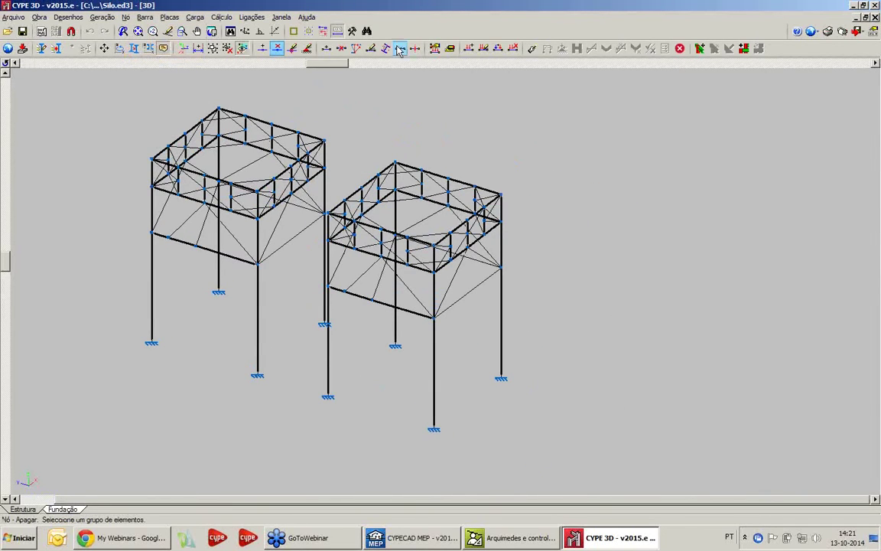
{"action": "left_click_drag", "start_coordinate": [335, 64], "coordinate": [301, 77]}
{"action": "left_click_drag", "start_coordinate": [620, 433], "coordinate": [328, 126]}
{"action": "left_click_drag", "start_coordinate": [296, 65], "coordinate": [381, 69]}
{"action": "middle_click_drag", "start_coordinate": [406, 186], "coordinate": [437, 232]}
{"action": "scroll", "coordinate": [393, 234], "scroll_direction": "up", "scroll_amount": 1}
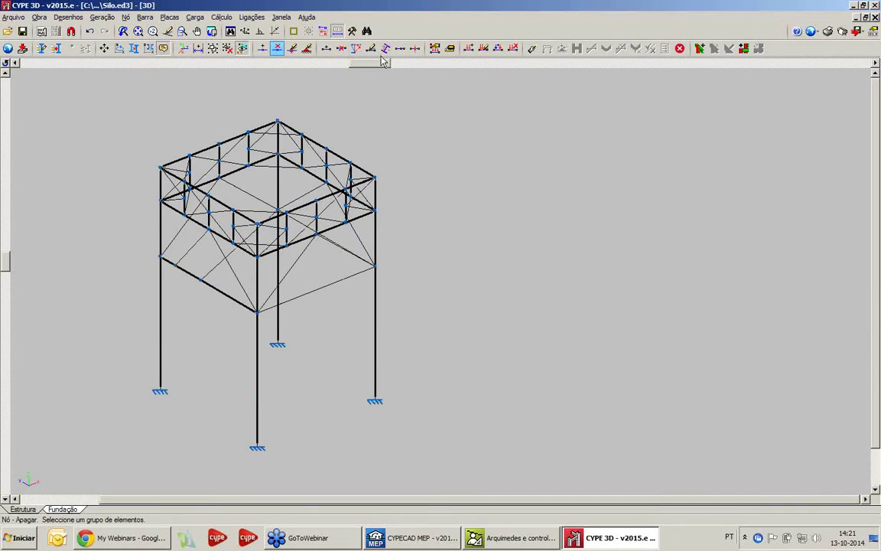
{"action": "left_click_drag", "start_coordinate": [382, 63], "coordinate": [357, 67]}
{"action": "middle_click_drag", "start_coordinate": [453, 230], "coordinate": [472, 222]}
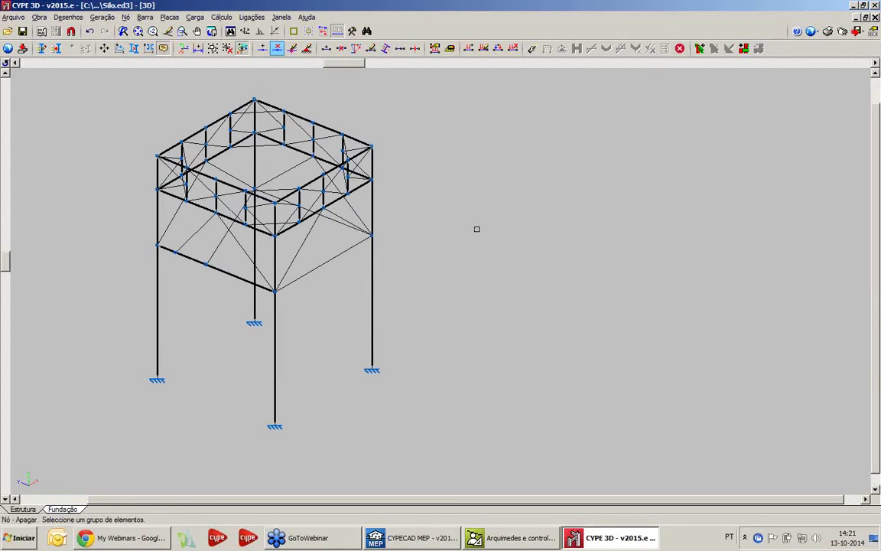
Step: Copy all nodes and bars of the remaining tower 15 m from a base node along the line of its supports
{"action": "left_click", "coordinate": [37, 18]}
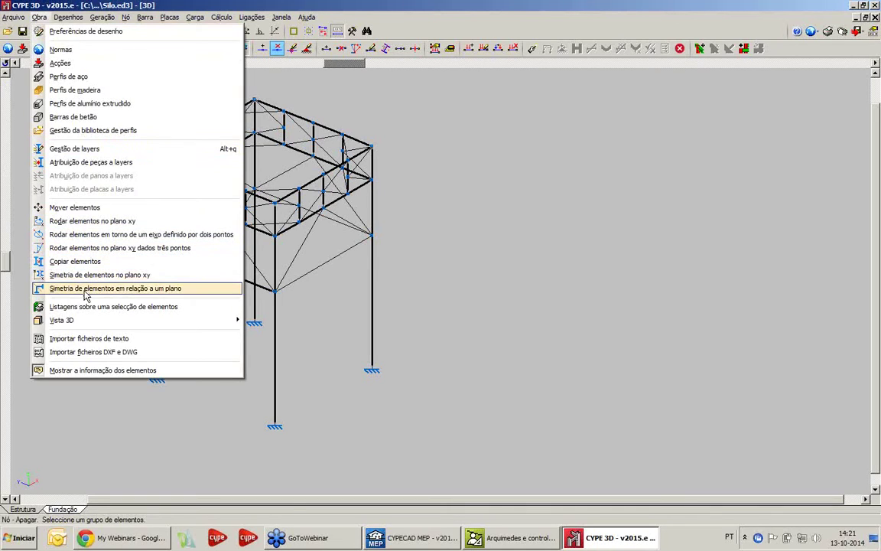
{"action": "left_click", "coordinate": [77, 261]}
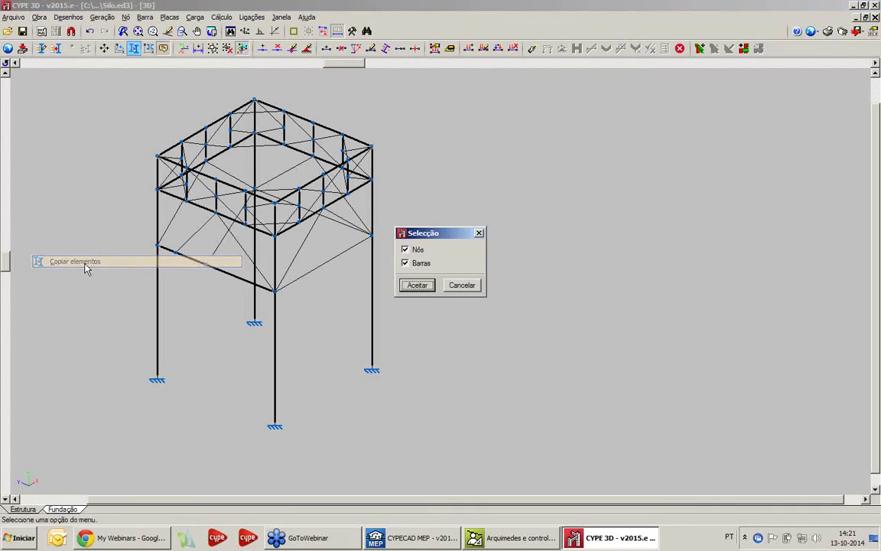
{"action": "left_click", "coordinate": [417, 285]}
{"action": "scroll", "coordinate": [418, 293], "scroll_direction": "down", "scroll_amount": 4}
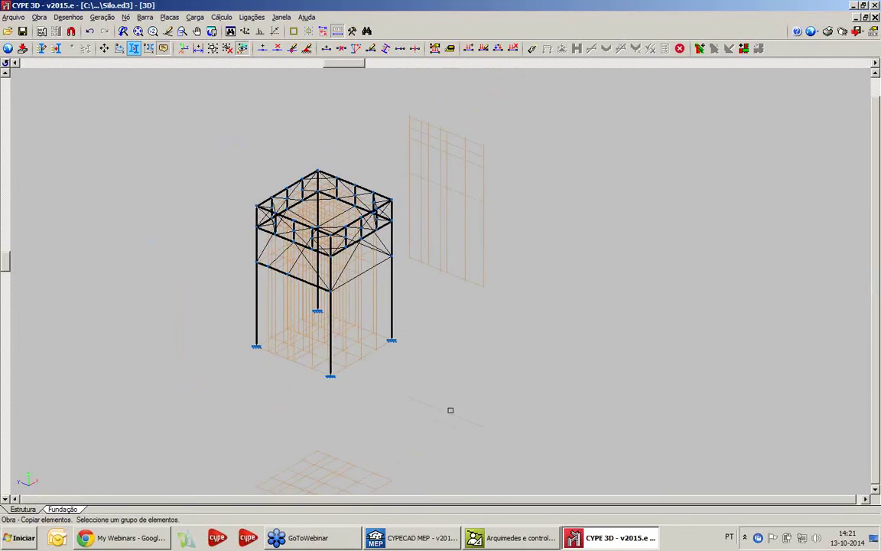
{"action": "left_click", "coordinate": [451, 435]}
{"action": "left_click", "coordinate": [213, 148]}
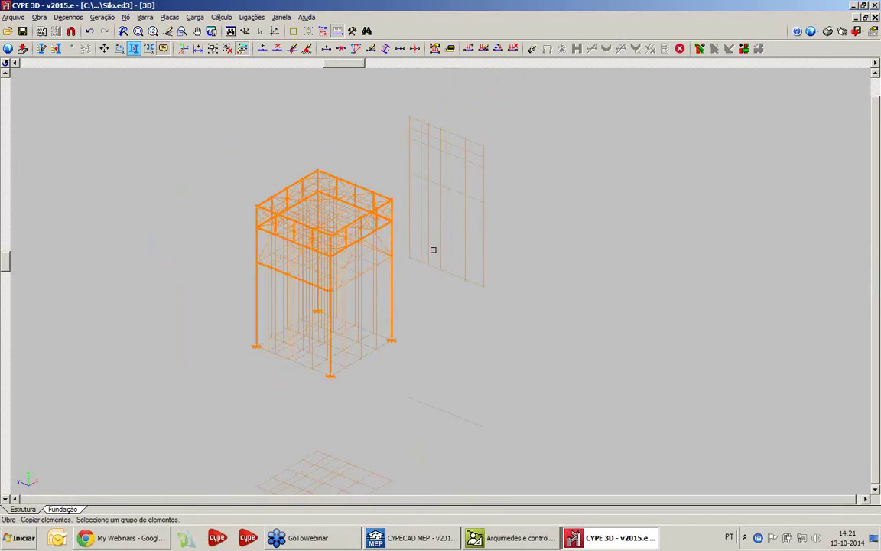
{"action": "left_click", "coordinate": [392, 339]}
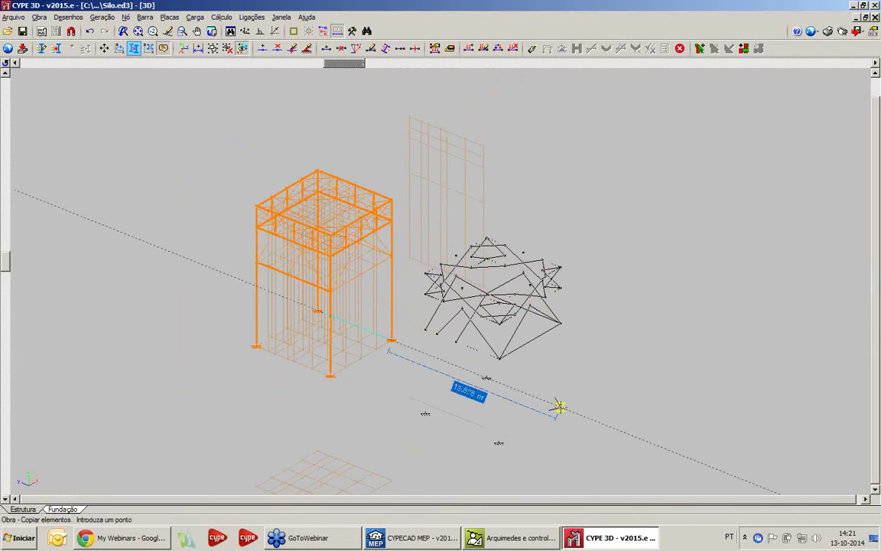
{"action": "left_click", "coordinate": [561, 409]}
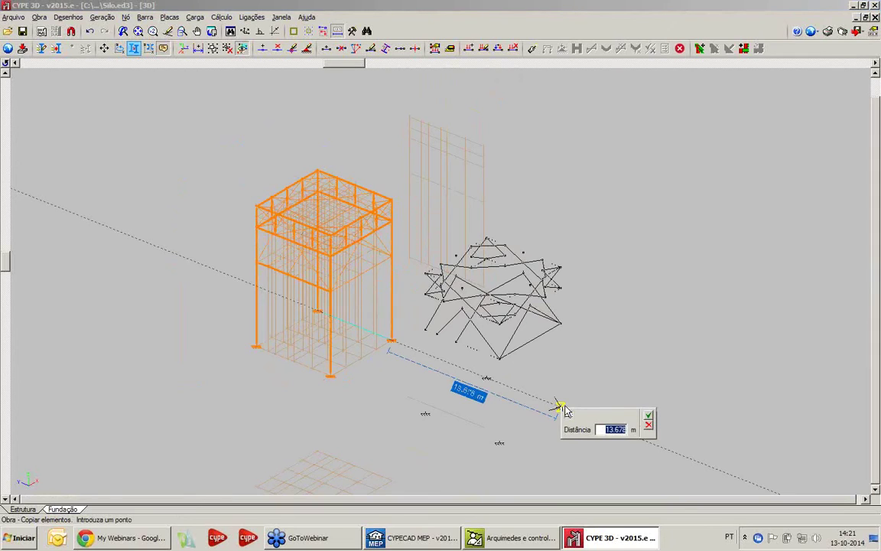
{"action": "type", "text": "15"}
{"action": "key", "text": "Return"}
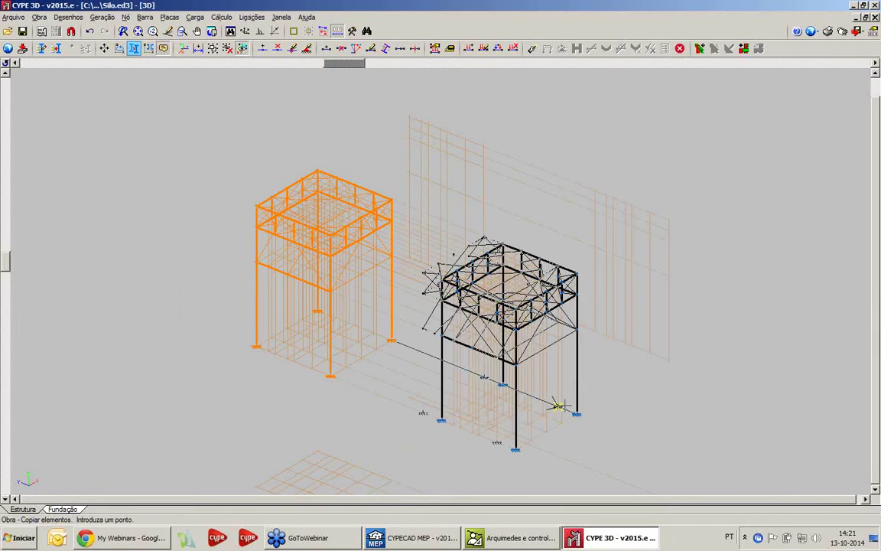
{"action": "scroll", "coordinate": [478, 375], "scroll_direction": "up", "scroll_amount": 1}
{"action": "middle_click_drag", "start_coordinate": [419, 317], "coordinate": [430, 288]}
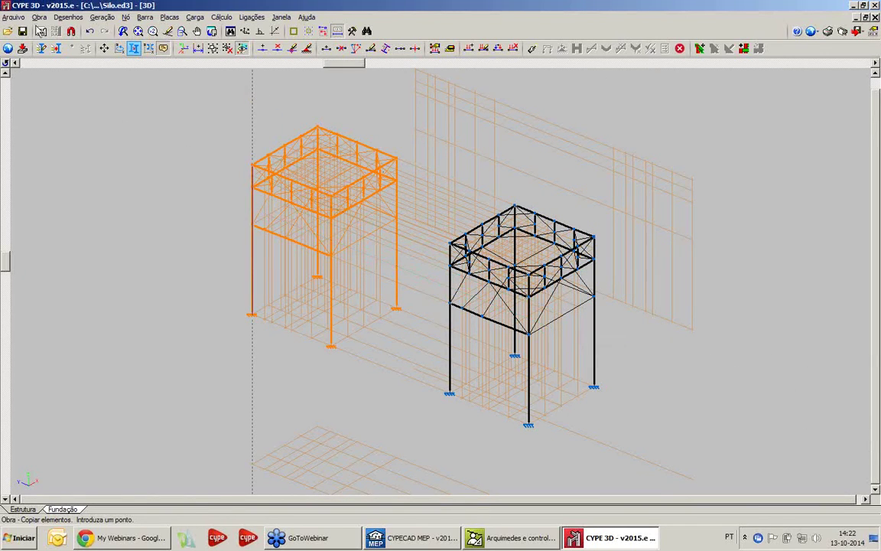
Step: Rotate the copied tower in the xy plane about its outer base node N62
{"action": "left_click", "coordinate": [40, 17]}
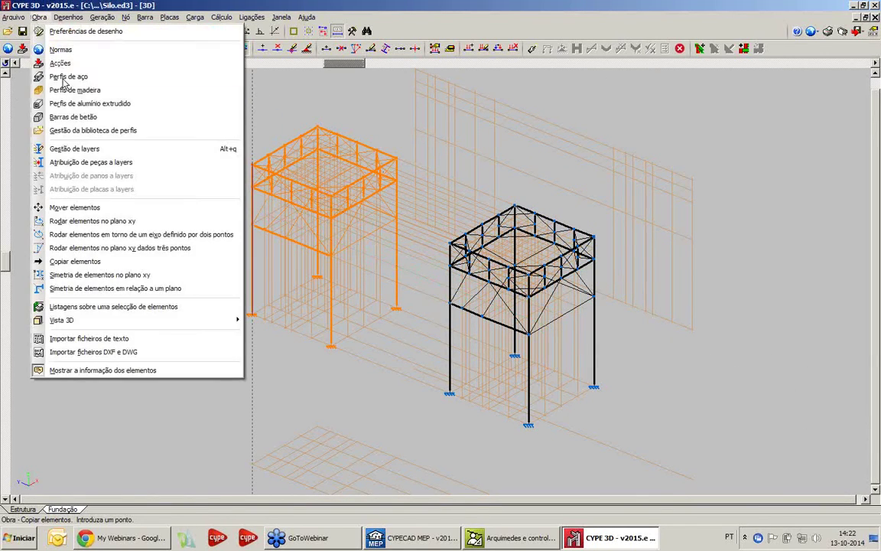
{"action": "left_click", "coordinate": [116, 221]}
{"action": "left_click", "coordinate": [375, 259]}
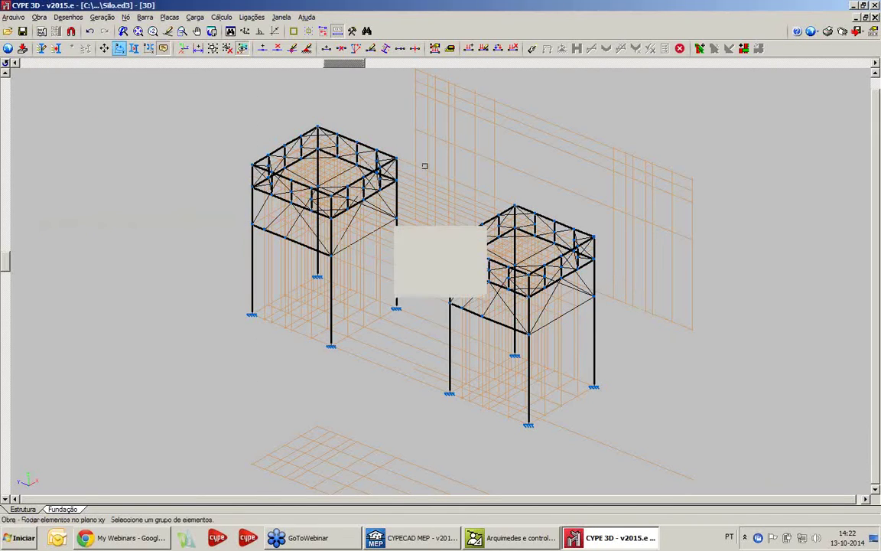
{"action": "left_click", "coordinate": [429, 176]}
{"action": "left_click", "coordinate": [679, 488]}
{"action": "right_click", "coordinate": [606, 380]}
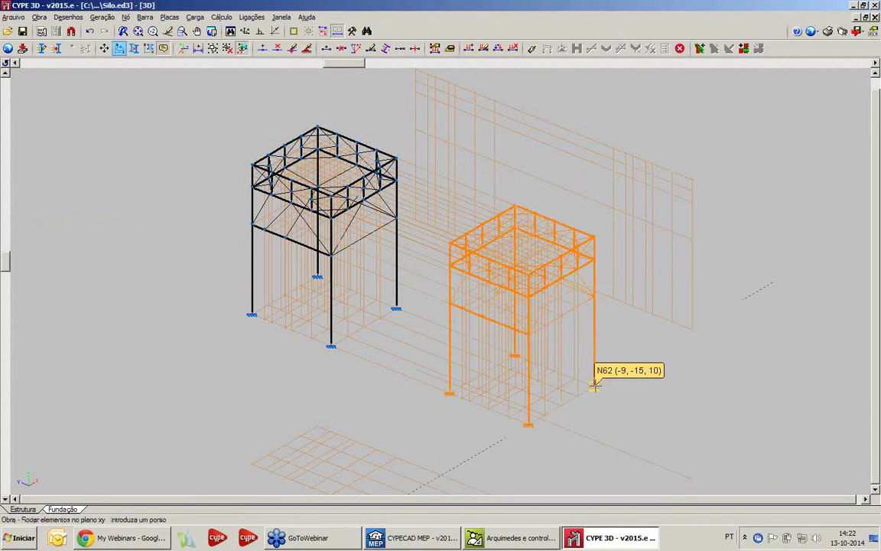
{"action": "left_click", "coordinate": [707, 390]}
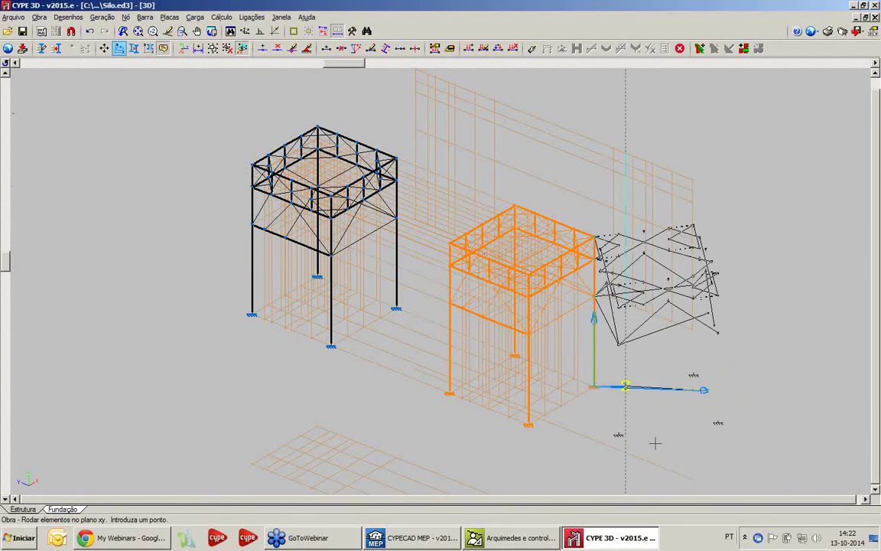
{"action": "left_click", "coordinate": [606, 424]}
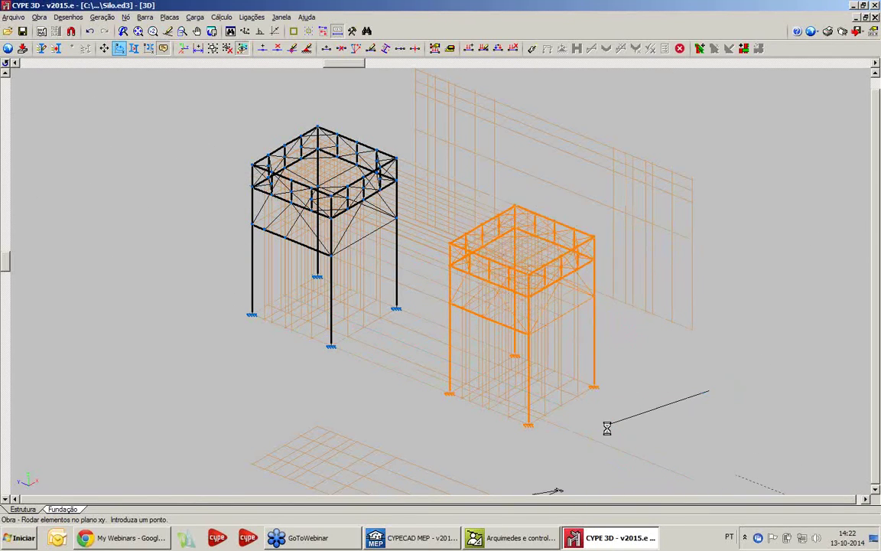
{"action": "key", "text": "Delete"}
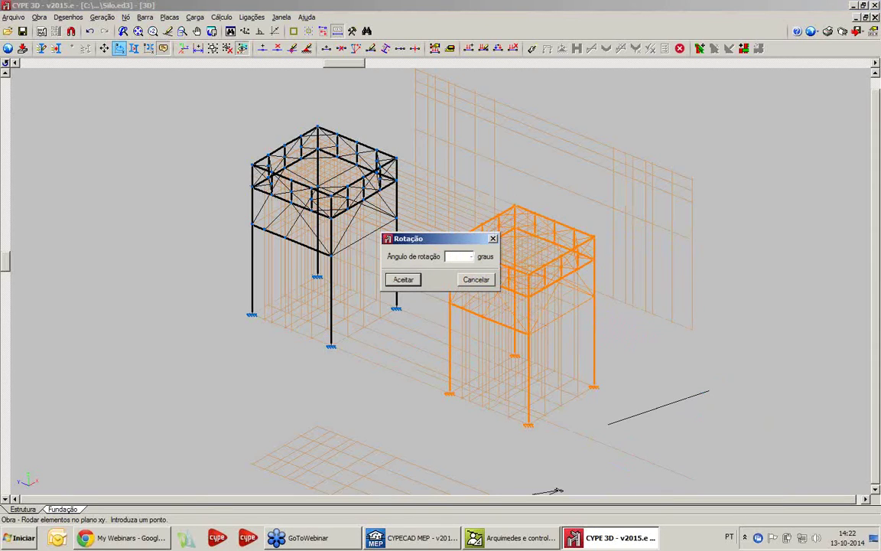
{"action": "key", "text": "Return"}
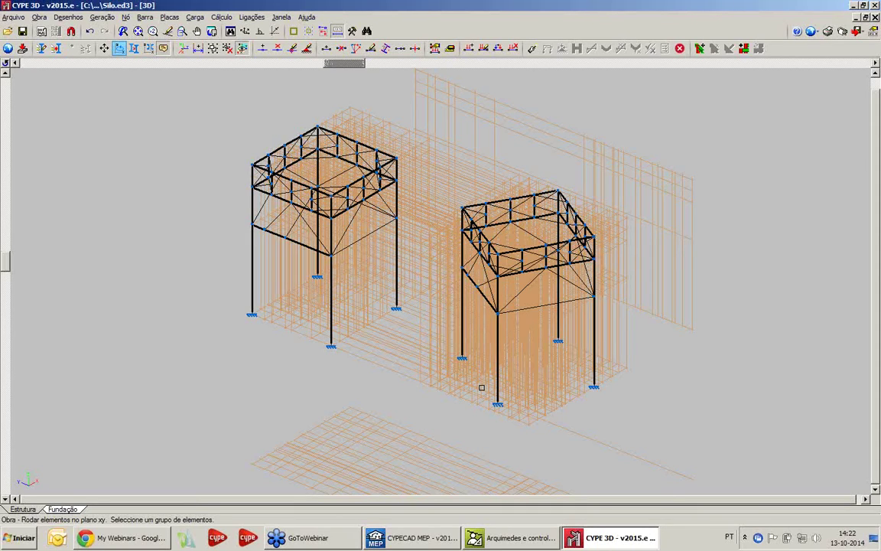
Step: On the original tower, move the lower beam's intermediate node nearest the corner column onto column node N33
{"action": "scroll", "coordinate": [262, 196], "scroll_direction": "up", "scroll_amount": 2}
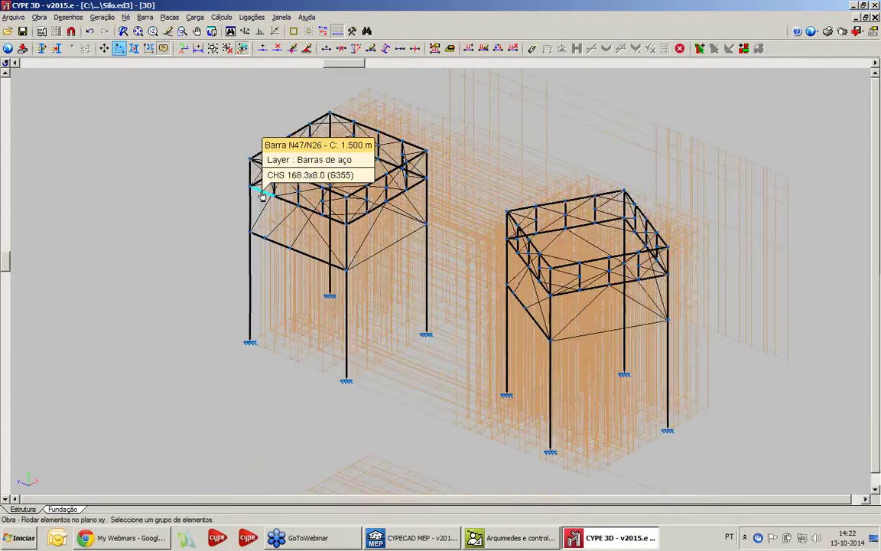
{"action": "scroll", "coordinate": [269, 207], "scroll_direction": "up", "scroll_amount": 4}
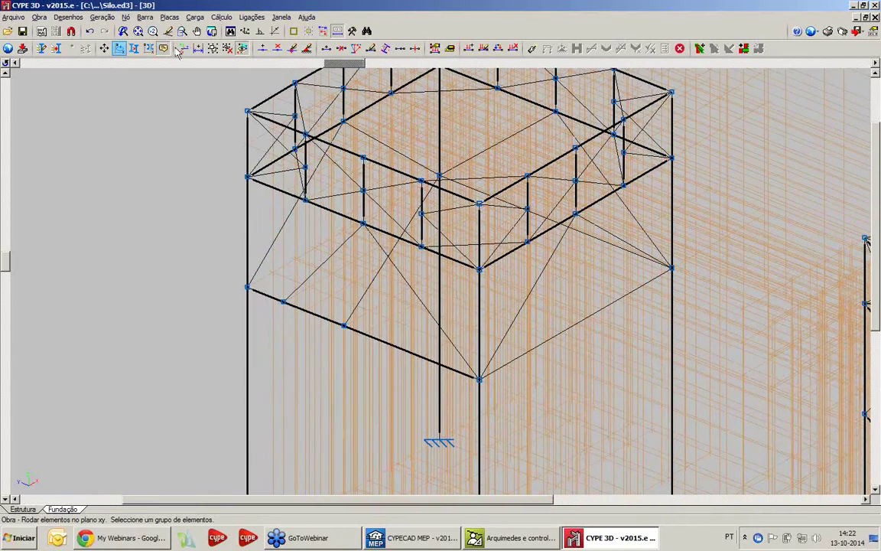
{"action": "left_click", "coordinate": [126, 17]}
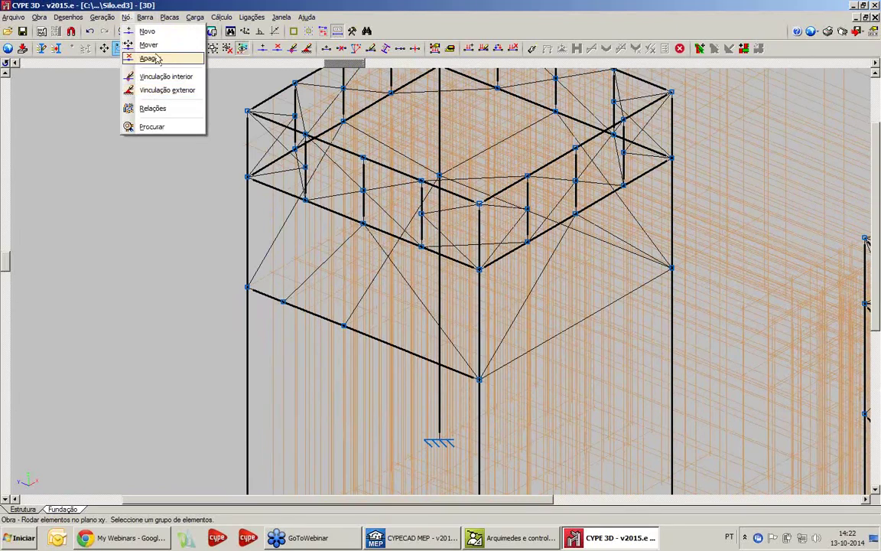
{"action": "left_click", "coordinate": [149, 45]}
{"action": "left_click", "coordinate": [247, 288]}
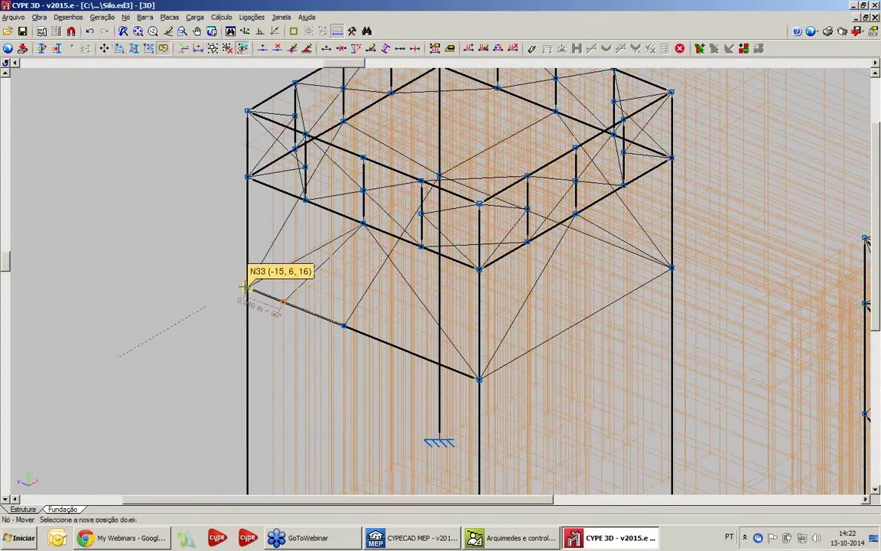
{"action": "left_click", "coordinate": [247, 288]}
{"action": "scroll", "coordinate": [288, 257], "scroll_direction": "up", "scroll_amount": 2}
{"action": "middle_click_drag", "start_coordinate": [284, 262], "coordinate": [297, 262]}
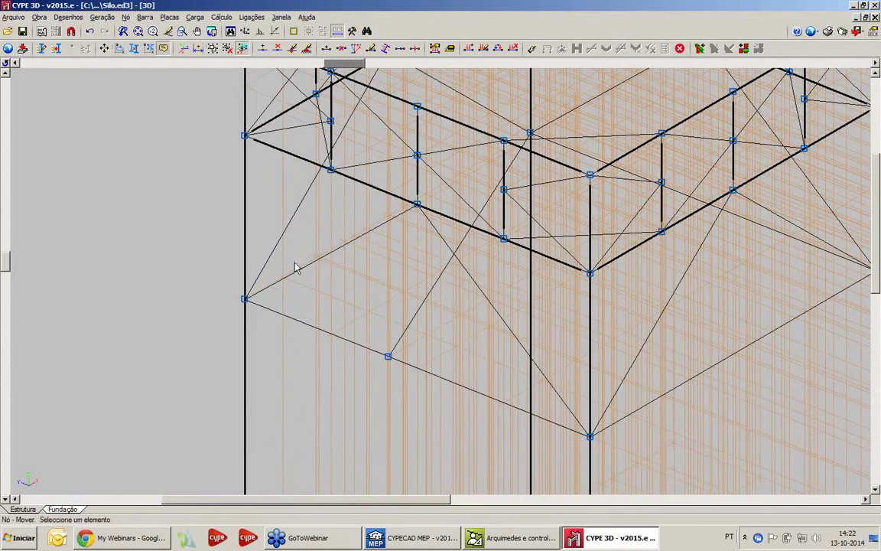
{"action": "left_click_drag", "start_coordinate": [354, 65], "coordinate": [336, 64]}
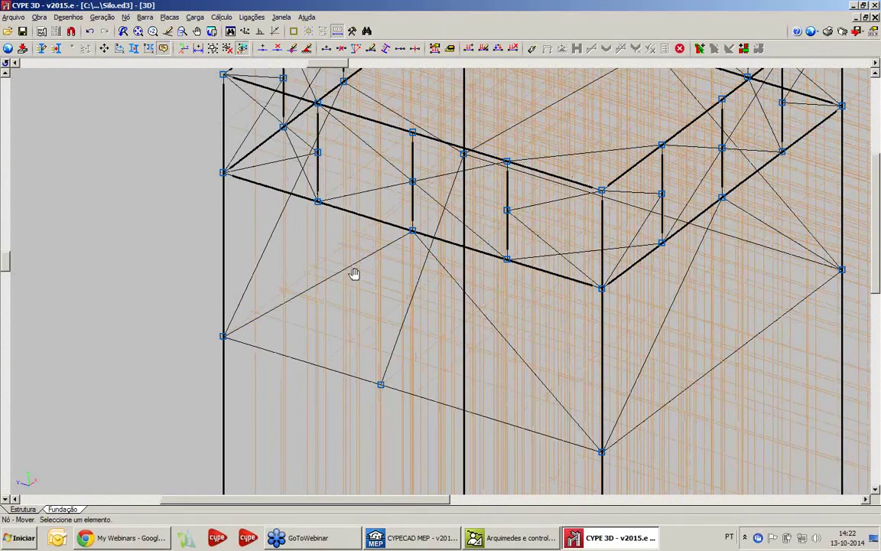
{"action": "middle_click_drag", "start_coordinate": [354, 274], "coordinate": [359, 254]}
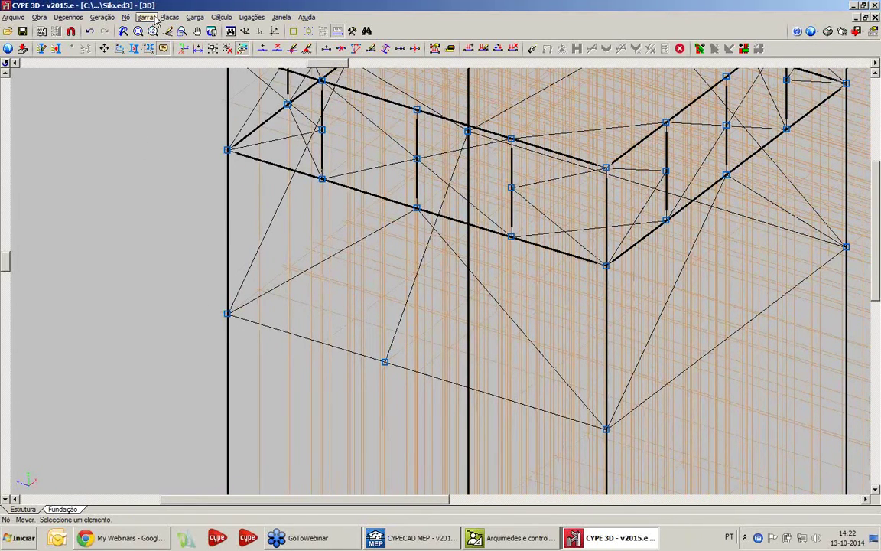
Step: Move the lower end of the diagonal from the outer corner column to a point along the lower horizontal beam
{"action": "left_click", "coordinate": [125, 17]}
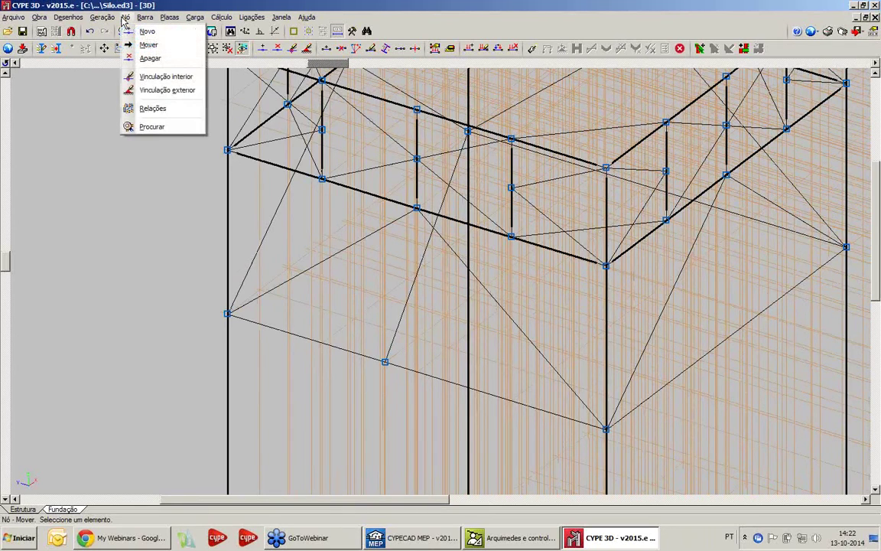
{"action": "left_click", "coordinate": [179, 4]}
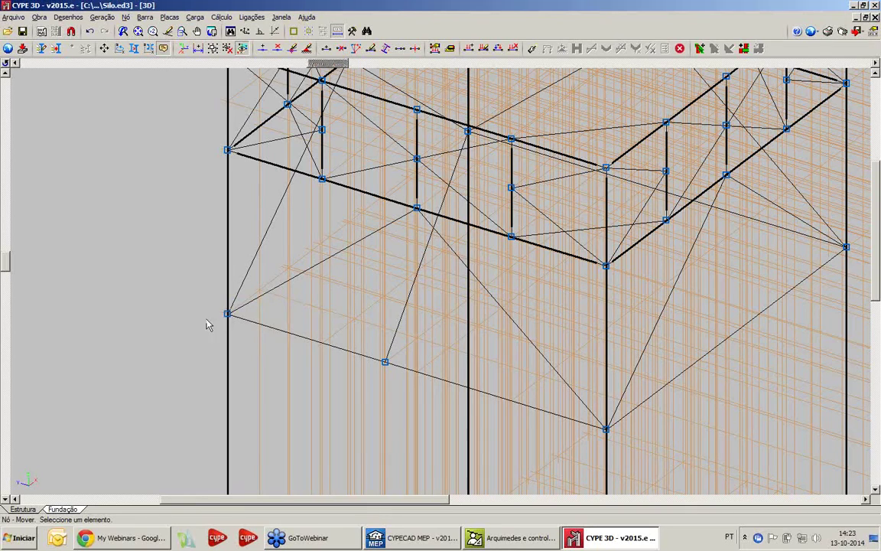
{"action": "left_click", "coordinate": [150, 19]}
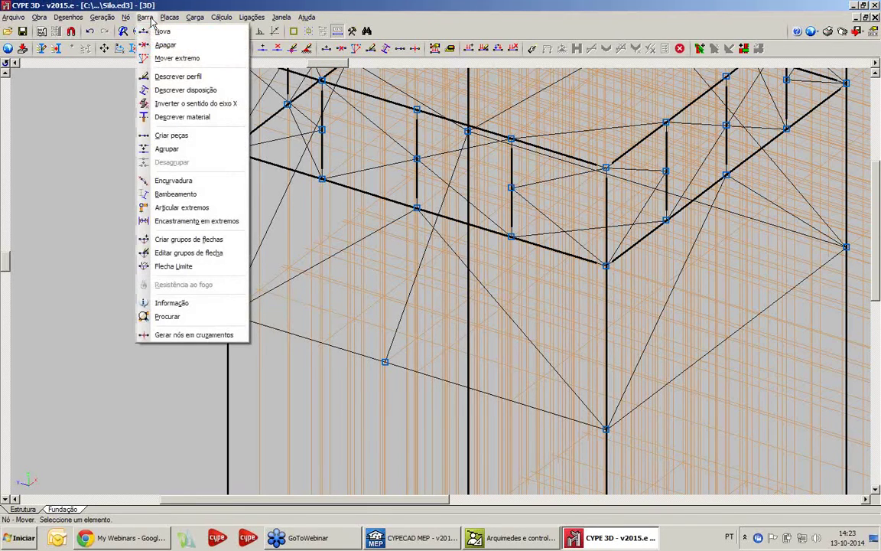
{"action": "left_click", "coordinate": [153, 58]}
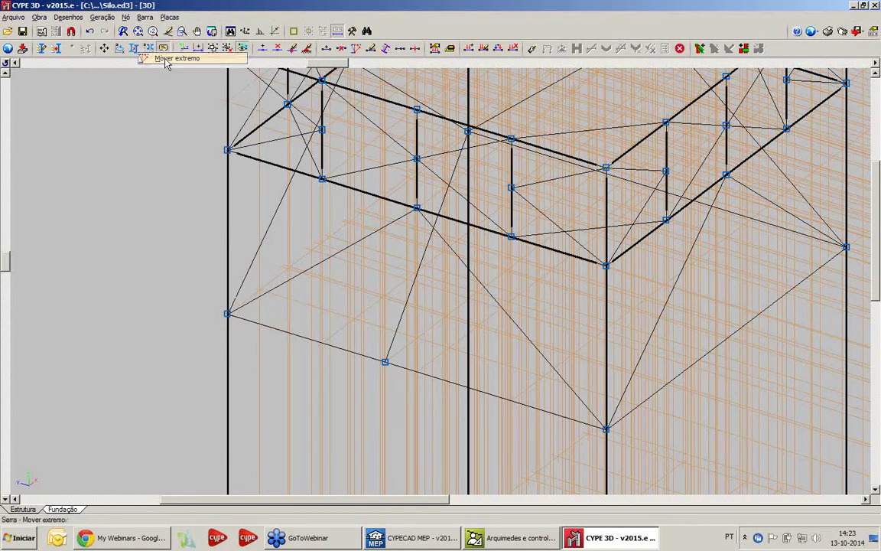
{"action": "left_click", "coordinate": [242, 309]}
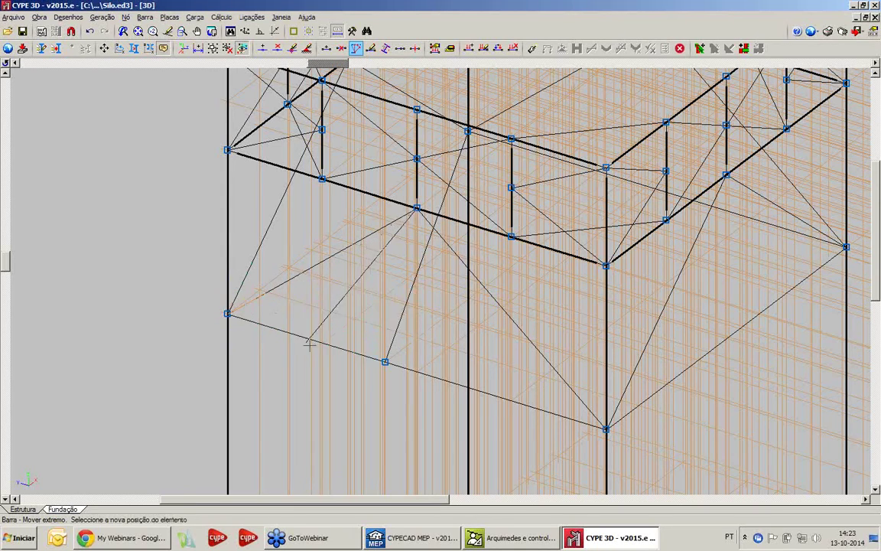
{"action": "left_click", "coordinate": [273, 324]}
{"action": "left_click", "coordinate": [401, 337]}
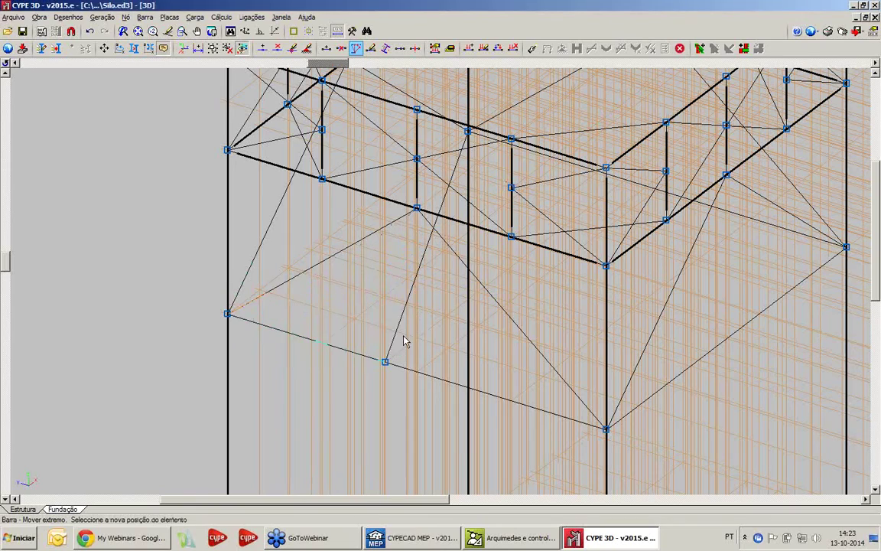
{"action": "scroll", "coordinate": [311, 336], "scroll_direction": "up", "scroll_amount": 1}
{"action": "scroll", "coordinate": [311, 335], "scroll_direction": "up", "scroll_amount": 1}
{"action": "middle_click_drag", "start_coordinate": [262, 327], "coordinate": [265, 316]}
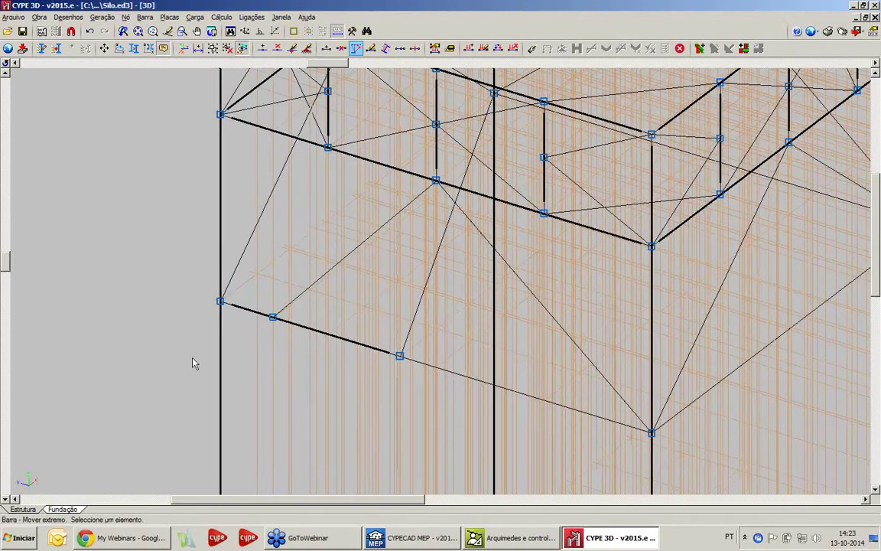
Step: Move the same diagonal's lower end from the new beam node back to the outer corner column's node
{"action": "left_click", "coordinate": [125, 17]}
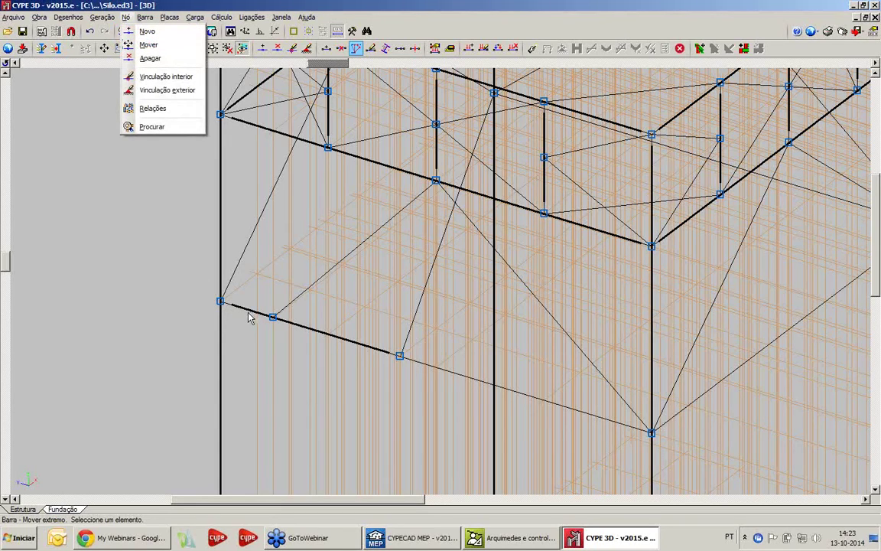
{"action": "mouse_move", "coordinate": [145, 17]}
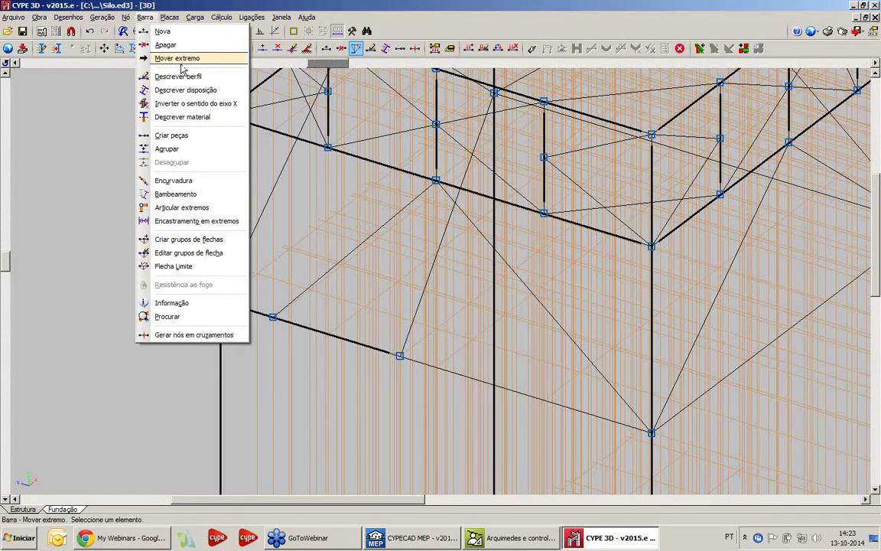
{"action": "left_click", "coordinate": [296, 3]}
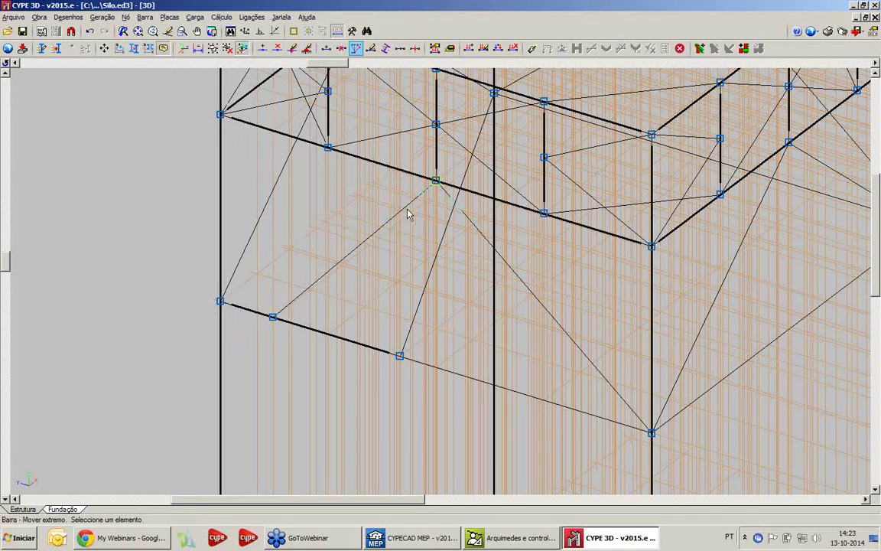
{"action": "left_click", "coordinate": [275, 317]}
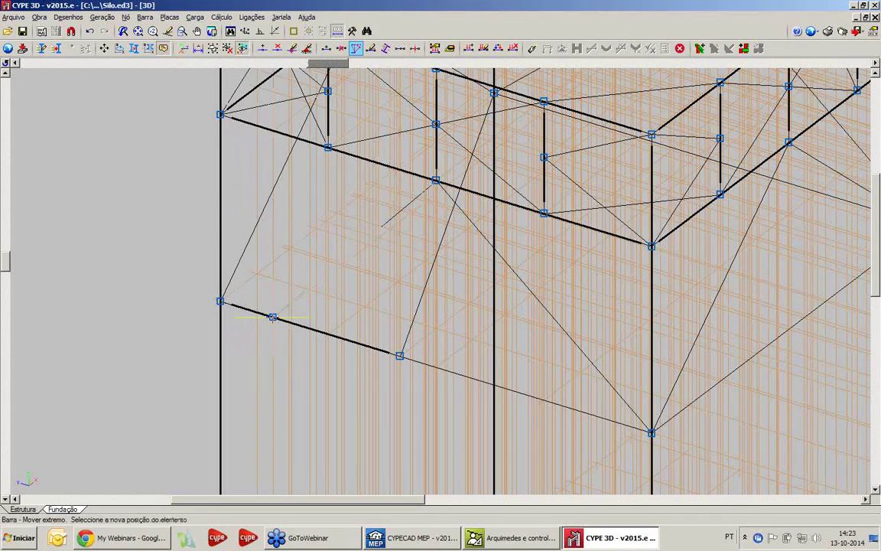
{"action": "left_click", "coordinate": [220, 302]}
{"action": "scroll", "coordinate": [182, 294], "scroll_direction": "down", "scroll_amount": 2}
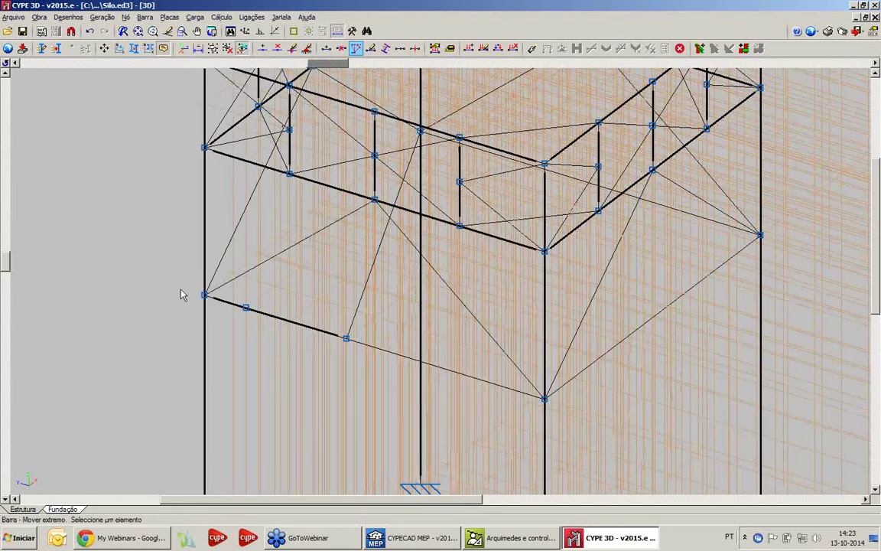
{"action": "scroll", "coordinate": [191, 318], "scroll_direction": "up", "scroll_amount": 1}
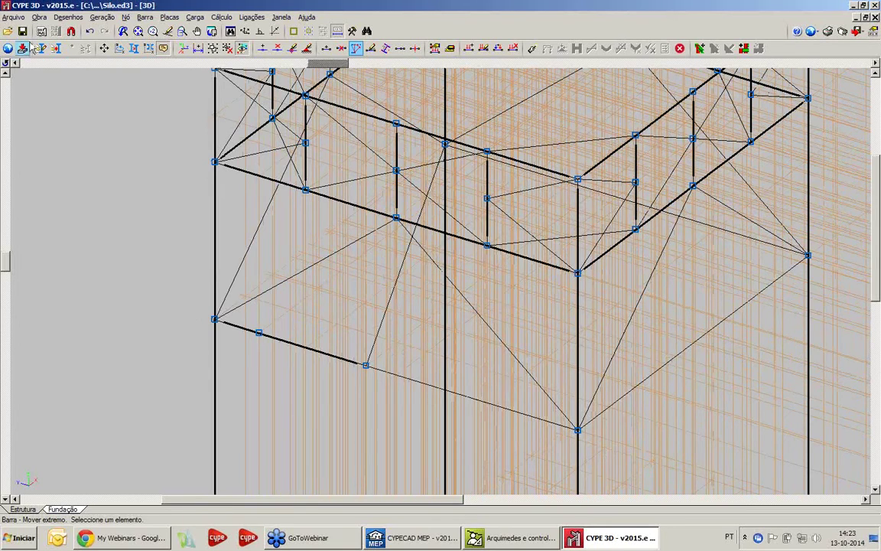
Step: Open the recent project CIM.ed3 from the Webinar - Novidades folder
{"action": "left_click", "coordinate": [13, 16]}
{"action": "mouse_move", "coordinate": [46, 135]}
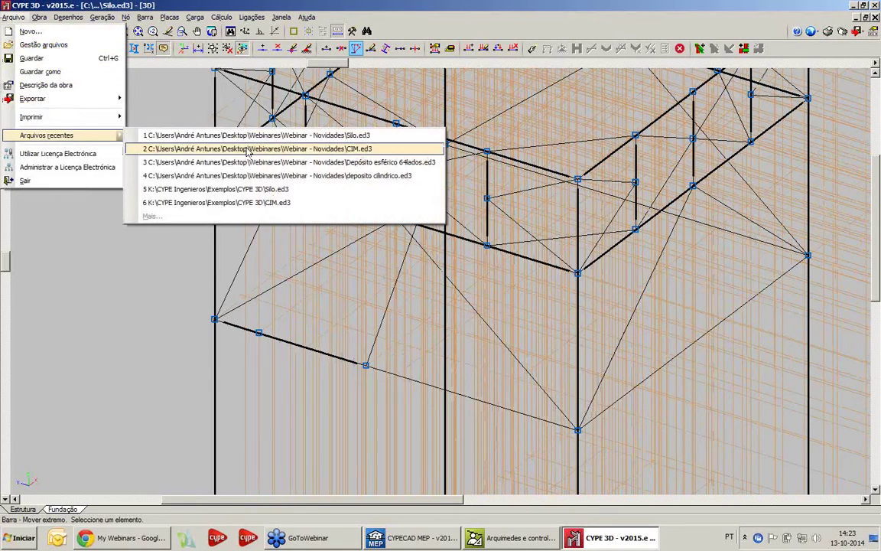
{"action": "left_click", "coordinate": [247, 151]}
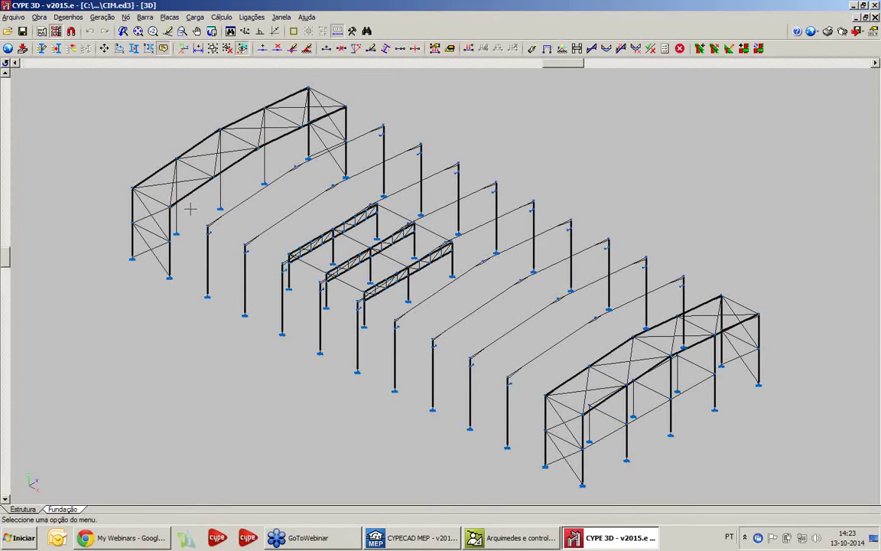
{"action": "middle_click_drag", "start_coordinate": [384, 202], "coordinate": [361, 211]}
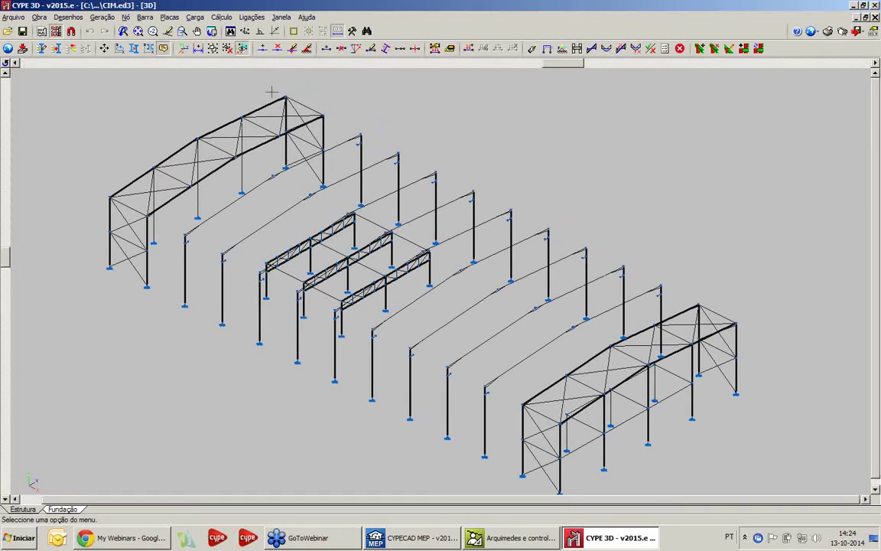
Step: Start editing node loads and view hypothesis PR 1, followed by PR 2 (Utilização E. Armazéns)
{"action": "left_click", "coordinate": [195, 19]}
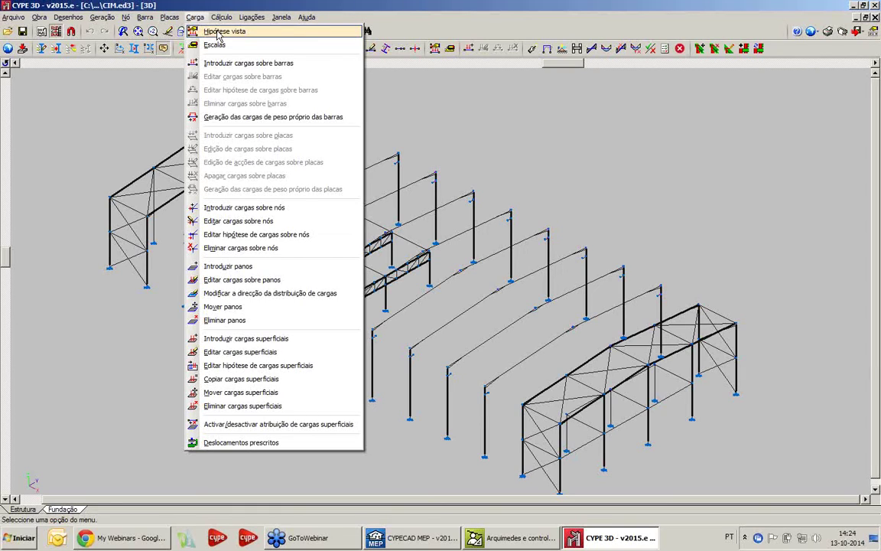
{"action": "left_click", "coordinate": [243, 227]}
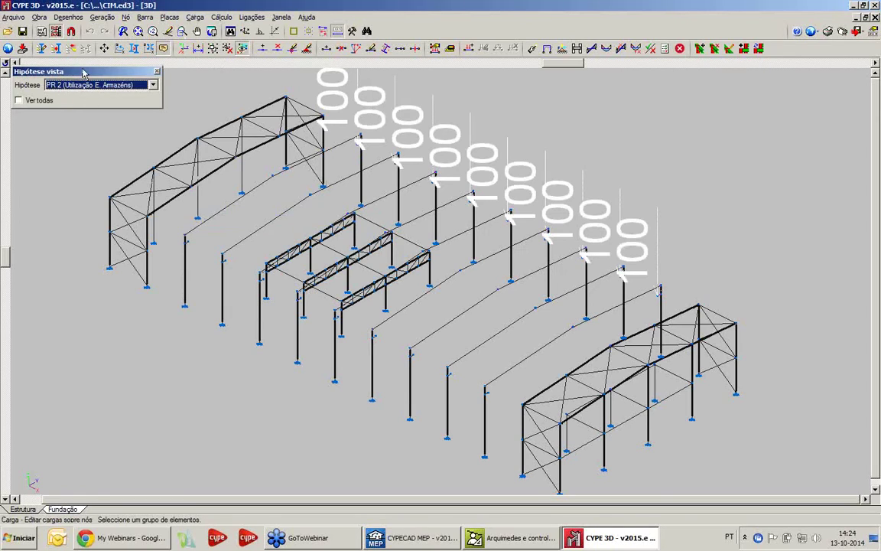
{"action": "left_click", "coordinate": [152, 86]}
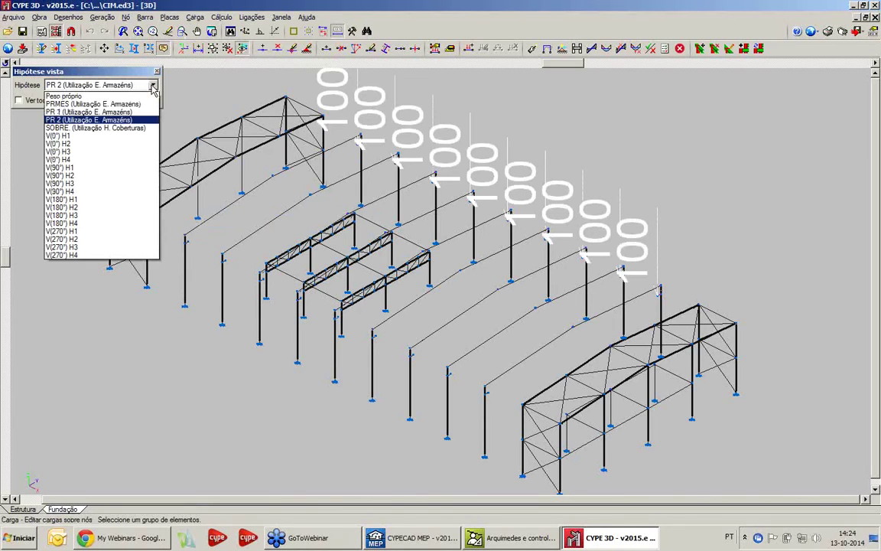
{"action": "left_click", "coordinate": [111, 112]}
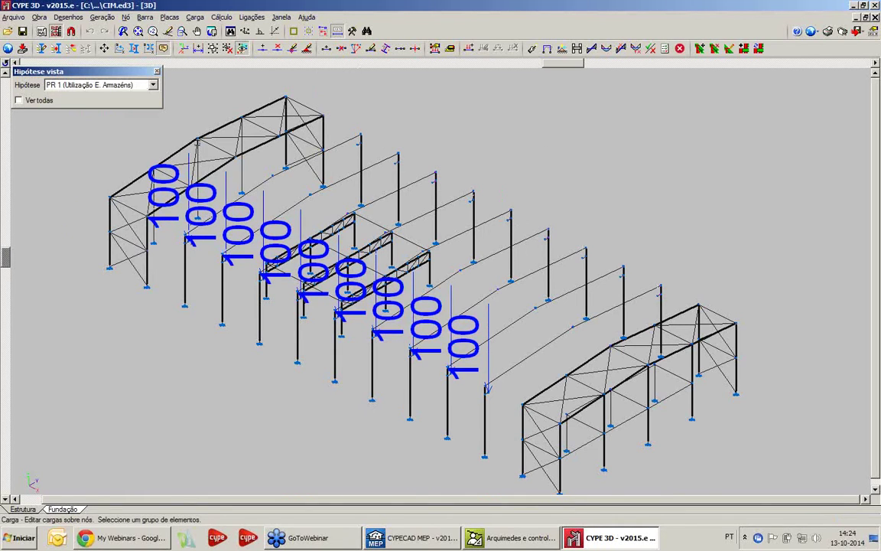
{"action": "left_click", "coordinate": [152, 86]}
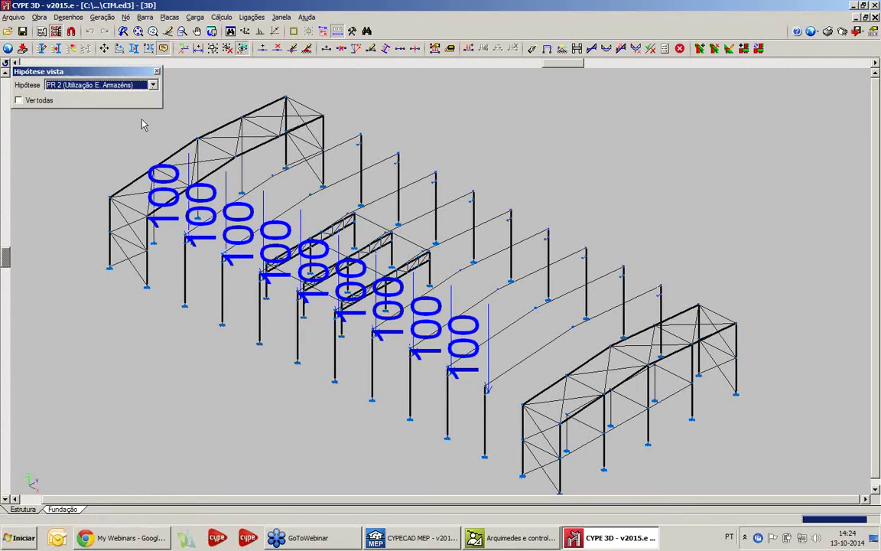
{"action": "left_click", "coordinate": [99, 107]}
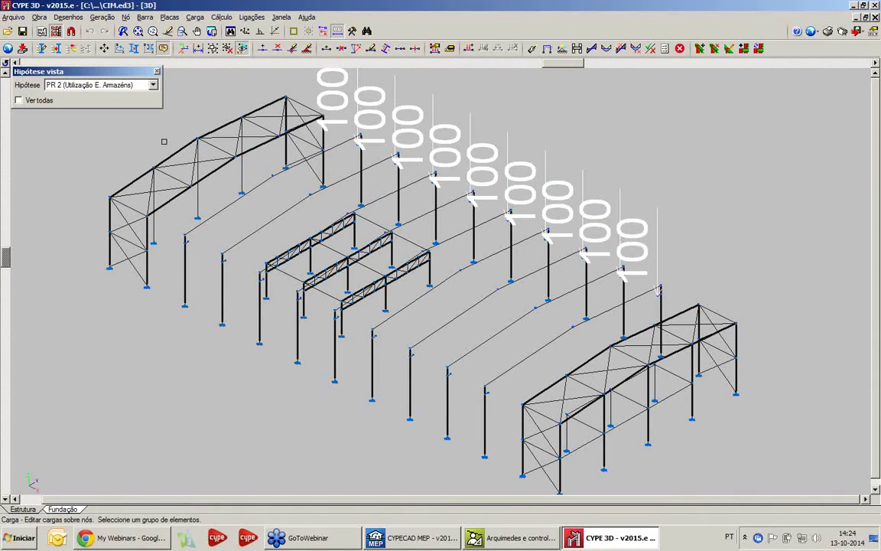
Step: Select a group of PR 2 node loads for hypothesis editing and examine the hypotheses available for reassigning them
{"action": "left_click", "coordinate": [194, 17]}
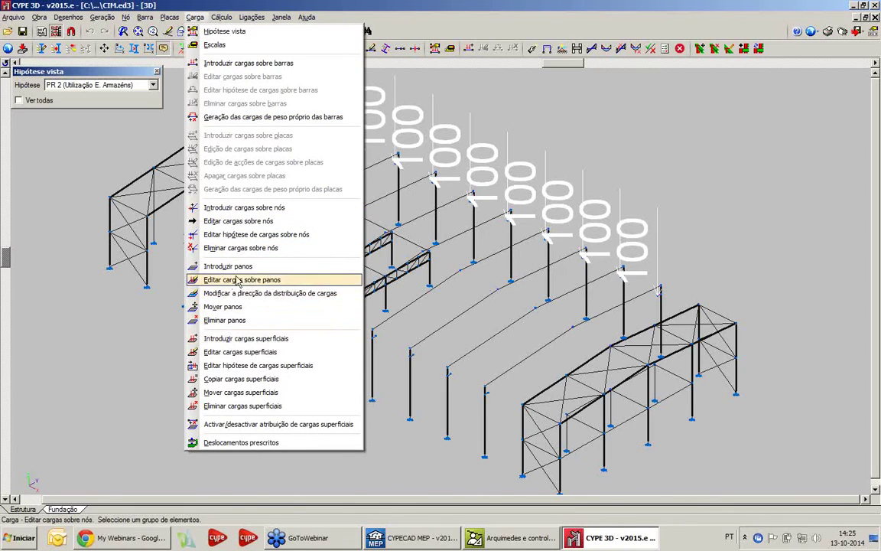
{"action": "left_click", "coordinate": [249, 235]}
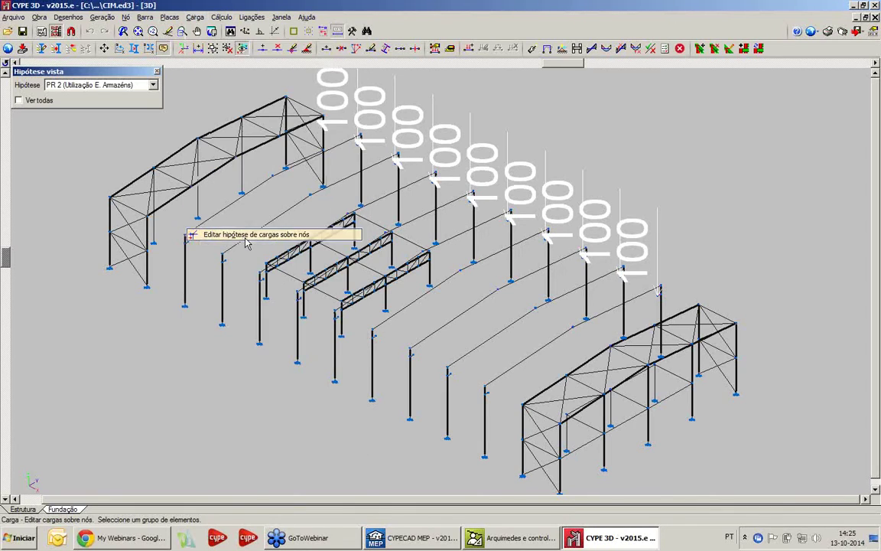
{"action": "left_click", "coordinate": [580, 231]}
{"action": "right_click", "coordinate": [580, 231]}
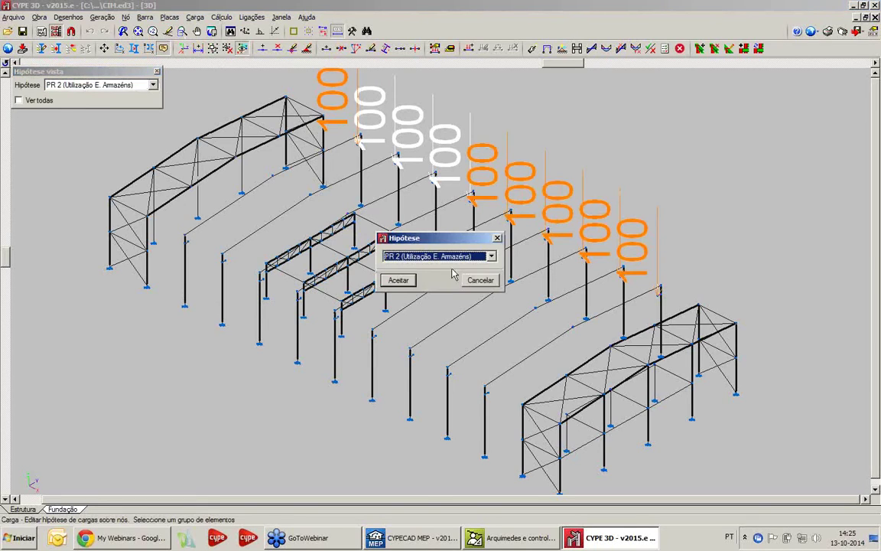
{"action": "left_click", "coordinate": [449, 258]}
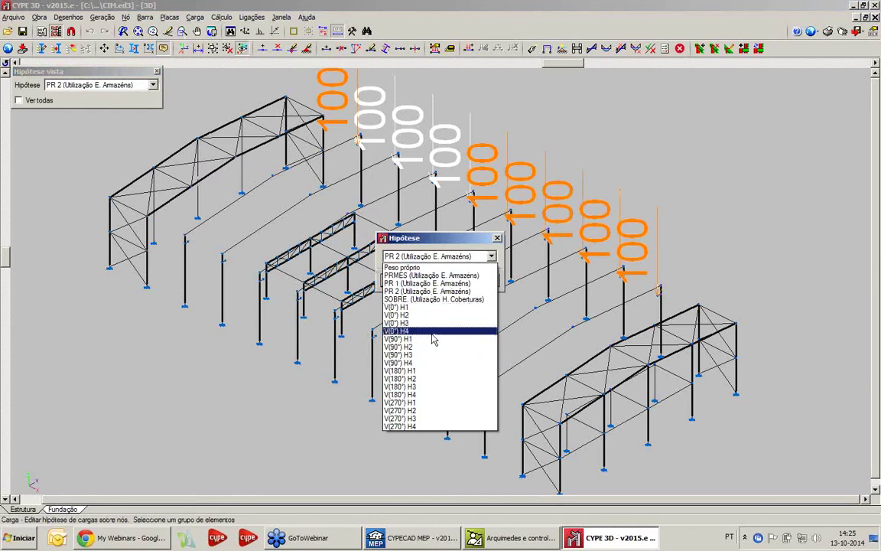
{"action": "left_click", "coordinate": [446, 239]}
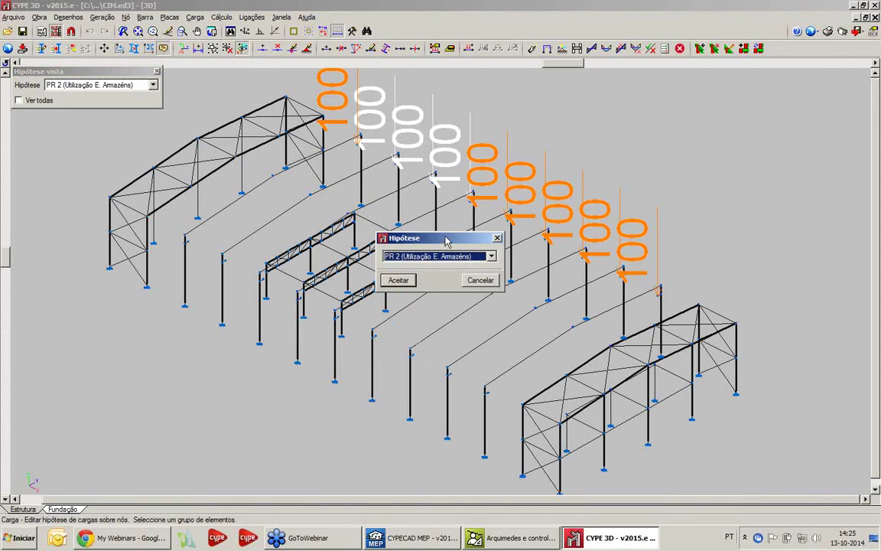
{"action": "left_click", "coordinate": [498, 239]}
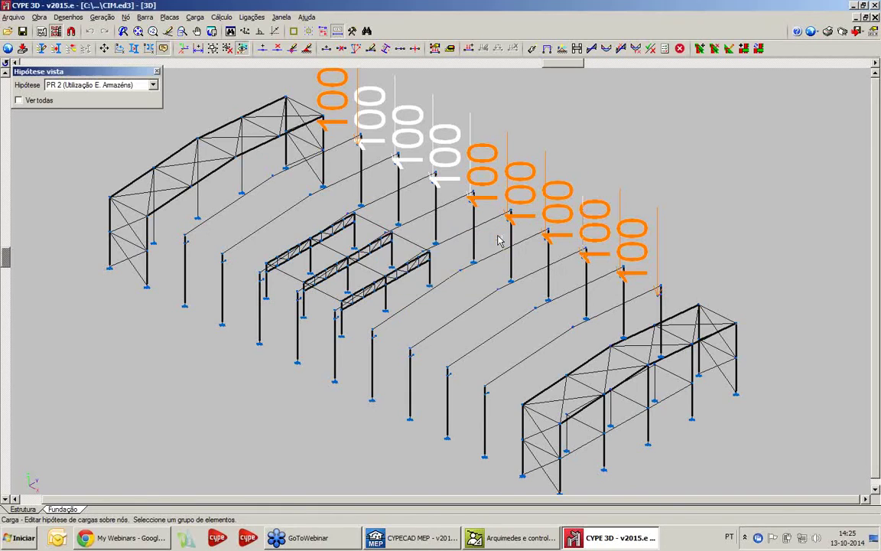
Step: Start moving surface loads, including loads applied to the same zone under other hypotheses
{"action": "left_click", "coordinate": [195, 17]}
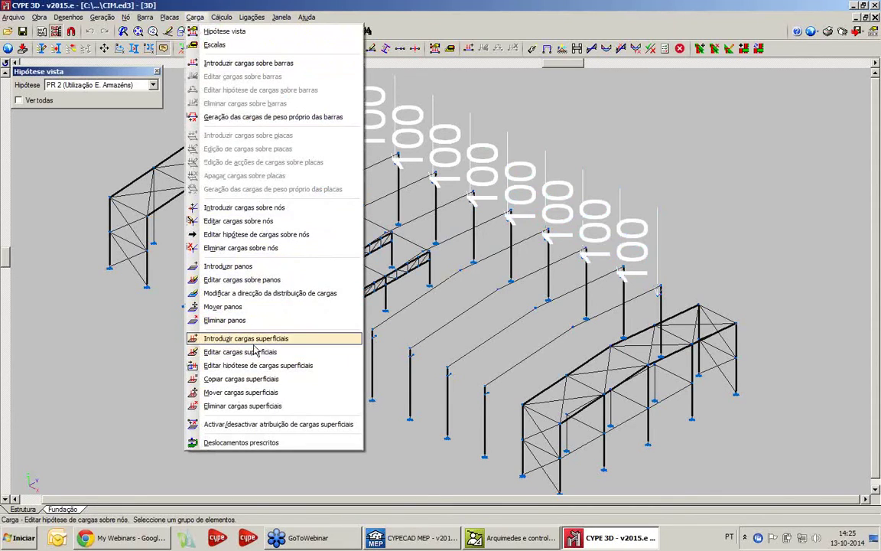
{"action": "left_click", "coordinate": [255, 393]}
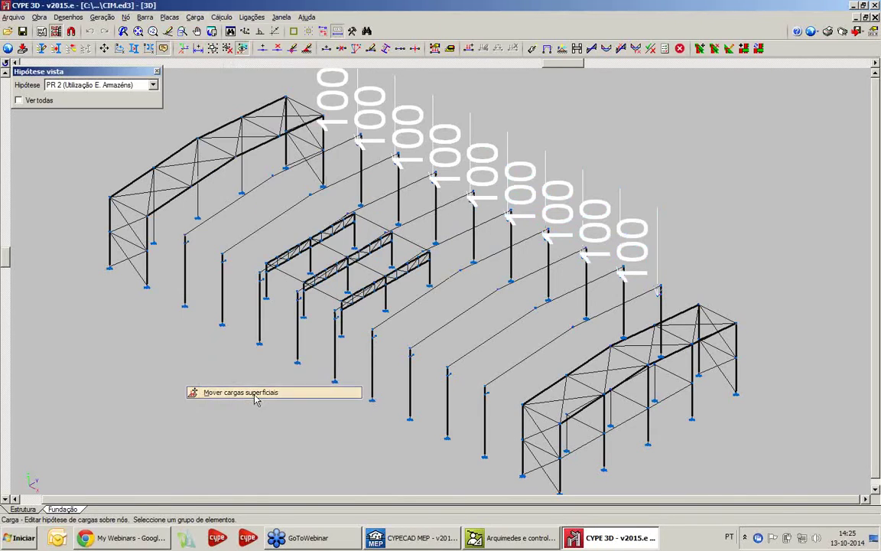
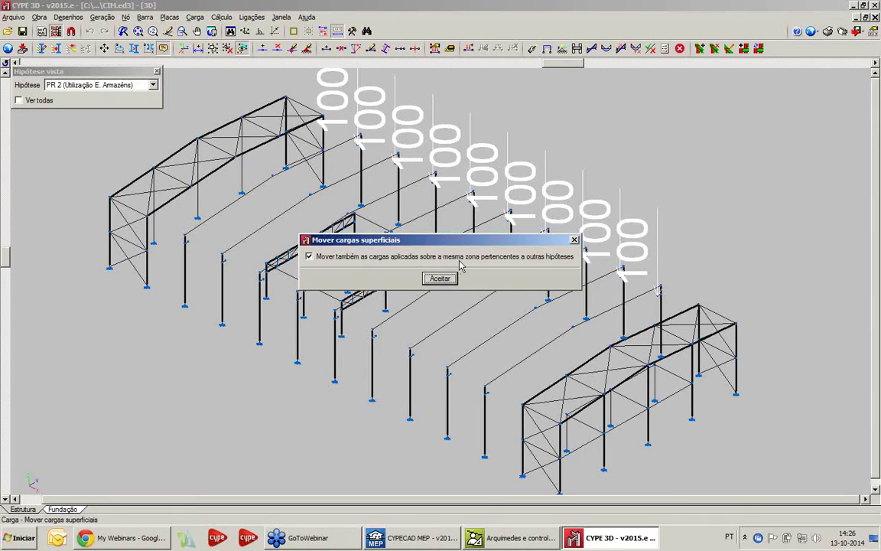
{"action": "key", "text": "Return"}
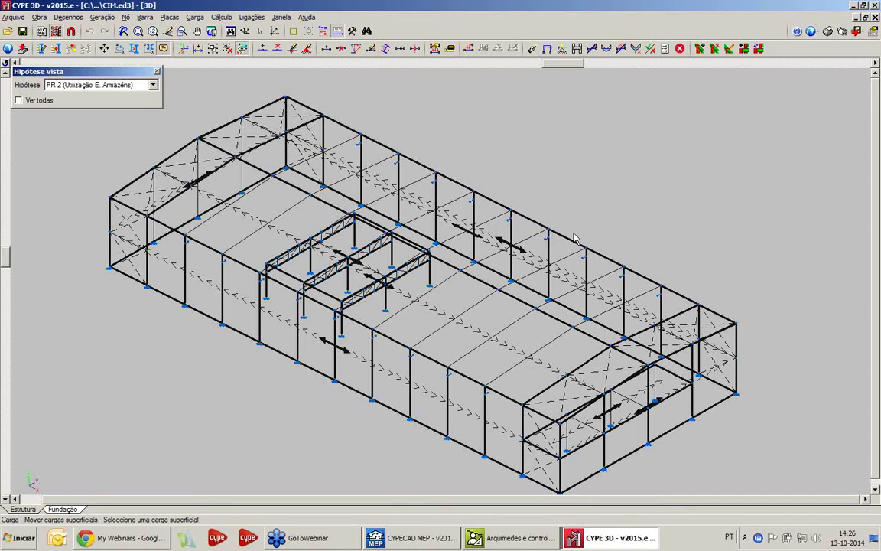
Step: Open the drawing preferences for node dimensions and plate fill
{"action": "left_click", "coordinate": [40, 17]}
{"action": "left_click", "coordinate": [67, 32]}
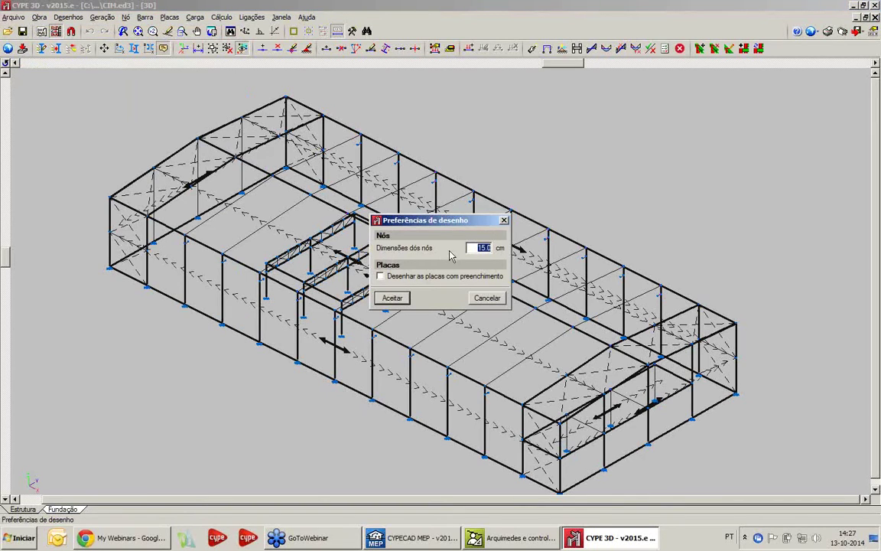
Step: Enlarge the drawn node size in the drawing preferences and inspect the node symbols on the structure
{"action": "type", "text": "40"}
{"action": "left_click", "coordinate": [391, 297]}
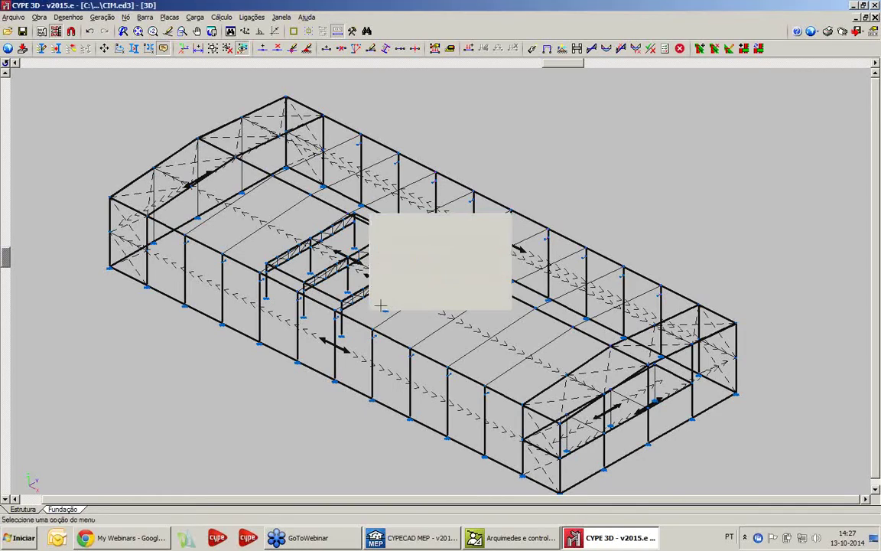
{"action": "scroll", "coordinate": [383, 306], "scroll_direction": "up", "scroll_amount": 5}
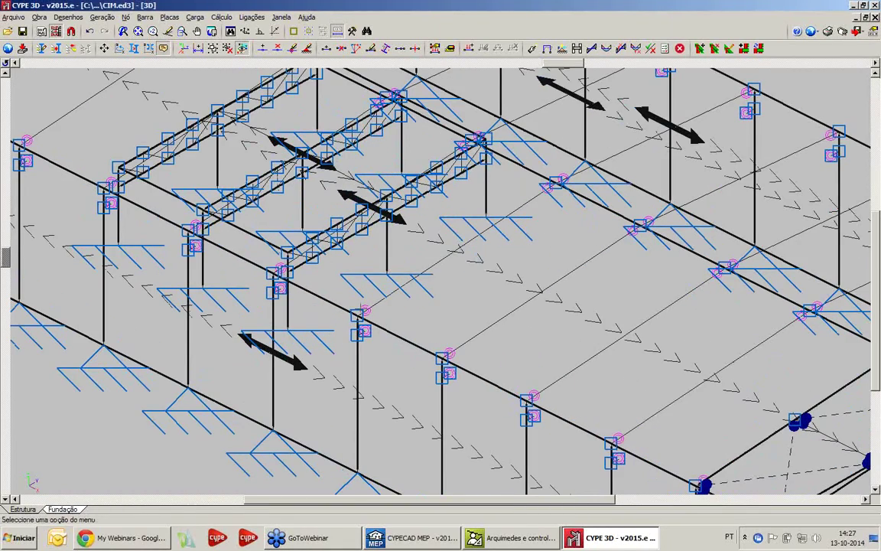
{"action": "scroll", "coordinate": [335, 275], "scroll_direction": "down", "scroll_amount": 6}
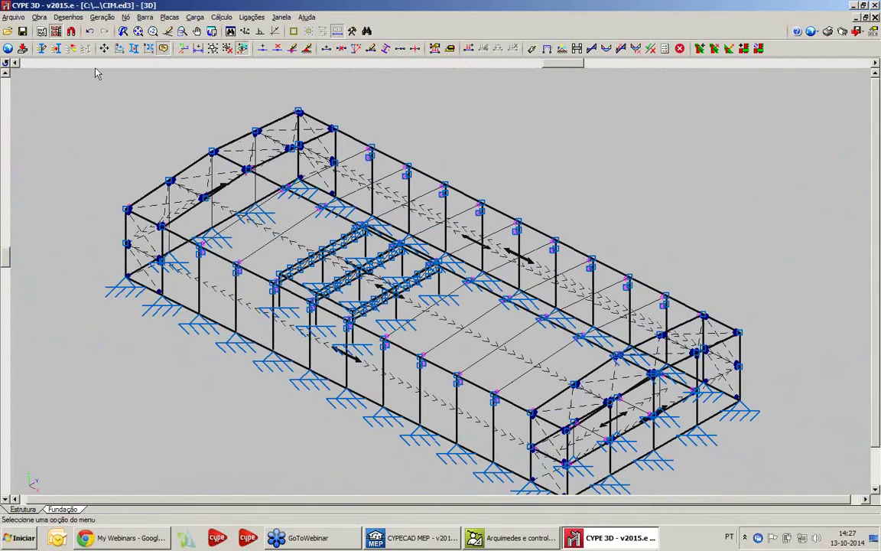
Step: Reduce the drawn node size in the drawing preferences and check the node and support symbols around the central trusses
{"action": "left_click", "coordinate": [39, 17]}
{"action": "left_click", "coordinate": [77, 31]}
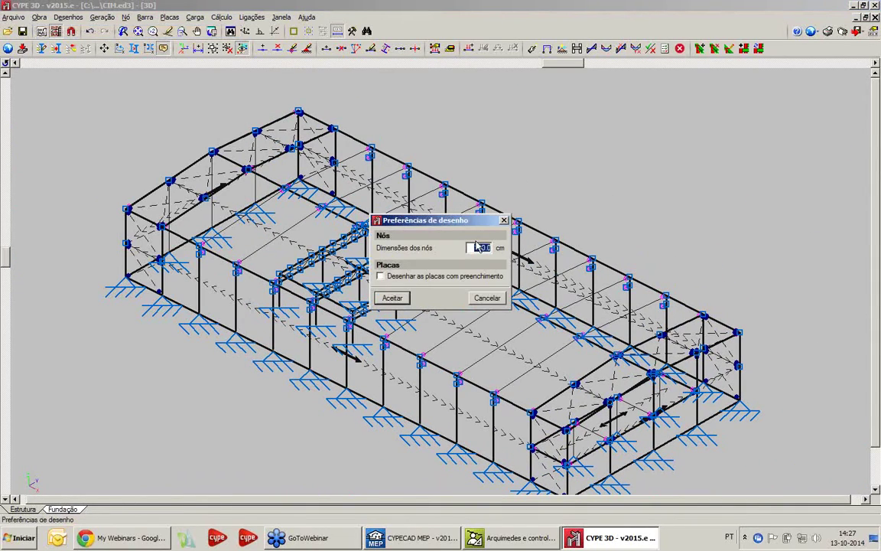
{"action": "left_click", "coordinate": [393, 298]}
{"action": "scroll", "coordinate": [302, 349], "scroll_direction": "up", "scroll_amount": 3}
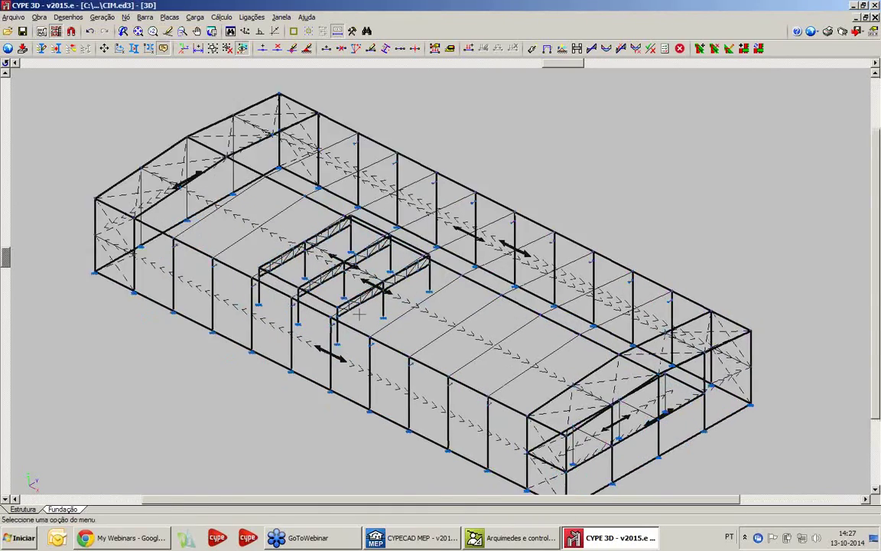
{"action": "scroll", "coordinate": [302, 349], "scroll_direction": "up", "scroll_amount": 5}
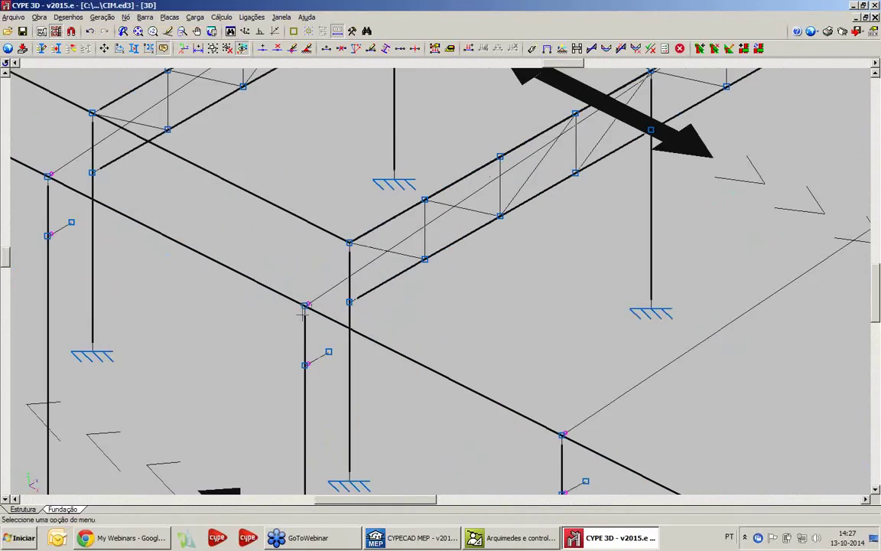
{"action": "scroll", "coordinate": [333, 320], "scroll_direction": "down", "scroll_amount": 8}
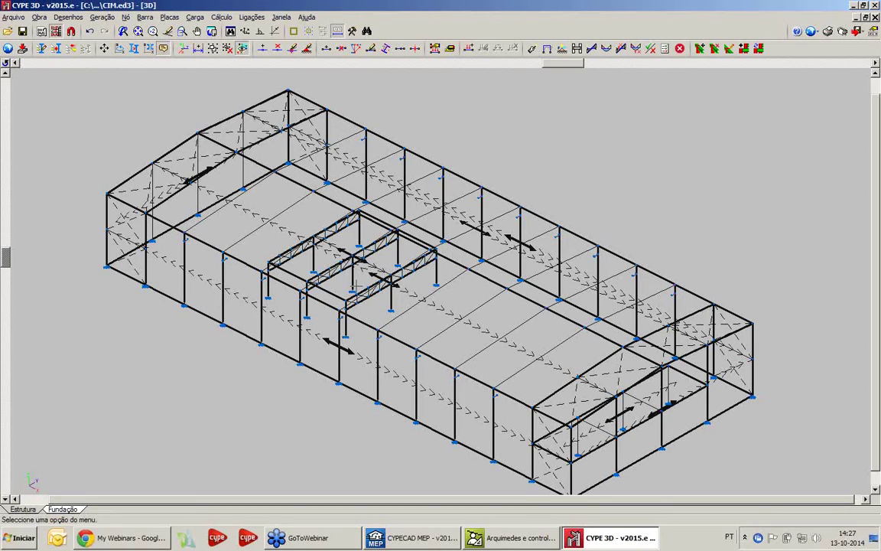
Step: Examine the interior fixity options of the frame nodes, including the generic fixity table and its help text, without applying changes
{"action": "left_click", "coordinate": [129, 17]}
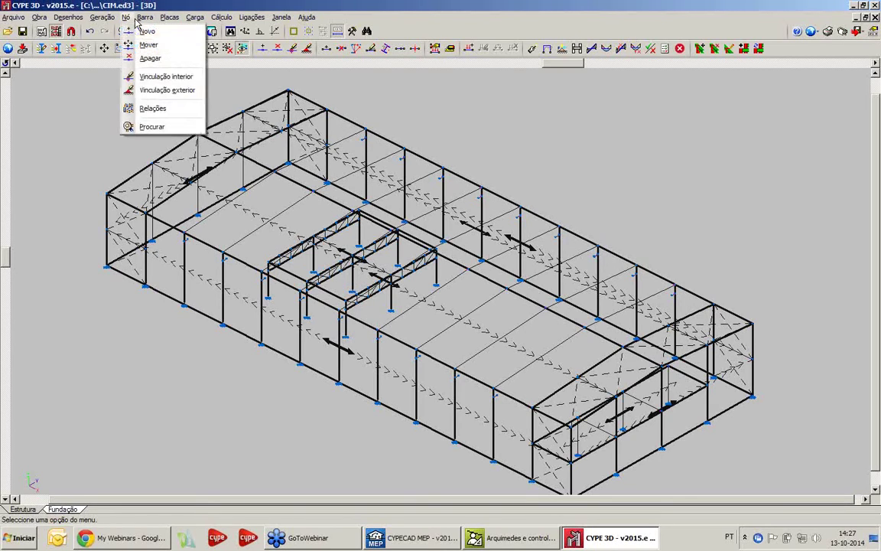
{"action": "left_click", "coordinate": [146, 75]}
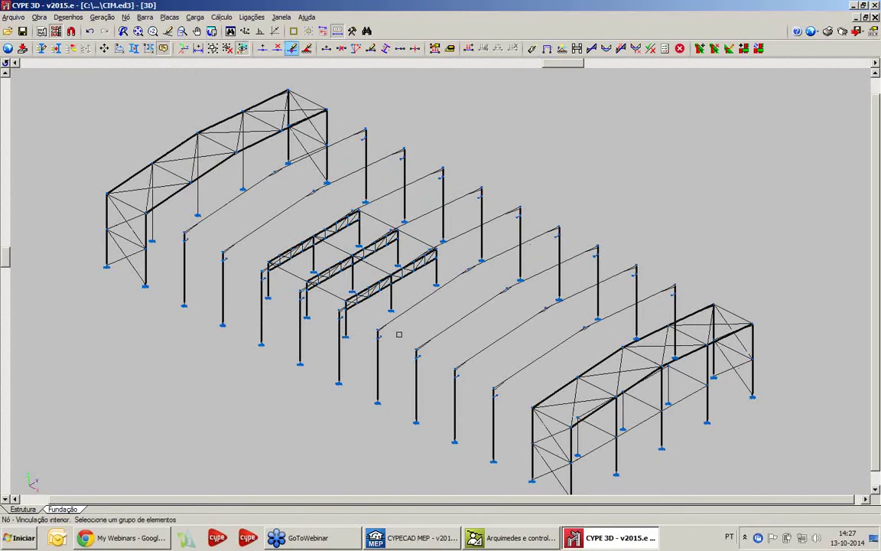
{"action": "right_click", "coordinate": [428, 328]}
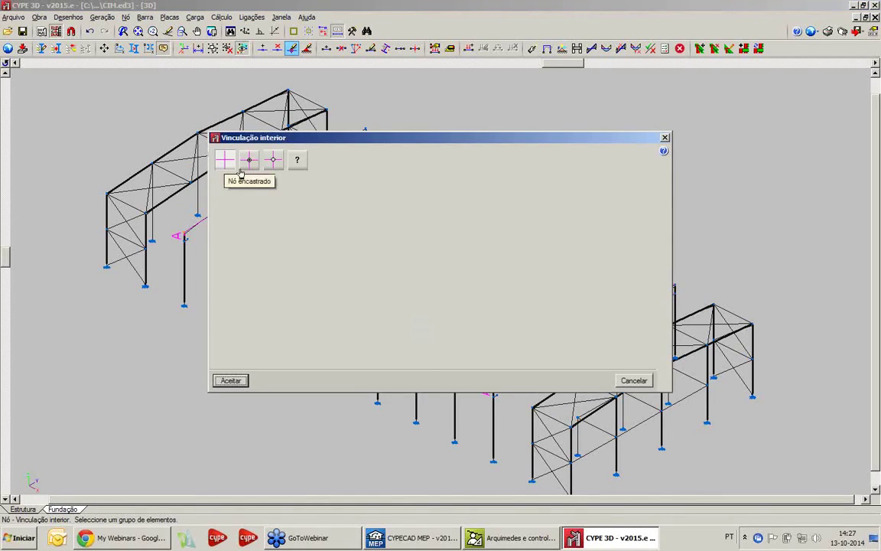
{"action": "left_click", "coordinate": [299, 168]}
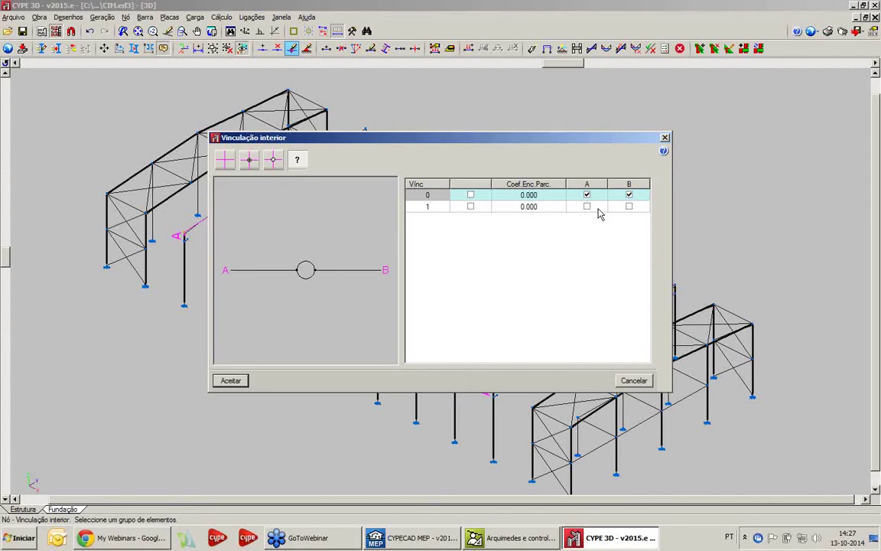
{"action": "left_click", "coordinate": [665, 150]}
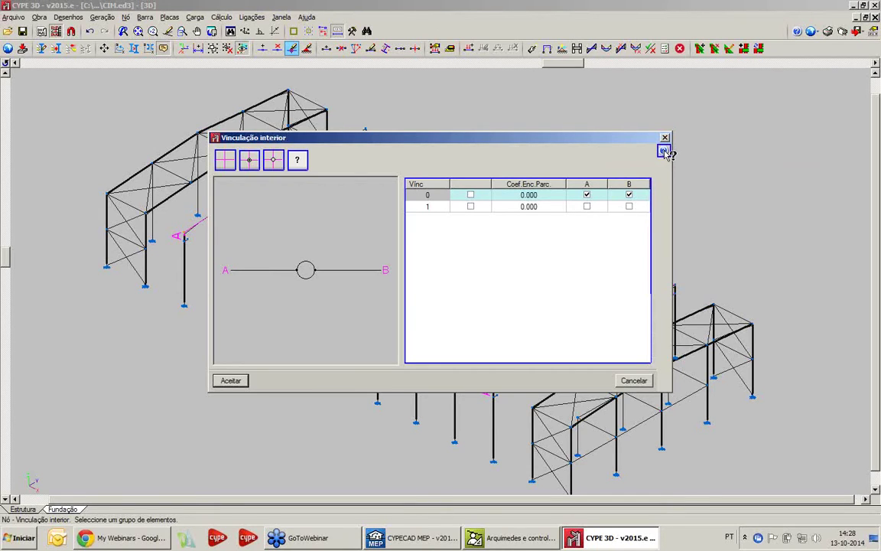
{"action": "left_click", "coordinate": [527, 249]}
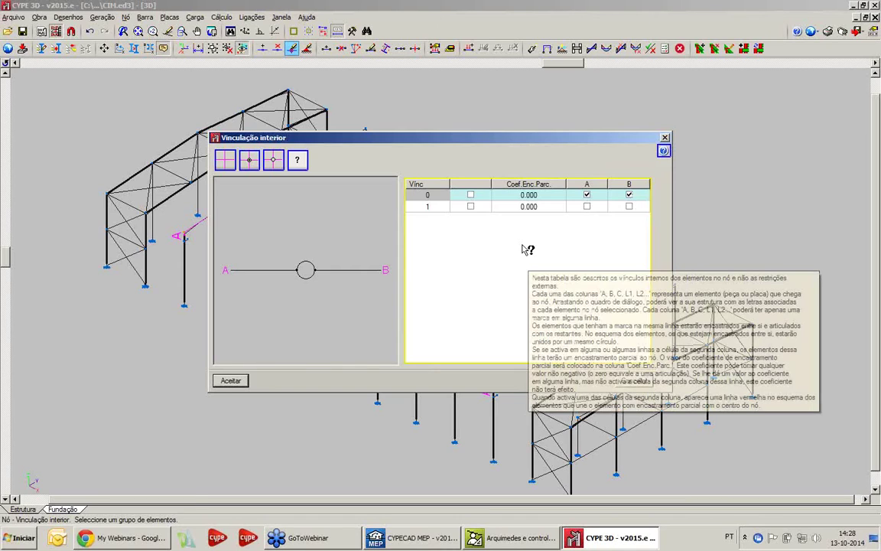
{"action": "right_click", "coordinate": [530, 248]}
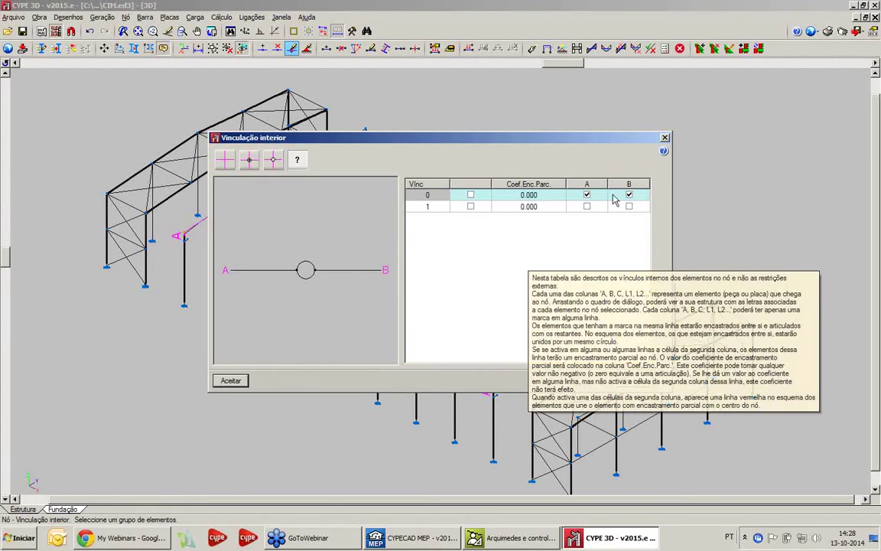
{"action": "left_click", "coordinate": [665, 137]}
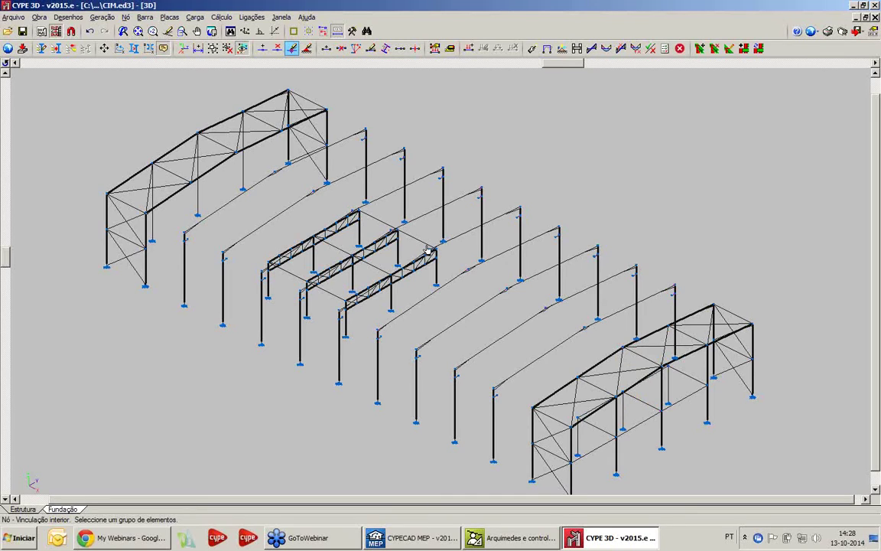
Step: Examine the load commands and the activate/deactivate options for generating the bars' self-weight loads, without applying changes
{"action": "left_click", "coordinate": [147, 17]}
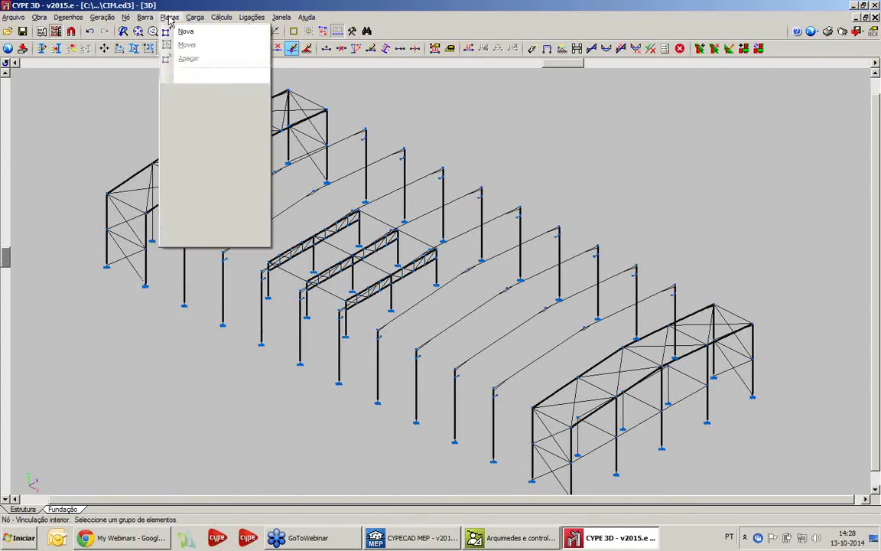
{"action": "mouse_move", "coordinate": [195, 17]}
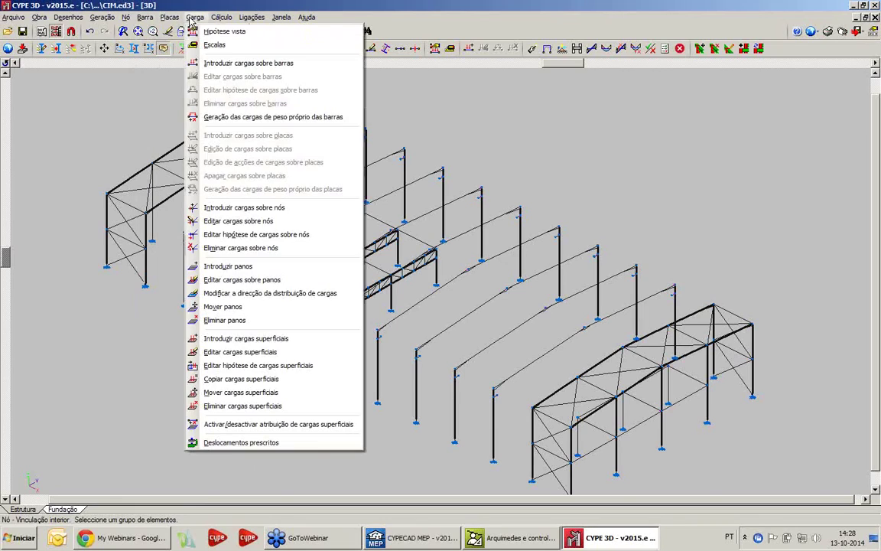
{"action": "left_click", "coordinate": [246, 121]}
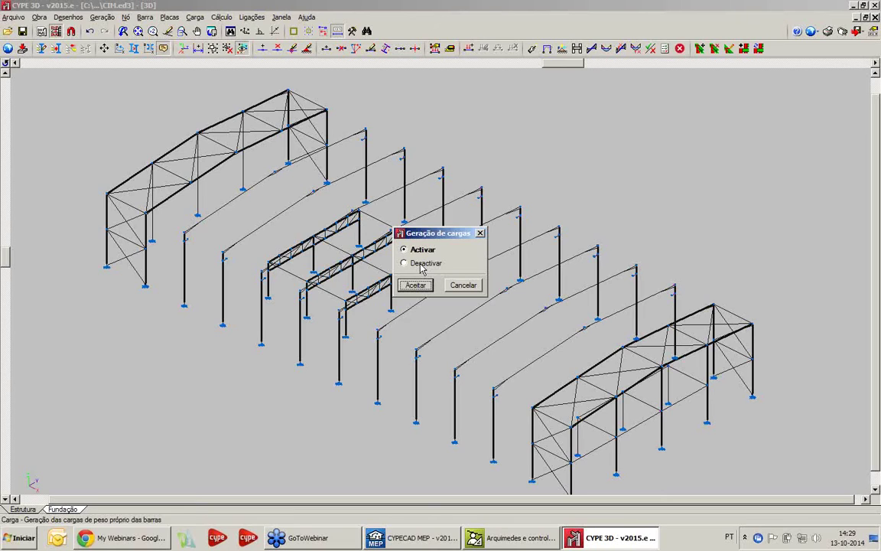
{"action": "left_click", "coordinate": [457, 285]}
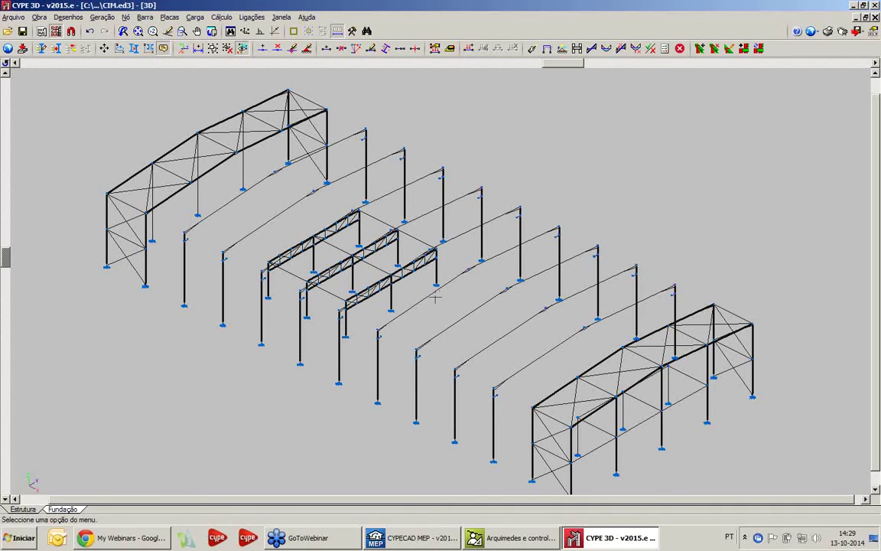
Step: Open the HE 360 A column to IPE 400 beam connection on an intermediate frame and inspect its 3D model
{"action": "middle_click_drag", "start_coordinate": [419, 307], "coordinate": [403, 299]}
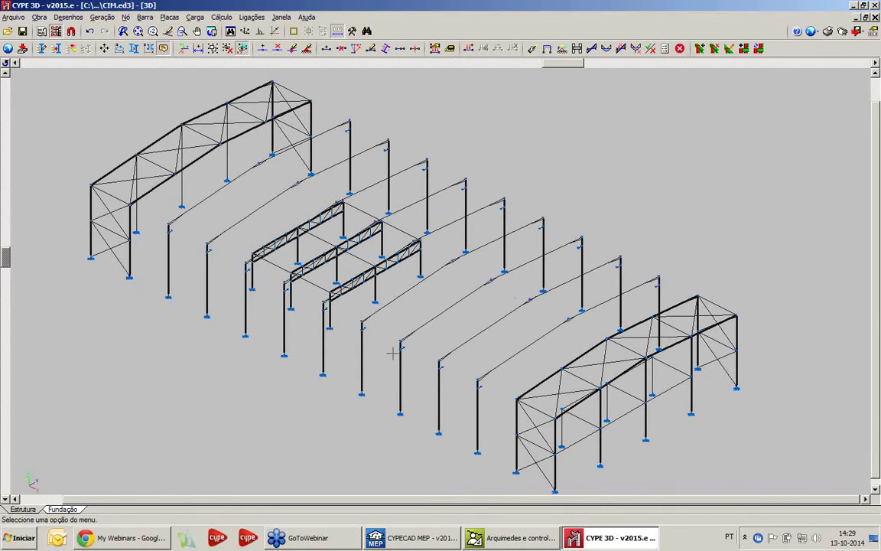
{"action": "left_click", "coordinate": [252, 18]}
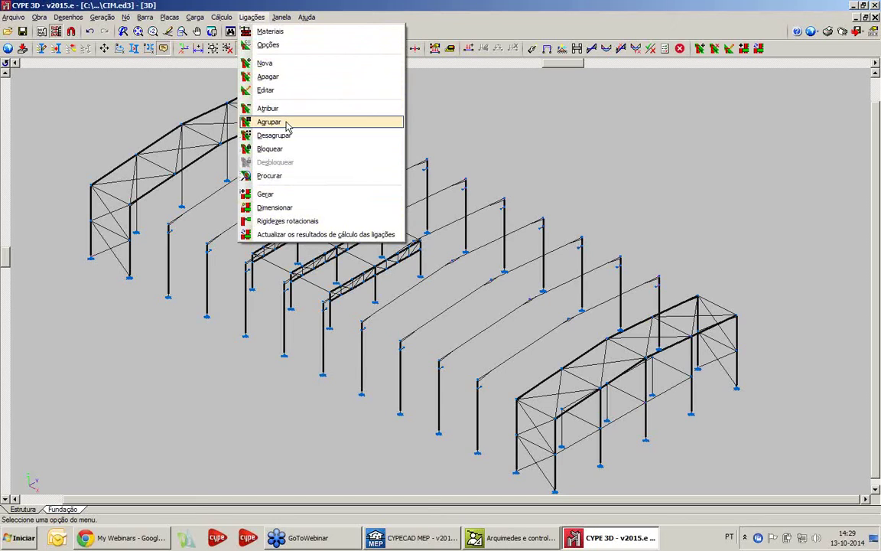
{"action": "left_click", "coordinate": [271, 91]}
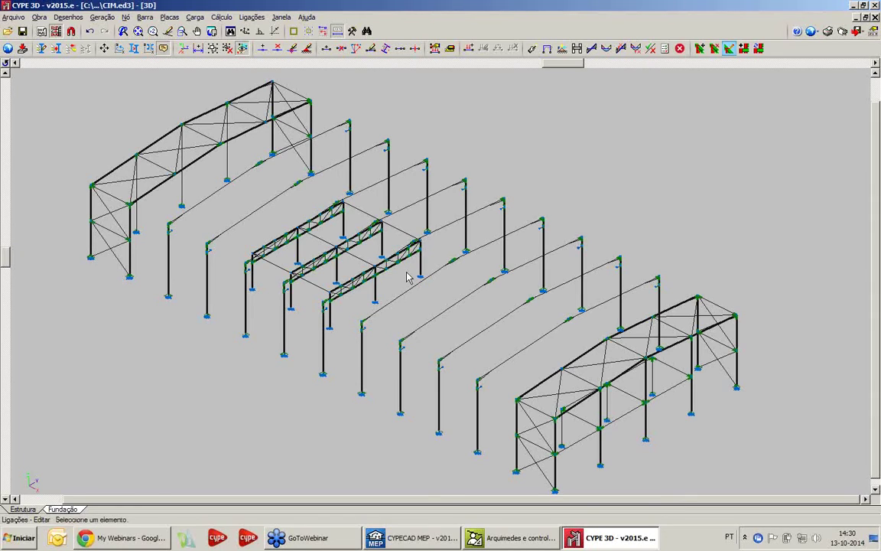
{"action": "left_click", "coordinate": [400, 339]}
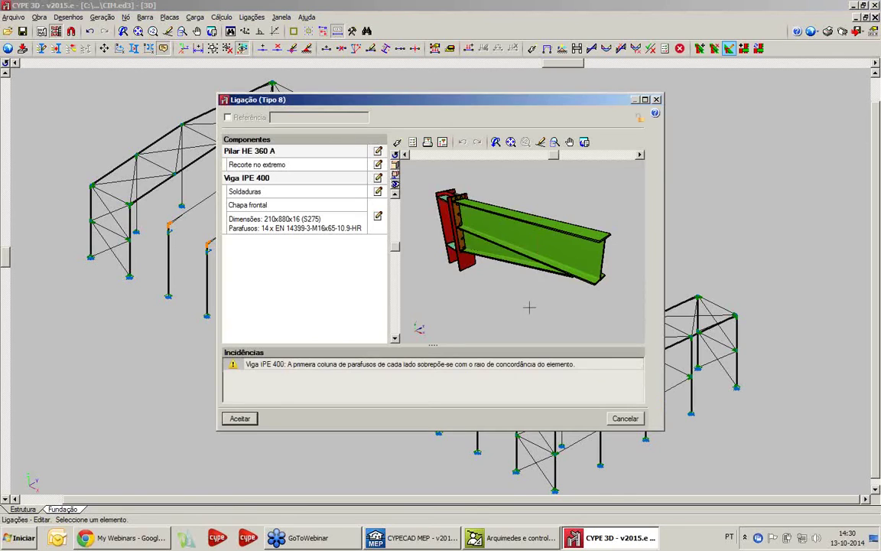
{"action": "middle_click_drag", "start_coordinate": [527, 307], "coordinate": [533, 264]}
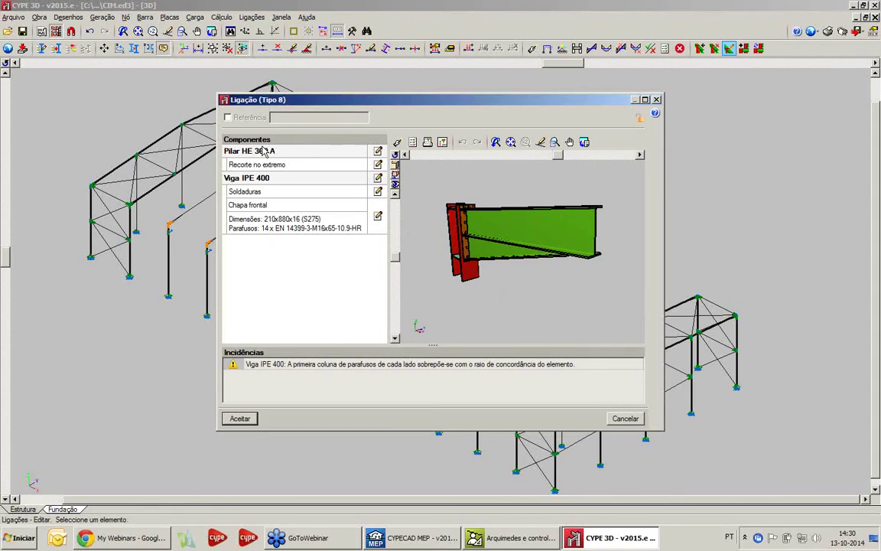
Step: Inspect the IPE 400 beam's front plate and its bolt arrangement settings, and close the connection editor without changes
{"action": "left_click", "coordinate": [378, 217]}
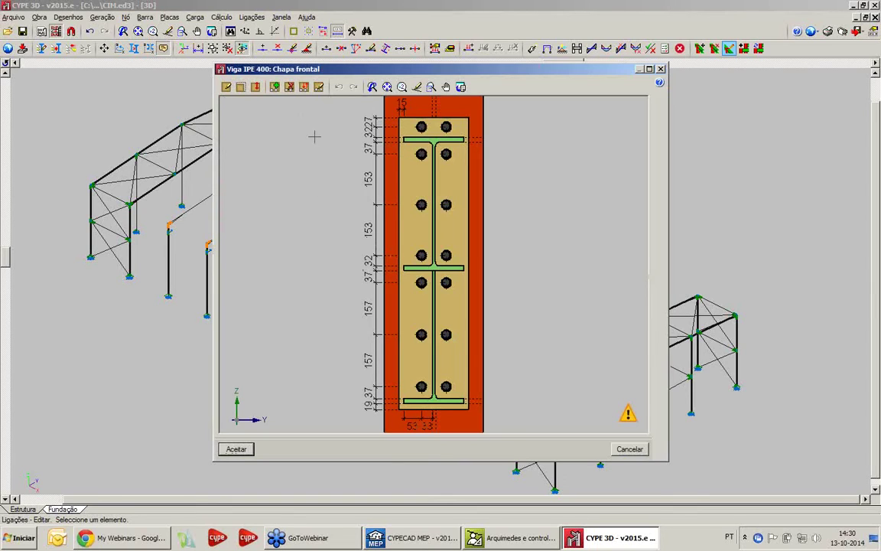
{"action": "left_click", "coordinate": [318, 86]}
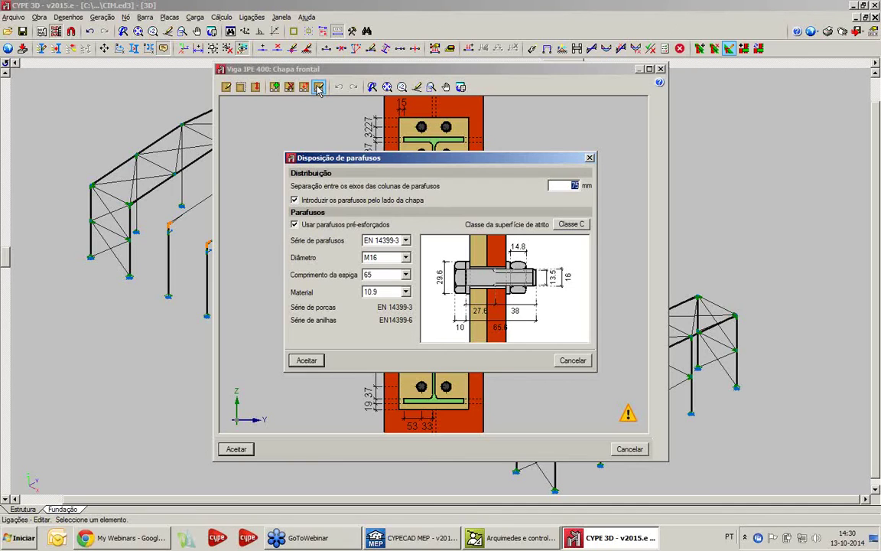
{"action": "left_click", "coordinate": [590, 158]}
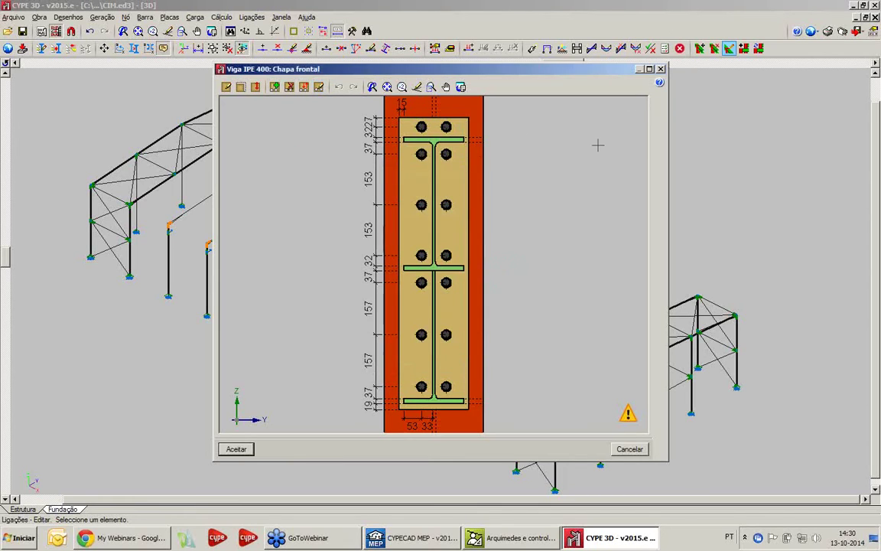
{"action": "left_click", "coordinate": [661, 70]}
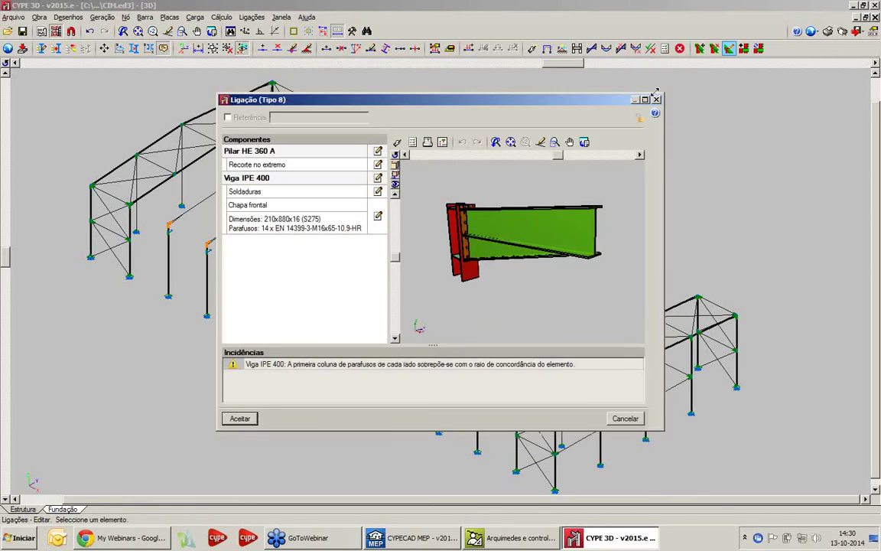
{"action": "left_click", "coordinate": [656, 100]}
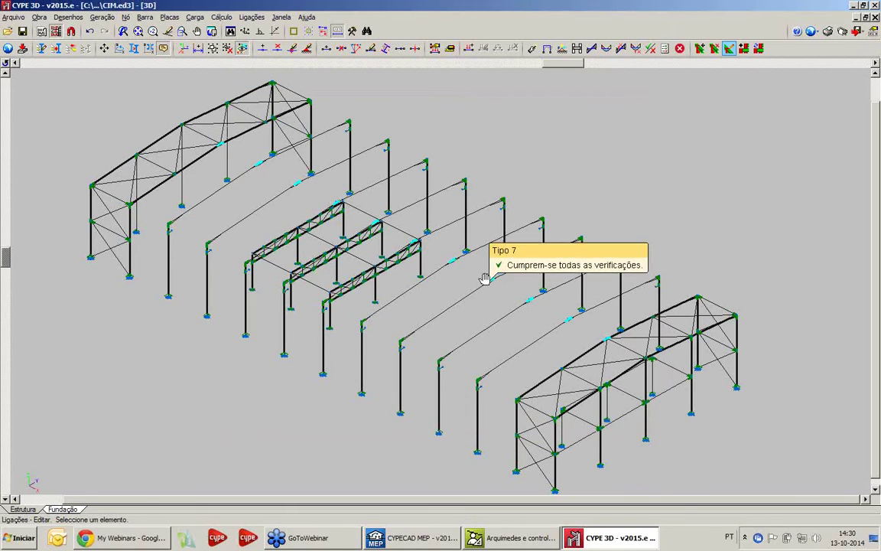
{"action": "middle_click_drag", "start_coordinate": [485, 279], "coordinate": [480, 274]}
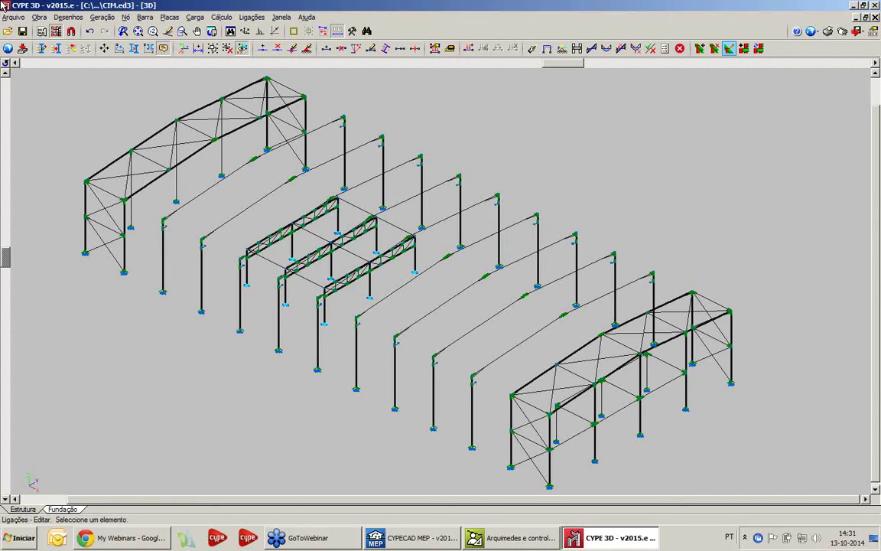
Step: Open the project "Depósito esférico 64lados" from the Webinar - Novidades folder
{"action": "left_click", "coordinate": [11, 29]}
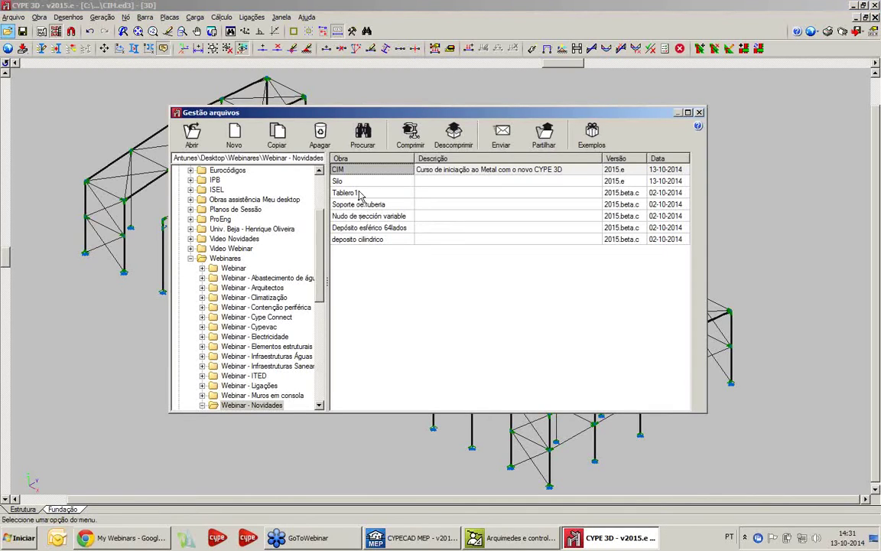
{"action": "double_click", "coordinate": [367, 229]}
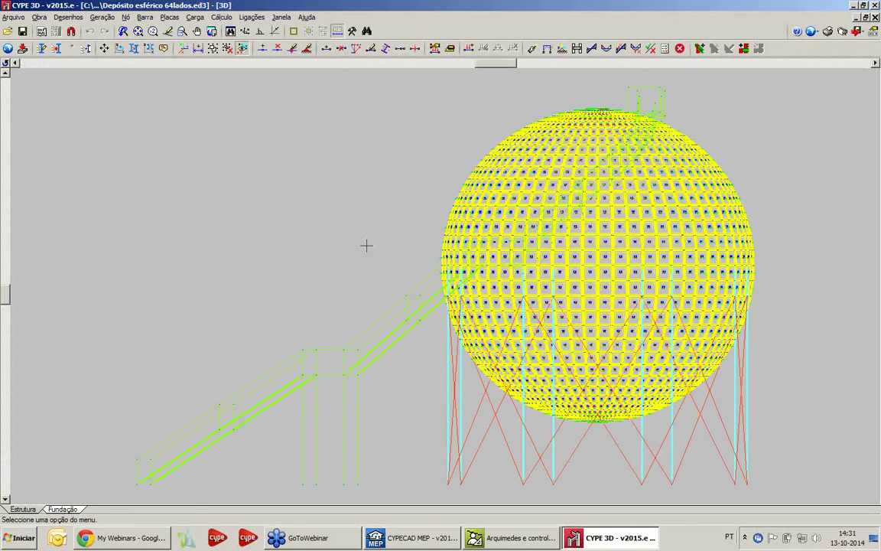
{"action": "middle_click_drag", "start_coordinate": [365, 286], "coordinate": [373, 296]}
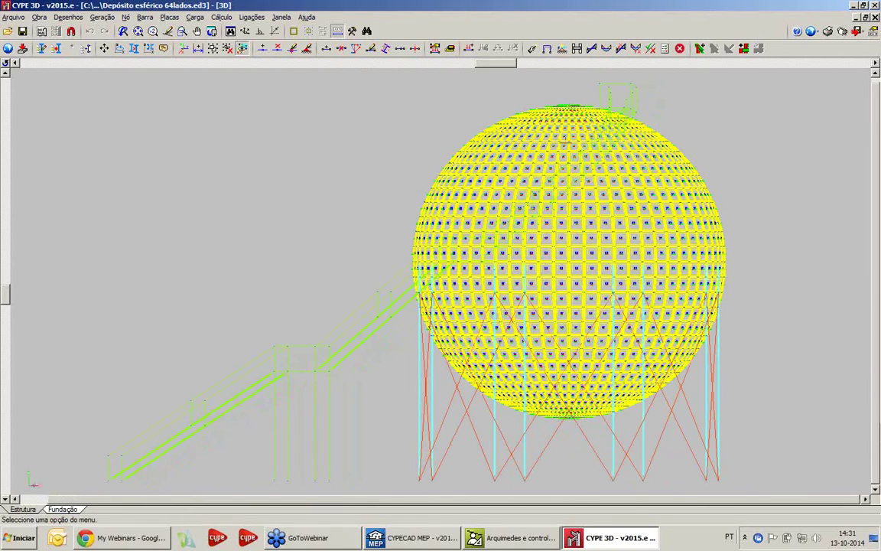
{"action": "left_click", "coordinate": [172, 19]}
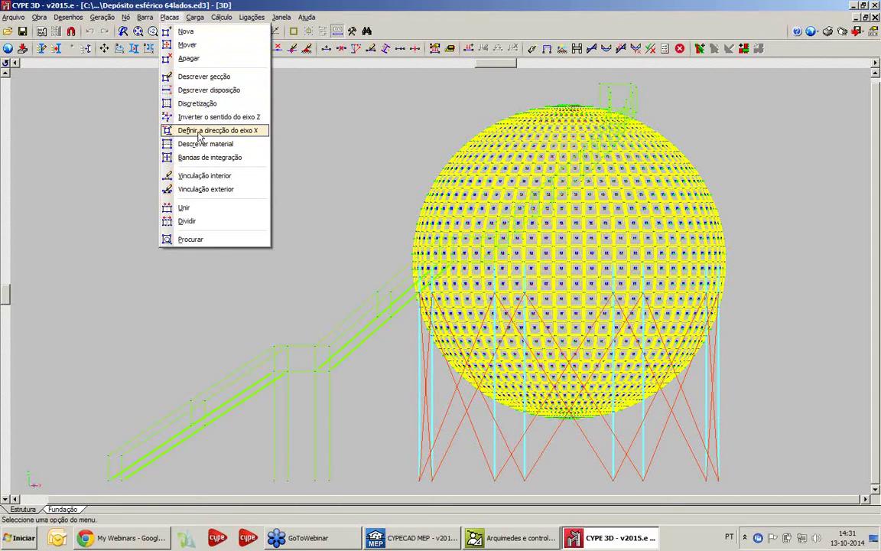
{"action": "left_click", "coordinate": [222, 209]}
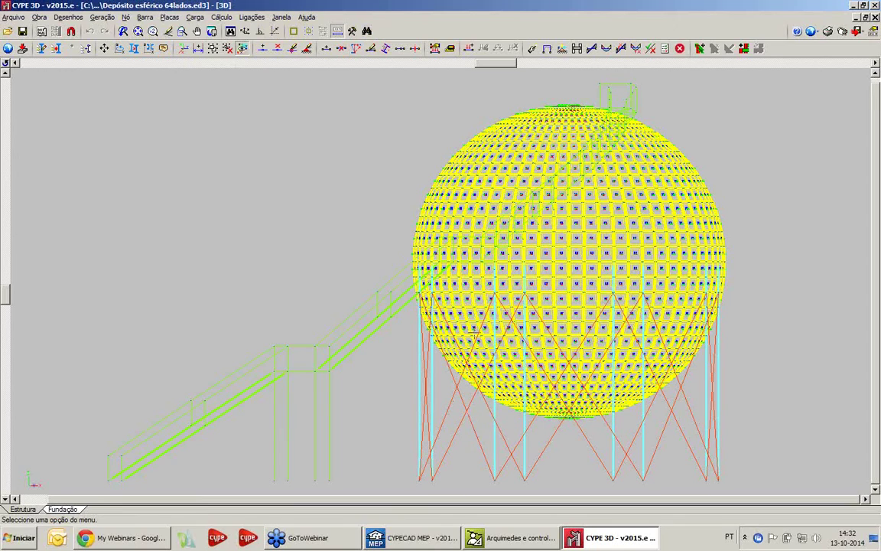
Step: Inspect the complete spherical tank structure with its stair and braced columns in the rendered 3D view, and close that view
{"action": "left_click", "coordinate": [35, 17]}
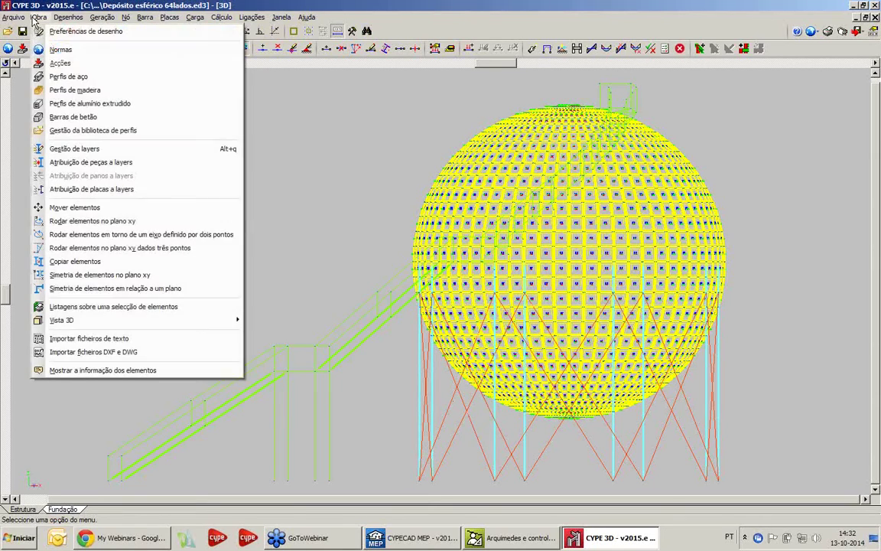
{"action": "mouse_move", "coordinate": [76, 320]}
{"action": "left_click", "coordinate": [277, 320]}
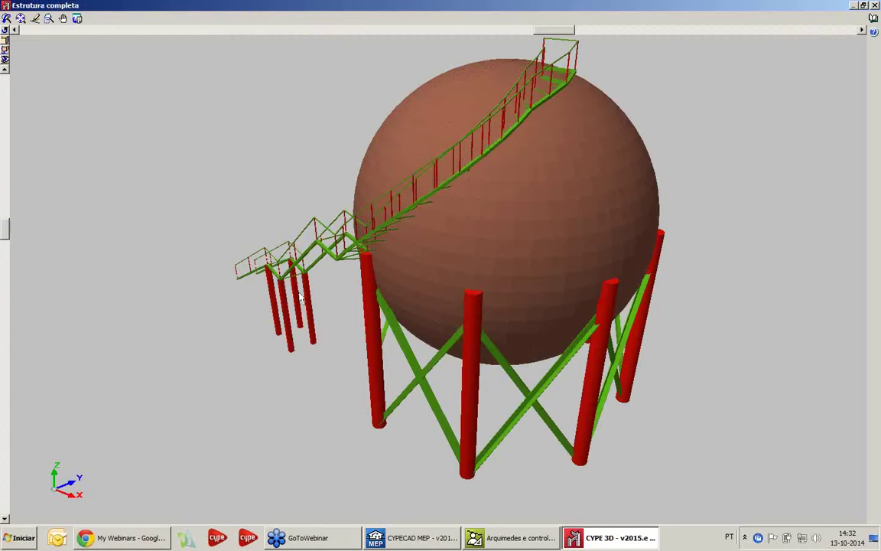
{"action": "middle_click_drag", "start_coordinate": [313, 304], "coordinate": [371, 115], "text": "shift"}
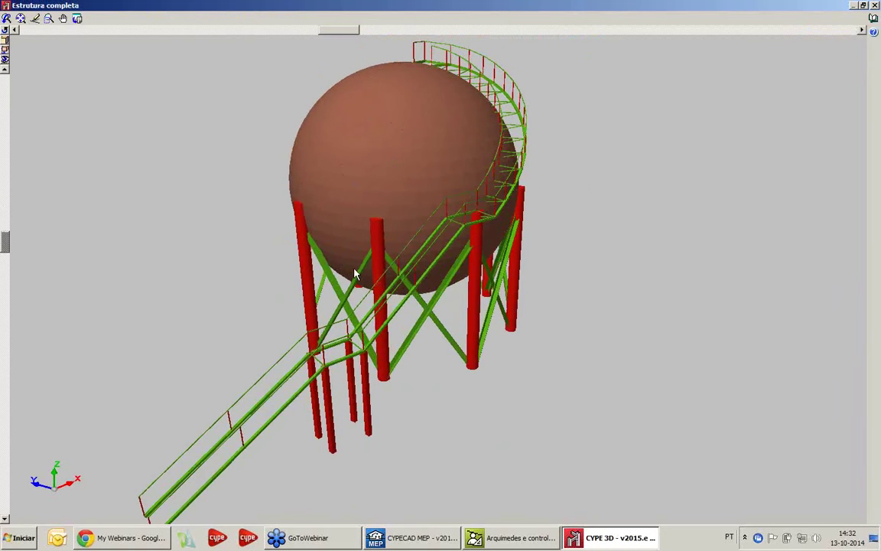
{"action": "middle_click_drag", "start_coordinate": [318, 241], "coordinate": [538, 247], "text": "shift"}
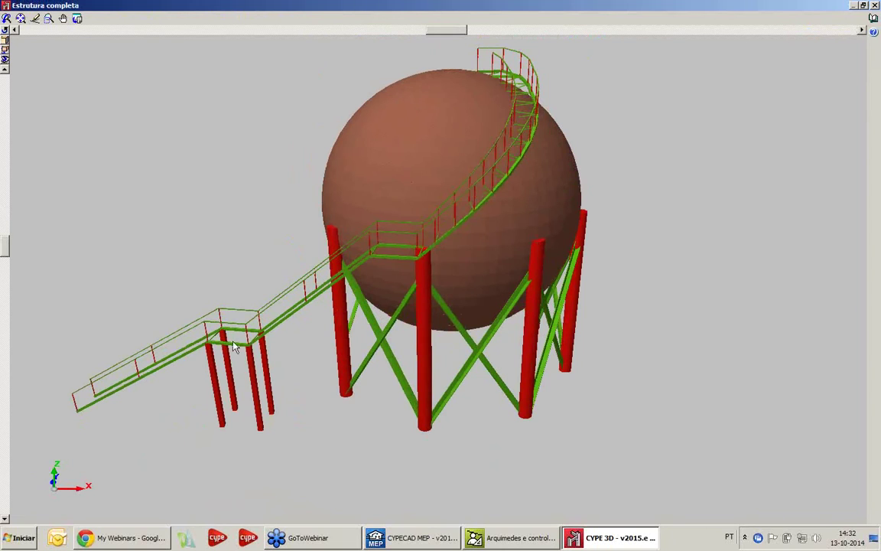
{"action": "middle_click_drag", "start_coordinate": [419, 246], "coordinate": [464, 230], "text": "shift"}
{"action": "scroll", "coordinate": [465, 230], "scroll_direction": "up", "scroll_amount": 5}
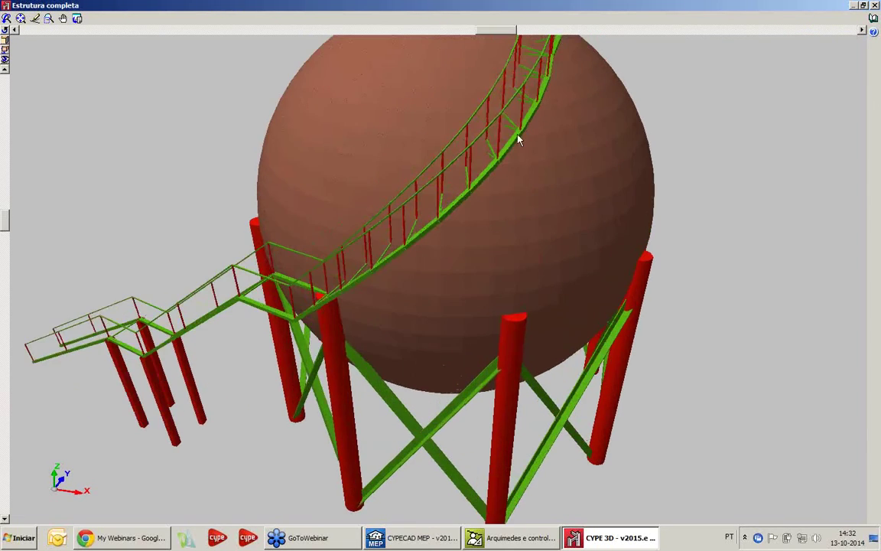
{"action": "scroll", "coordinate": [549, 228], "scroll_direction": "down", "scroll_amount": 3}
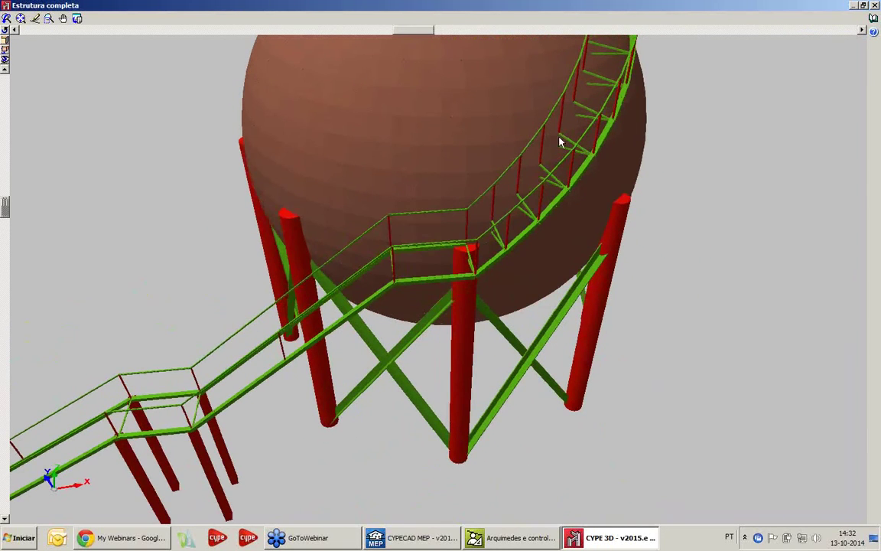
{"action": "middle_click_drag", "start_coordinate": [561, 141], "coordinate": [528, 183], "text": "shift"}
{"action": "scroll", "coordinate": [519, 170], "scroll_direction": "up", "scroll_amount": 3}
{"action": "scroll", "coordinate": [519, 169], "scroll_direction": "down", "scroll_amount": 3}
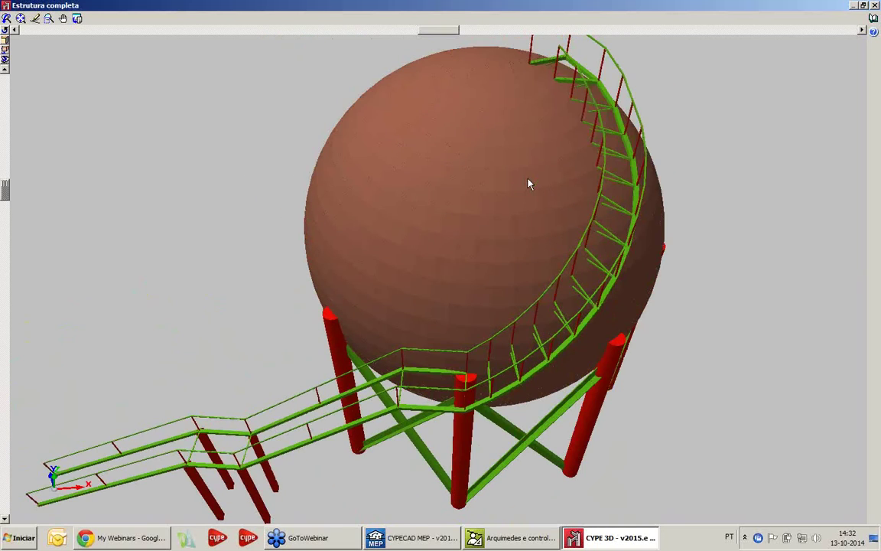
{"action": "scroll", "coordinate": [530, 185], "scroll_direction": "up", "scroll_amount": 3}
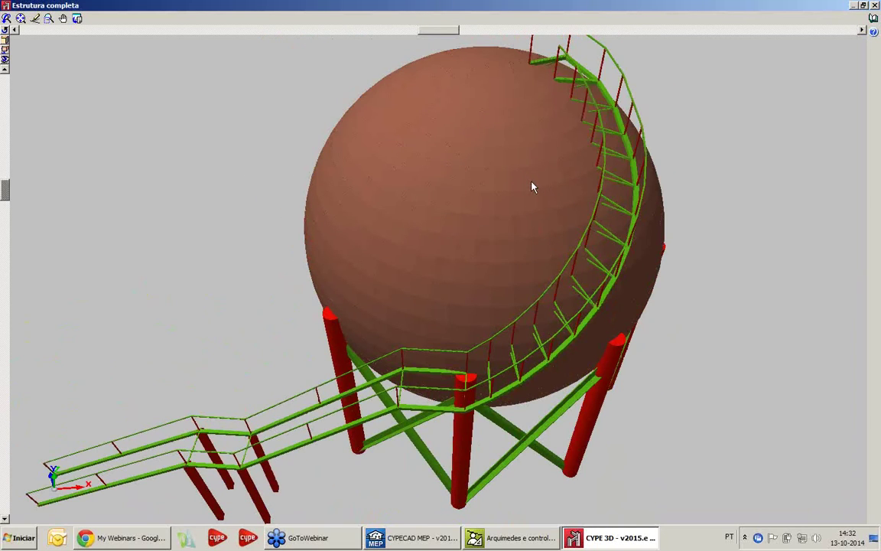
{"action": "left_click", "coordinate": [875, 5]}
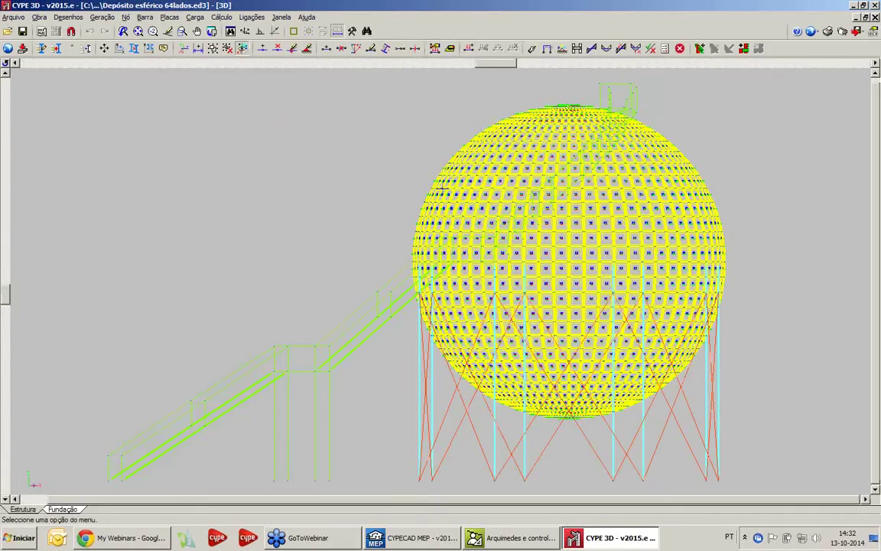
Step: Check the section description of a plate on the spherical tank, covering its thickness and Winkler modulus option, without changing values
{"action": "left_click", "coordinate": [164, 18]}
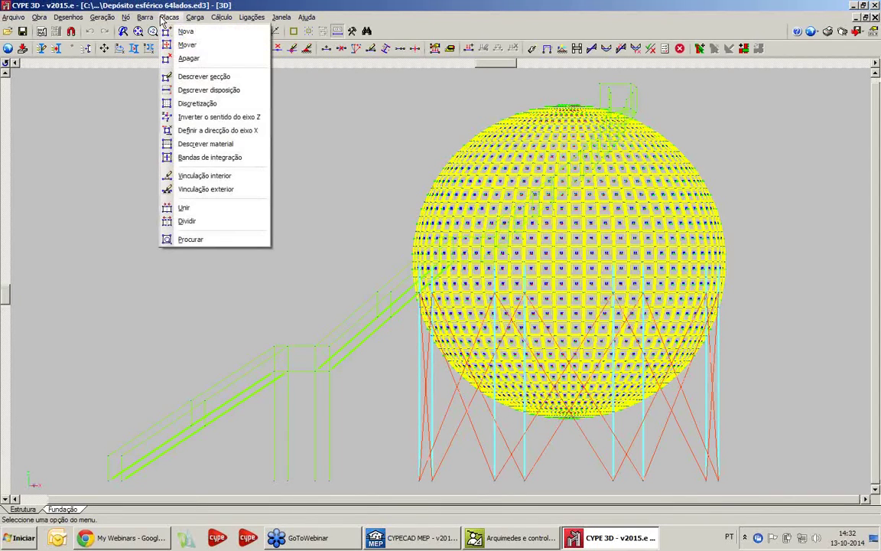
{"action": "left_click", "coordinate": [195, 76]}
{"action": "left_click", "coordinate": [483, 243]}
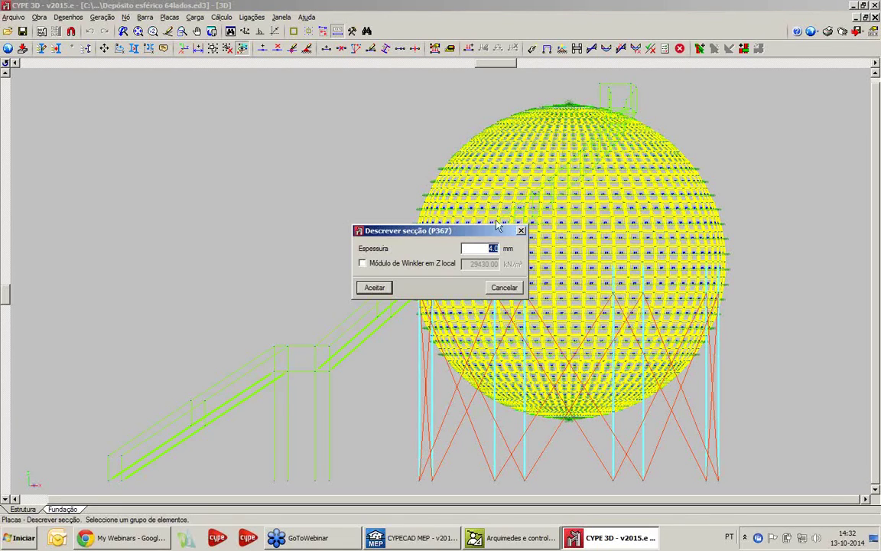
{"action": "key", "text": "Return"}
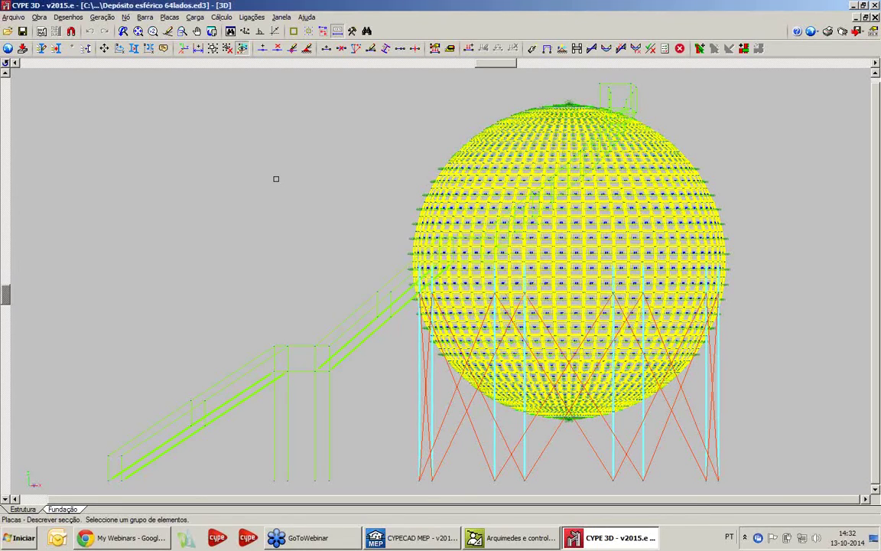
Step: Open the project "CIM" from the Webinar - Novidades folder
{"action": "left_click", "coordinate": [13, 17]}
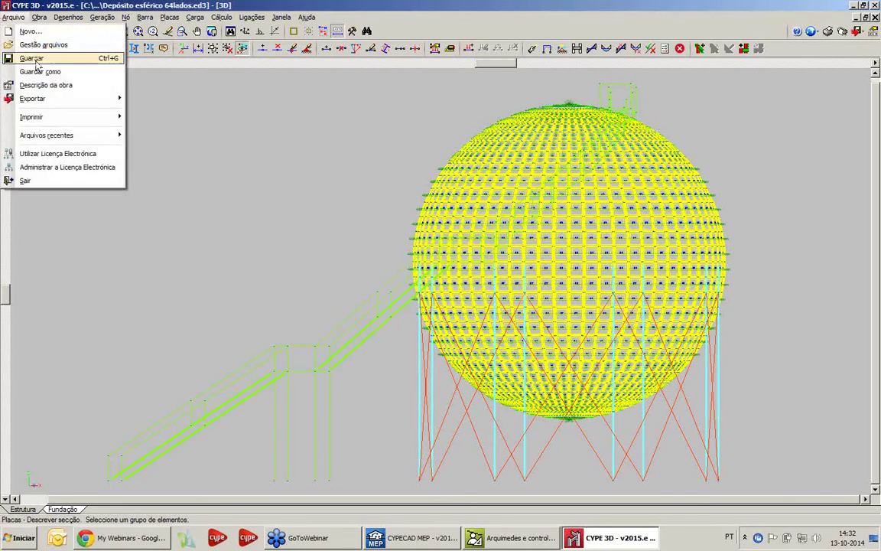
{"action": "left_click", "coordinate": [31, 43]}
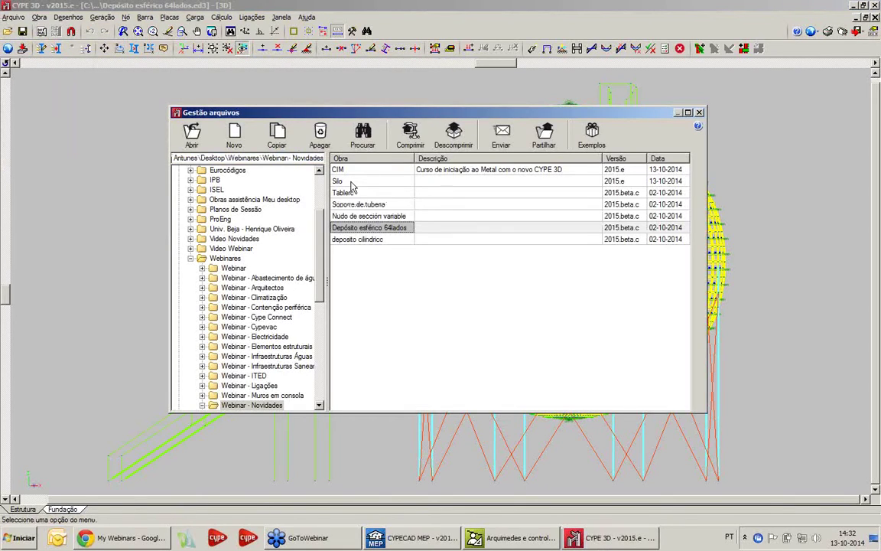
{"action": "double_click", "coordinate": [349, 170]}
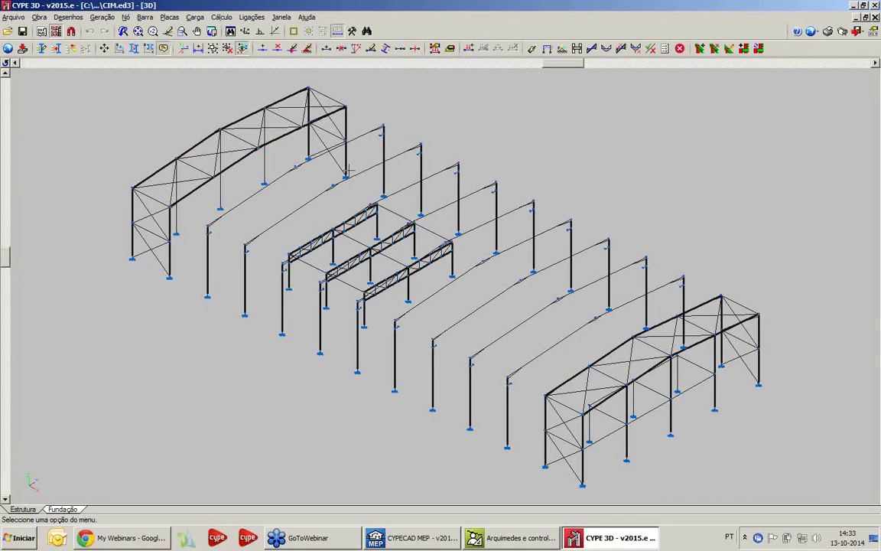
Step: Open the deformed shape and isovalues view of the steel hall, and turn the structure overlay on and off again
{"action": "left_click", "coordinate": [221, 17]}
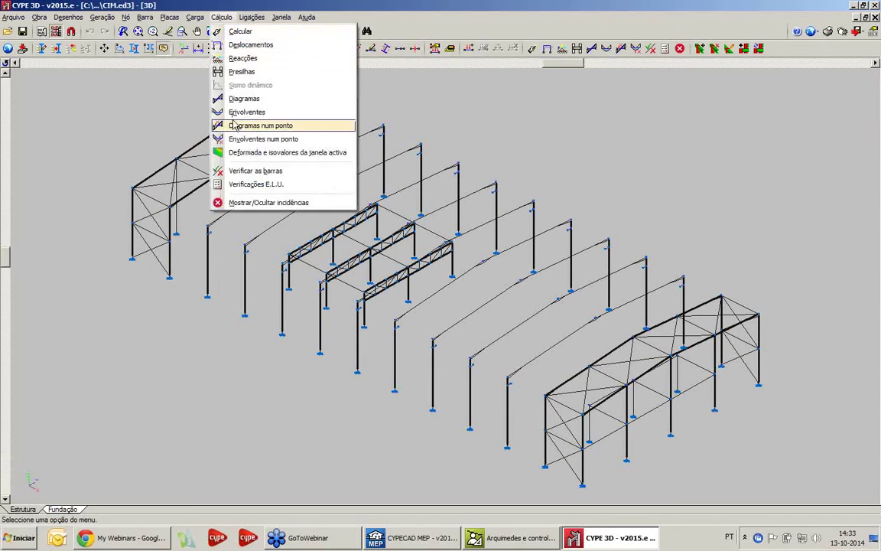
{"action": "left_click", "coordinate": [261, 152]}
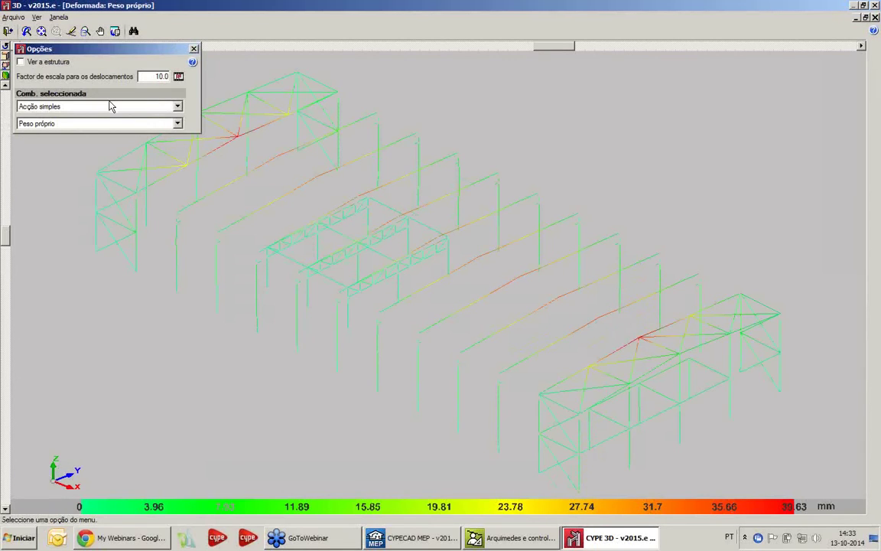
{"action": "left_click", "coordinate": [29, 62]}
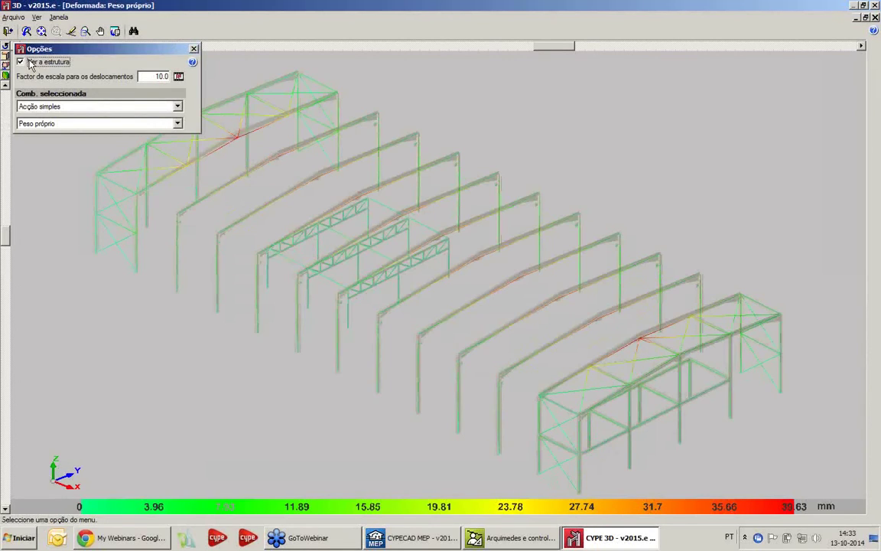
{"action": "left_click", "coordinate": [30, 63]}
Step: Display the hall's deformed shape for the simple action V(0°) H3
{"action": "left_click", "coordinate": [95, 107]}
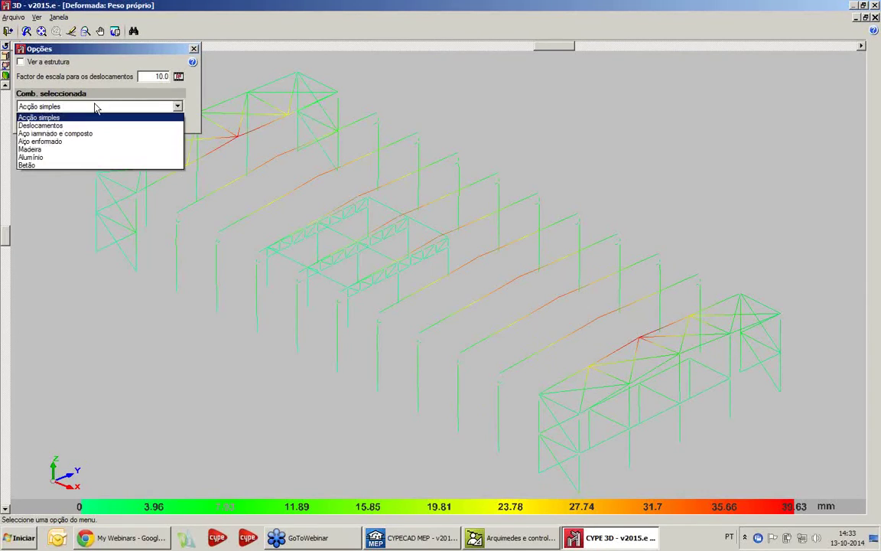
{"action": "left_click", "coordinate": [95, 108]}
{"action": "left_click", "coordinate": [88, 123]}
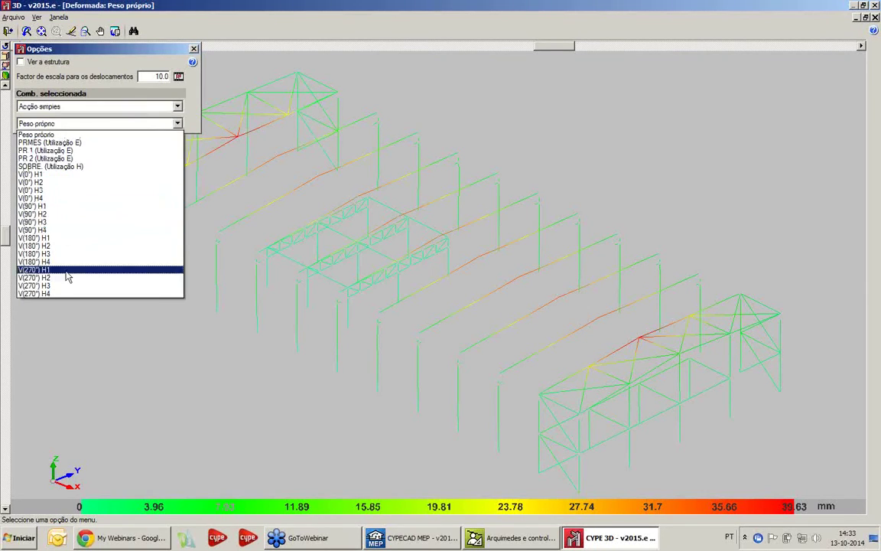
{"action": "left_click", "coordinate": [67, 189]}
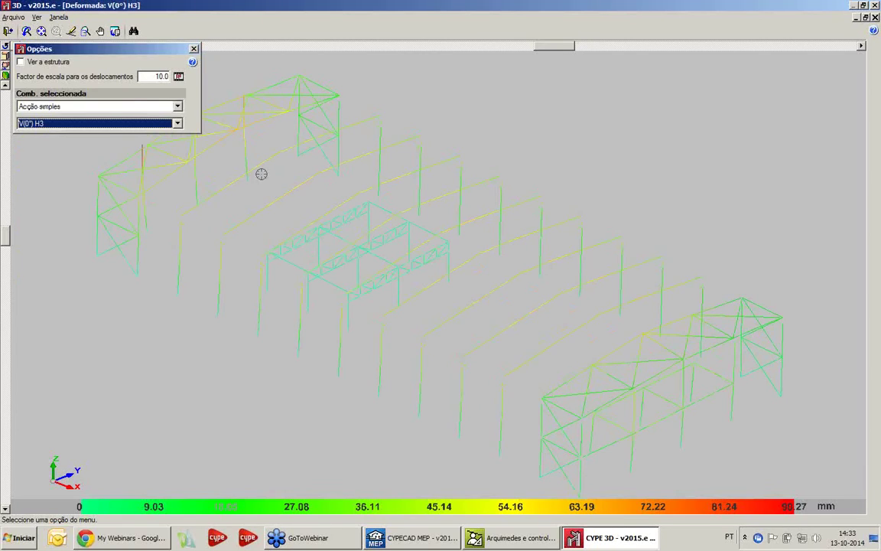
Step: Examine the available combination types for the deformed shape without changing the selection, and close the deformation view
{"action": "left_click", "coordinate": [124, 108]}
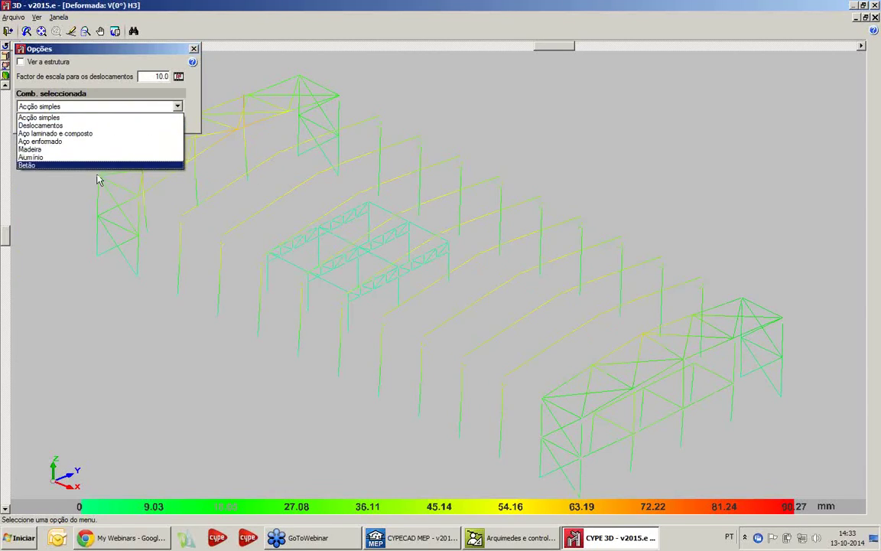
{"action": "left_click", "coordinate": [110, 74]}
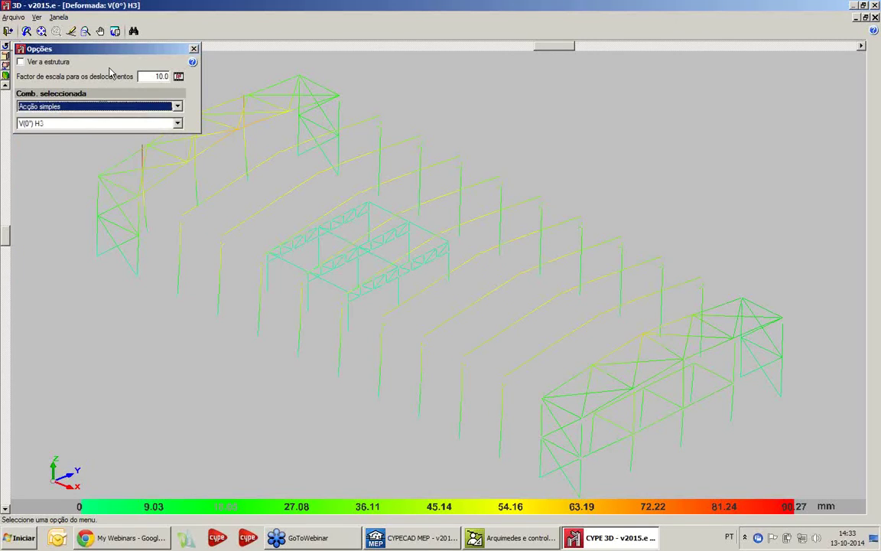
{"action": "left_click", "coordinate": [193, 49]}
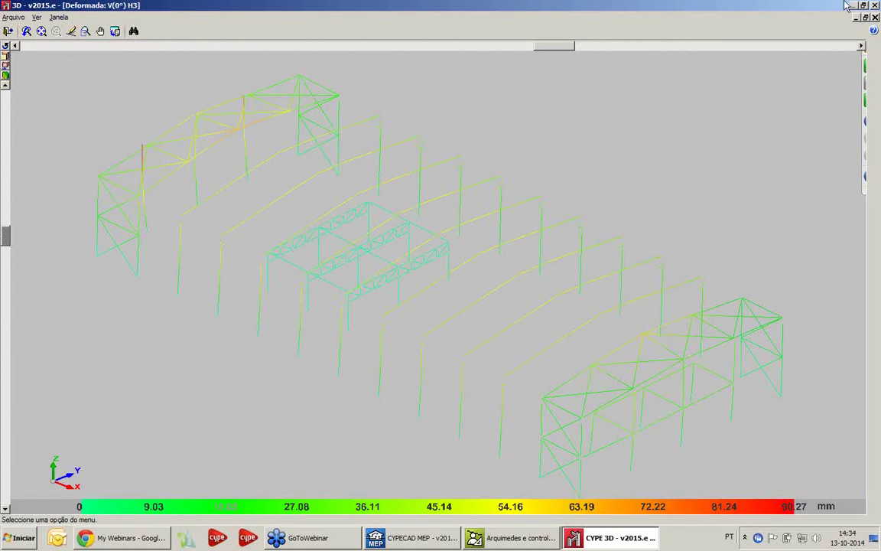
{"action": "left_click", "coordinate": [875, 17]}
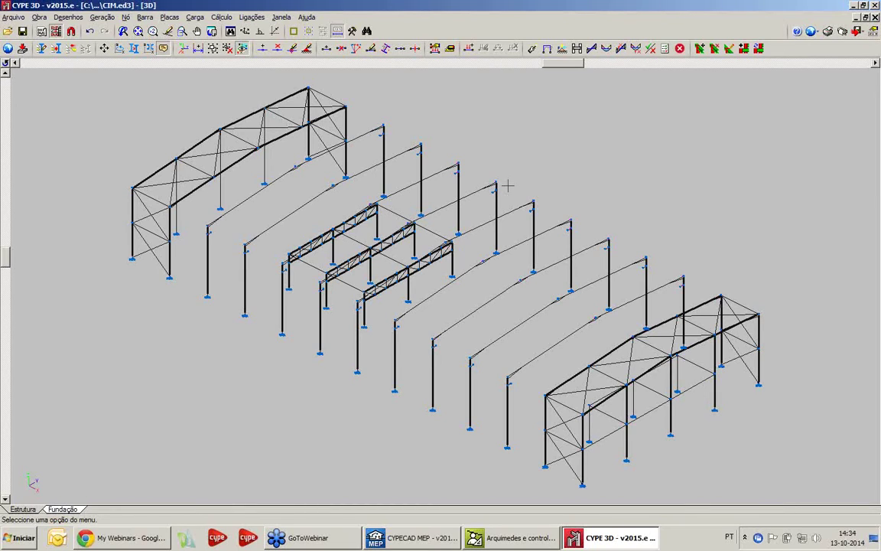
Step: Exit CYPE 3D, saving the CIM project, and minimise the CYPE 2015 launcher window
{"action": "left_click", "coordinate": [875, 5]}
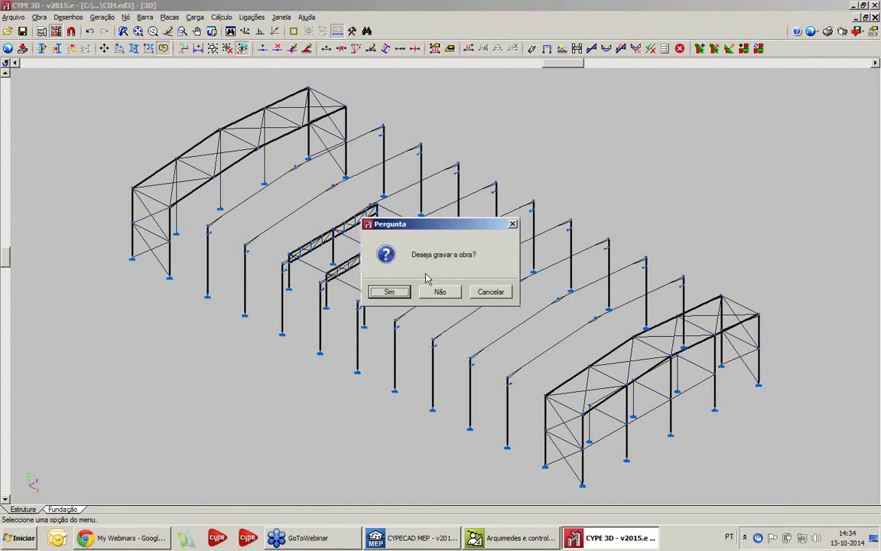
{"action": "left_click", "coordinate": [391, 291]}
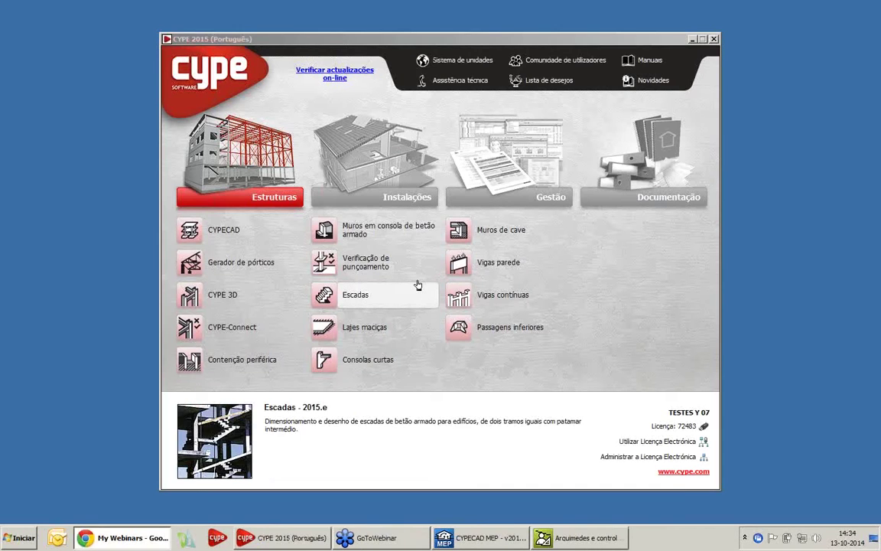
{"action": "left_click", "coordinate": [693, 40]}
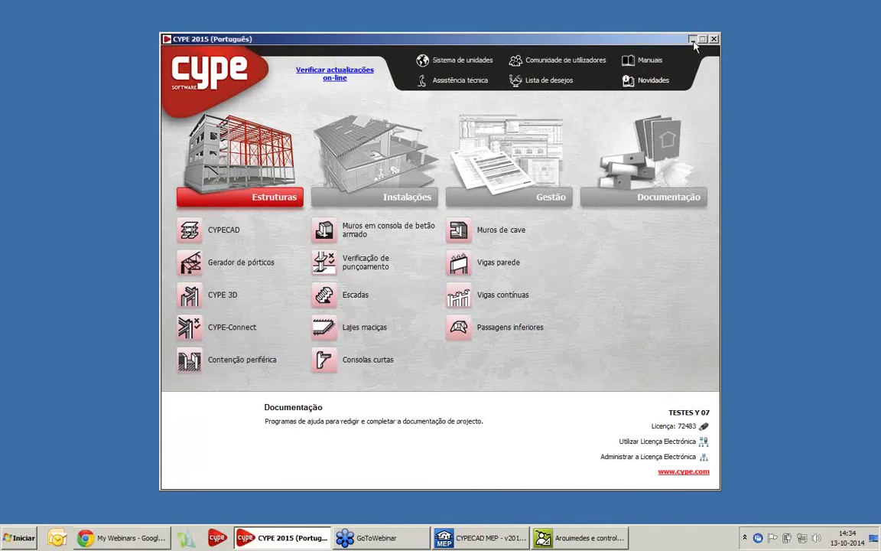
Step: Switch to CYPECAD MEP and open the systems data of the autonomous fraction HU1 for editing
{"action": "left_click", "coordinate": [403, 538]}
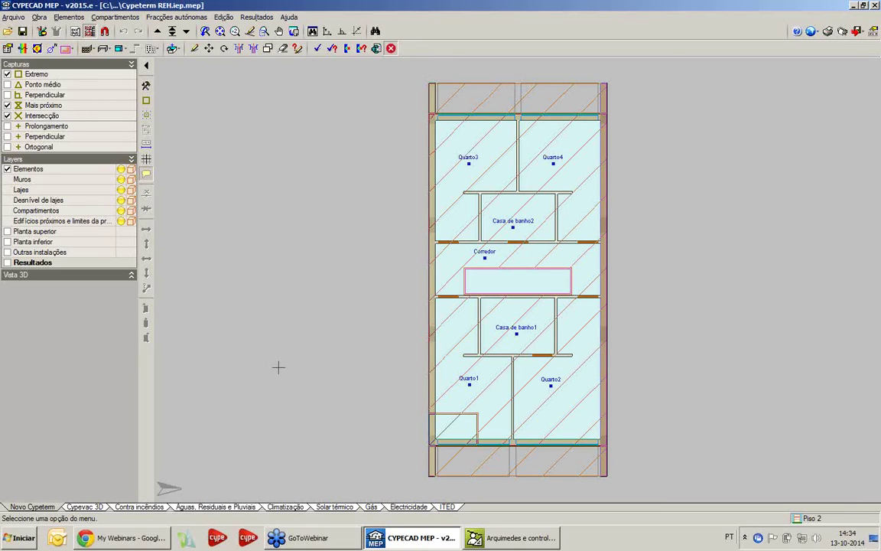
{"action": "left_click", "coordinate": [173, 18]}
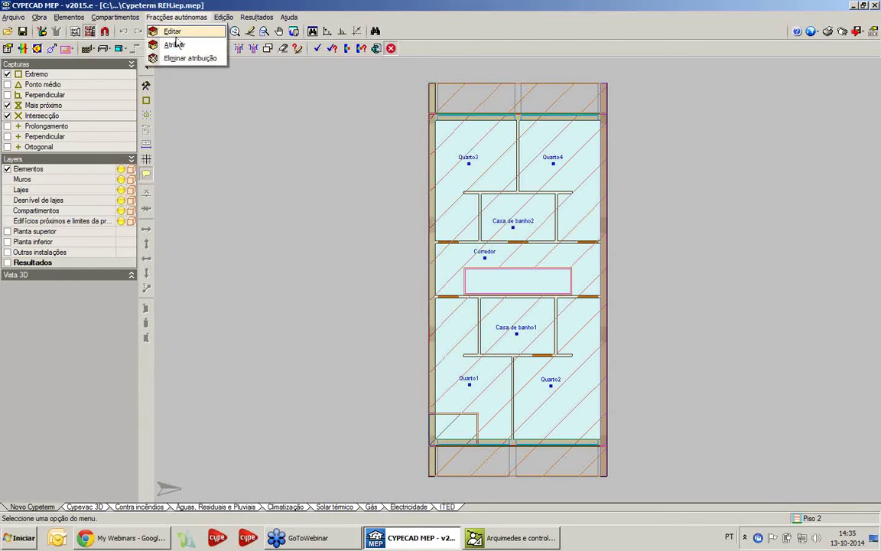
{"action": "left_click", "coordinate": [172, 31]}
{"action": "left_click", "coordinate": [367, 164]}
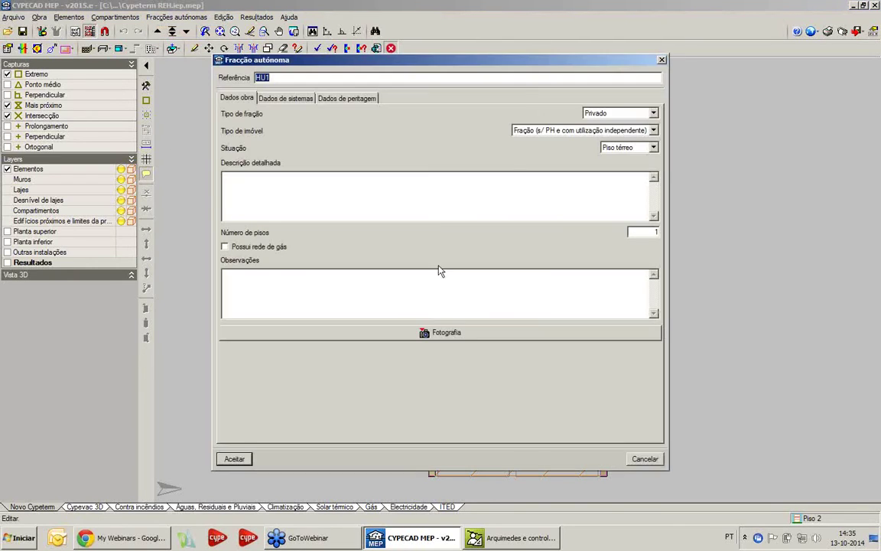
{"action": "left_click", "coordinate": [302, 99]}
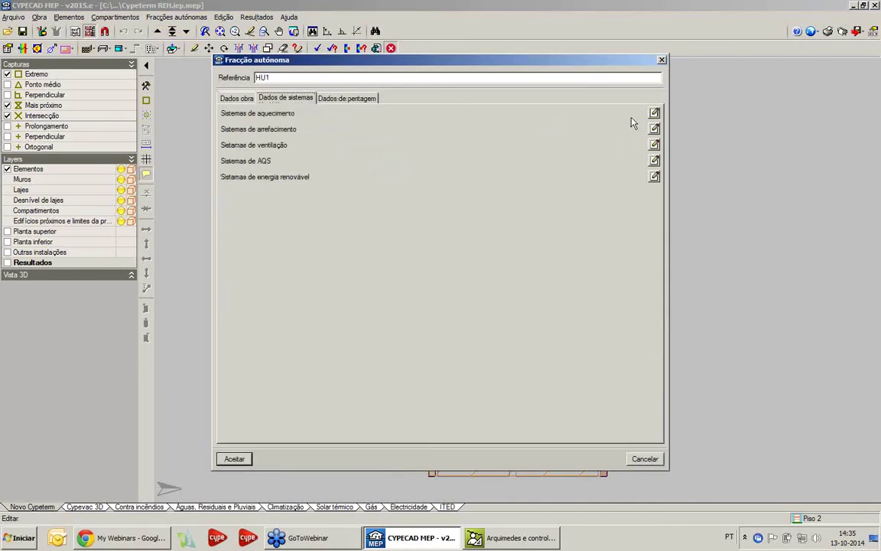
Step: Inspect the fraction's heating systems without changes, and open the additional data of its Solar renewable energy system
{"action": "left_click", "coordinate": [655, 113]}
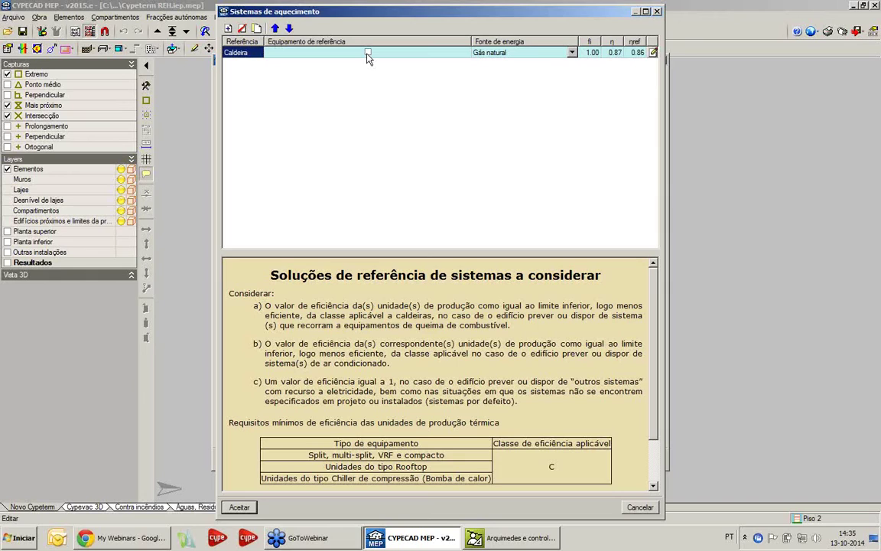
{"action": "left_click", "coordinate": [657, 11]}
{"action": "left_click", "coordinate": [654, 176]}
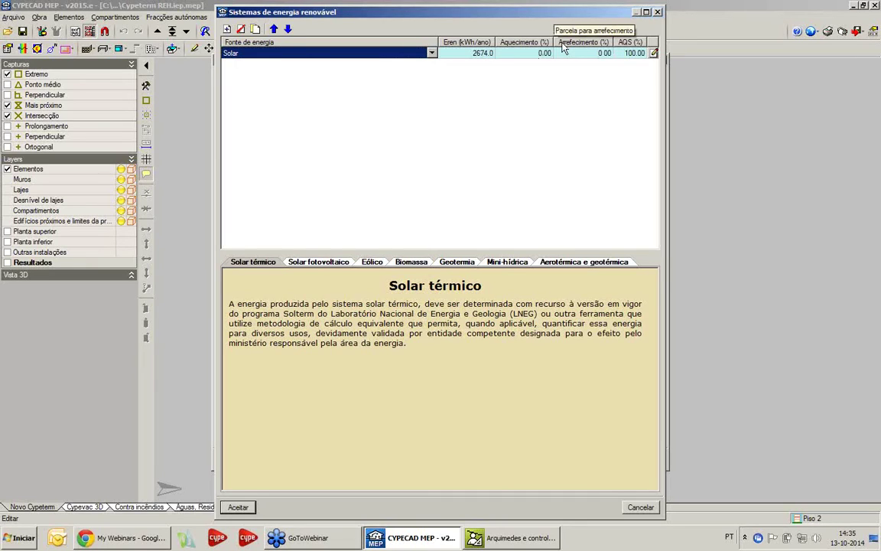
{"action": "left_click", "coordinate": [654, 53]}
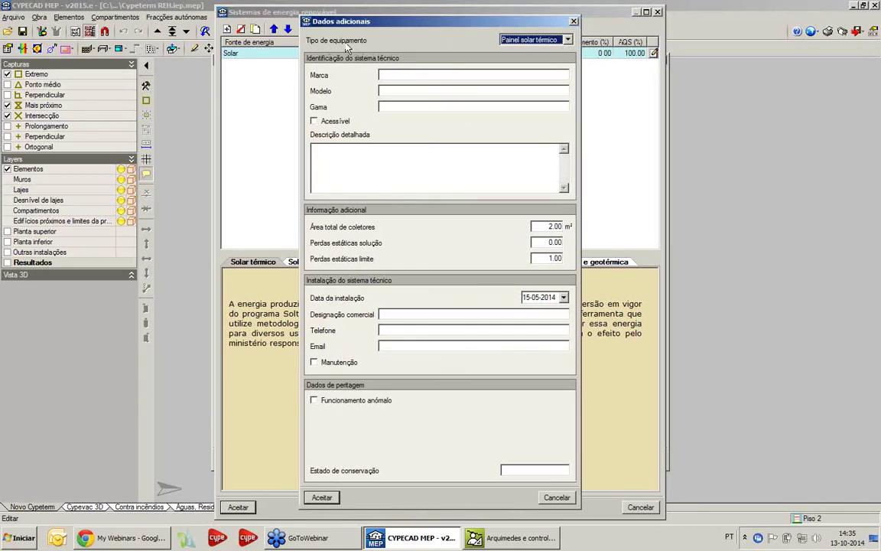
Step: Check the equipment types available for the Solar system's additional data, and close the HU1 fraction's dialogs without changes
{"action": "left_click", "coordinate": [567, 42]}
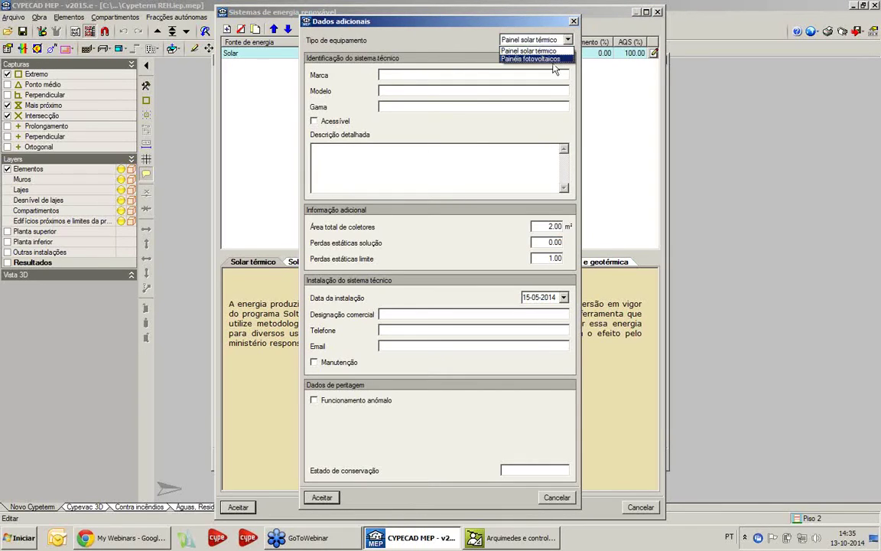
{"action": "left_click", "coordinate": [553, 21]}
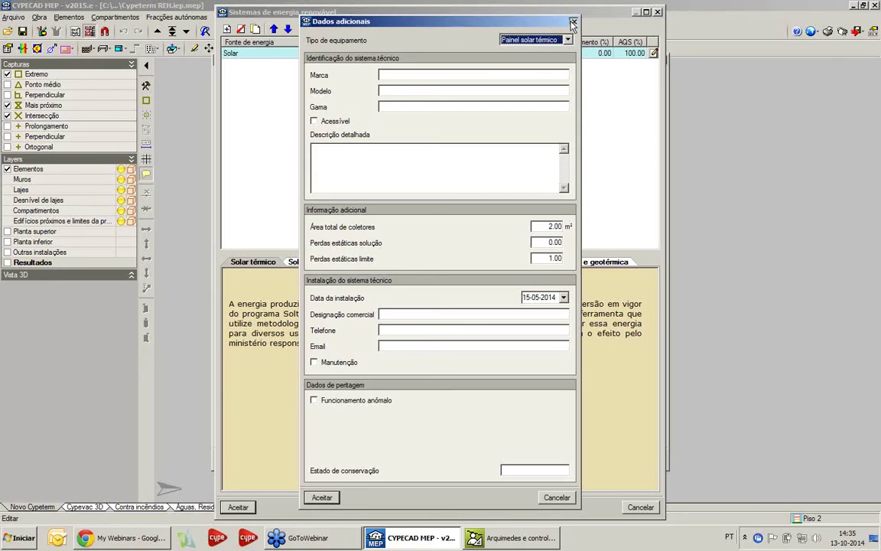
{"action": "left_click", "coordinate": [574, 21]}
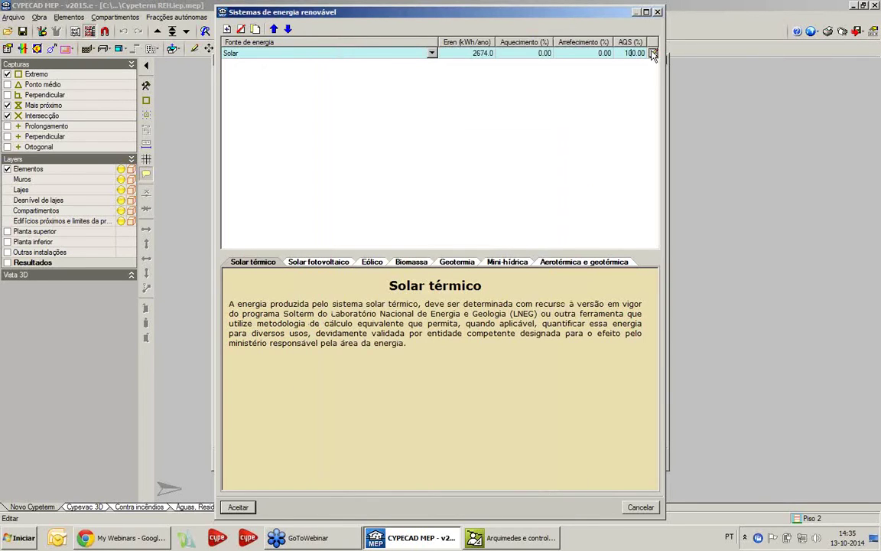
{"action": "left_click", "coordinate": [657, 13]}
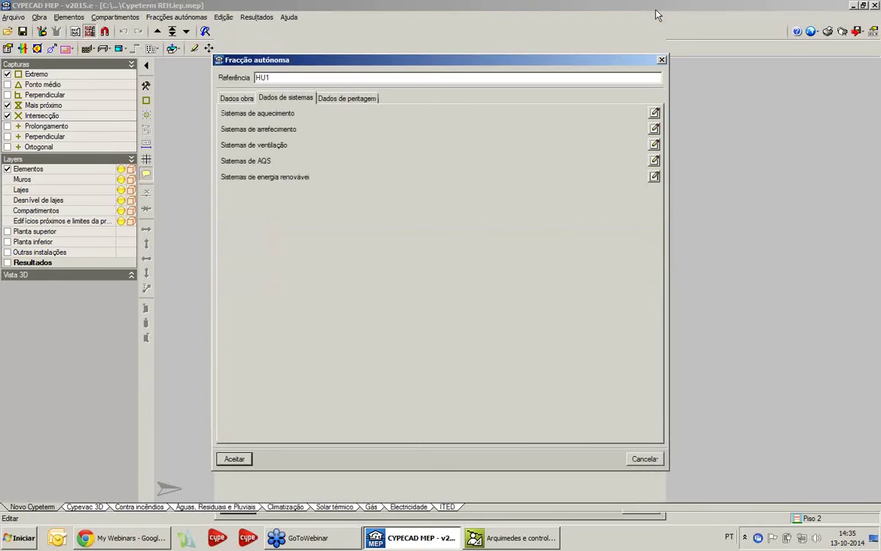
{"action": "left_click", "coordinate": [661, 62]}
Step: Generate the "Cumprimento das exigências do REH" document, examine its tables down to the Porta madeira row, and close the report
{"action": "left_click", "coordinate": [563, 147]}
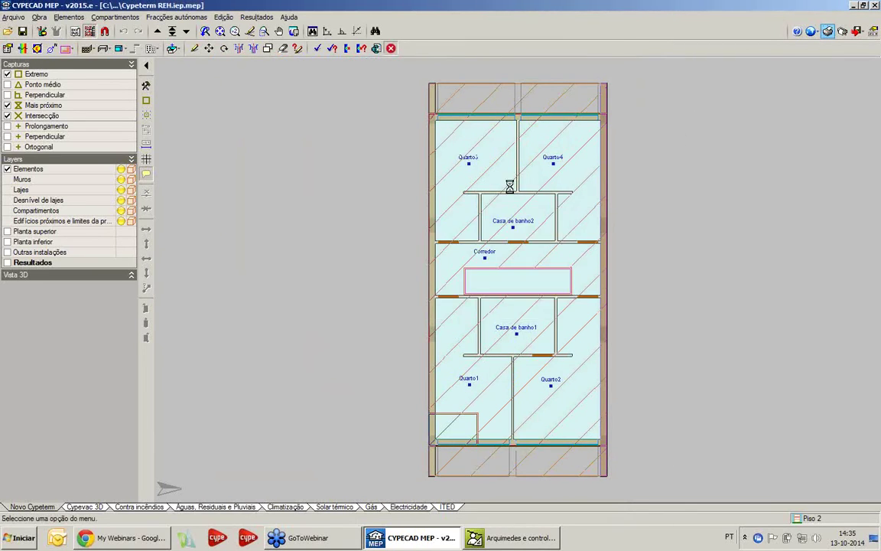
{"action": "left_click", "coordinate": [320, 394]}
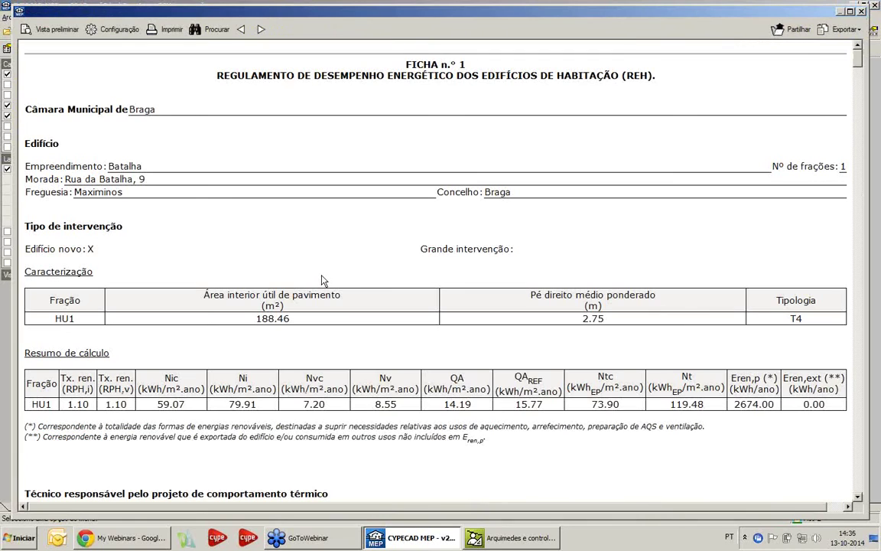
{"action": "scroll", "coordinate": [322, 279], "scroll_direction": "down", "scroll_amount": 15}
{"action": "scroll", "coordinate": [322, 281], "scroll_direction": "down", "scroll_amount": 10}
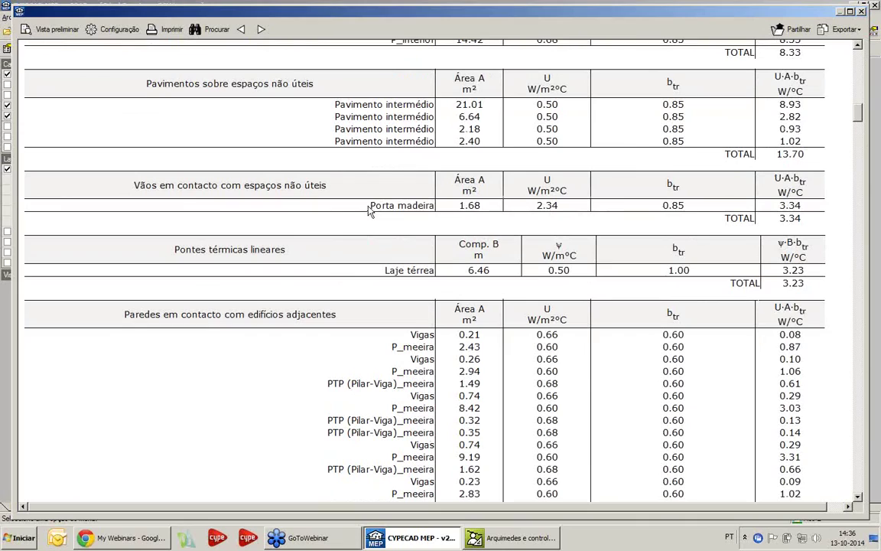
{"action": "left_click_drag", "start_coordinate": [368, 210], "coordinate": [511, 214]}
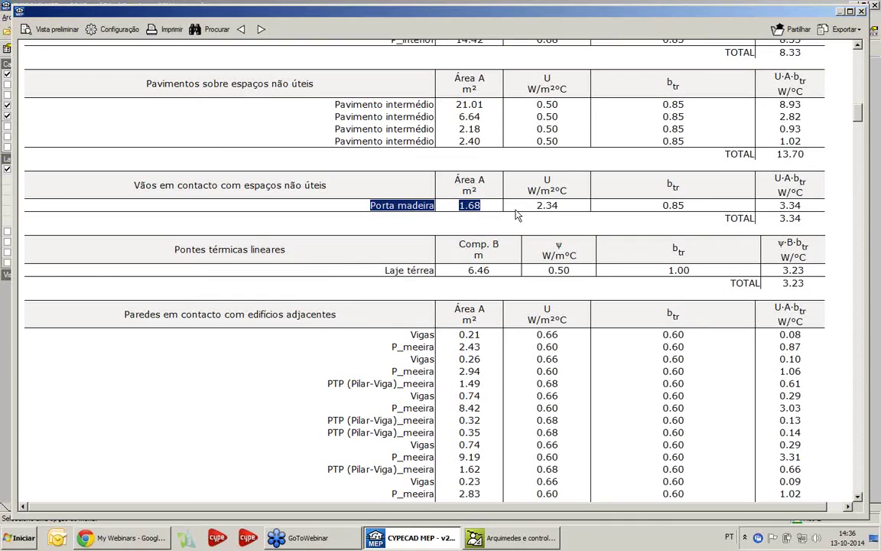
{"action": "left_click", "coordinate": [862, 11]}
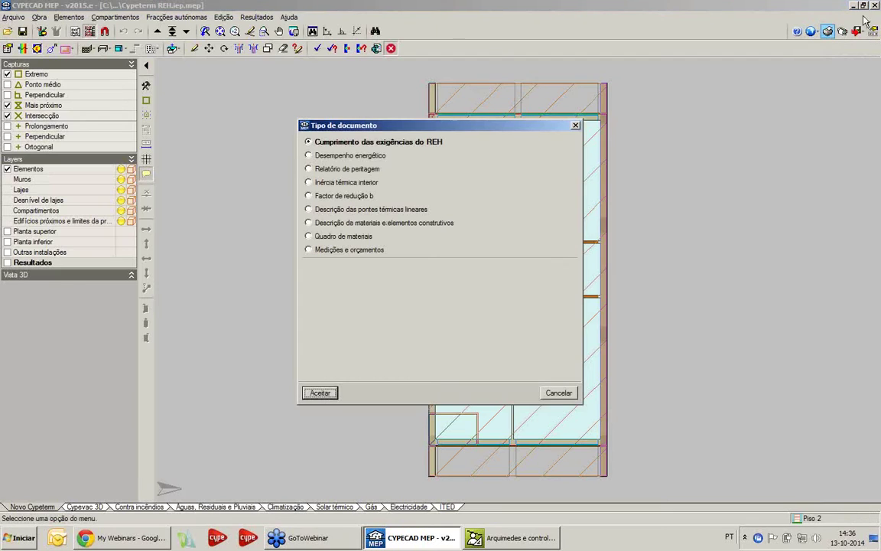
{"action": "left_click", "coordinate": [575, 124]}
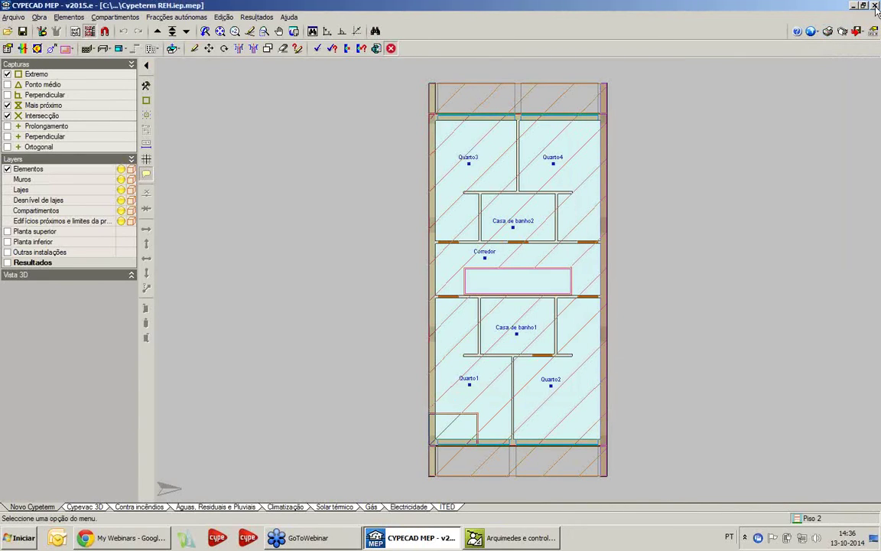
Step: Exit CYPECAD MEP without saving the project, and launch Cumprimento REH from the Documentação programs of CYPE 2015
{"action": "left_click", "coordinate": [875, 6]}
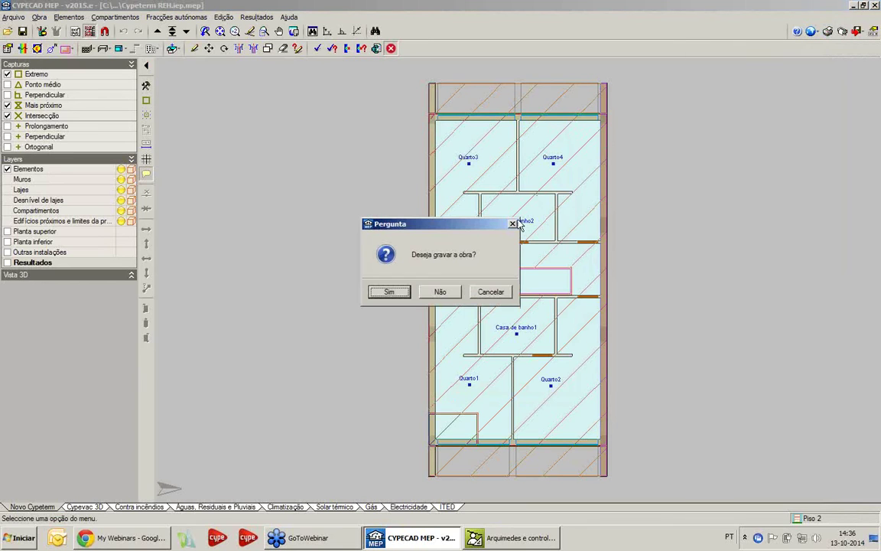
{"action": "left_click", "coordinate": [441, 292]}
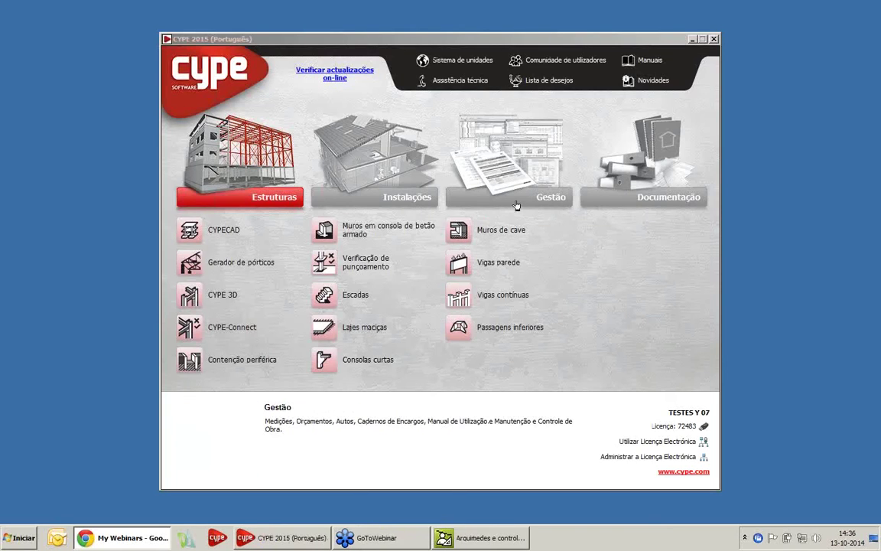
{"action": "left_click", "coordinate": [616, 200]}
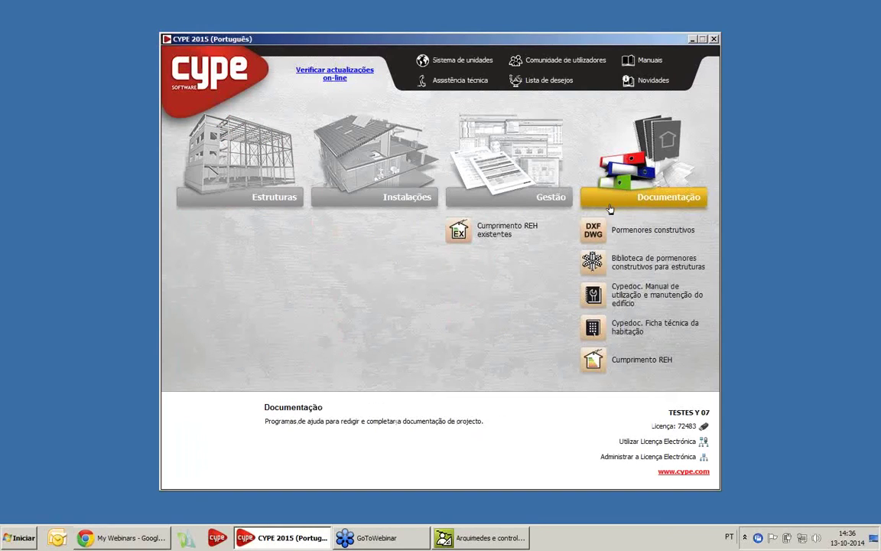
{"action": "left_click", "coordinate": [626, 364]}
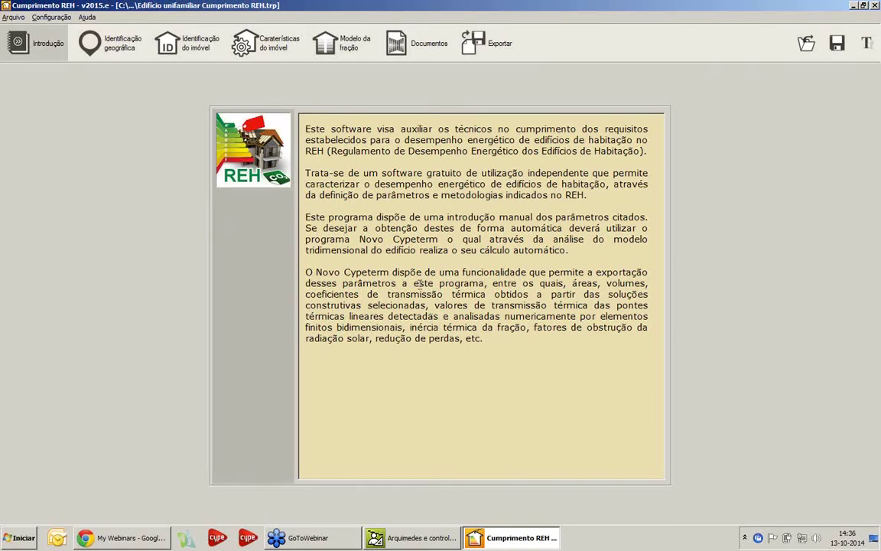
Step: Review the project's geographic identification, property identification and property characteristics
{"action": "left_click", "coordinate": [105, 47]}
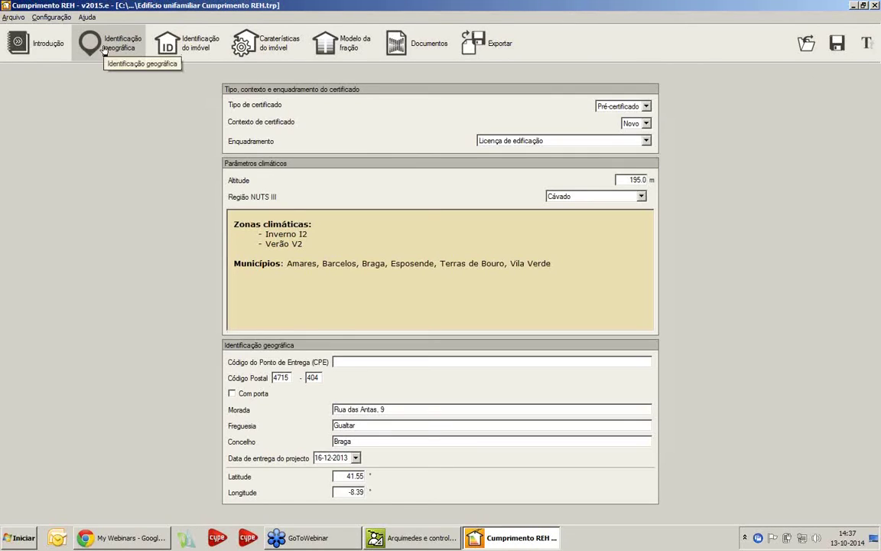
{"action": "left_click", "coordinate": [188, 49]}
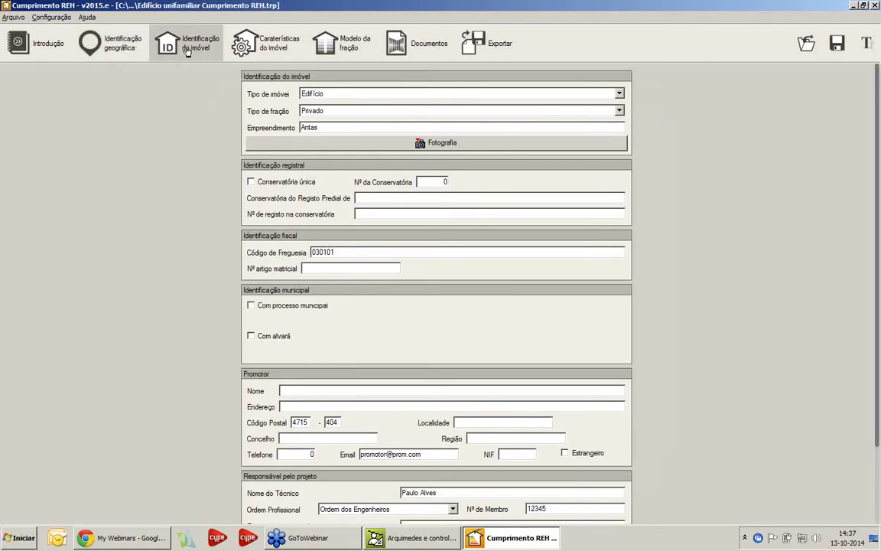
{"action": "left_click", "coordinate": [266, 49]}
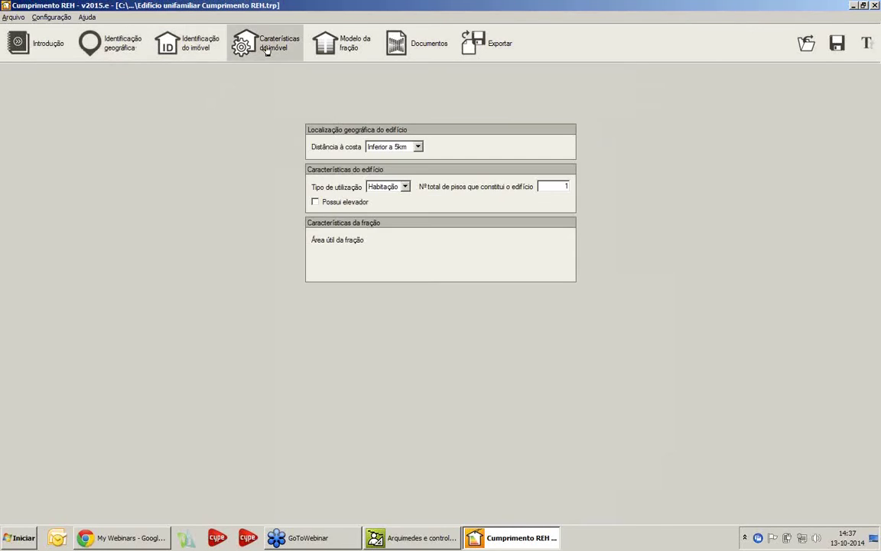
Step: Examine the fraction model's exterior envelope, covering exterior walls, floors in contact with the exterior and linear thermal bridges
{"action": "left_click", "coordinate": [353, 52]}
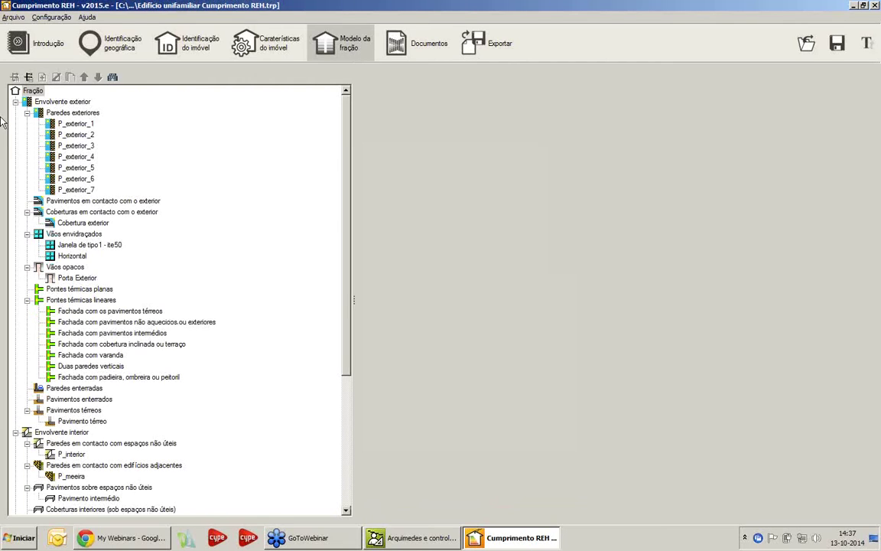
{"action": "left_click", "coordinate": [66, 101]}
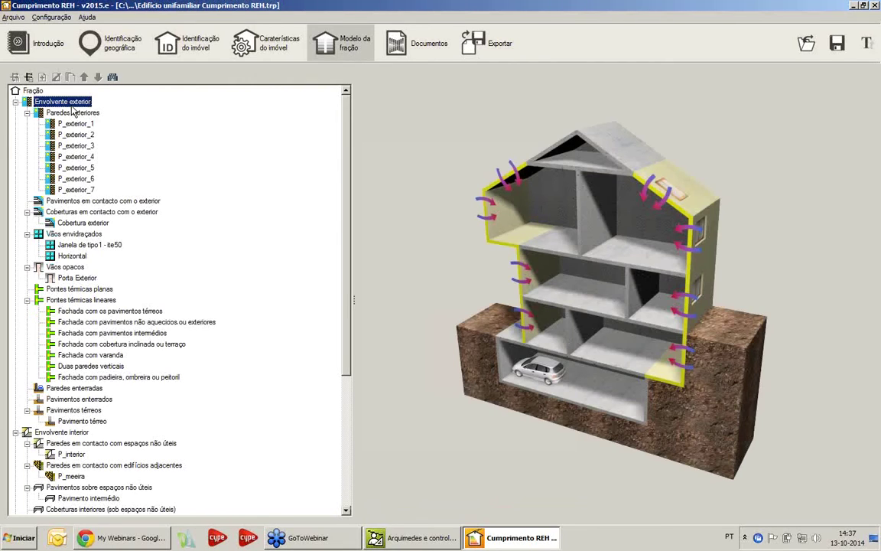
{"action": "left_click", "coordinate": [72, 113]}
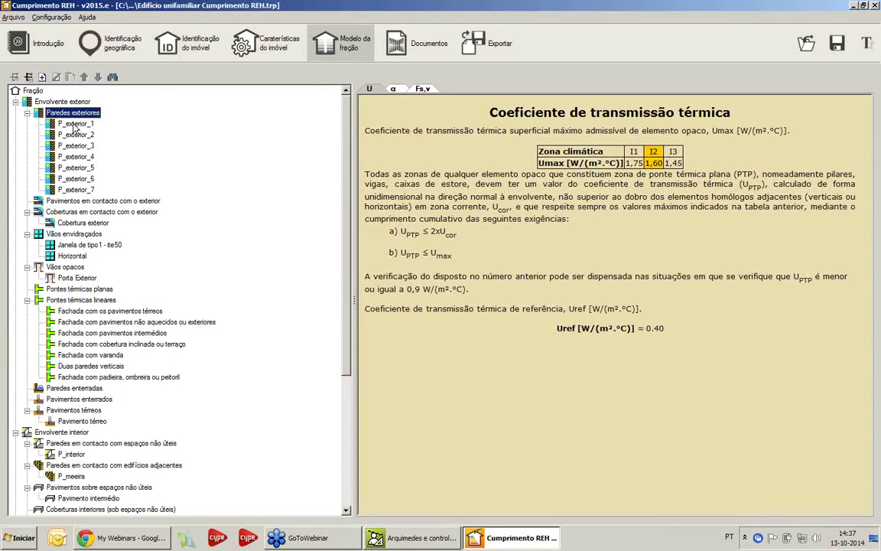
{"action": "left_click", "coordinate": [76, 124]}
{"action": "left_click", "coordinate": [76, 135]}
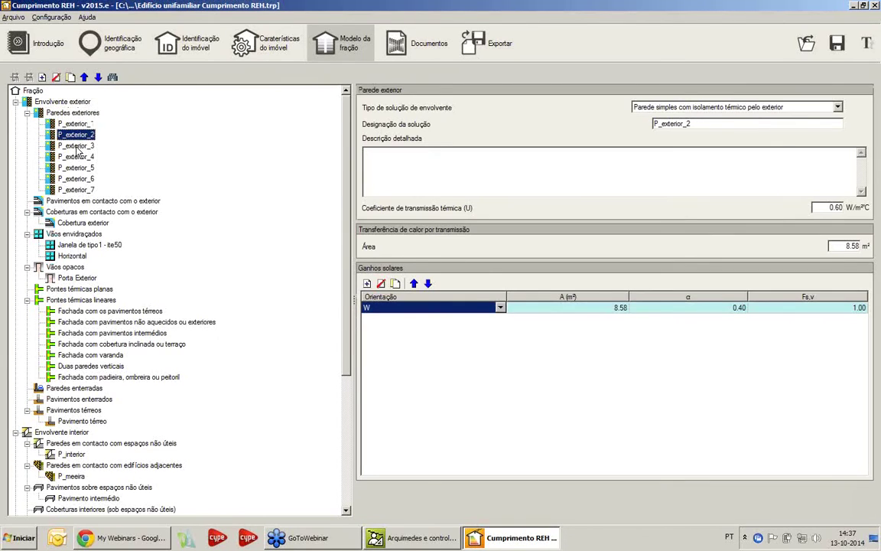
{"action": "left_click", "coordinate": [75, 146]}
{"action": "left_click", "coordinate": [75, 157]}
{"action": "left_click", "coordinate": [76, 167]}
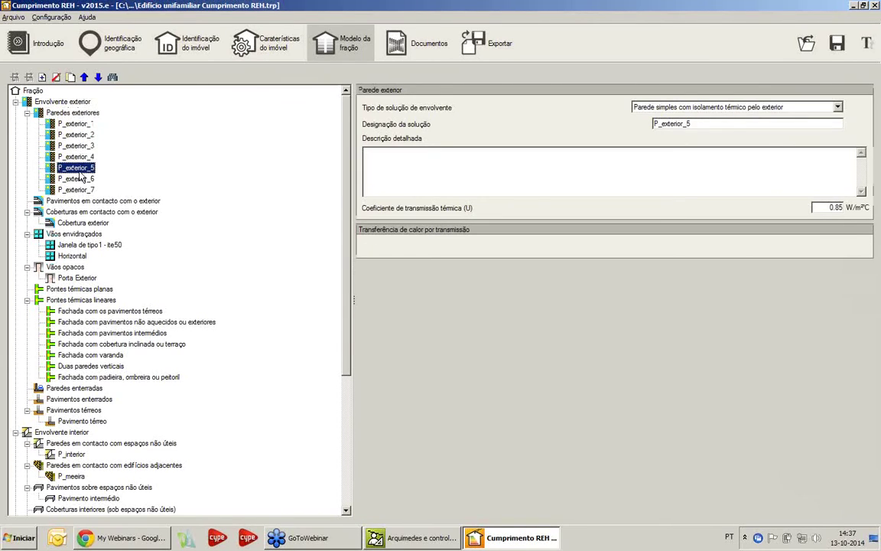
{"action": "left_click", "coordinate": [81, 201]}
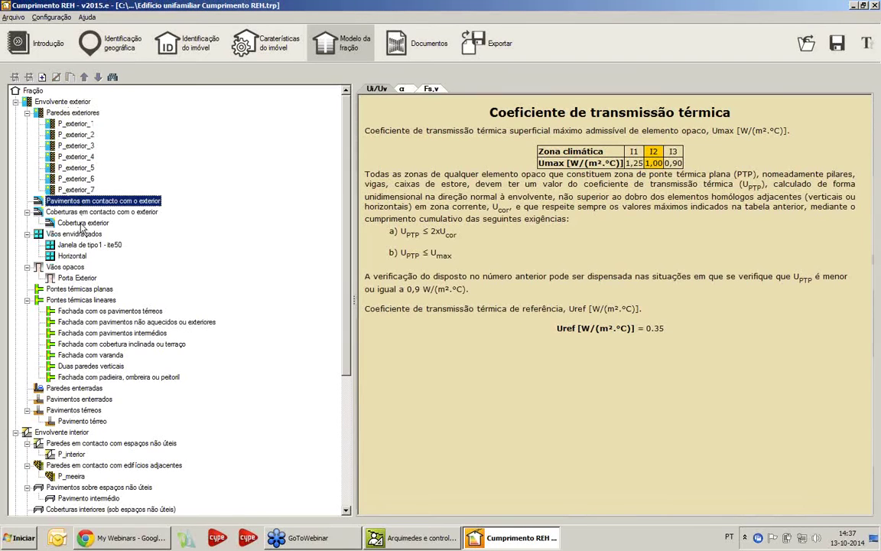
{"action": "left_click", "coordinate": [75, 300]}
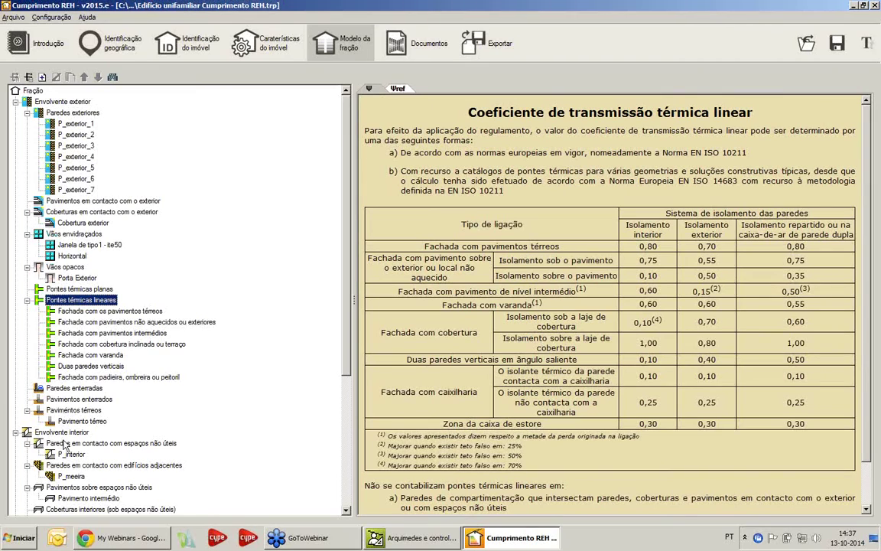
{"action": "left_click", "coordinate": [88, 344]}
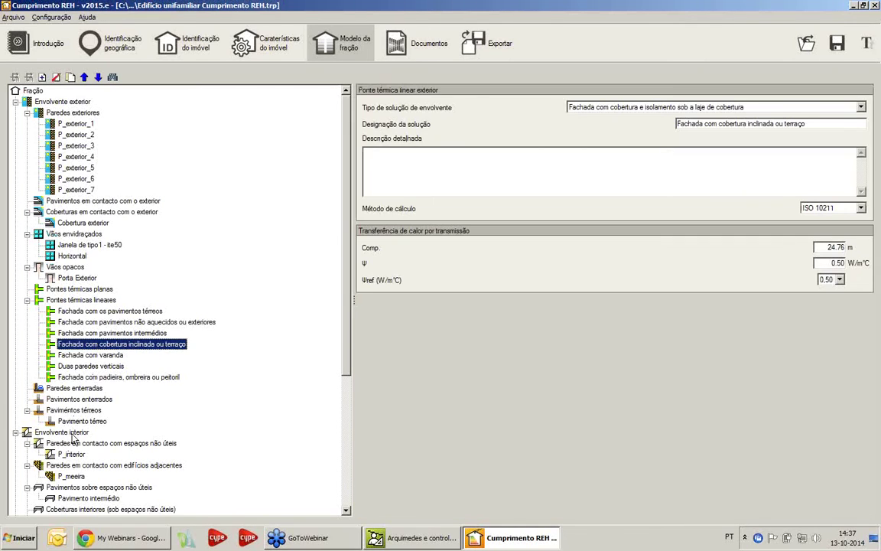
Step: Examine the fraction model's interior envelope with its opaque openings, the ventilation data and the technical systems
{"action": "left_click", "coordinate": [73, 433]}
{"action": "scroll", "coordinate": [155, 368], "scroll_direction": "down", "scroll_amount": 6}
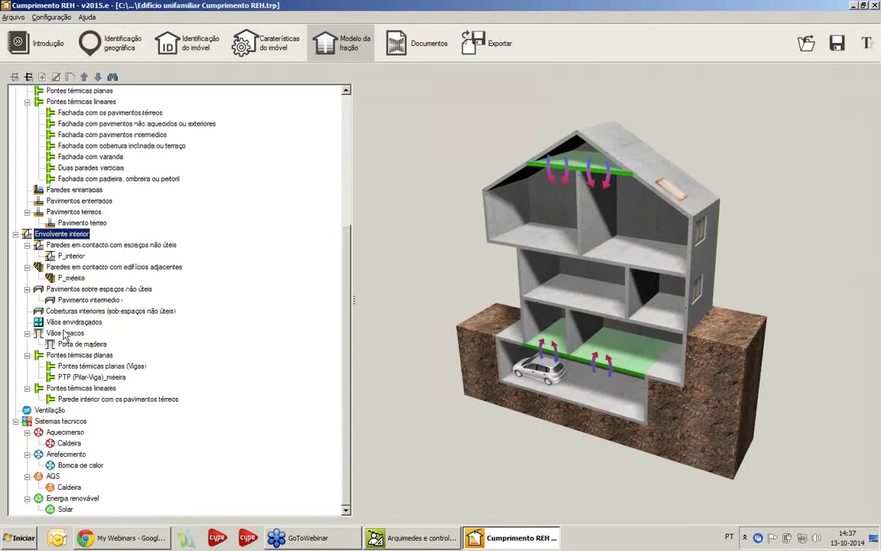
{"action": "left_click", "coordinate": [69, 335]}
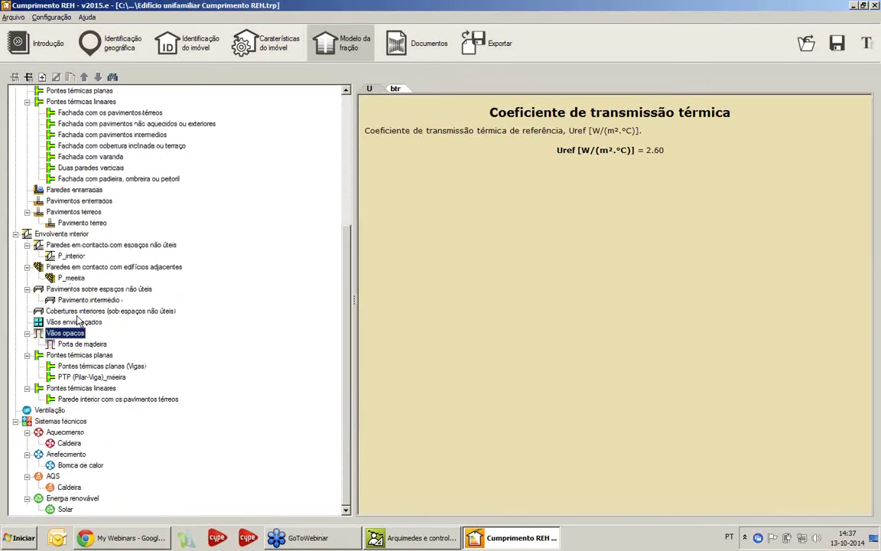
{"action": "left_click", "coordinate": [55, 410]}
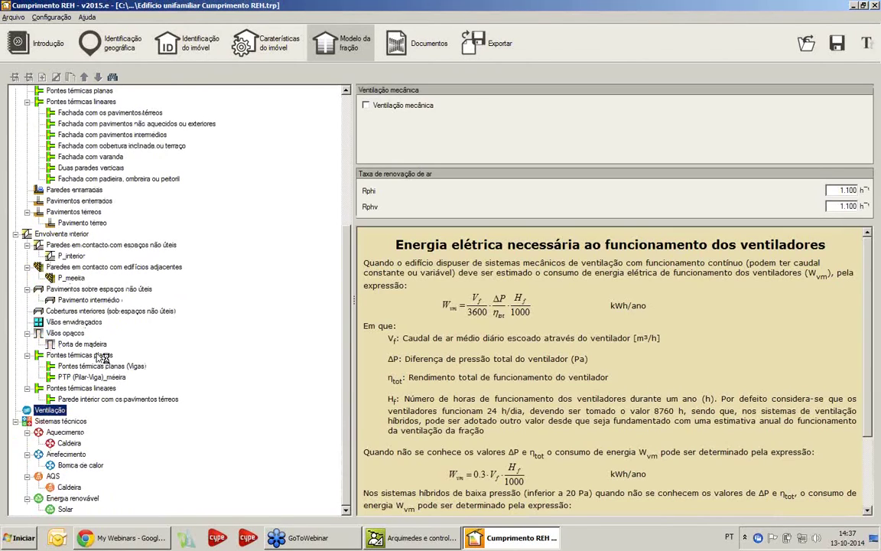
{"action": "left_click", "coordinate": [61, 422]}
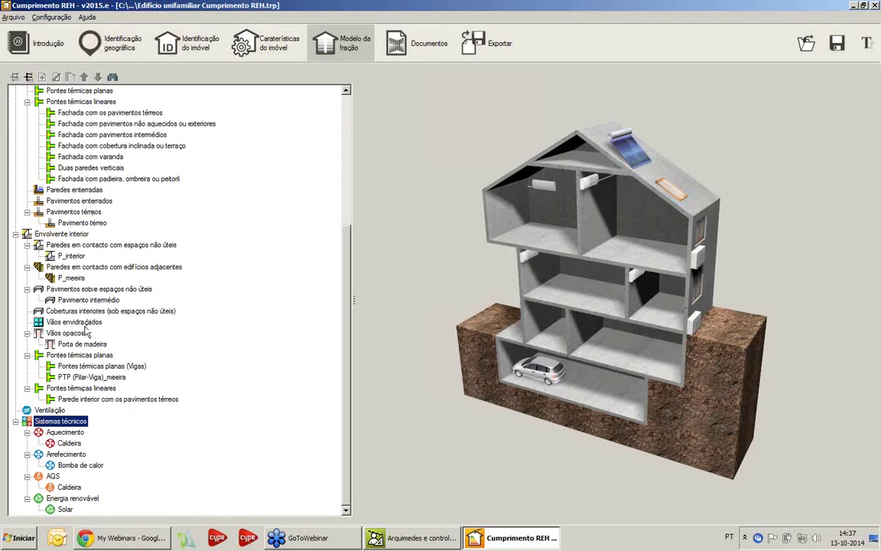
Step: Examine the REH calculation sheets in the documents down to the interior envelope tables, and exit Cumprimento REH without saving
{"action": "left_click", "coordinate": [374, 42]}
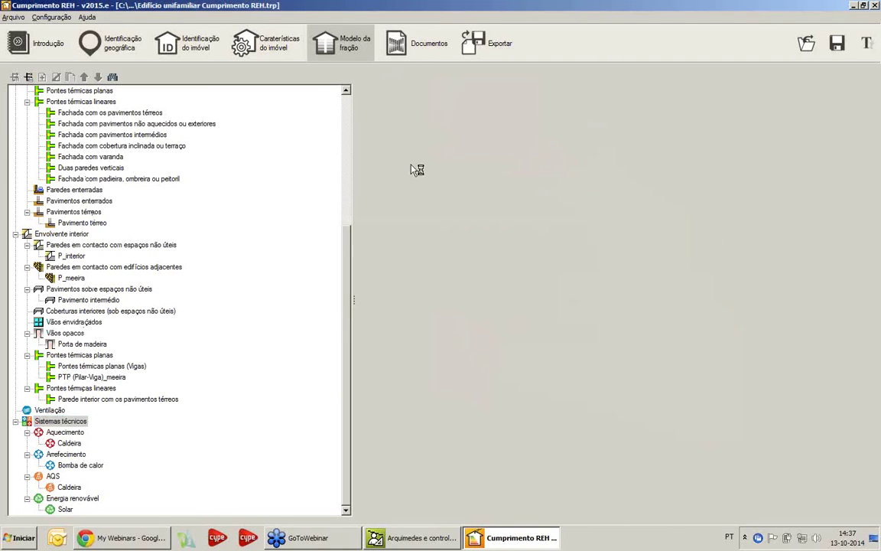
{"action": "scroll", "coordinate": [387, 234], "scroll_direction": "down", "scroll_amount": 10}
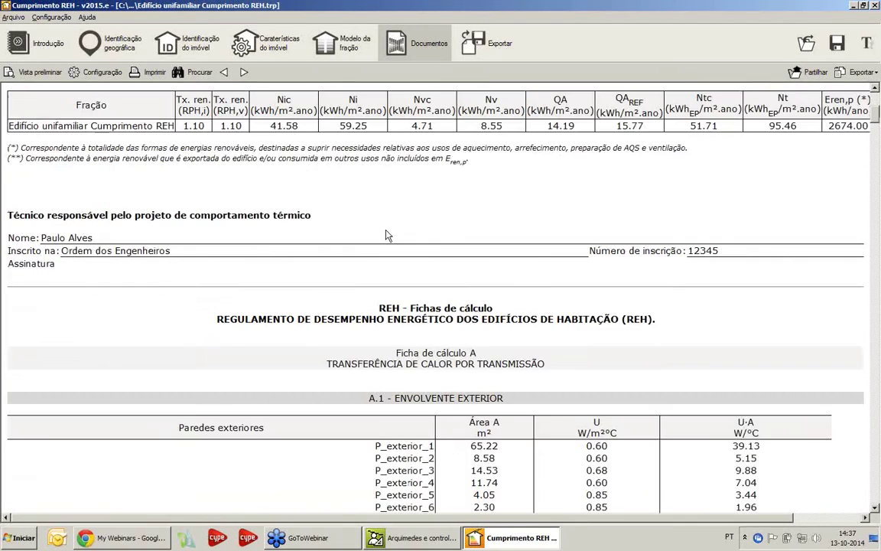
{"action": "scroll", "coordinate": [386, 235], "scroll_direction": "down", "scroll_amount": 15}
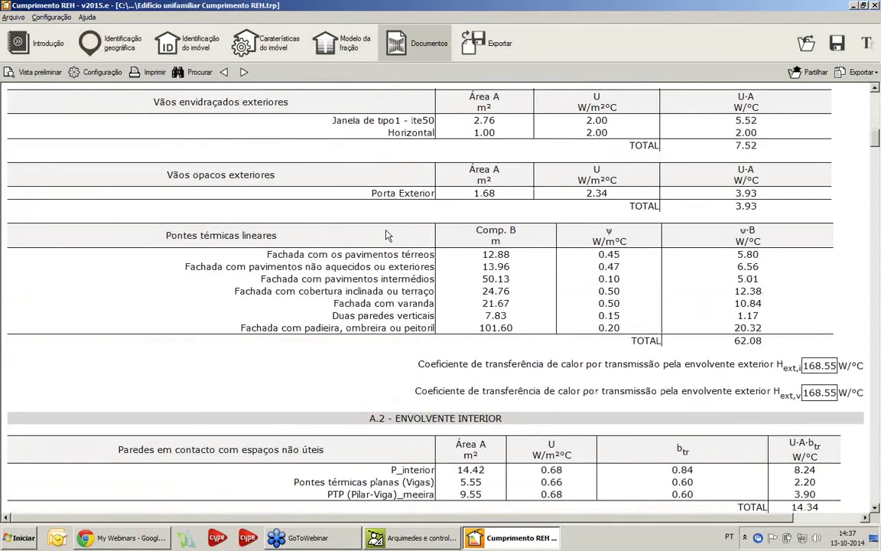
{"action": "scroll", "coordinate": [386, 234], "scroll_direction": "down", "scroll_amount": 3}
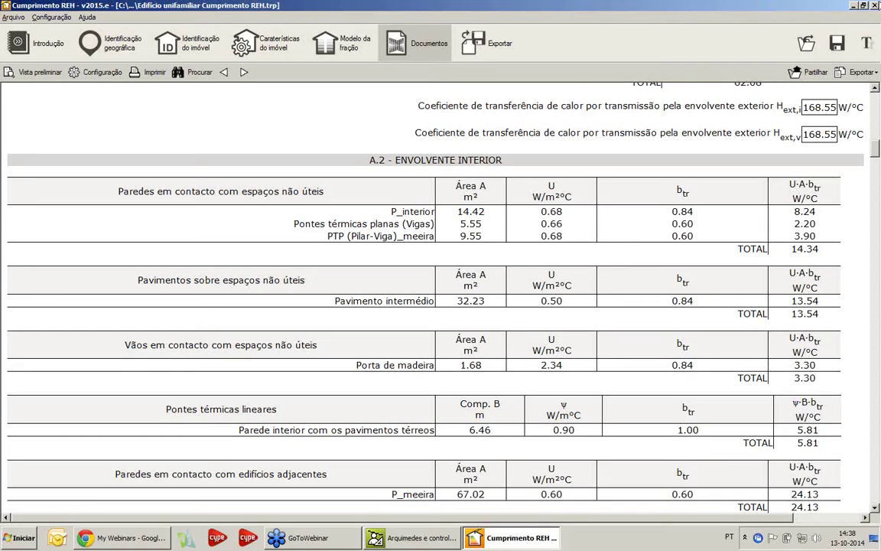
{"action": "left_click", "coordinate": [876, 7]}
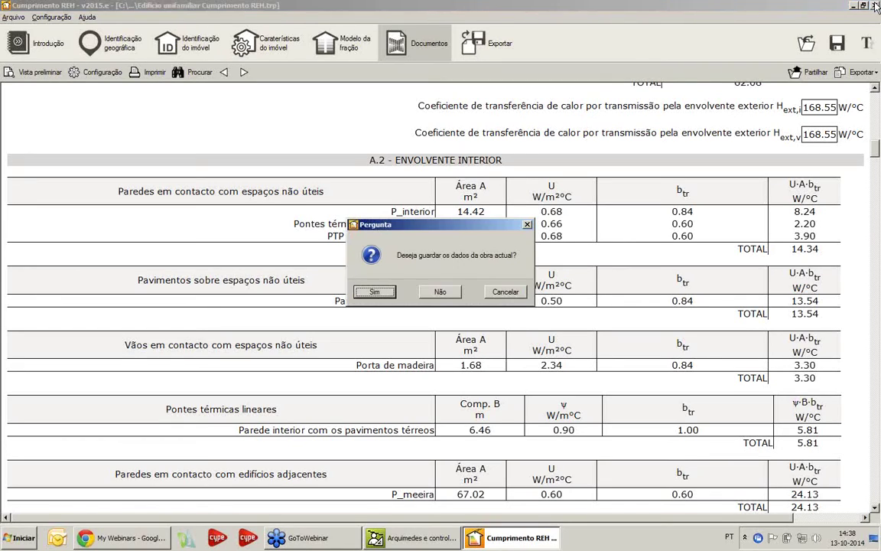
{"action": "left_click", "coordinate": [443, 291]}
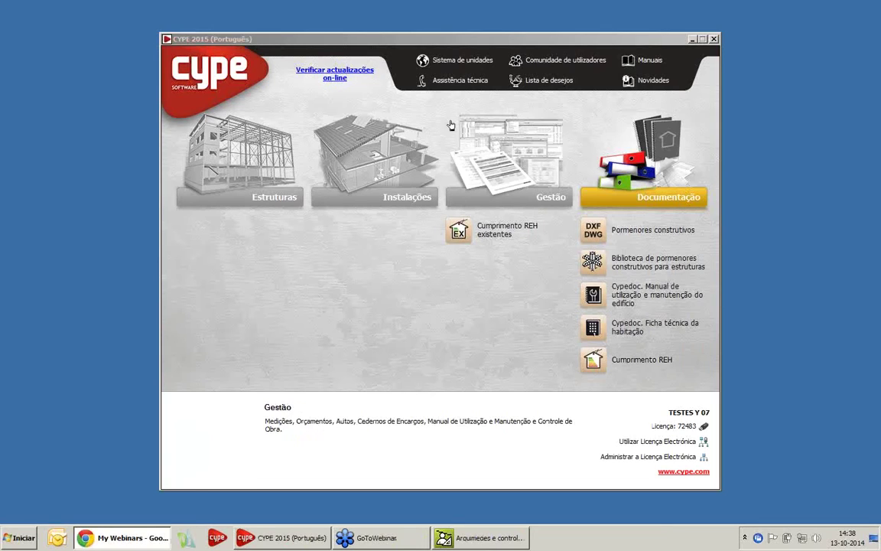
Step: Open CYPETHERM ISO 10211 from the Instalações programs and display its linear thermal bridge typologies
{"action": "left_click", "coordinate": [404, 199]}
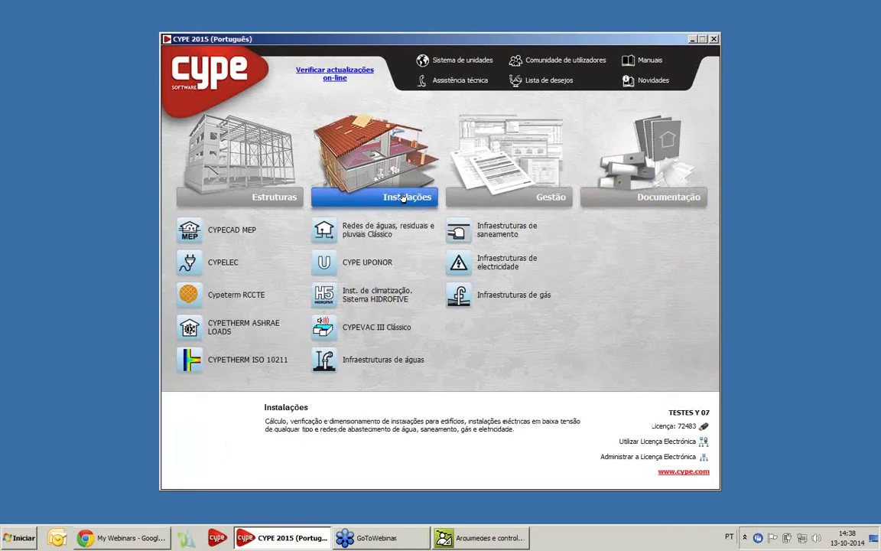
{"action": "left_click_drag", "start_coordinate": [387, 37], "coordinate": [383, 36]}
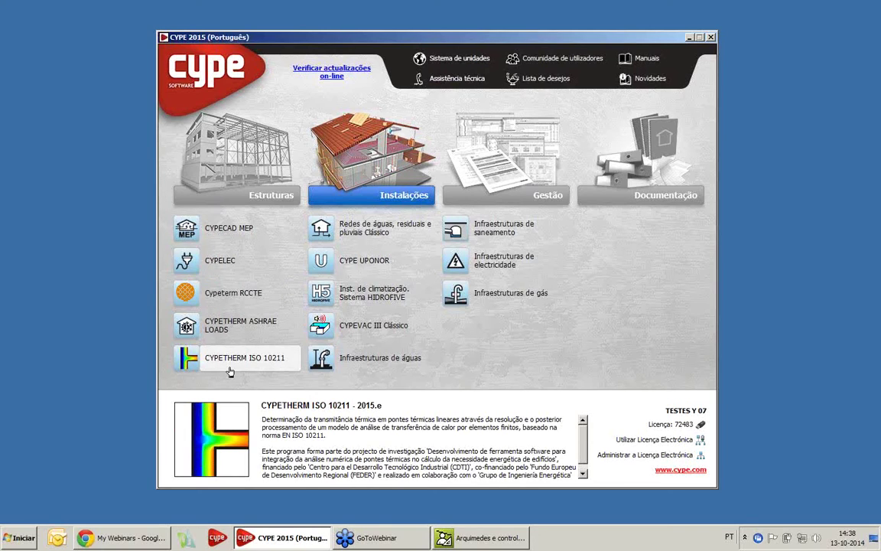
{"action": "left_click", "coordinate": [230, 371]}
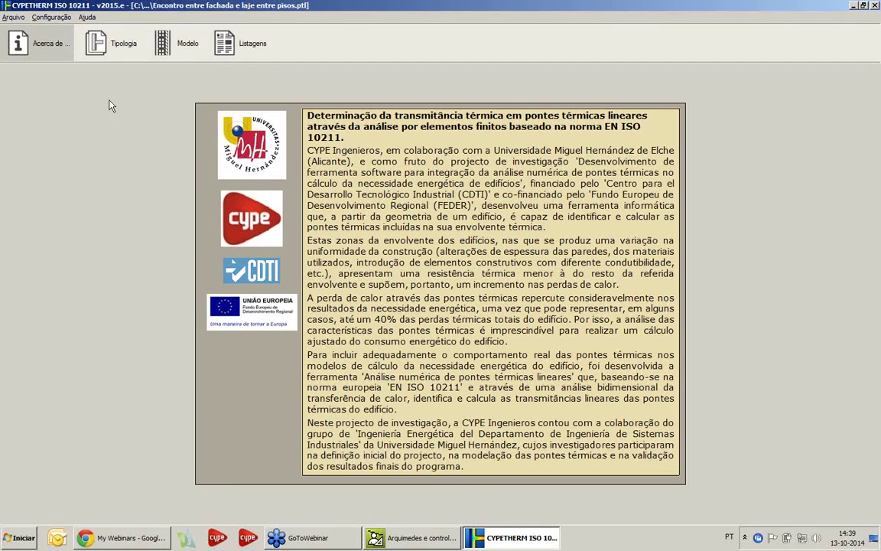
{"action": "left_click", "coordinate": [113, 42]}
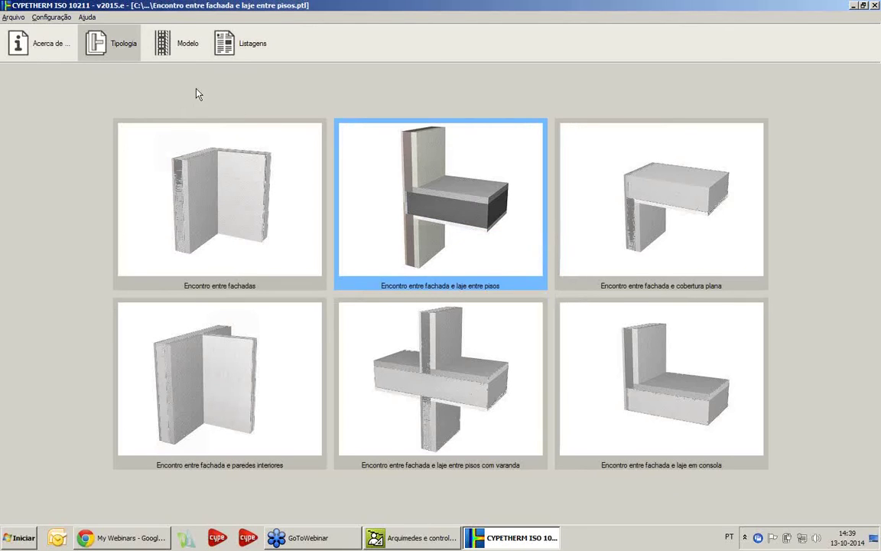
Step: Examine the thermal bridge model's layers, checking the slab (5) and the upper floor covering (6) compositions
{"action": "left_click", "coordinate": [167, 46]}
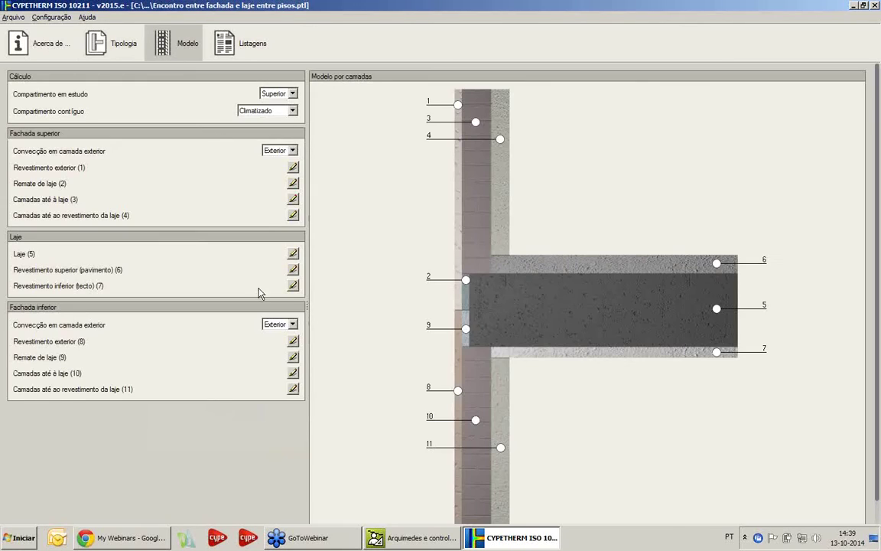
{"action": "left_click", "coordinate": [293, 254]}
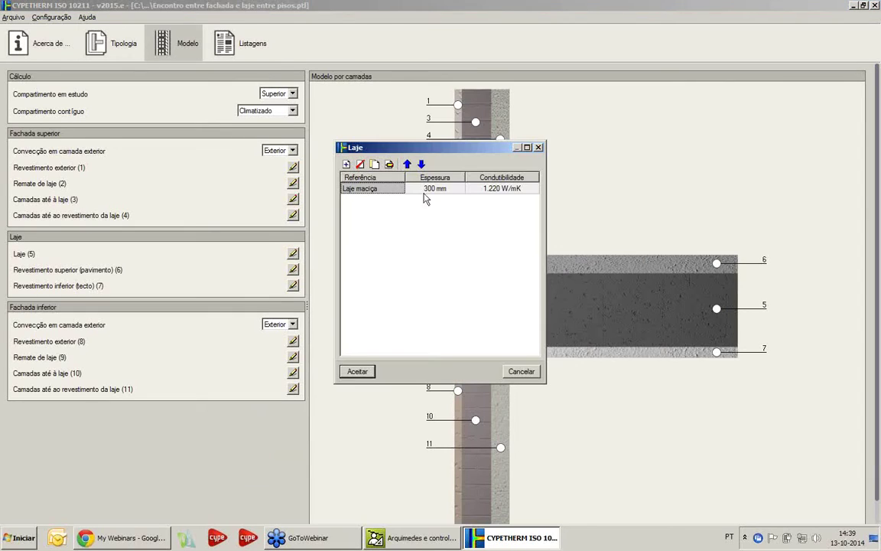
{"action": "left_click", "coordinate": [539, 147]}
{"action": "left_click", "coordinate": [293, 270]}
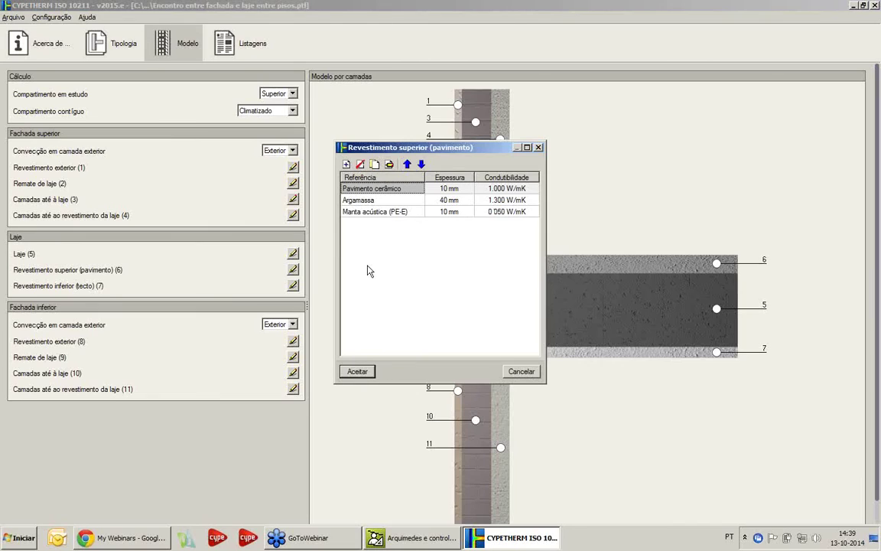
{"action": "left_click", "coordinate": [539, 147]}
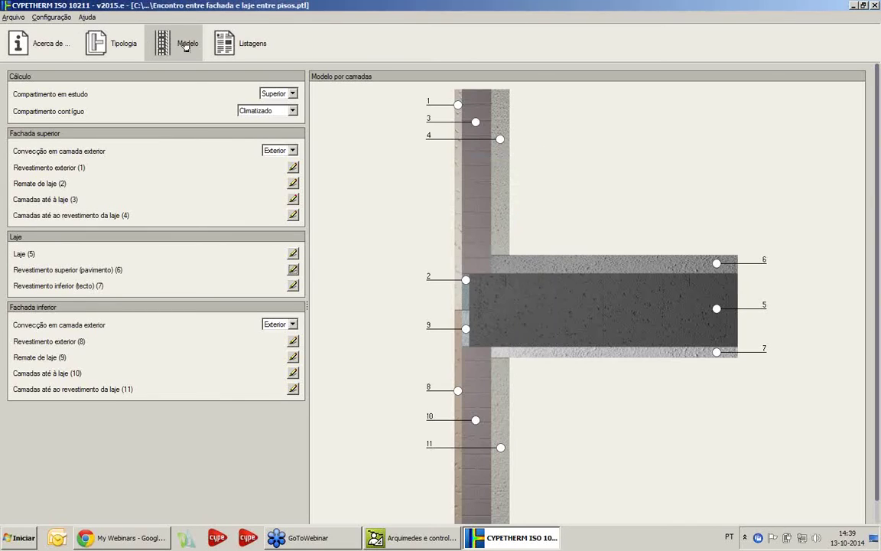
Step: Examine the EN ISO 10211 report, covering materials, thermogram, isotherms, heat flow direction, analysed-edge heat flow and linear thermal transmittance
{"action": "left_click", "coordinate": [234, 45]}
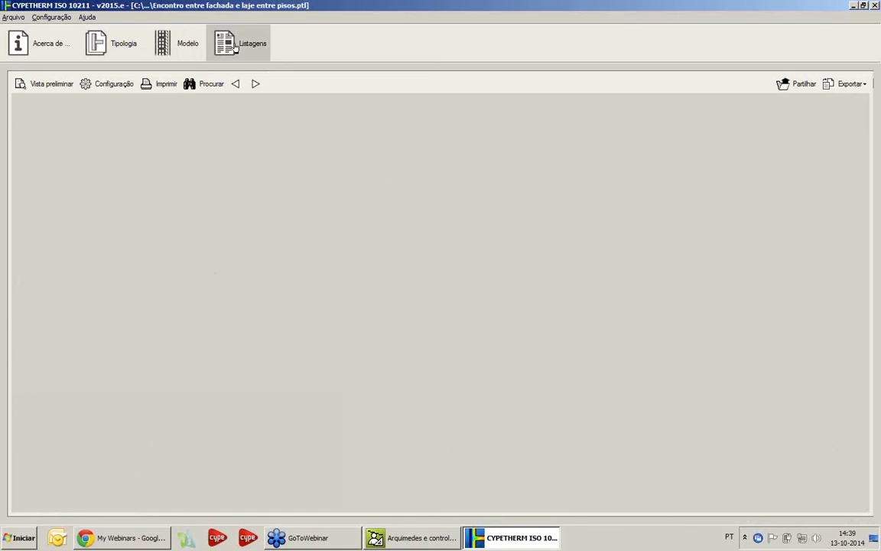
{"action": "scroll", "coordinate": [523, 268], "scroll_direction": "down", "scroll_amount": 10}
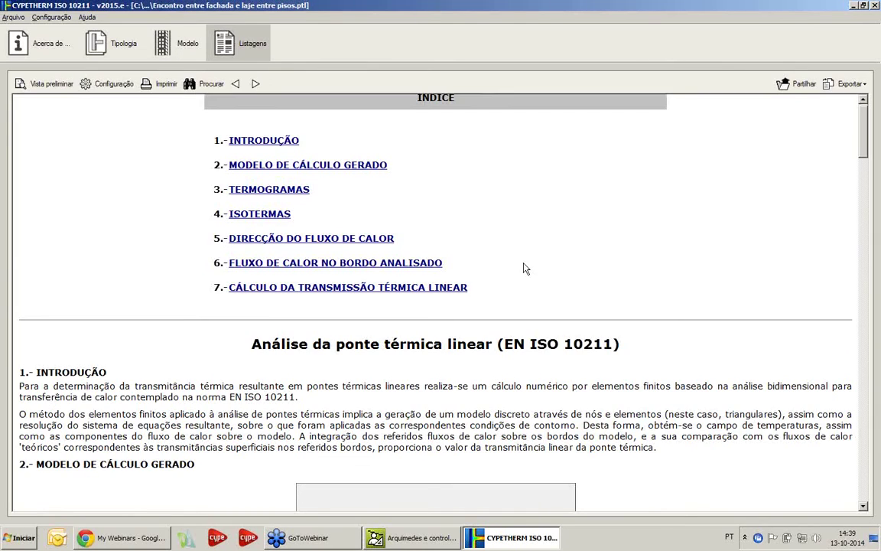
{"action": "scroll", "coordinate": [525, 268], "scroll_direction": "down", "scroll_amount": 10}
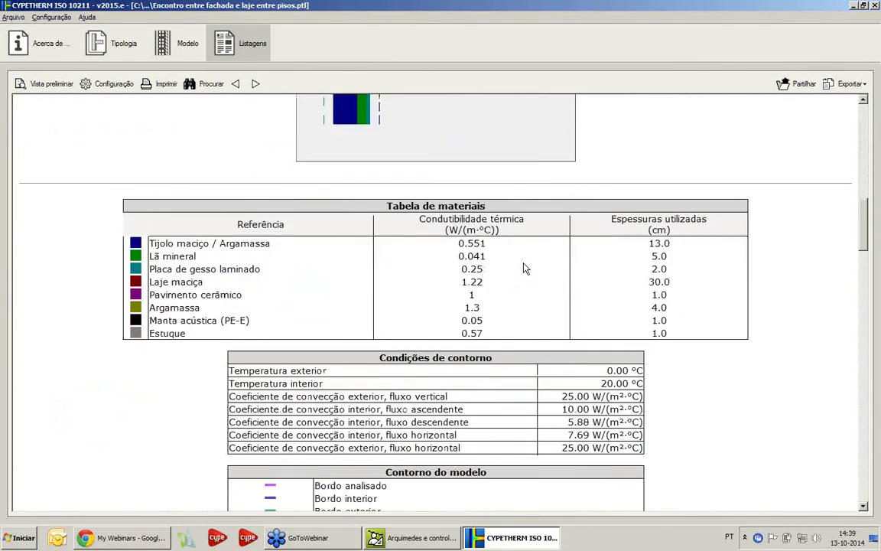
{"action": "scroll", "coordinate": [525, 268], "scroll_direction": "down", "scroll_amount": 3}
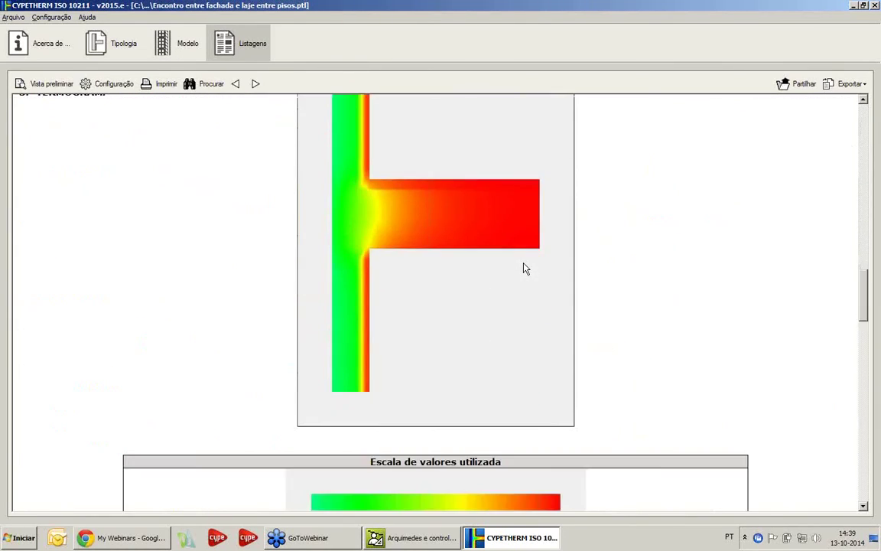
{"action": "scroll", "coordinate": [525, 268], "scroll_direction": "down", "scroll_amount": 2}
{"action": "scroll", "coordinate": [525, 268], "scroll_direction": "down", "scroll_amount": 5}
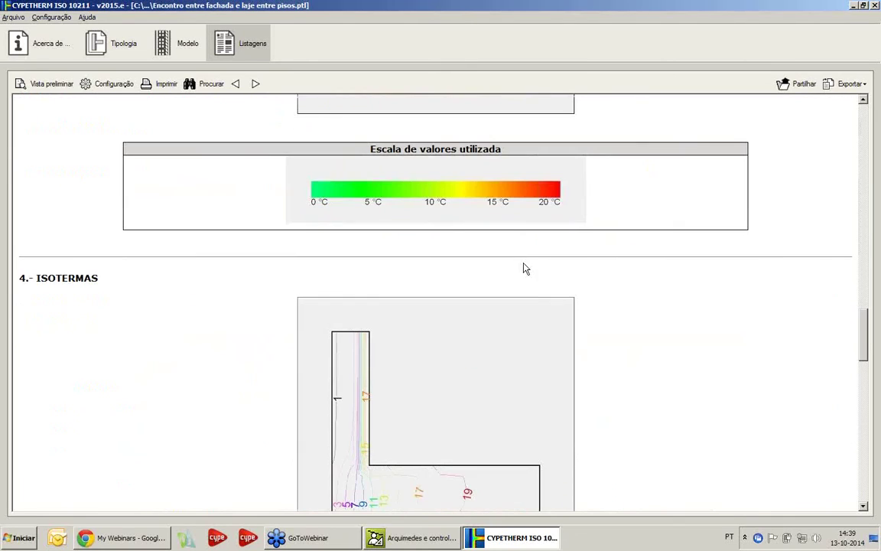
{"action": "scroll", "coordinate": [525, 268], "scroll_direction": "down", "scroll_amount": 3}
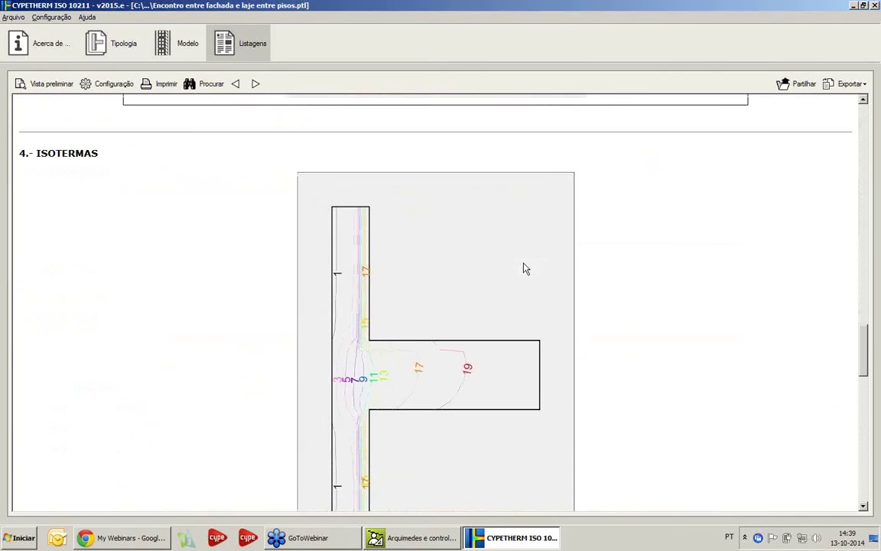
{"action": "scroll", "coordinate": [525, 268], "scroll_direction": "down", "scroll_amount": 8}
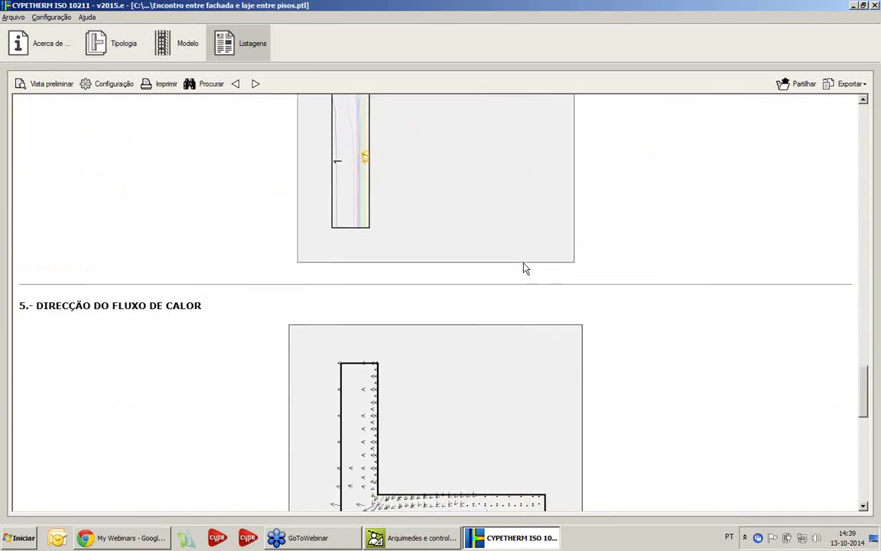
{"action": "scroll", "coordinate": [524, 267], "scroll_direction": "down", "scroll_amount": 8}
{"action": "scroll", "coordinate": [525, 268], "scroll_direction": "down", "scroll_amount": 8}
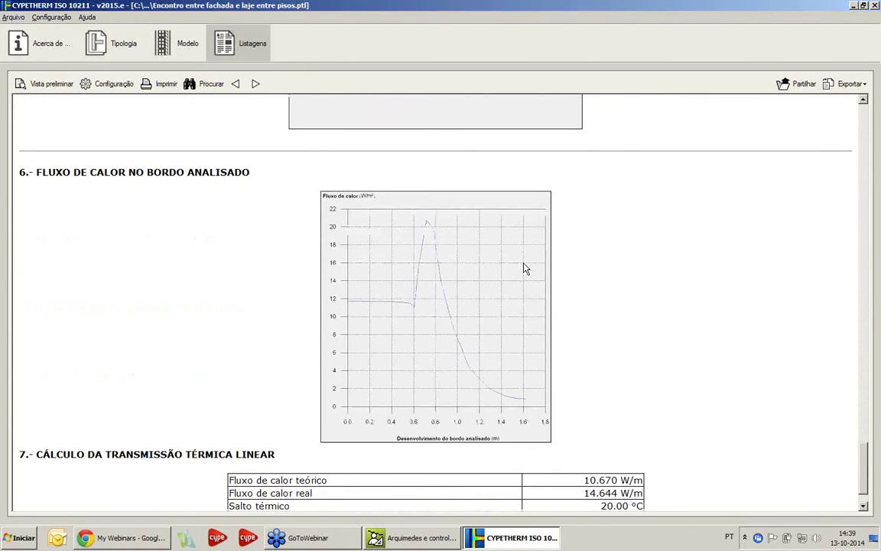
{"action": "scroll", "coordinate": [525, 268], "scroll_direction": "down", "scroll_amount": 1}
{"action": "scroll", "coordinate": [525, 267], "scroll_direction": "up", "scroll_amount": 1}
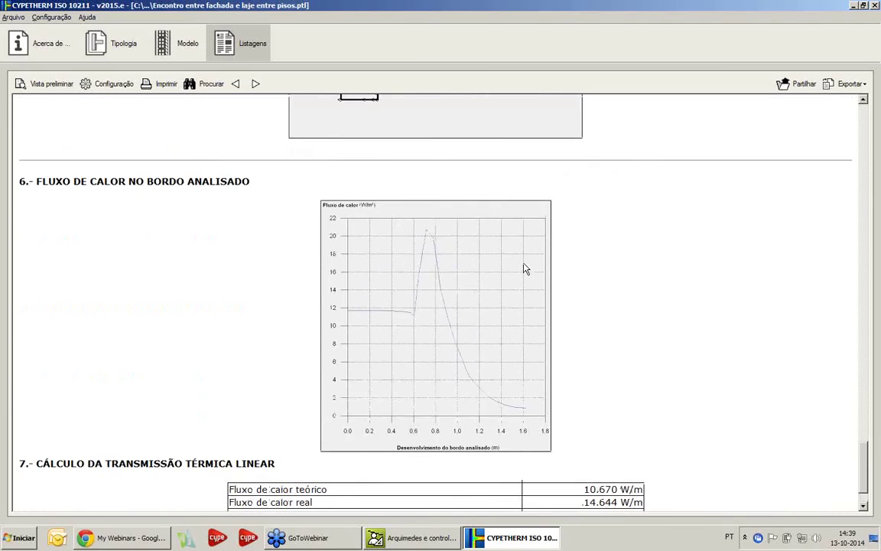
{"action": "scroll", "coordinate": [525, 268], "scroll_direction": "up", "scroll_amount": 15}
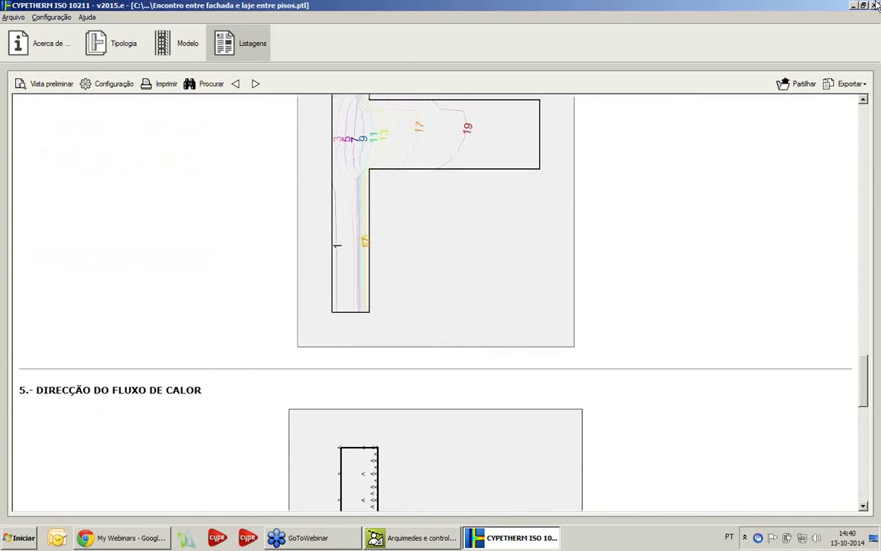
Step: Exit CYPETHERM ISO 10211 without saving and switch to CYPETHERM ASHRAE LOADS, displaying the project's general data
{"action": "left_click", "coordinate": [876, 6]}
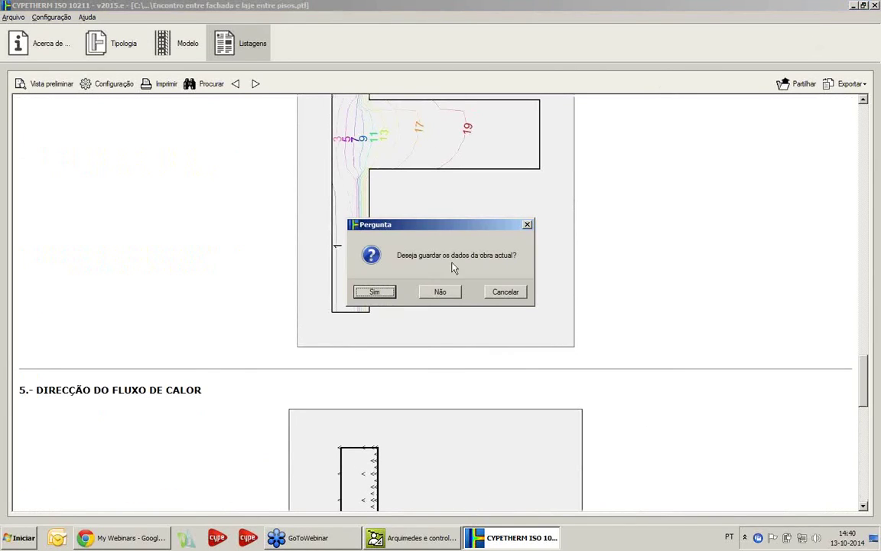
{"action": "left_click", "coordinate": [444, 292]}
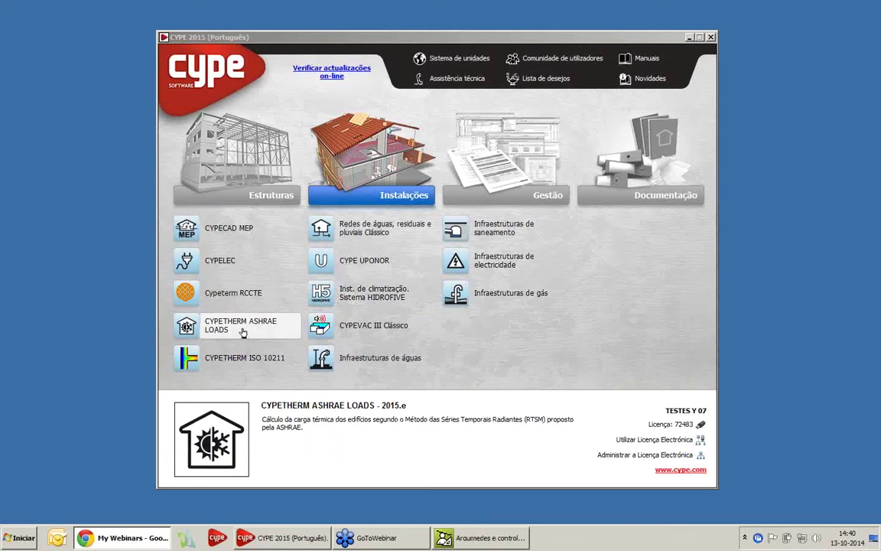
{"action": "left_click", "coordinate": [242, 332]}
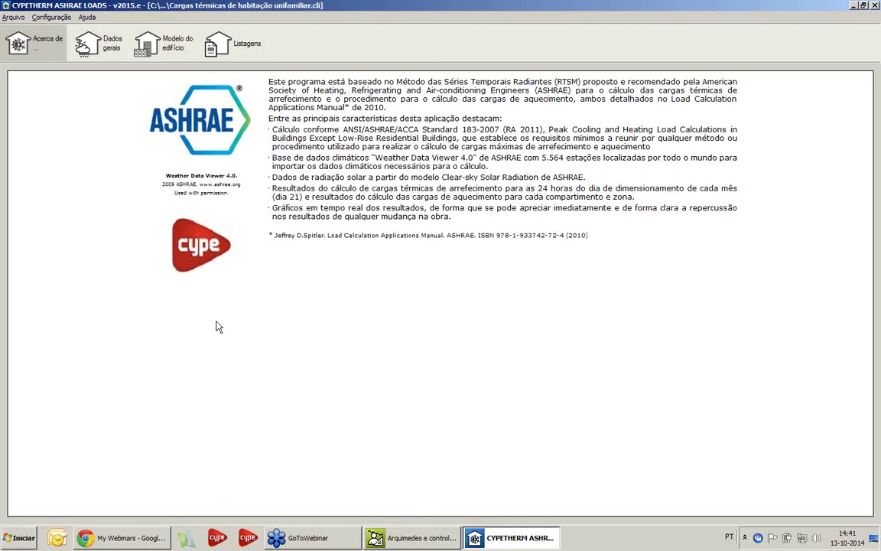
{"action": "left_click", "coordinate": [108, 43]}
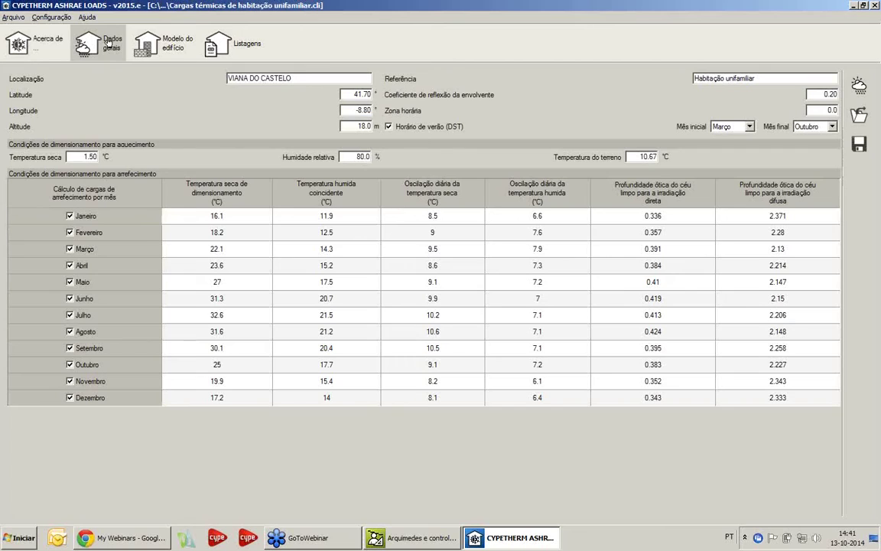
Step: Review the building model's libraries, from floors, walls and thermal bridges to glazing, internal gains, shadow patterns and shading devices
{"action": "left_click", "coordinate": [154, 40]}
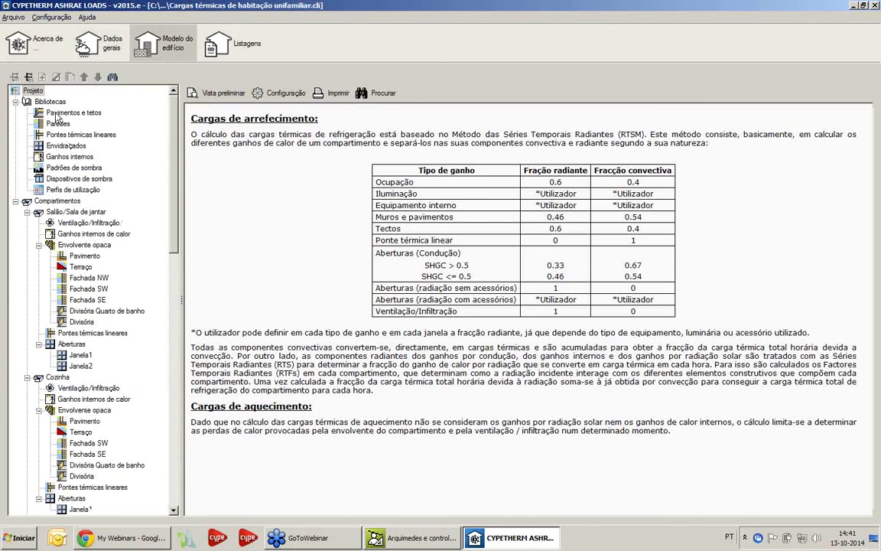
{"action": "left_click", "coordinate": [58, 113]}
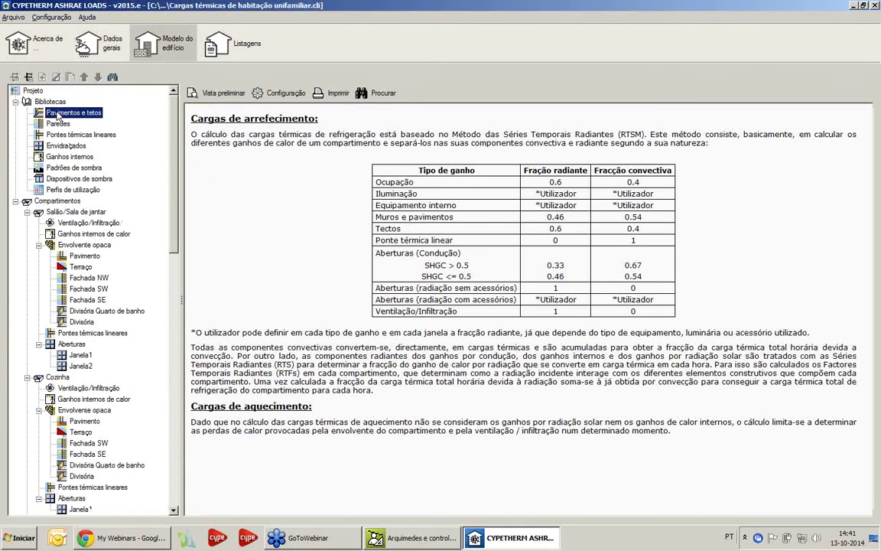
{"action": "left_click", "coordinate": [52, 102]}
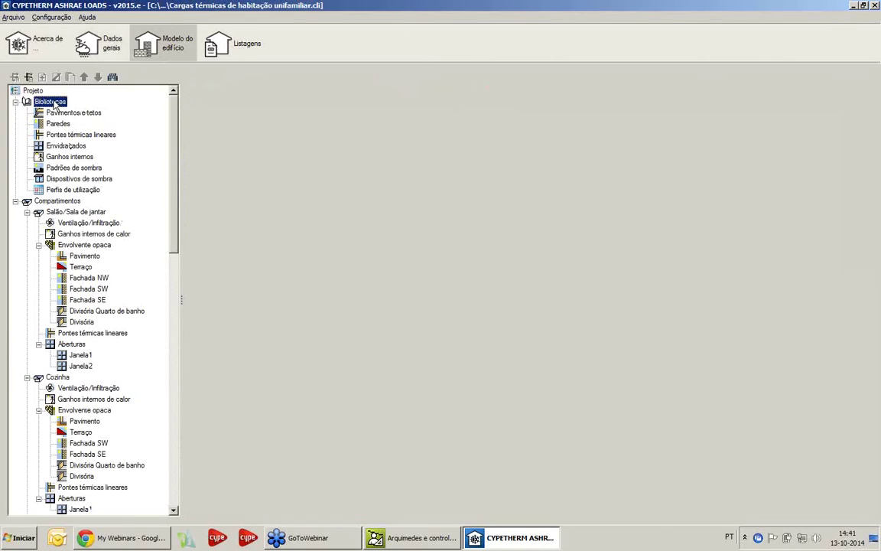
{"action": "left_click", "coordinate": [55, 113]}
{"action": "left_click", "coordinate": [57, 123]}
{"action": "left_click", "coordinate": [66, 135]}
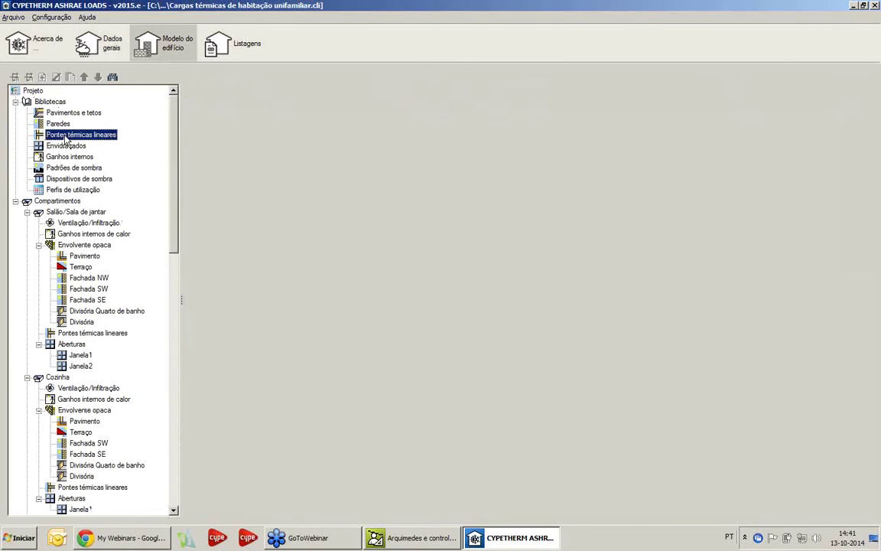
{"action": "left_click", "coordinate": [65, 146]}
{"action": "left_click", "coordinate": [68, 156]}
{"action": "left_click", "coordinate": [72, 168]}
{"action": "left_click", "coordinate": [75, 179]}
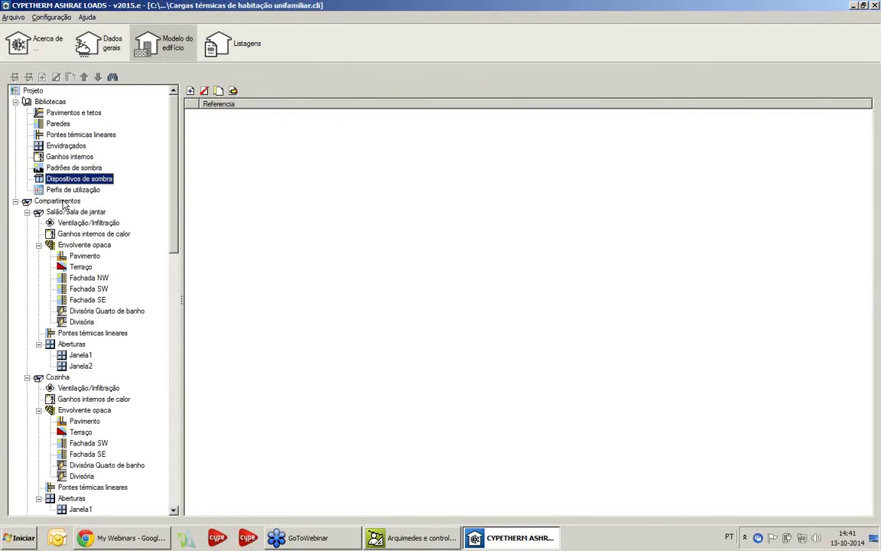
Step: Examine the compartments, covering the Salão/Sala de jantar's ventilation, internal heat gains, opaque envelope and Pavimento layers
{"action": "left_click", "coordinate": [63, 201]}
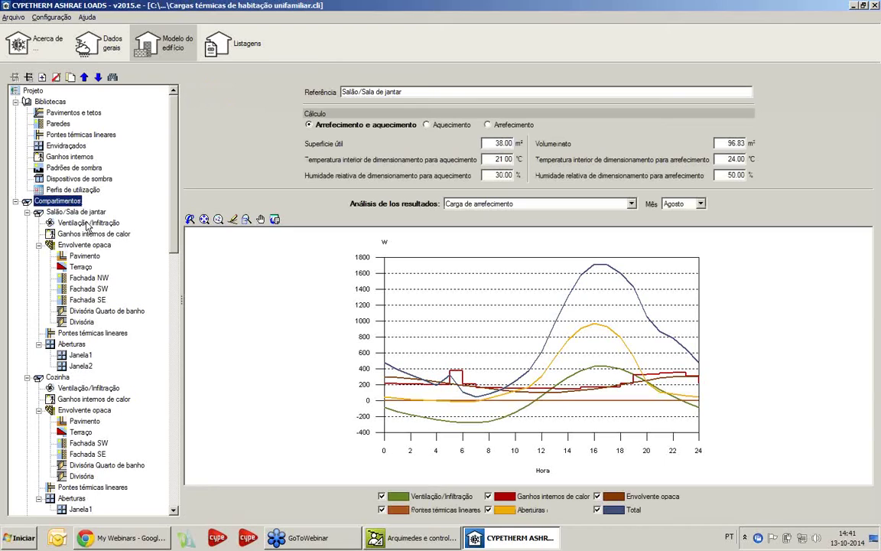
{"action": "left_click", "coordinate": [88, 223]}
{"action": "left_click", "coordinate": [90, 233]}
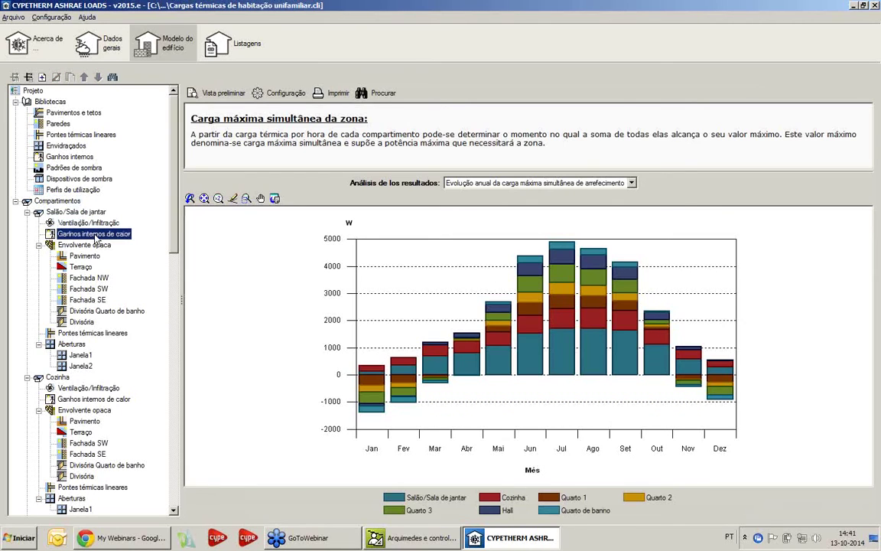
{"action": "left_click", "coordinate": [90, 245]}
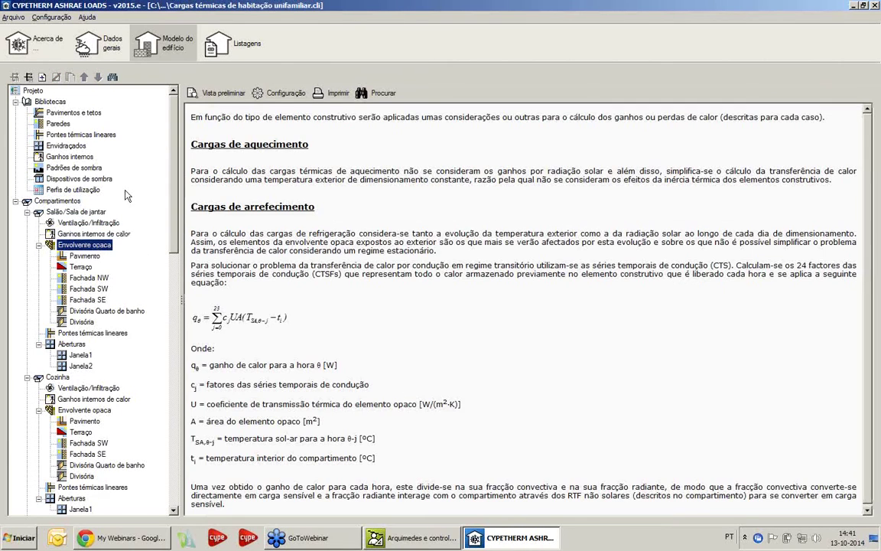
{"action": "left_click", "coordinate": [85, 257]}
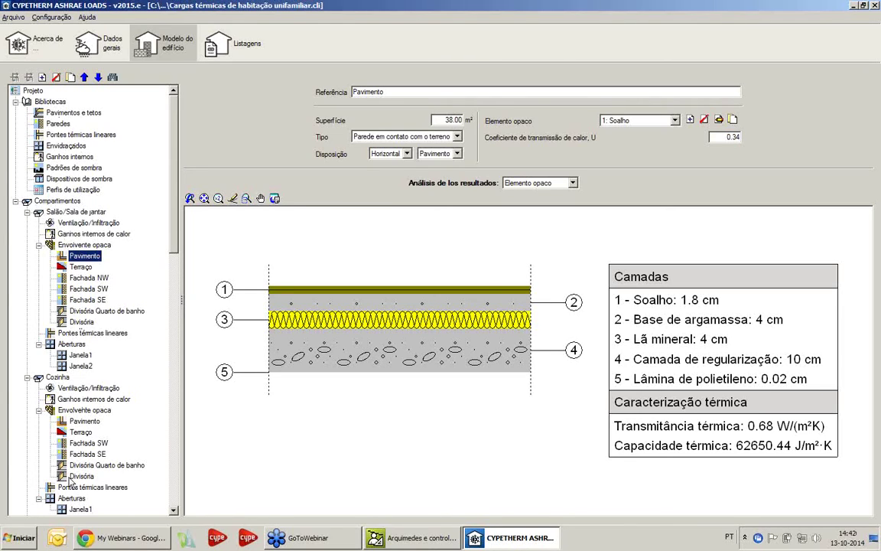
Step: Examine the thermal loads report from the general parameters through the cooling load summary to the annual maximum simultaneous cooling load chart
{"action": "left_click", "coordinate": [239, 47]}
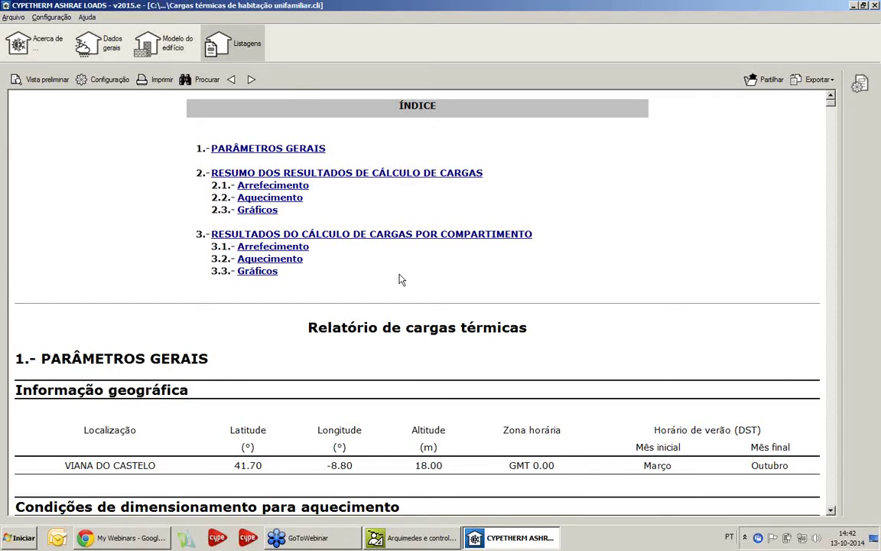
{"action": "scroll", "coordinate": [402, 280], "scroll_direction": "down", "scroll_amount": 10}
{"action": "scroll", "coordinate": [400, 278], "scroll_direction": "down", "scroll_amount": 12}
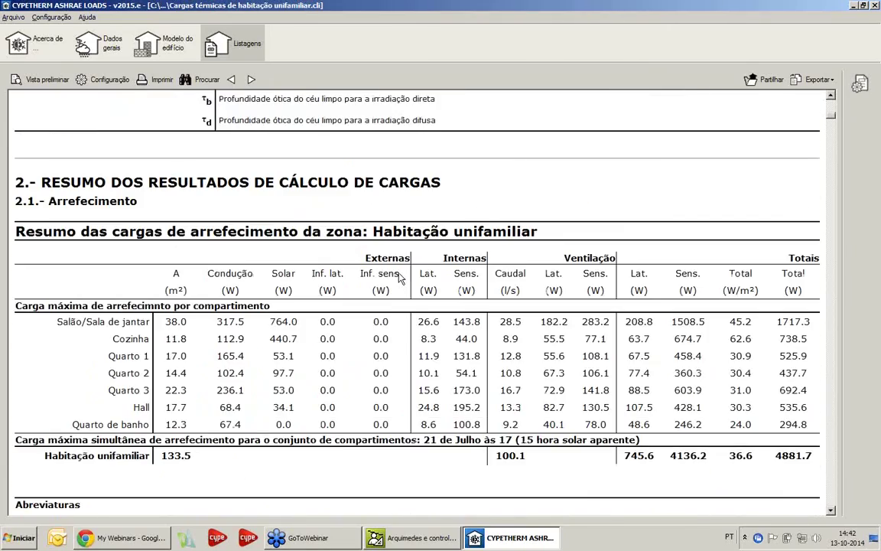
{"action": "scroll", "coordinate": [400, 276], "scroll_direction": "down", "scroll_amount": 12}
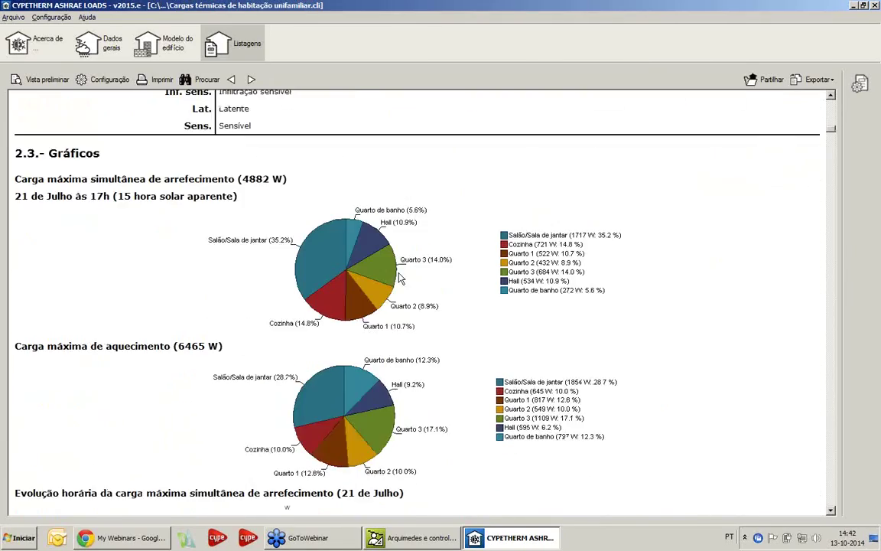
{"action": "scroll", "coordinate": [399, 275], "scroll_direction": "down", "scroll_amount": 12}
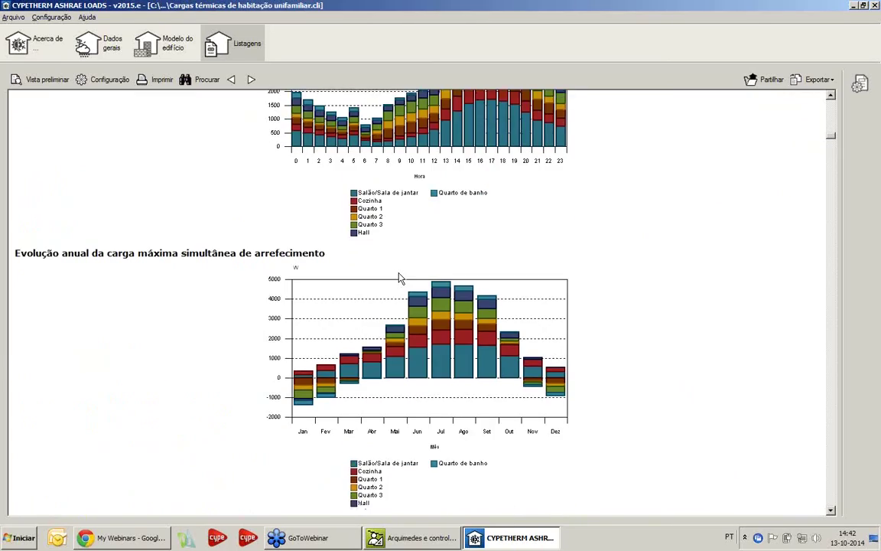
Step: Examine the room-by-room thermal loads in the report, from the Salão/Sala de jantar's cooling gains to the Cozinha's heating losses
{"action": "scroll", "coordinate": [399, 278], "scroll_direction": "down", "scroll_amount": 12}
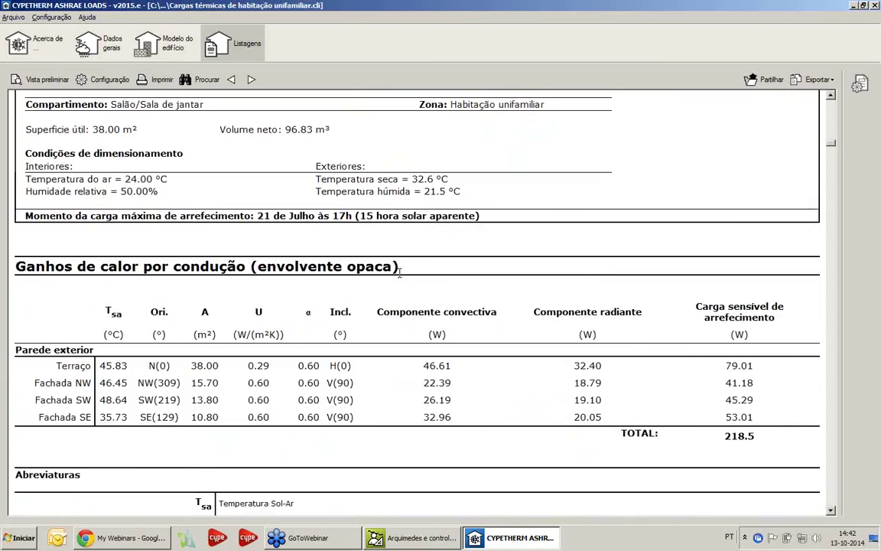
{"action": "scroll", "coordinate": [398, 278], "scroll_direction": "down", "scroll_amount": 12}
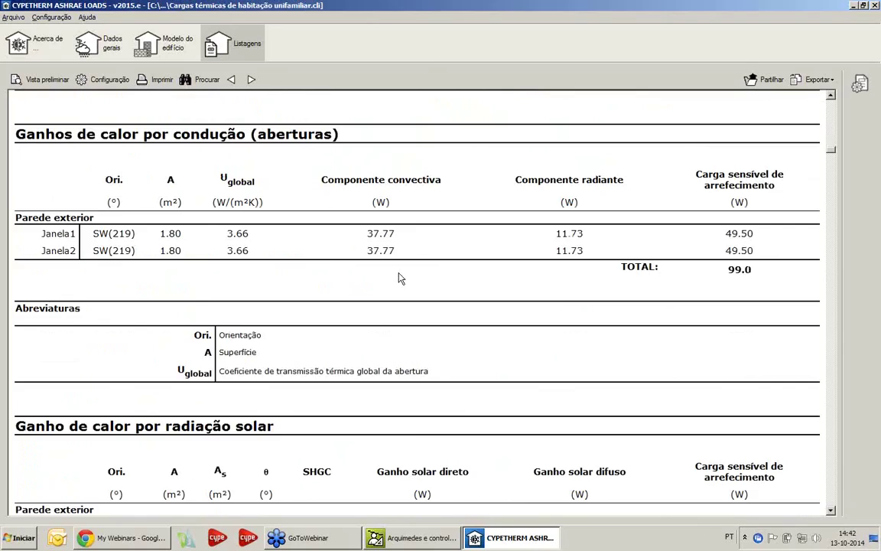
{"action": "scroll", "coordinate": [399, 278], "scroll_direction": "down", "scroll_amount": 8}
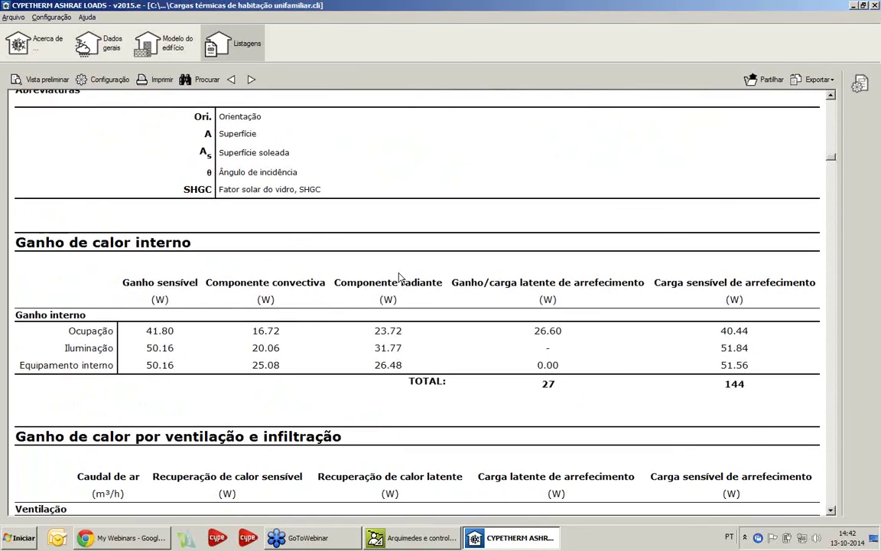
{"action": "scroll", "coordinate": [407, 169], "scroll_direction": "down", "scroll_amount": 10}
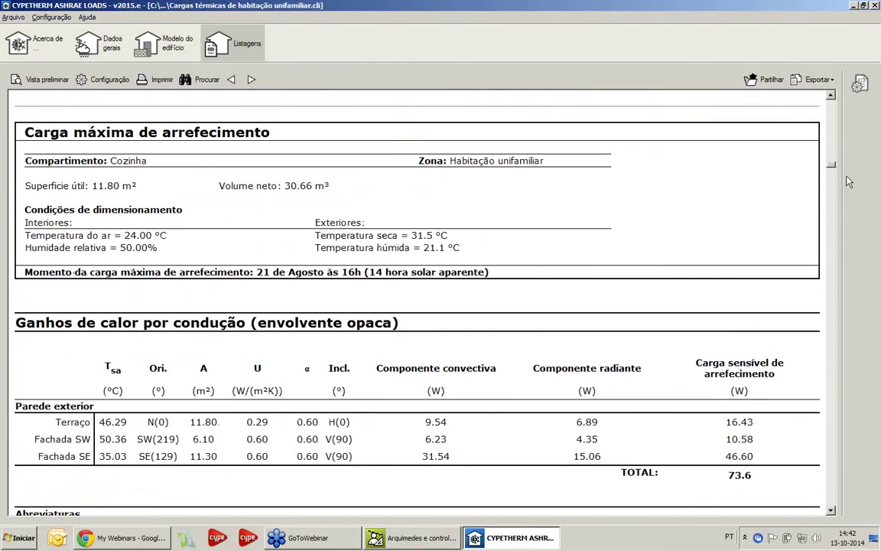
{"action": "left_click_drag", "start_coordinate": [835, 168], "coordinate": [832, 306]}
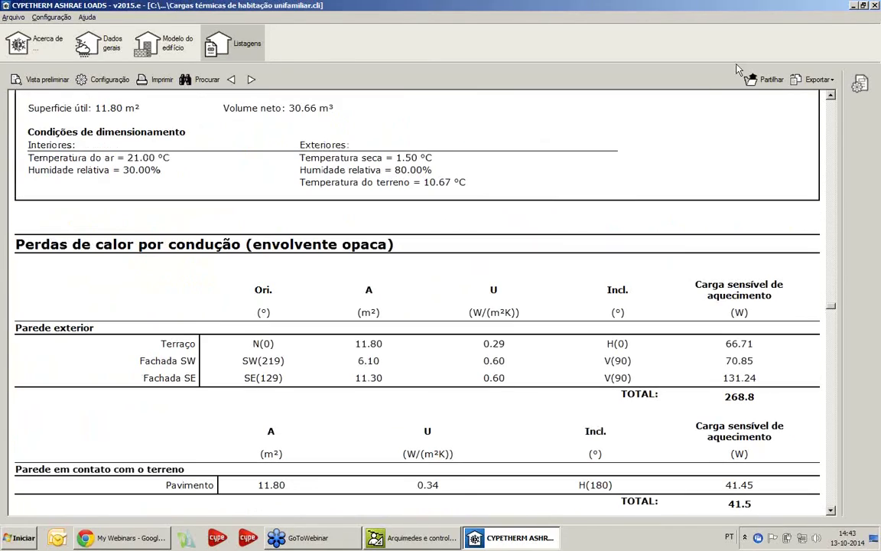
Step: Exit CYPETHERM ASHRAE LOADS without saving and display the Gestão programs in the CYPE 2015 launcher
{"action": "left_click", "coordinate": [875, 5]}
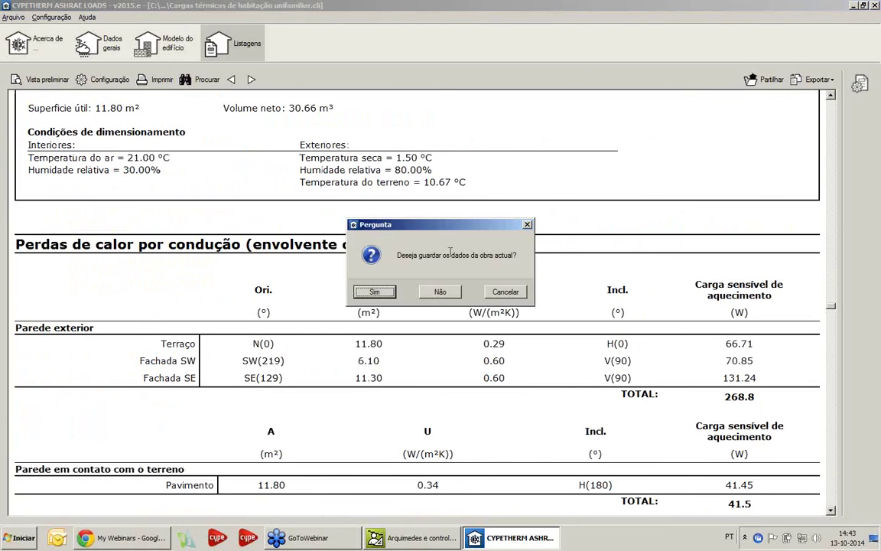
{"action": "left_click", "coordinate": [436, 291]}
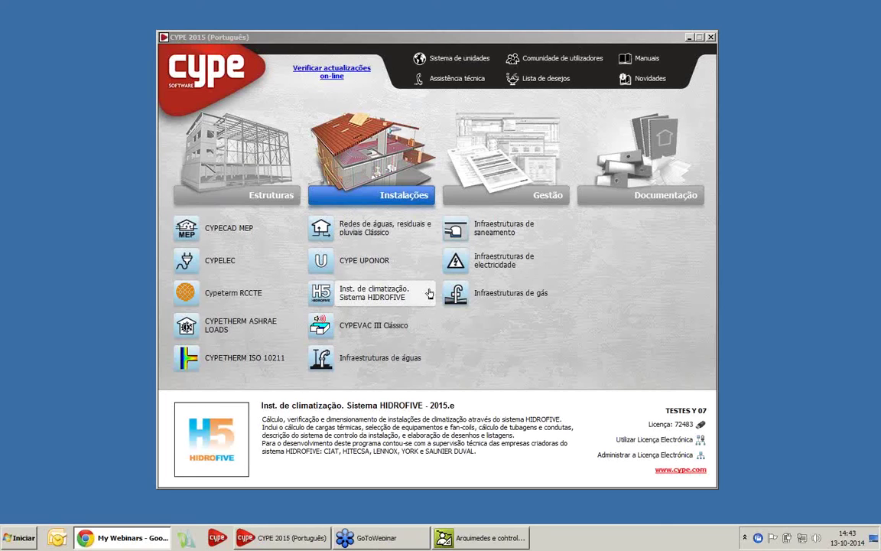
{"action": "left_click", "coordinate": [535, 196]}
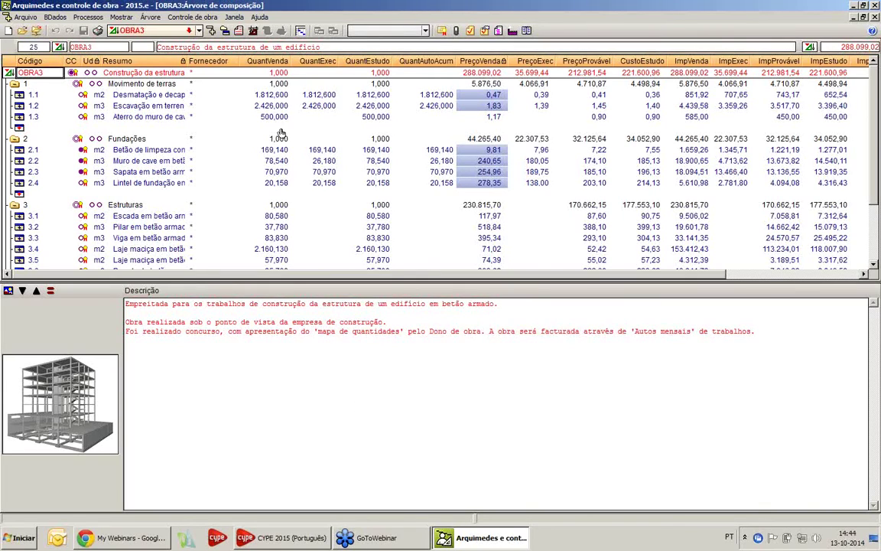
Step: In Arquimedes, view OBRA3's Plano de trabalhos II time-activity diagram and its earned value management table and chart
{"action": "left_click", "coordinate": [301, 34]}
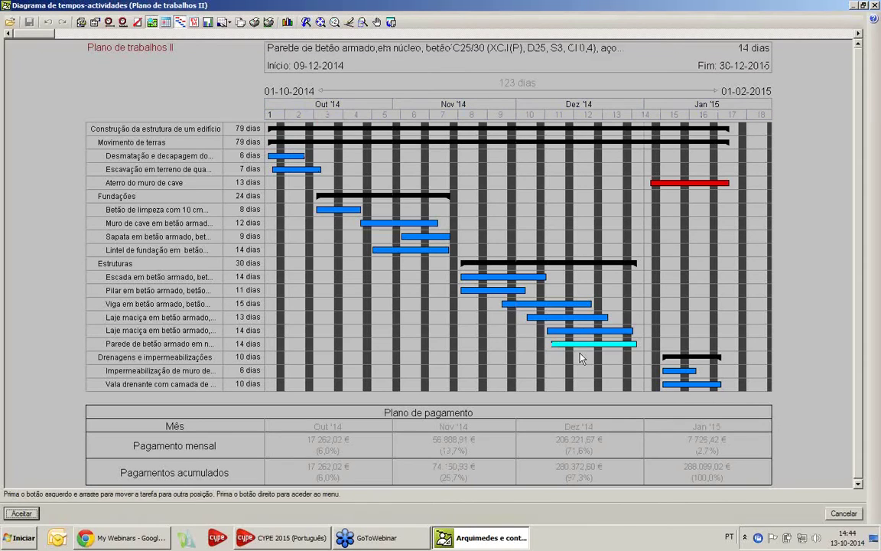
{"action": "left_click", "coordinate": [194, 23]}
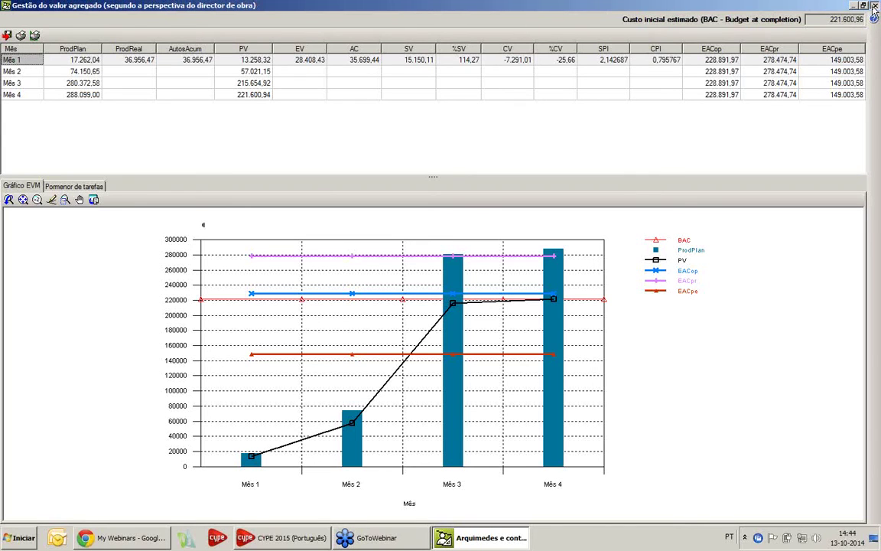
{"action": "left_click", "coordinate": [875, 5]}
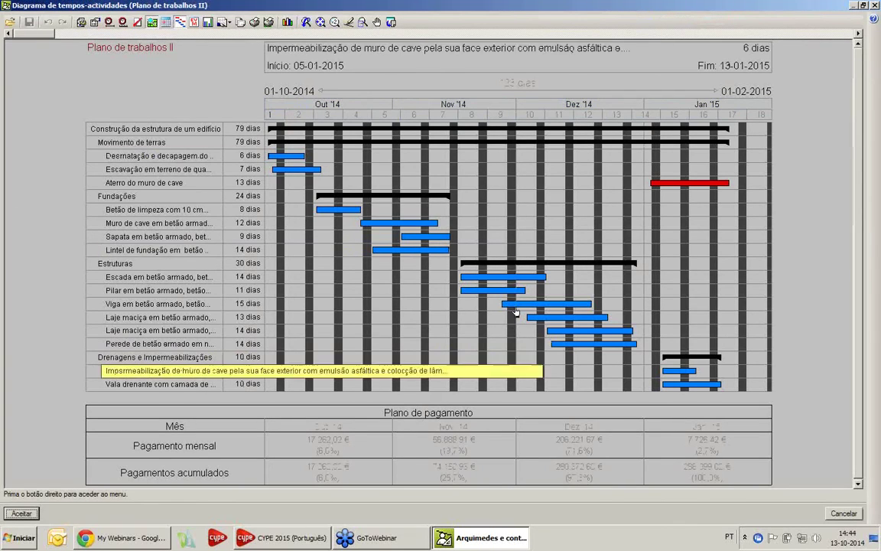
Step: Review the diagram list and the settings for a new time-activity diagram, cancel without creating one, and close the work plan
{"action": "left_click", "coordinate": [7, 24]}
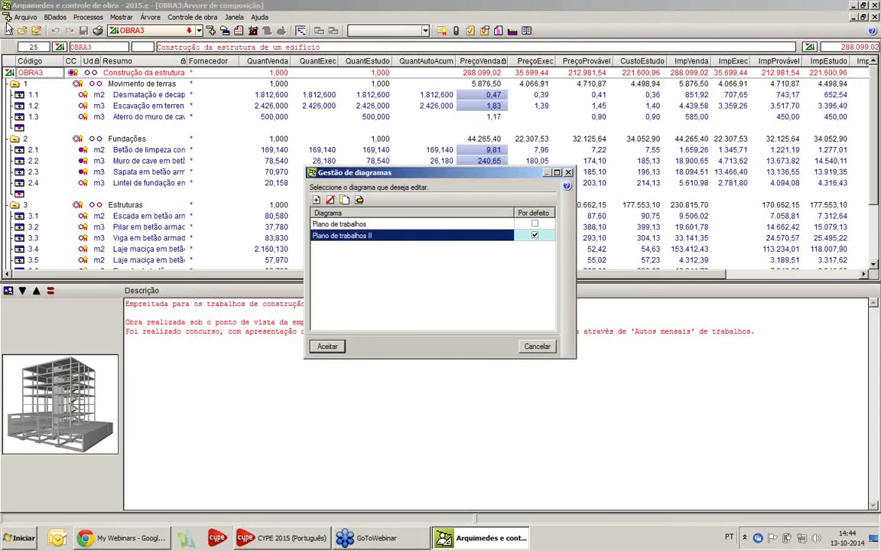
{"action": "left_click", "coordinate": [317, 200]}
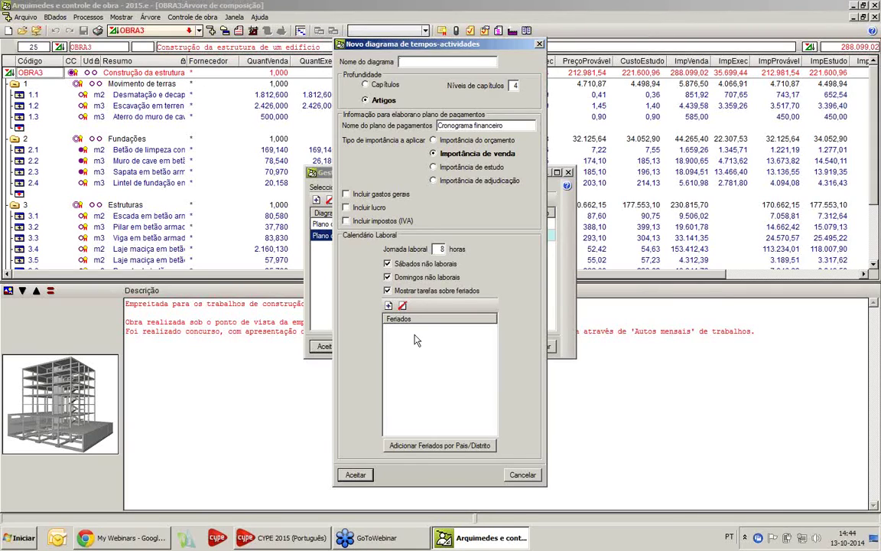
{"action": "left_click", "coordinate": [523, 475]}
{"action": "left_click", "coordinate": [541, 347]}
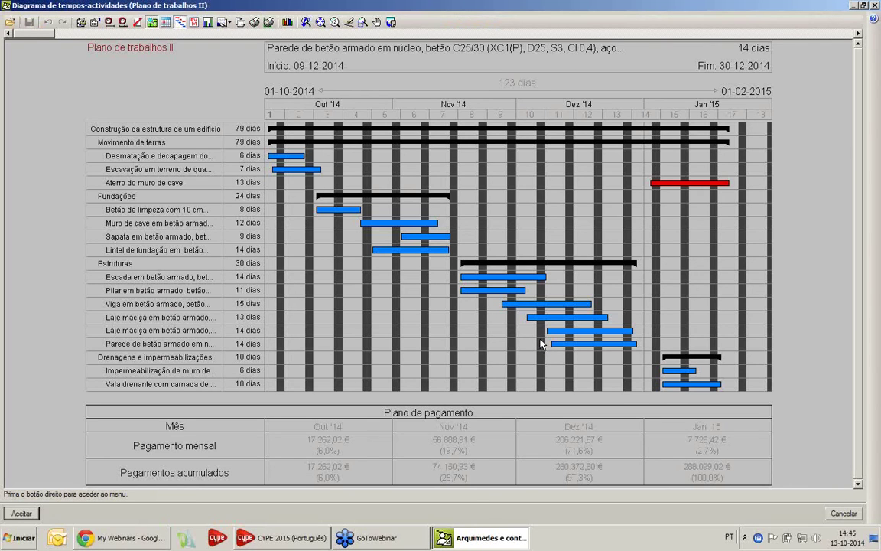
{"action": "left_click", "coordinate": [875, 7]}
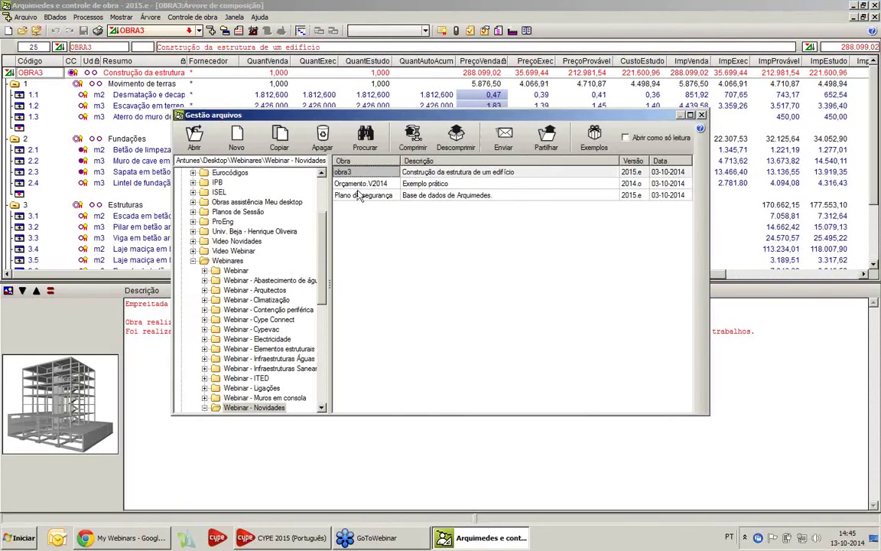
Step: View the options for opening the earlier-version database Orçamento V2014, and cancel without opening it
{"action": "double_click", "coordinate": [327, 184]}
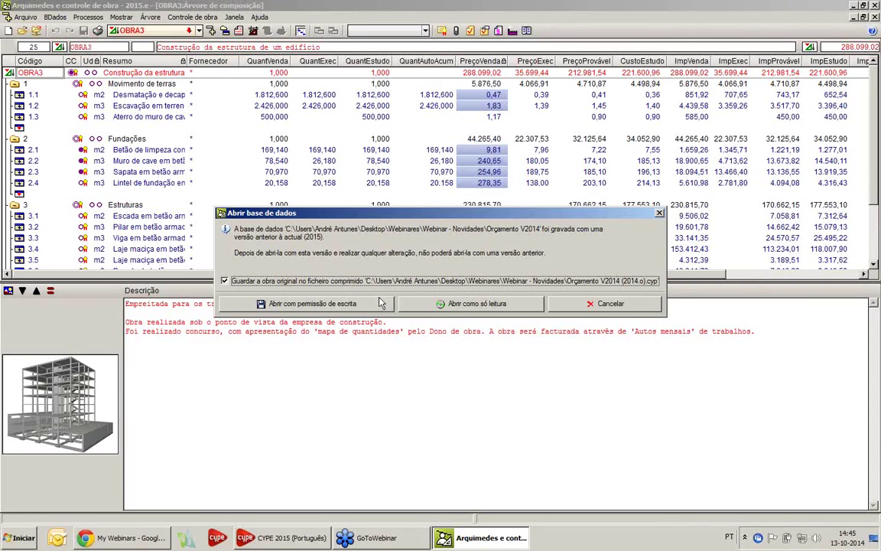
{"action": "left_click", "coordinate": [605, 304]}
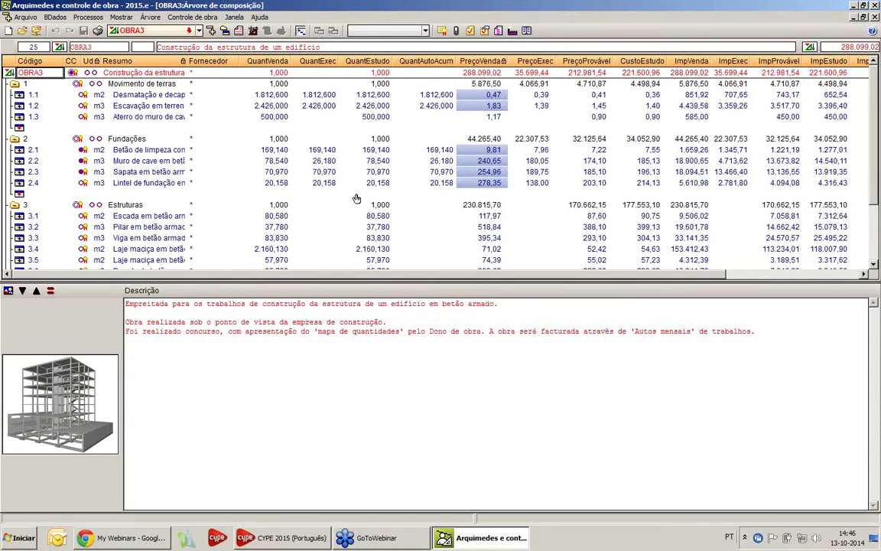
Step: View the site control summary of cost allocations for the whole project (Resumo de imputações da obra) and close it
{"action": "left_click", "coordinate": [185, 18]}
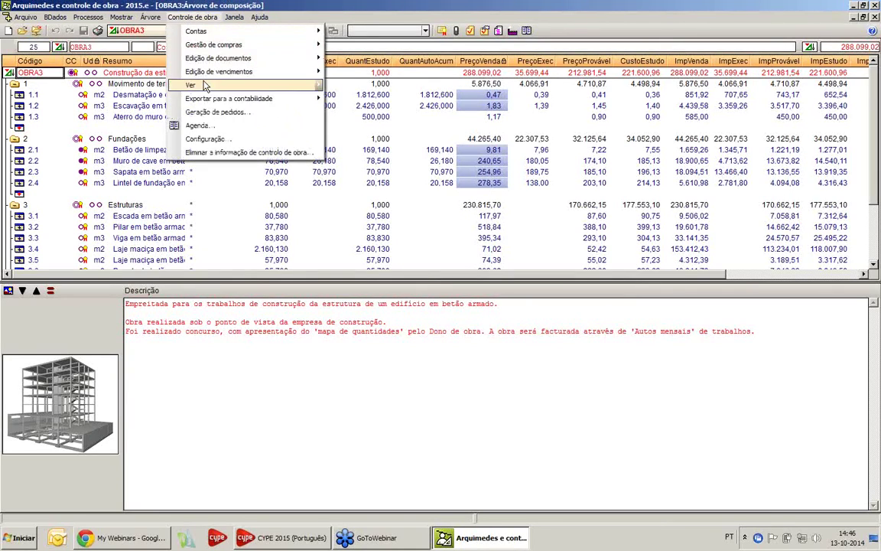
{"action": "mouse_move", "coordinate": [260, 86]}
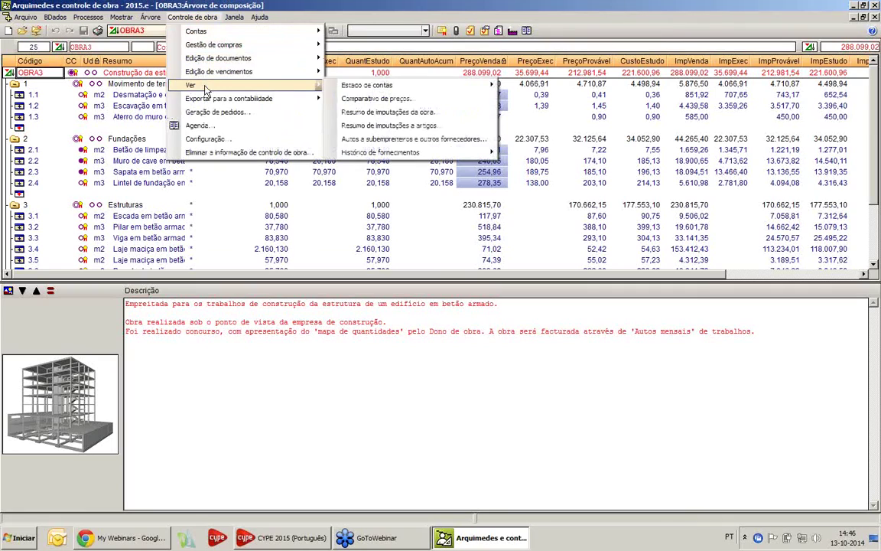
{"action": "left_click", "coordinate": [386, 113]}
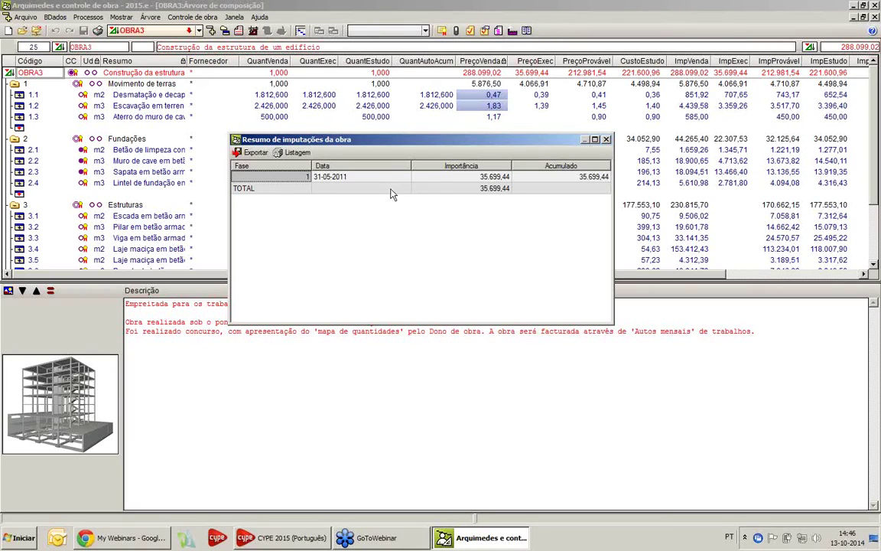
{"action": "left_click", "coordinate": [606, 140]}
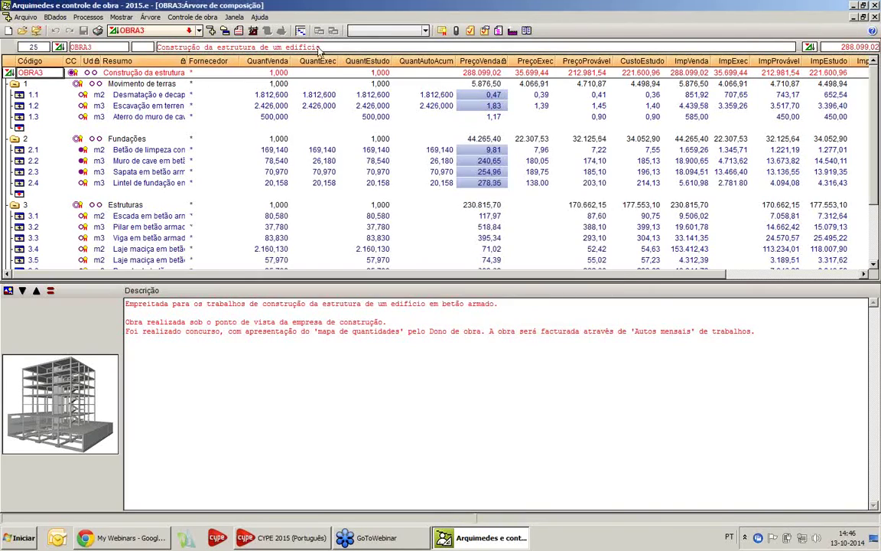
Step: View the summary of cost allocations by item (Resumo de imputações a artigos) and close it
{"action": "left_click", "coordinate": [192, 17]}
{"action": "mouse_move", "coordinate": [218, 86]}
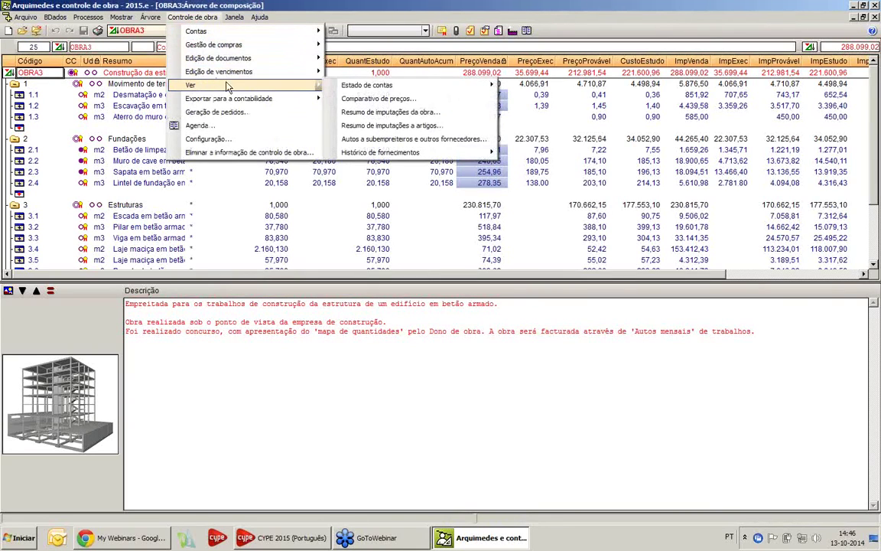
{"action": "left_click", "coordinate": [387, 126]}
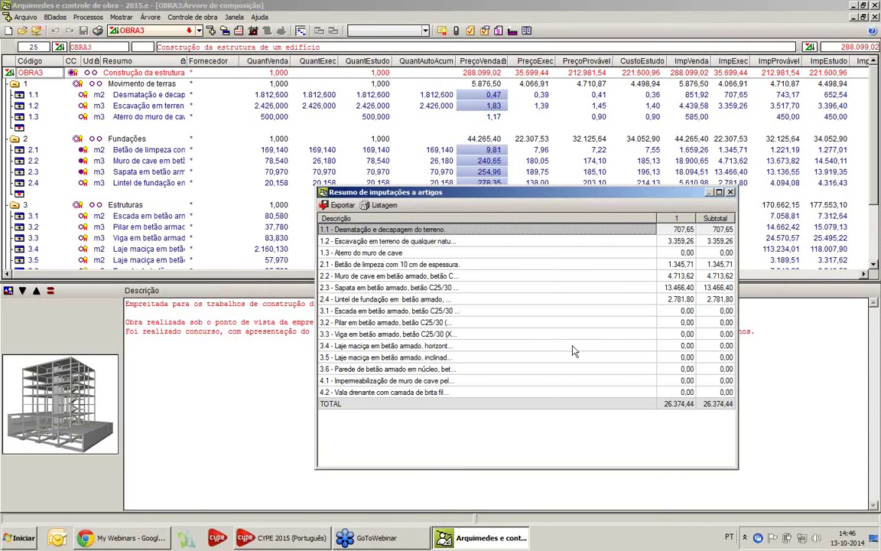
{"action": "left_click", "coordinate": [731, 192]}
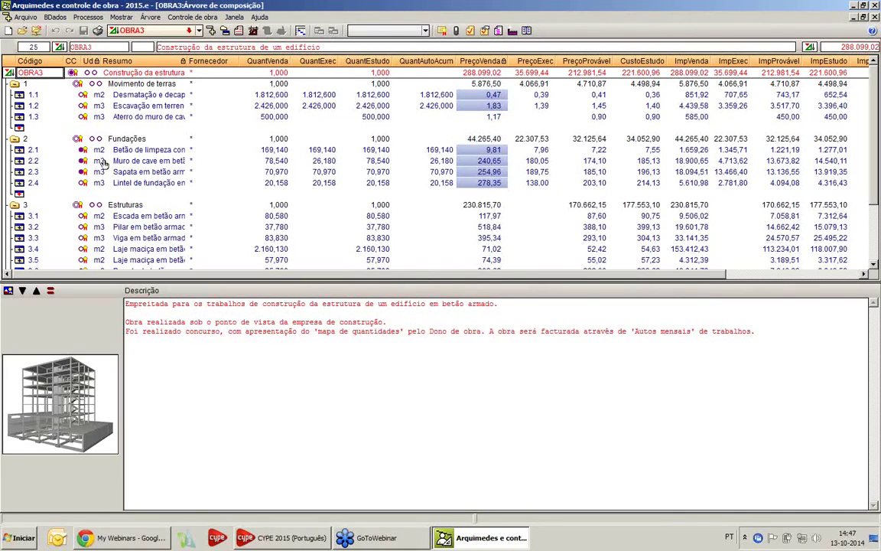
Step: Inspect the cost centre allocations of item 2.1 Betão de limpeza, including the details of its type A repercussion
{"action": "left_click", "coordinate": [81, 152]}
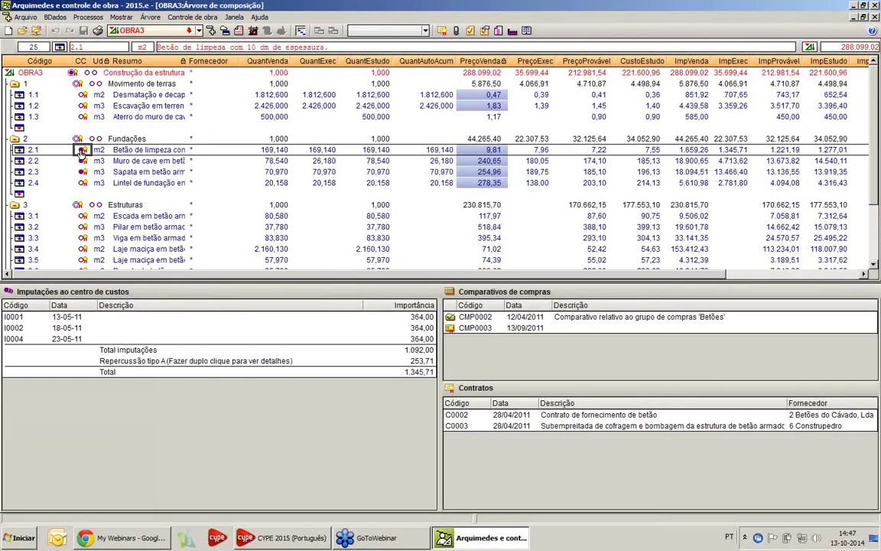
{"action": "double_click", "coordinate": [214, 362]}
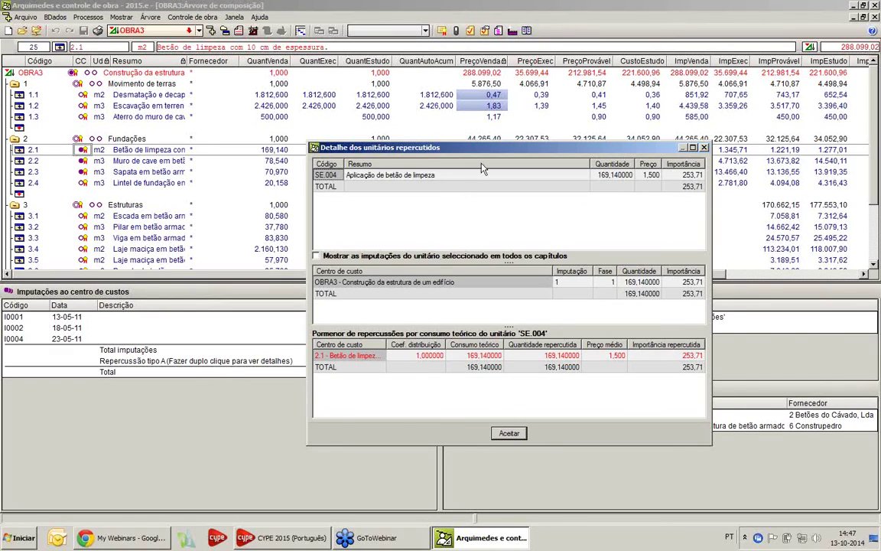
{"action": "left_click", "coordinate": [704, 148]}
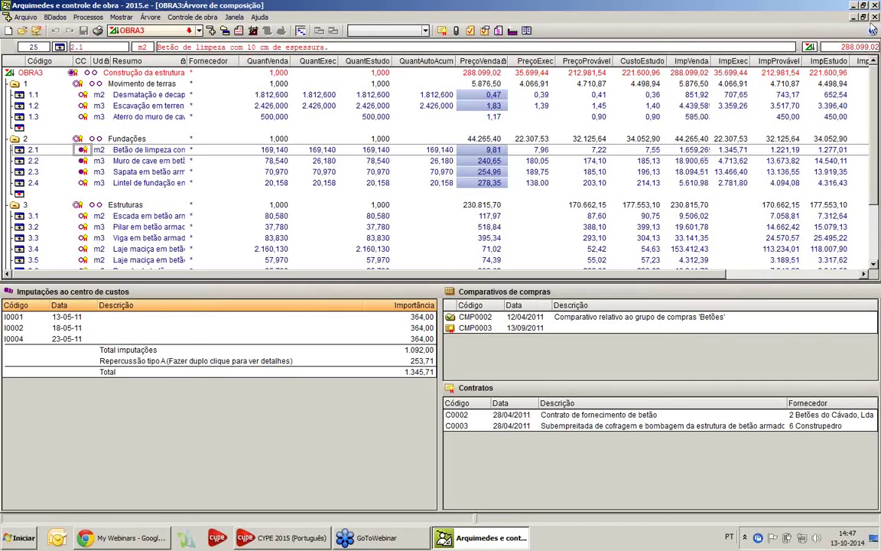
Step: Close OBRA3 and open the Plano de segurança database from the Webinar - Novidades folder
{"action": "left_click", "coordinate": [874, 16]}
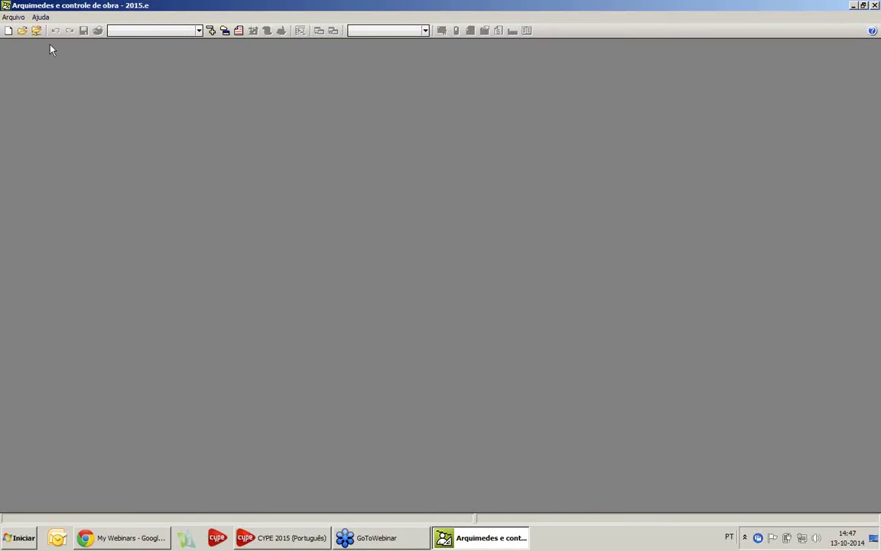
{"action": "left_click", "coordinate": [22, 30]}
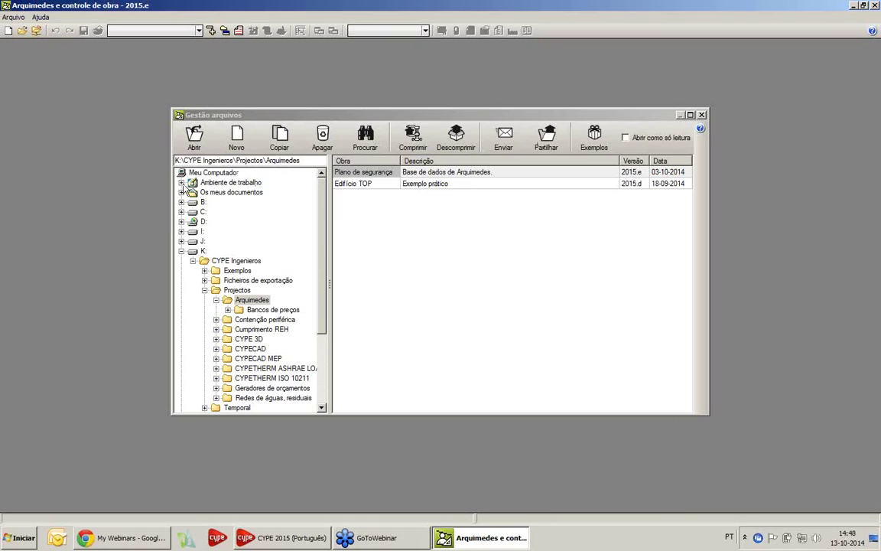
{"action": "left_click", "coordinate": [182, 182]}
{"action": "left_click", "coordinate": [192, 348]}
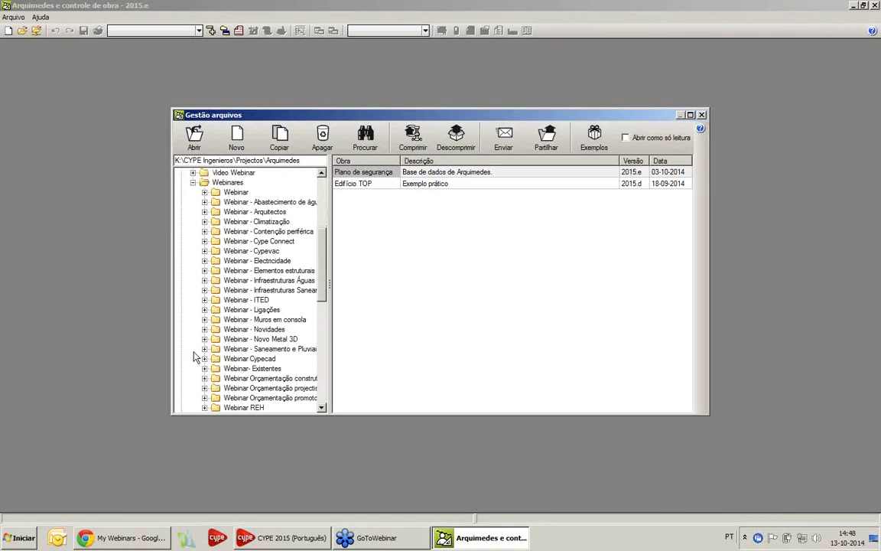
{"action": "scroll", "coordinate": [272, 321], "scroll_direction": "down", "scroll_amount": 2}
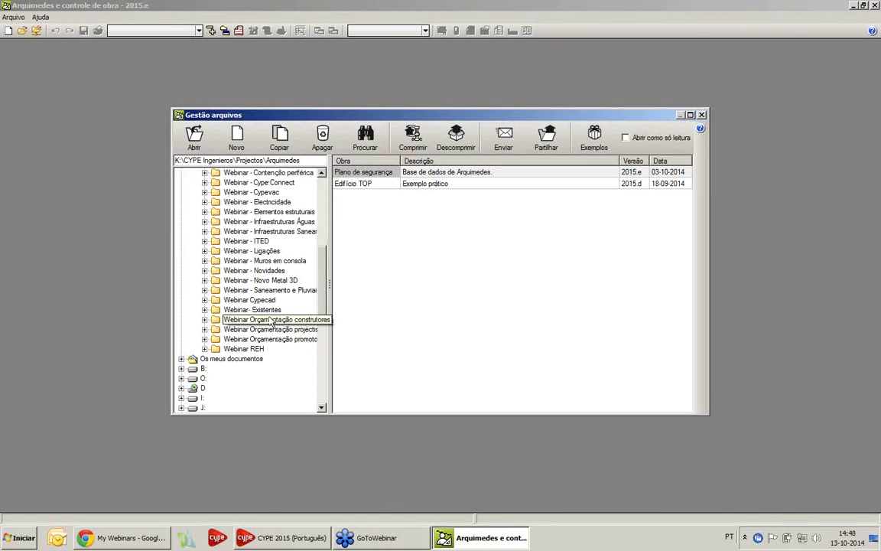
{"action": "left_click", "coordinate": [253, 270]}
{"action": "double_click", "coordinate": [371, 186]}
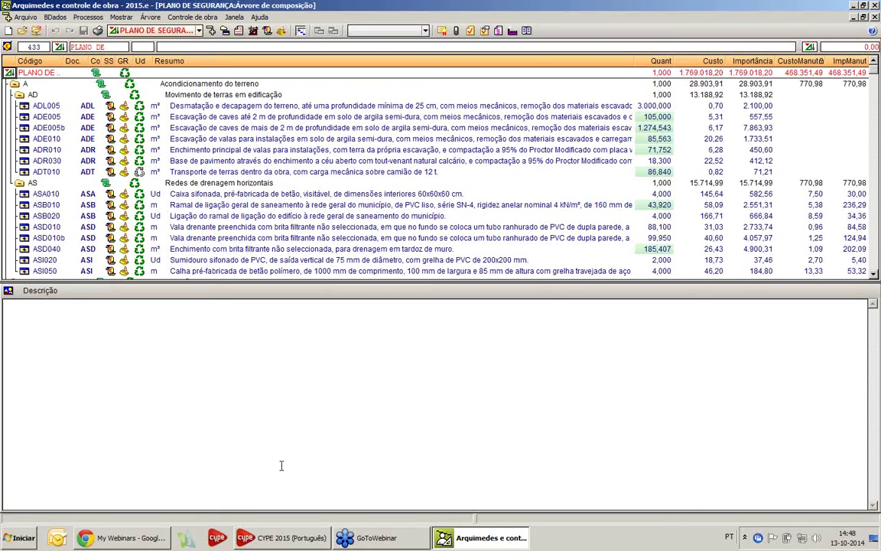
Step: Examine the technical specifications and ADR documentation of item ADR010, and the health and safety sheet of item ADL005
{"action": "left_click", "coordinate": [108, 149]}
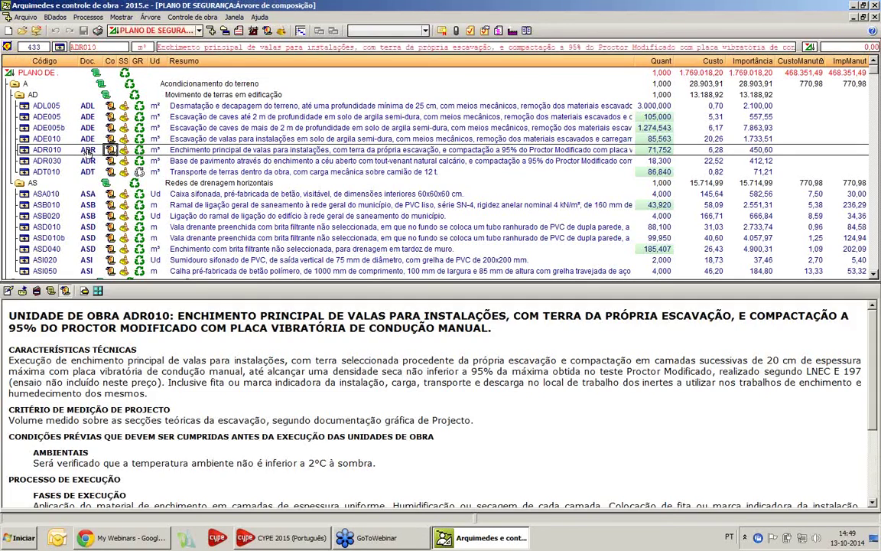
{"action": "left_click", "coordinate": [89, 150]}
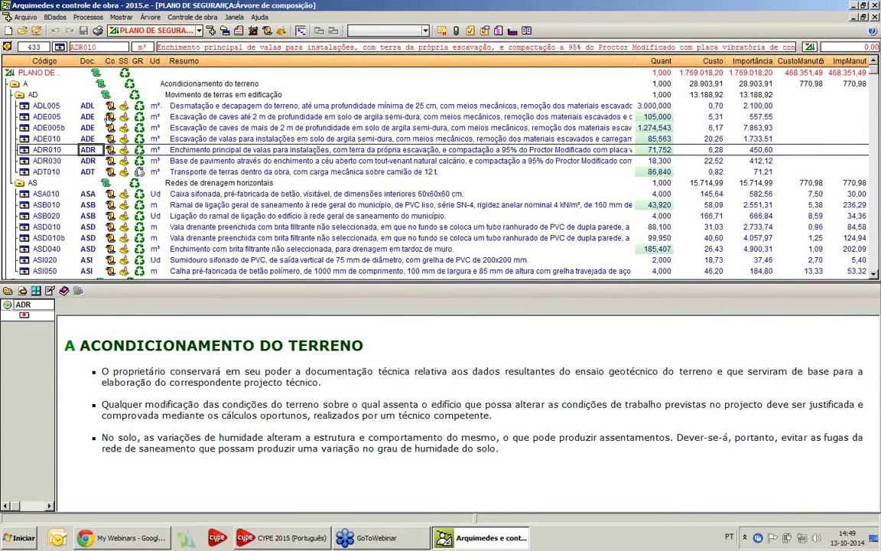
{"action": "left_click", "coordinate": [123, 107]}
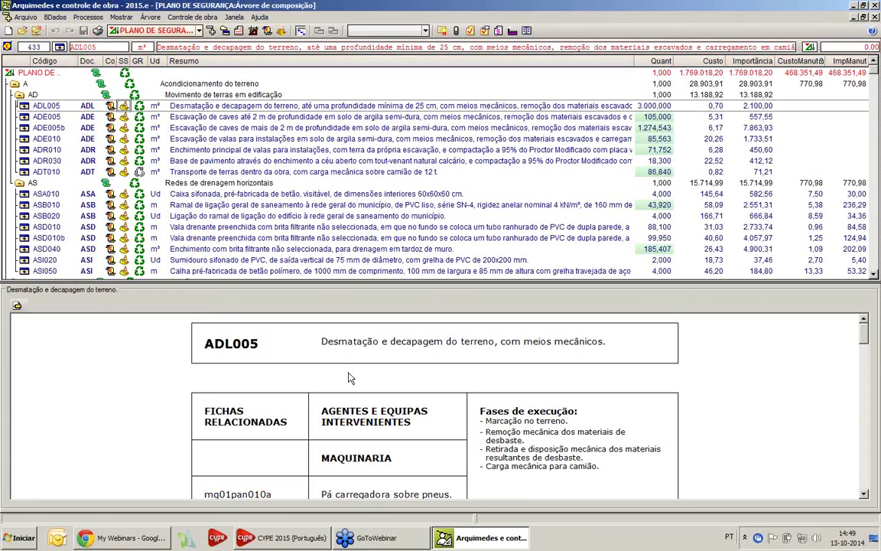
Step: Read through the health and safety sheet of item ADL005, covering related sheets, collective protections, and the risks and preventive measures of each execution phase
{"action": "scroll", "coordinate": [350, 377], "scroll_direction": "down", "scroll_amount": 1}
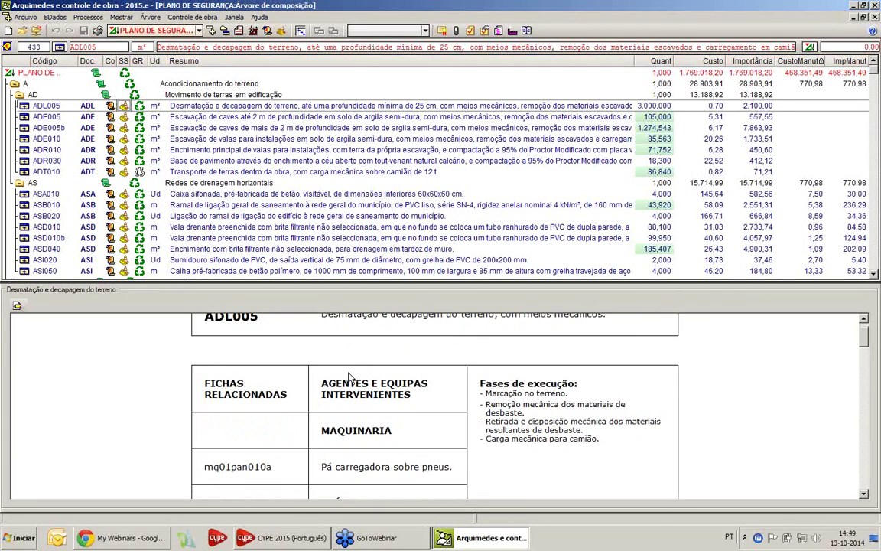
{"action": "scroll", "coordinate": [350, 378], "scroll_direction": "down", "scroll_amount": 2}
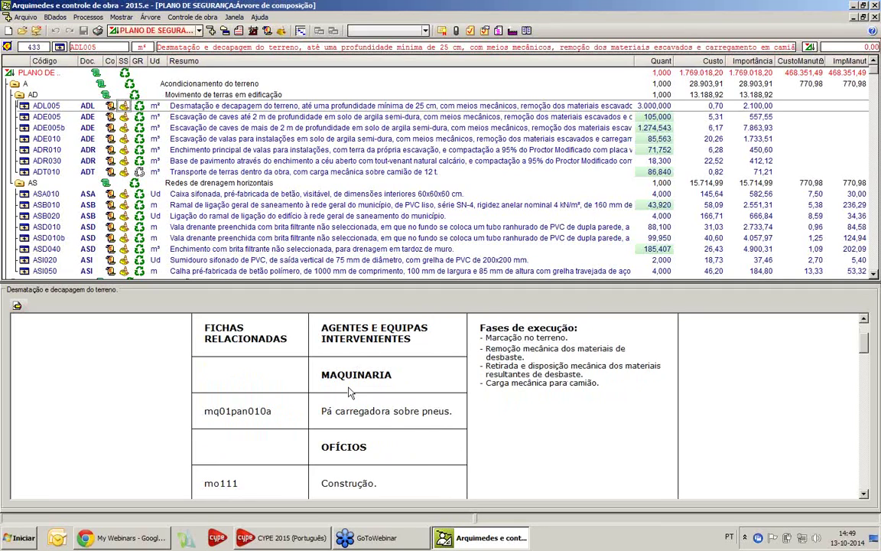
{"action": "scroll", "coordinate": [348, 392], "scroll_direction": "down", "scroll_amount": 12}
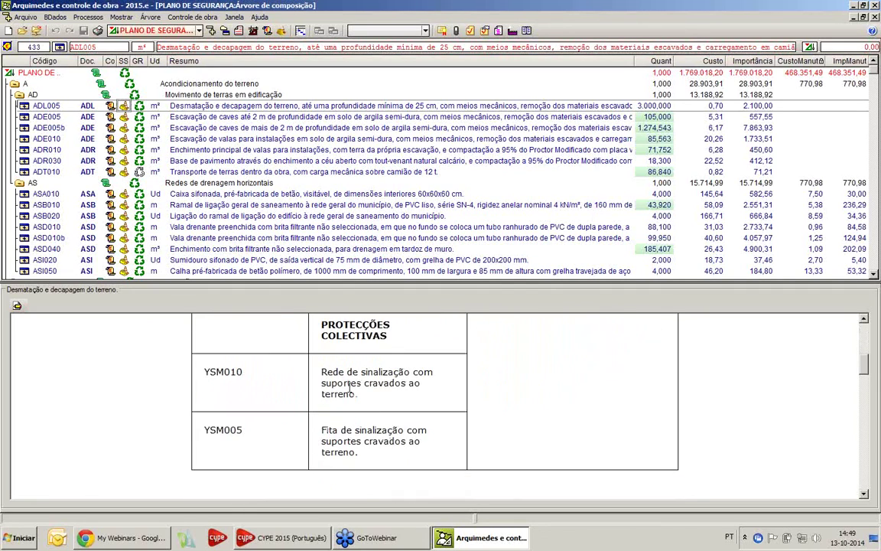
{"action": "scroll", "coordinate": [350, 388], "scroll_direction": "down", "scroll_amount": 5}
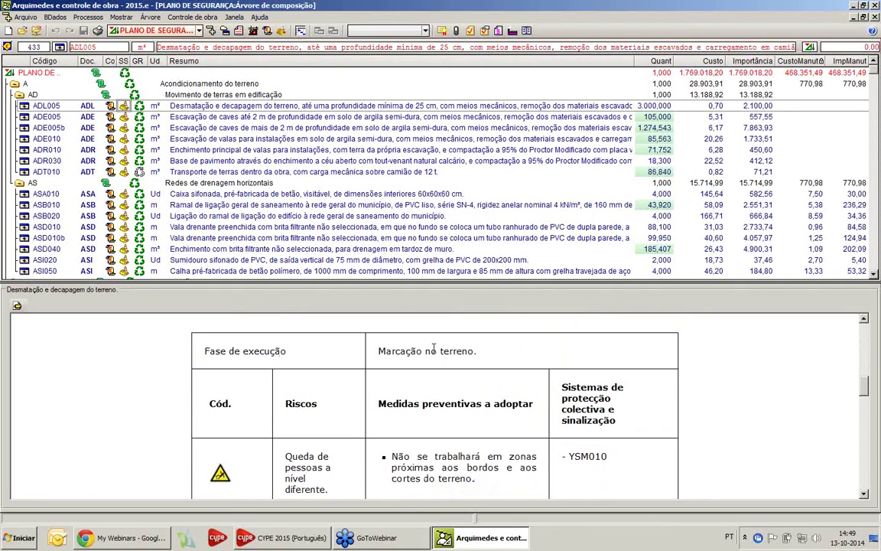
{"action": "scroll", "coordinate": [413, 375], "scroll_direction": "down", "scroll_amount": 2}
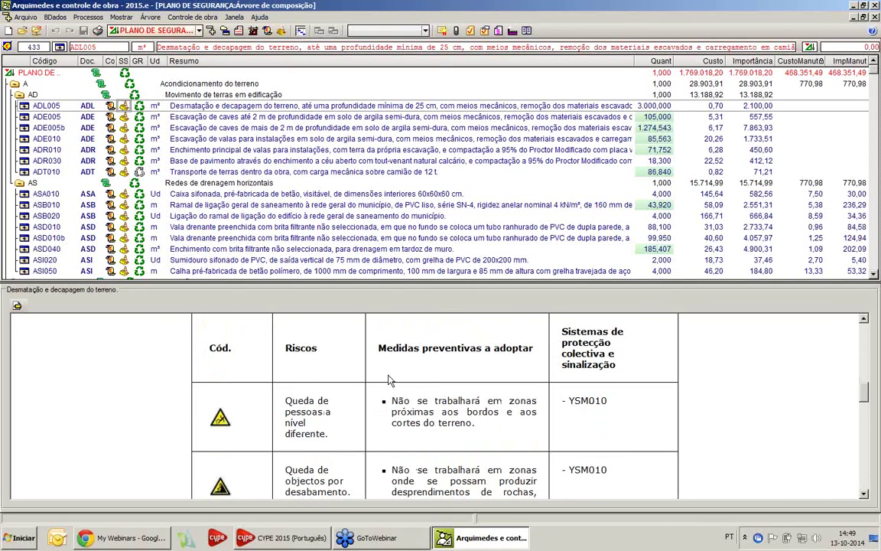
{"action": "scroll", "coordinate": [417, 390], "scroll_direction": "down", "scroll_amount": 10}
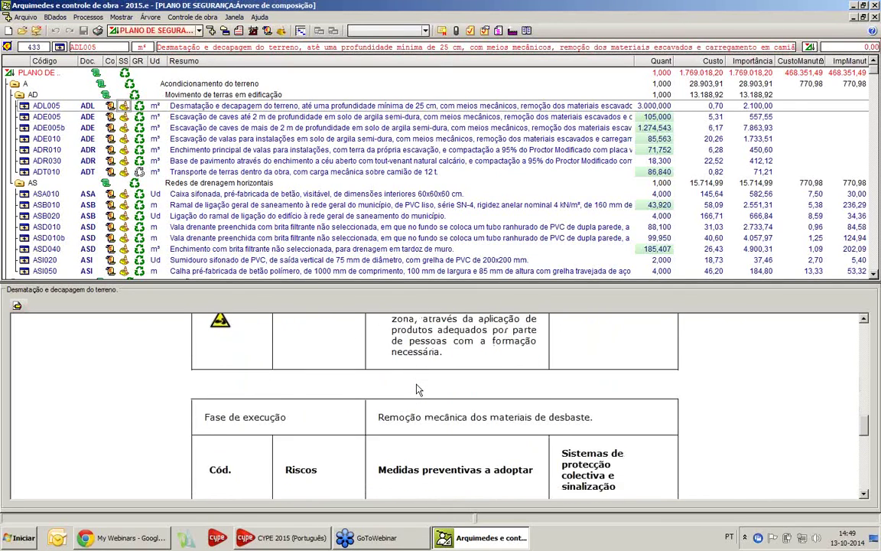
{"action": "scroll", "coordinate": [417, 390], "scroll_direction": "down", "scroll_amount": 8}
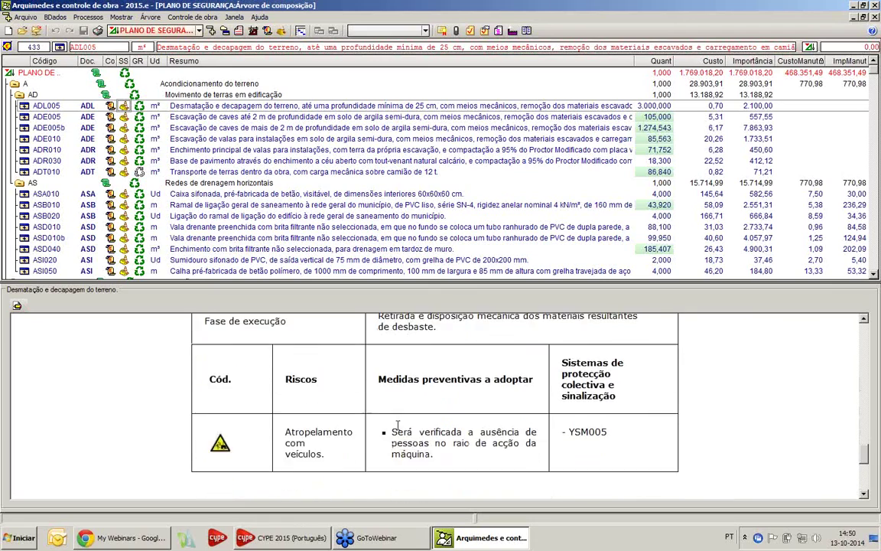
{"action": "scroll", "coordinate": [397, 431], "scroll_direction": "down", "scroll_amount": 5}
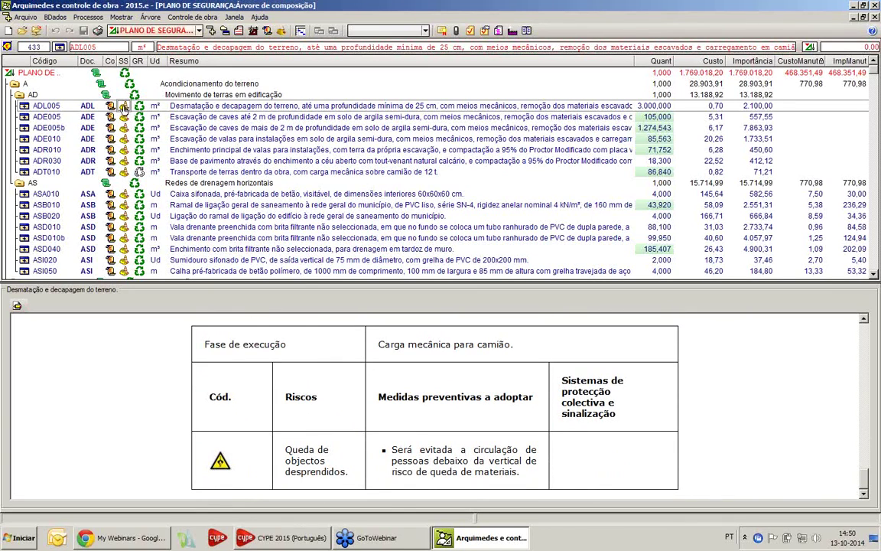
Step: Expand item ADL005 and review the safety sheet of its wheel loader mq01pan010a, from the usage rules to the personal protective equipment
{"action": "left_click", "coordinate": [23, 105]}
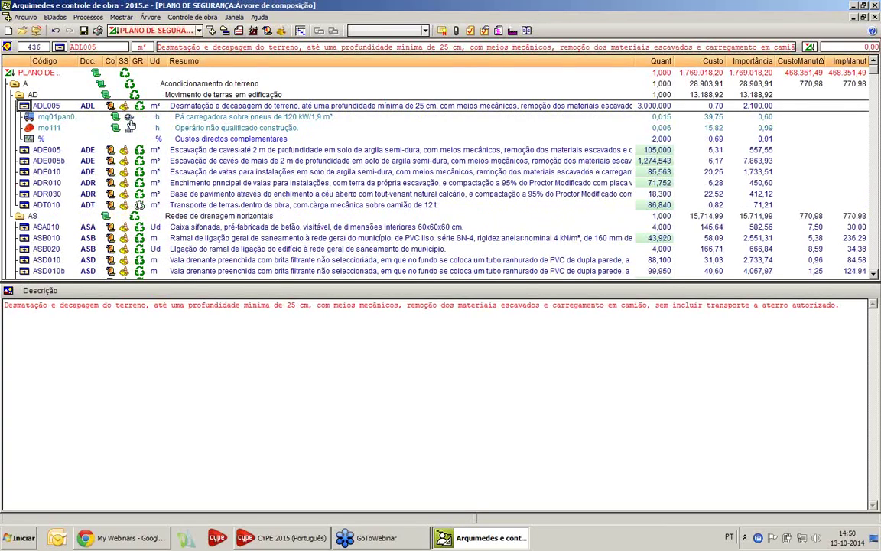
{"action": "left_click", "coordinate": [129, 121]}
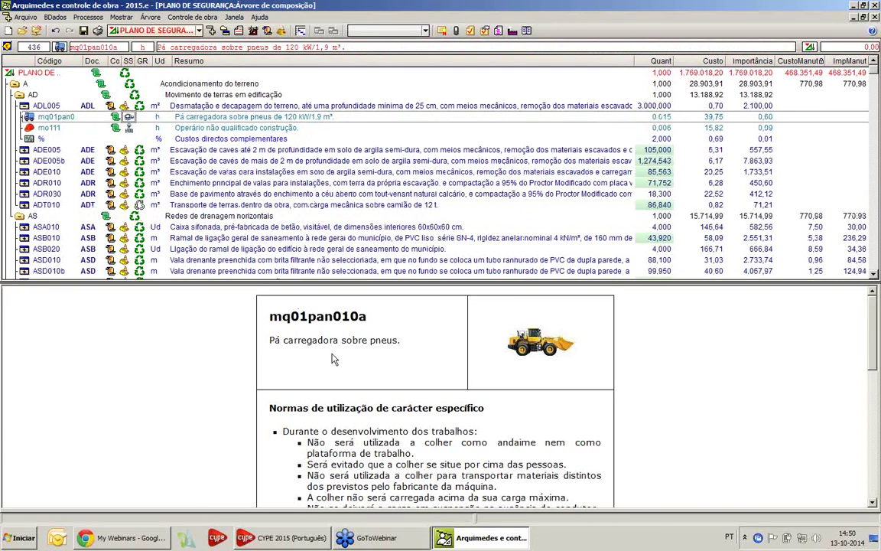
{"action": "scroll", "coordinate": [333, 358], "scroll_direction": "down", "scroll_amount": 1}
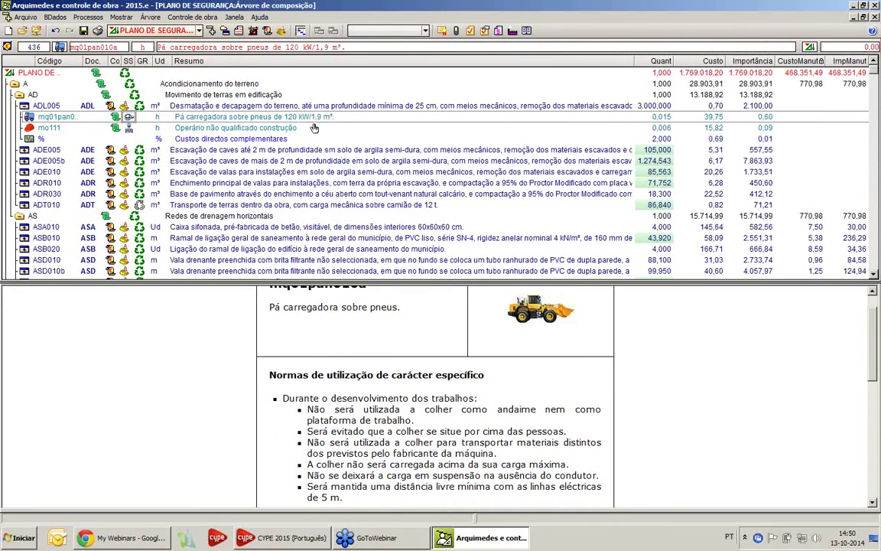
{"action": "scroll", "coordinate": [369, 341], "scroll_direction": "down", "scroll_amount": 2}
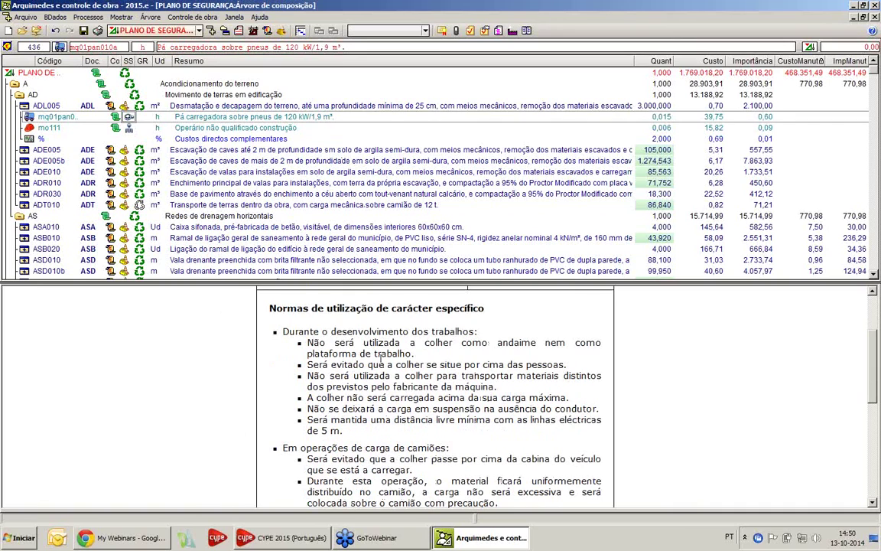
{"action": "scroll", "coordinate": [361, 360], "scroll_direction": "down", "scroll_amount": 4}
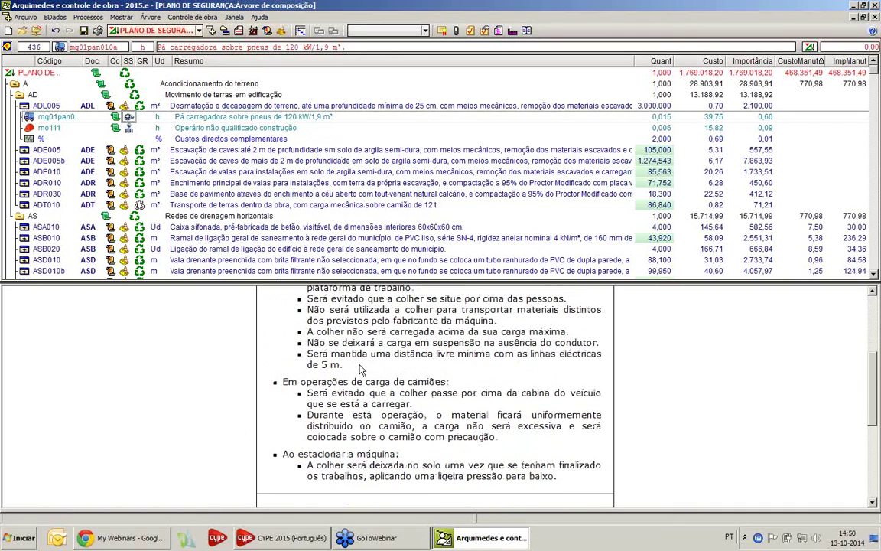
{"action": "scroll", "coordinate": [361, 366], "scroll_direction": "down", "scroll_amount": 5}
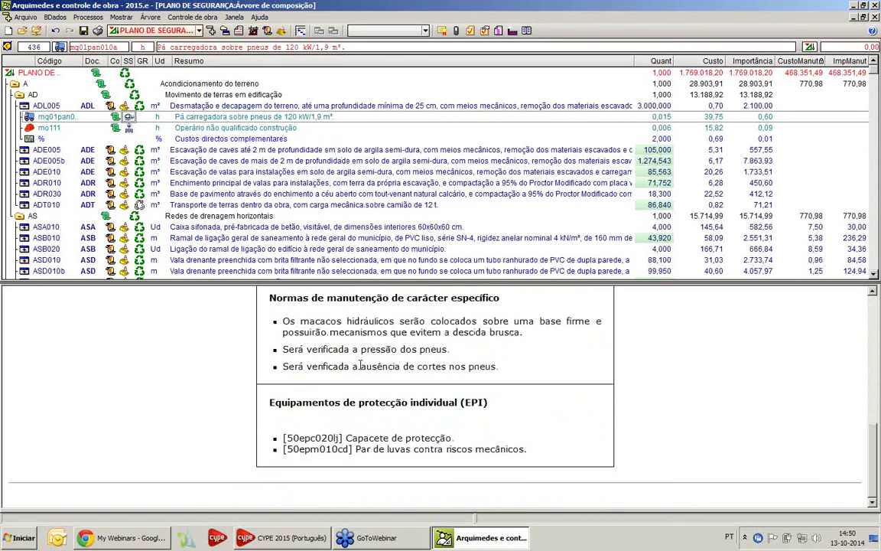
Step: Review the safety sheet of the unskilled construction worker mo111, including tasks, work risks, preventive measures and personal protective equipment
{"action": "left_click", "coordinate": [128, 128]}
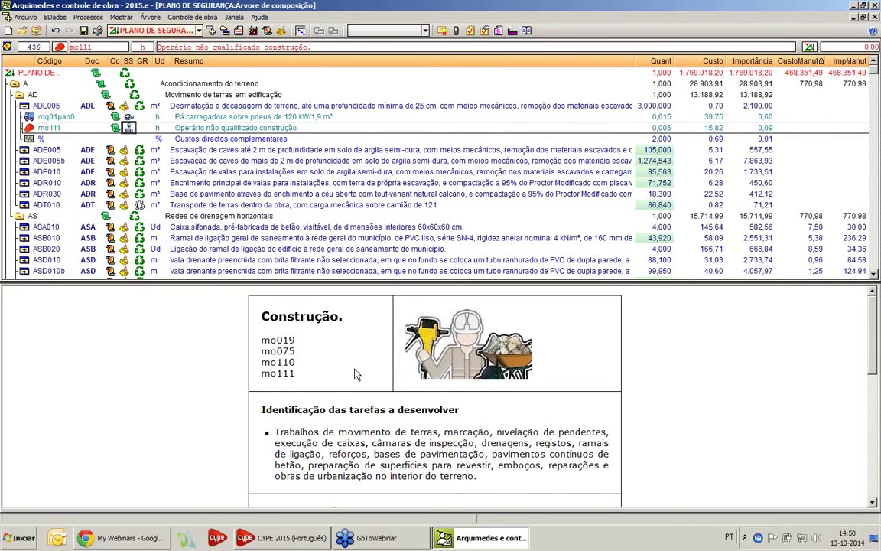
{"action": "scroll", "coordinate": [348, 370], "scroll_direction": "down", "scroll_amount": 1}
{"action": "scroll", "coordinate": [348, 370], "scroll_direction": "down", "scroll_amount": 3}
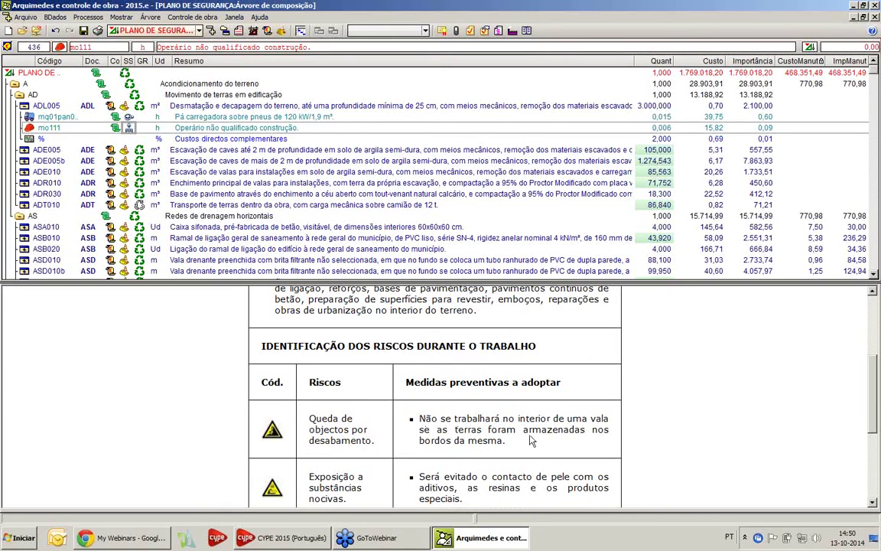
{"action": "scroll", "coordinate": [444, 438], "scroll_direction": "down", "scroll_amount": 5}
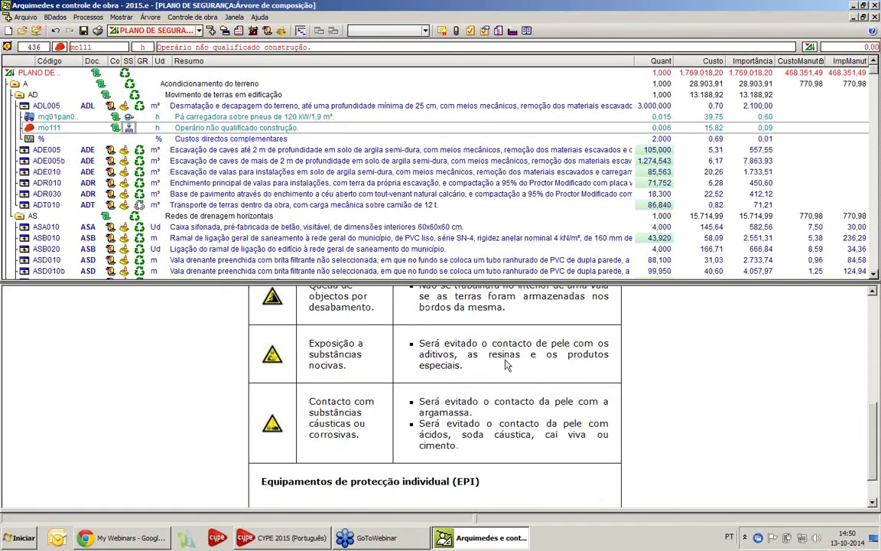
{"action": "scroll", "coordinate": [485, 372], "scroll_direction": "down", "scroll_amount": 1}
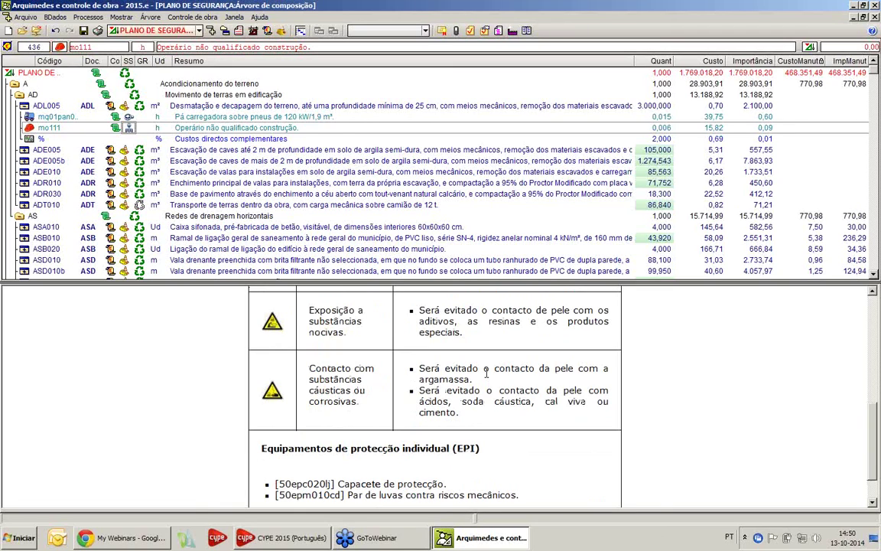
{"action": "scroll", "coordinate": [486, 374], "scroll_direction": "down", "scroll_amount": 1}
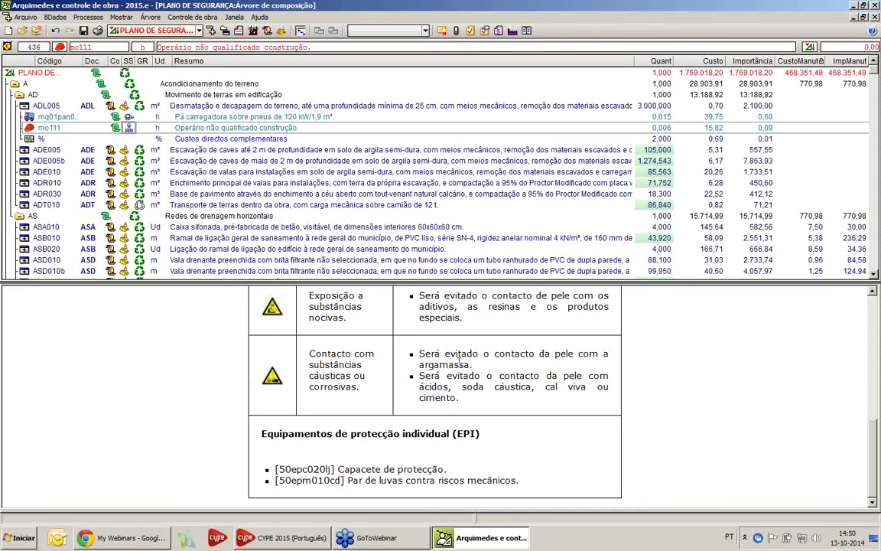
Step: Consult the Aparafusadora sheet under Pequena maquinaria in the general Segurança e saúde documentation, and return to the composition tree
{"action": "left_click", "coordinate": [282, 31]}
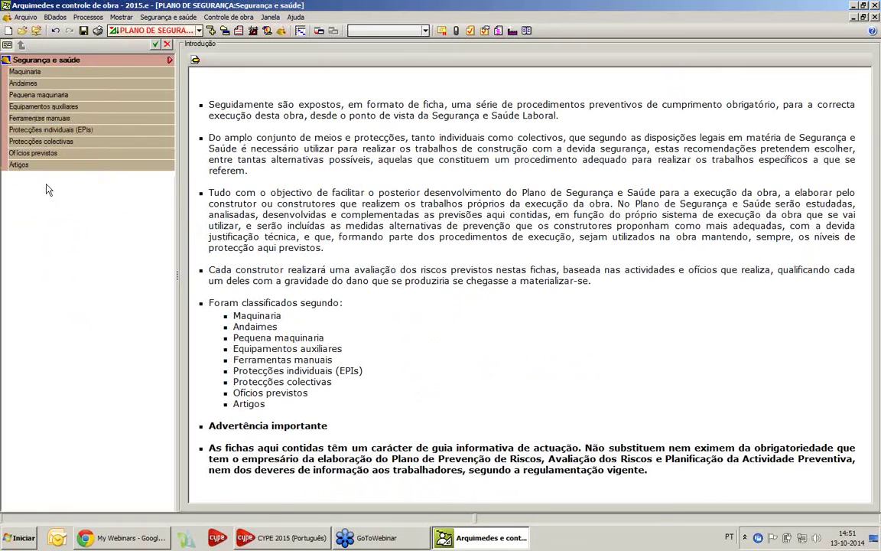
{"action": "left_click", "coordinate": [47, 94]}
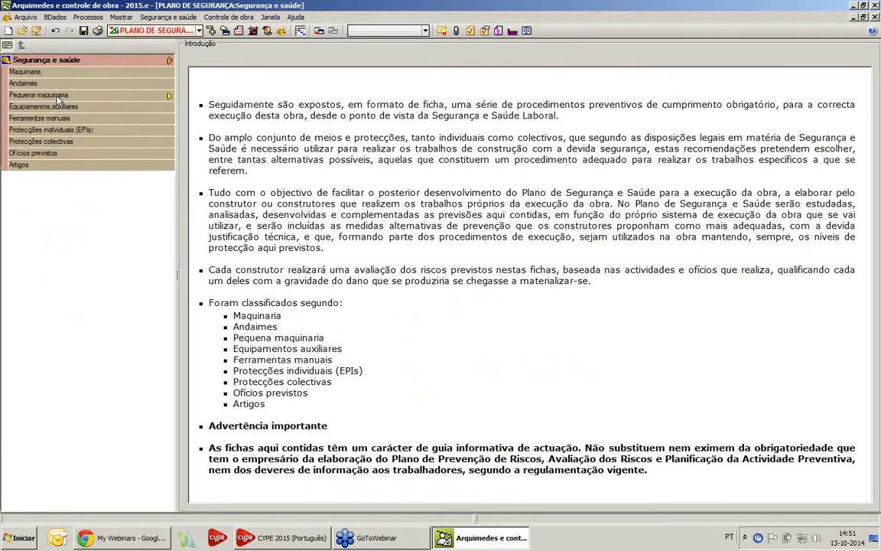
{"action": "left_click", "coordinate": [49, 130]}
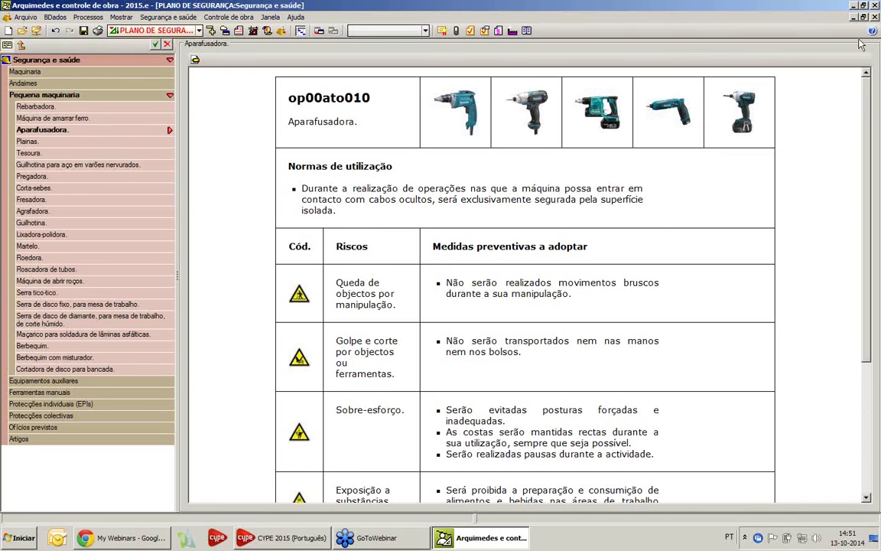
{"action": "left_click", "coordinate": [874, 18]}
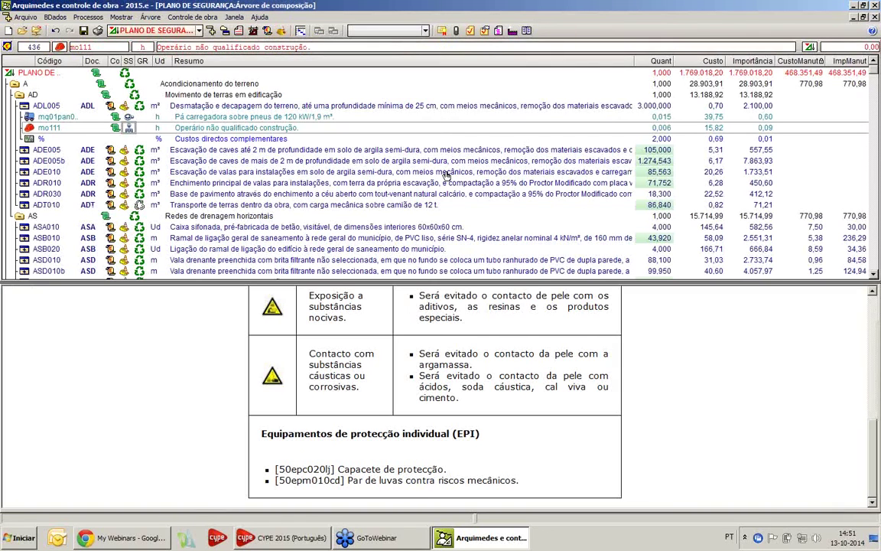
Step: Open the Plano de segurança e saúde em projecto report assistant, view its pages through Dados obra, and close it without generating the document
{"action": "left_click", "coordinate": [26, 17]}
{"action": "mouse_move", "coordinate": [61, 229]}
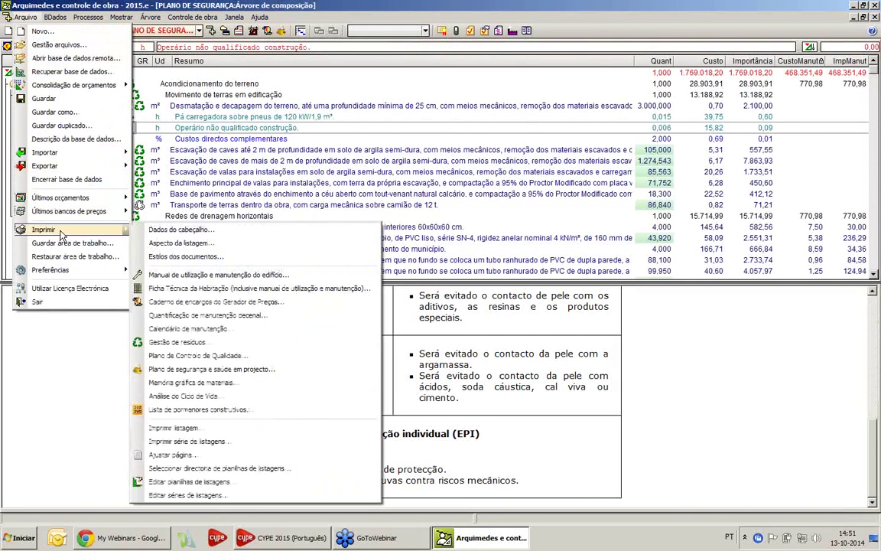
{"action": "left_click", "coordinate": [208, 370]}
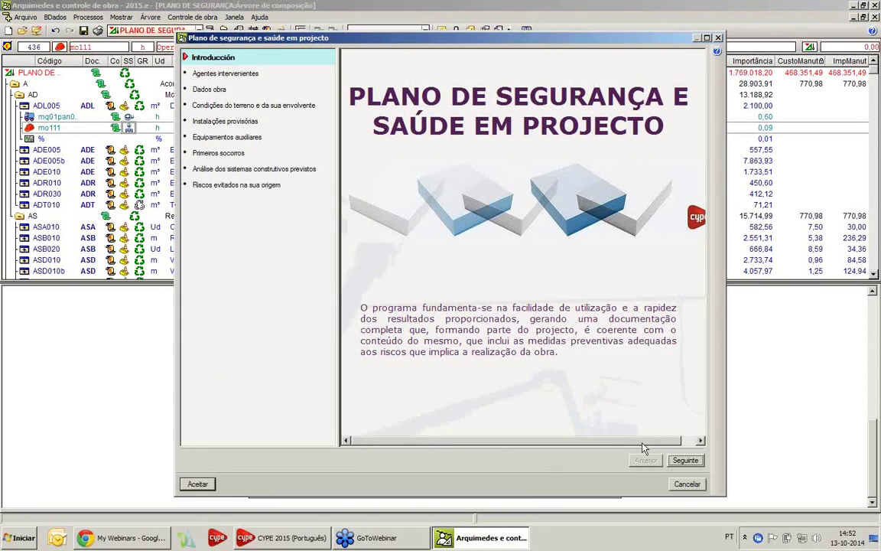
{"action": "left_click", "coordinate": [685, 460]}
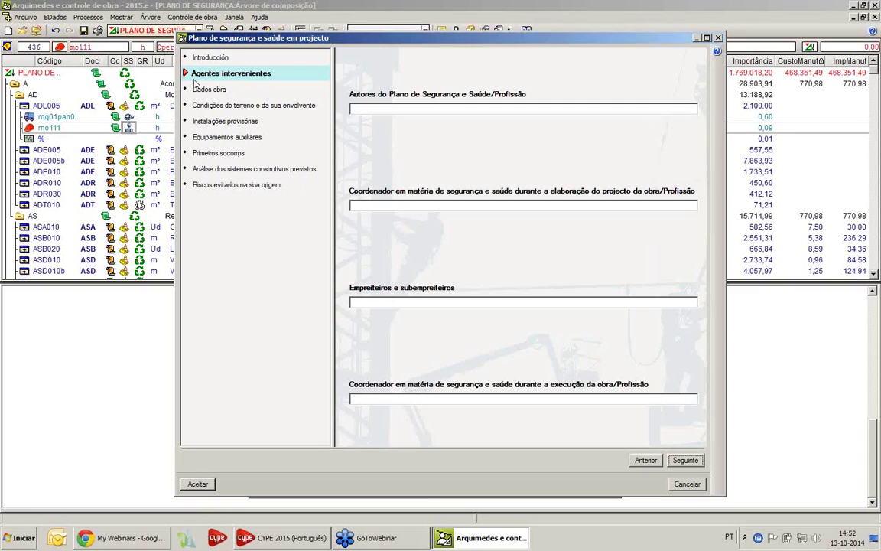
{"action": "left_click", "coordinate": [676, 461]}
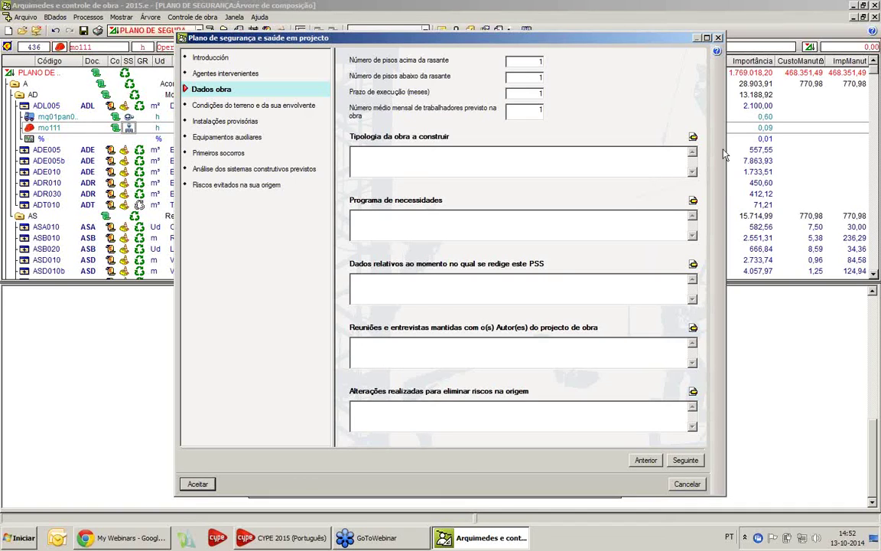
{"action": "left_click", "coordinate": [718, 39]}
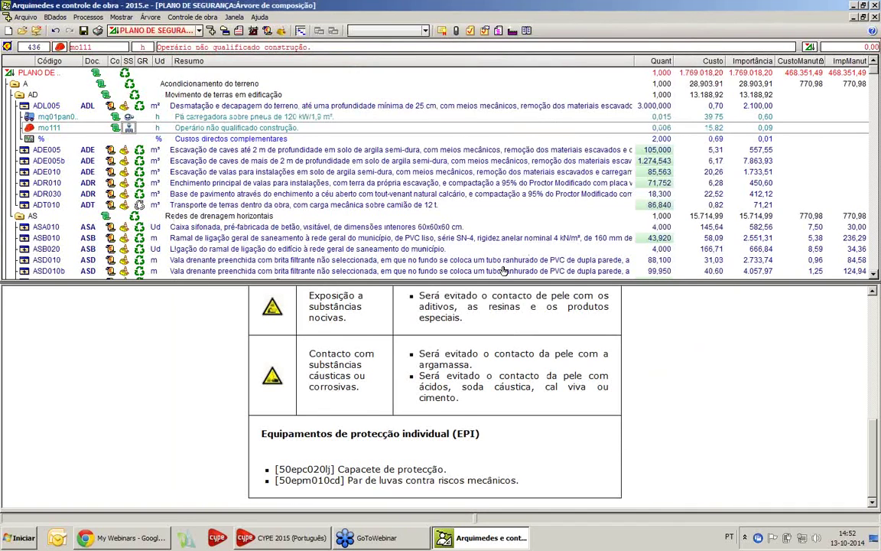